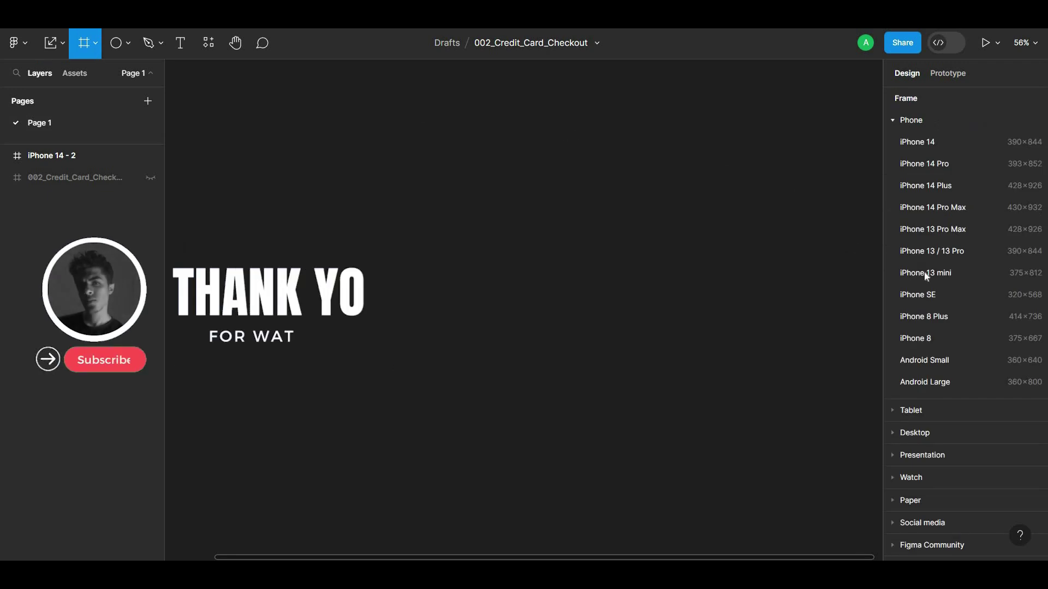
# Create an iPhone 13 mini frame from the Phone presets and zoom in on it
pyautogui.click(925, 272)
pyautogui.click(608, 205)
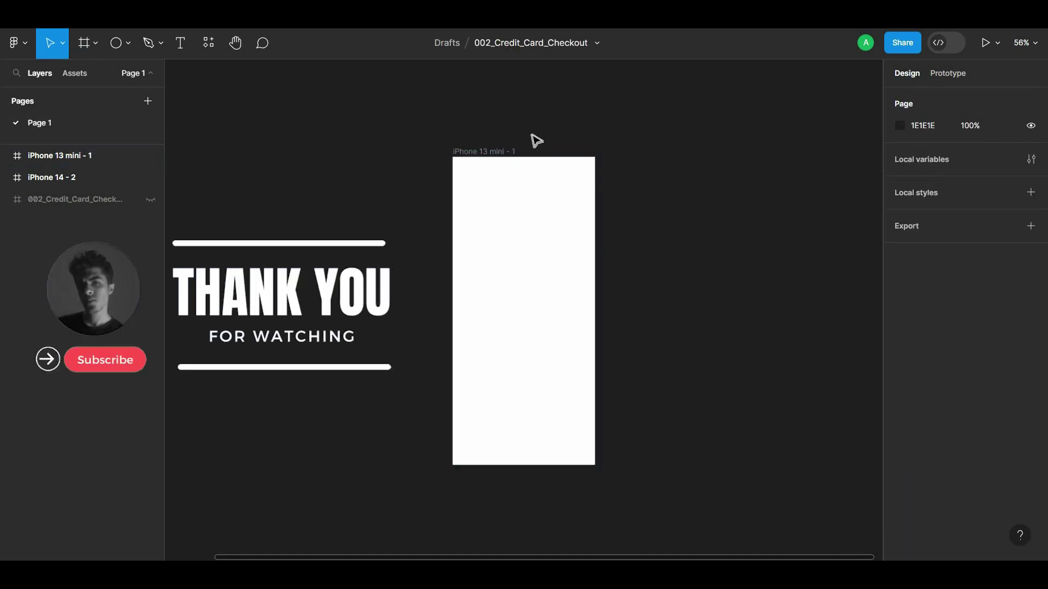
pyautogui.scroll(2, 534, 143)
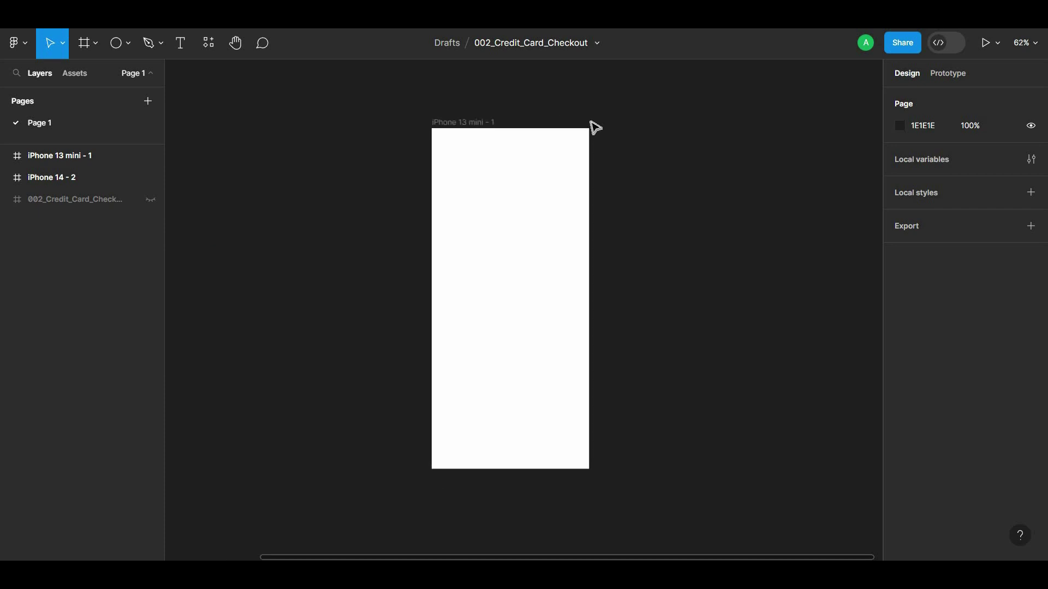
pyautogui.scroll(3, 644, 199)
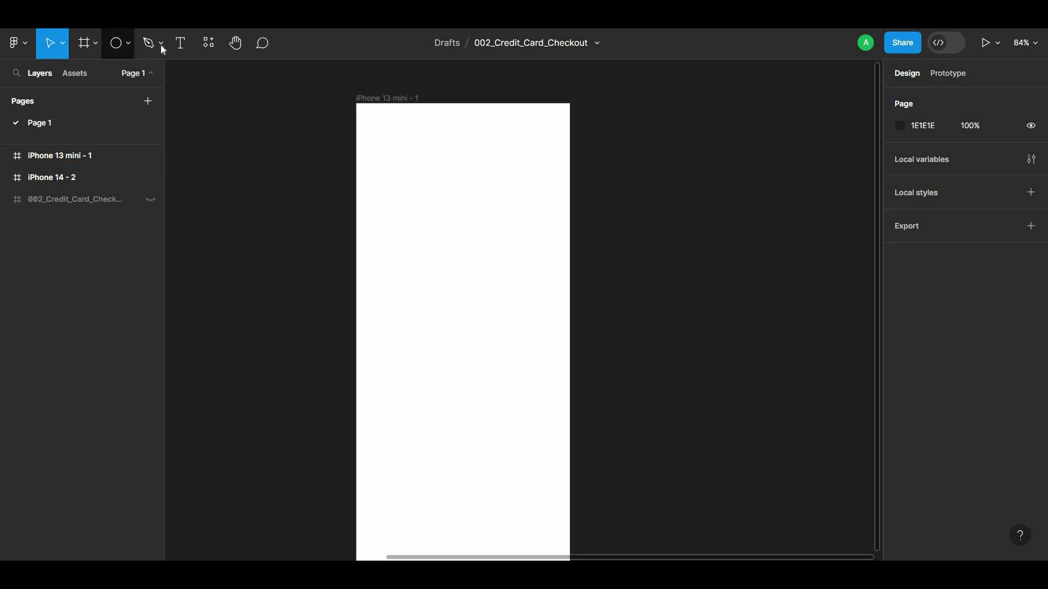
pyautogui.click(161, 44)
# Add a Checkout text heading near the frame's top at font size 24
pyautogui.click(562, 189)
pyautogui.write('Checkout')
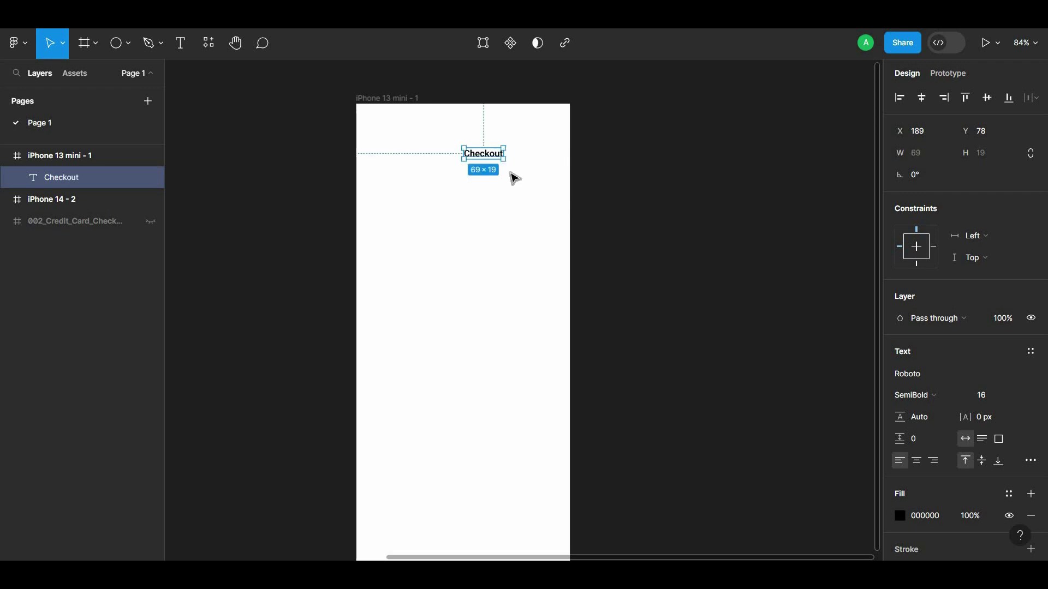
pyautogui.click(1019, 395)
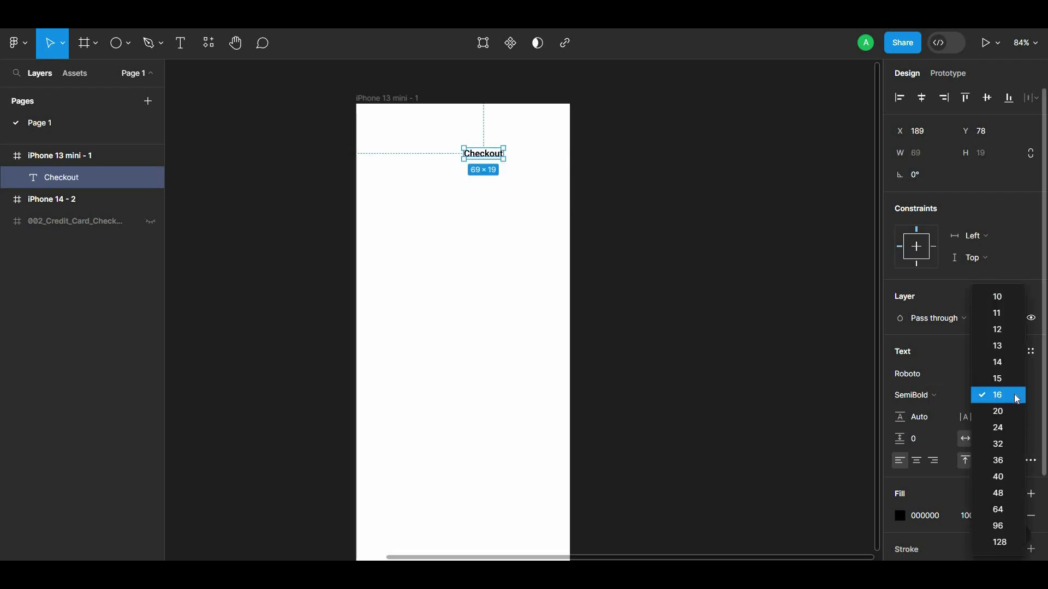
pyautogui.click(1019, 428)
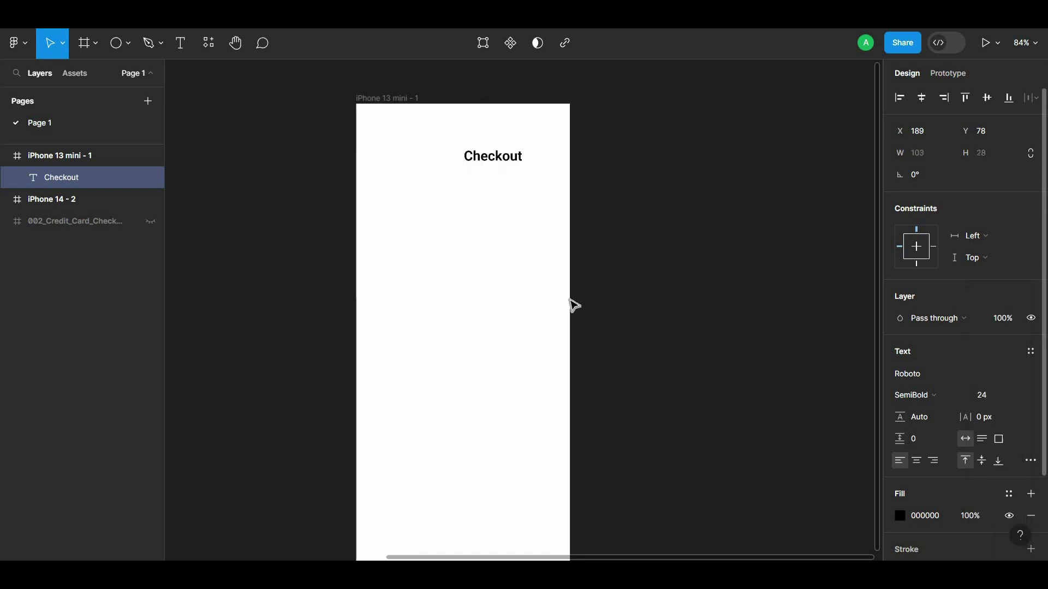
# Centre the Checkout heading horizontally and nudge it close to the frame's top edge
pyautogui.click(922, 97)
pyautogui.hotkey('shift', 'Up')
pyautogui.hotkey('shift', 'Up')
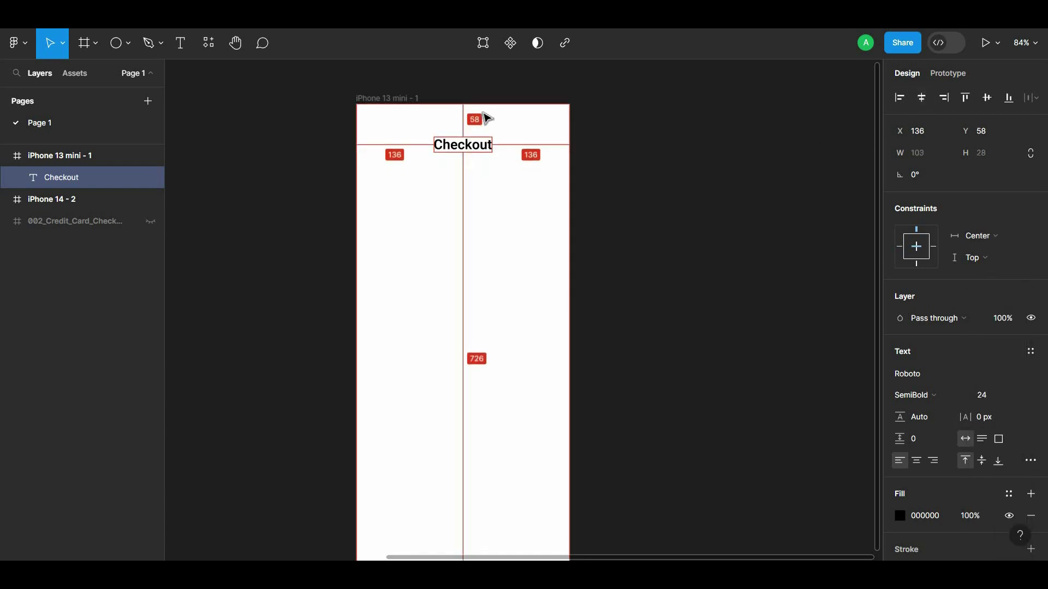
pyautogui.hotkey('shift', 'Up')
pyautogui.hotkey('shift', 'Up')
pyautogui.hotkey('shift', 'Up')
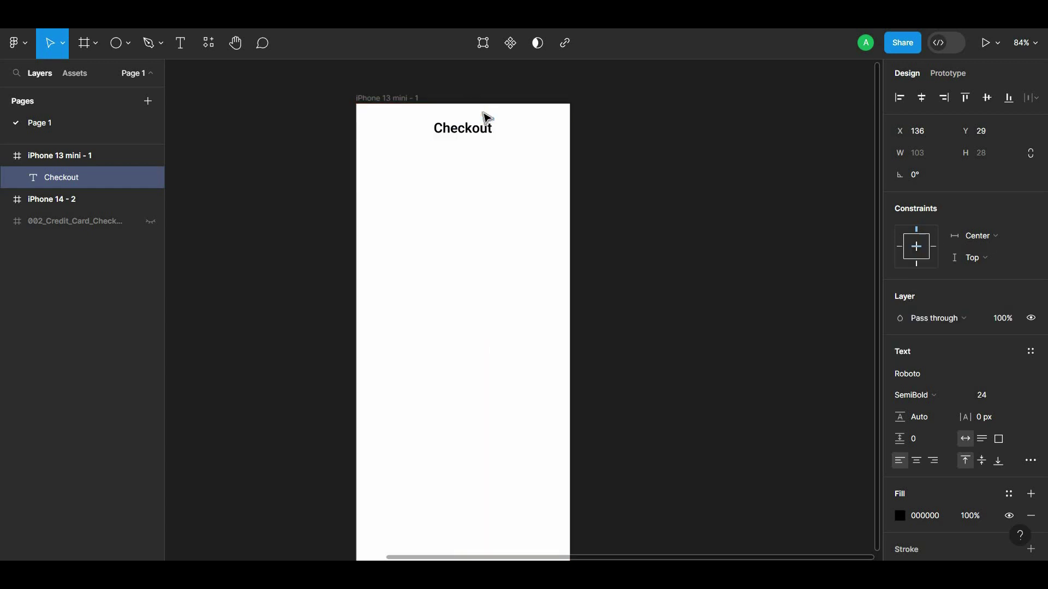
pyautogui.moveTo(488, 118); pyautogui.dragTo(483, 111)
pyautogui.press('Down')
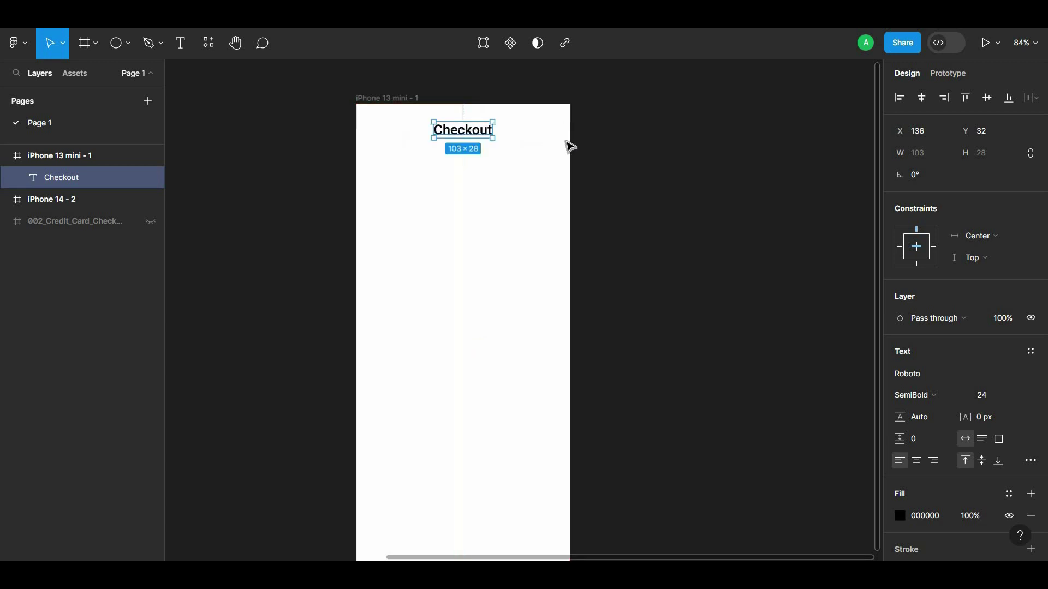
pyautogui.click(461, 168)
# Insert alert-circle and arrow-left icons with the Feather Icons plugin
pyautogui.rightClick(446, 113)
pyautogui.moveTo(524, 439)
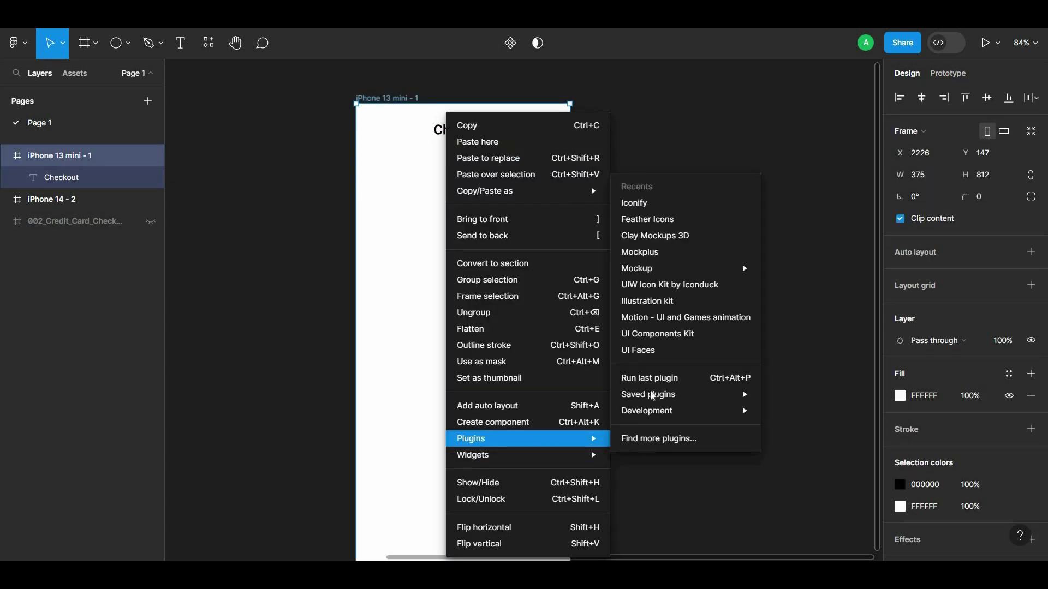
pyautogui.click(694, 220)
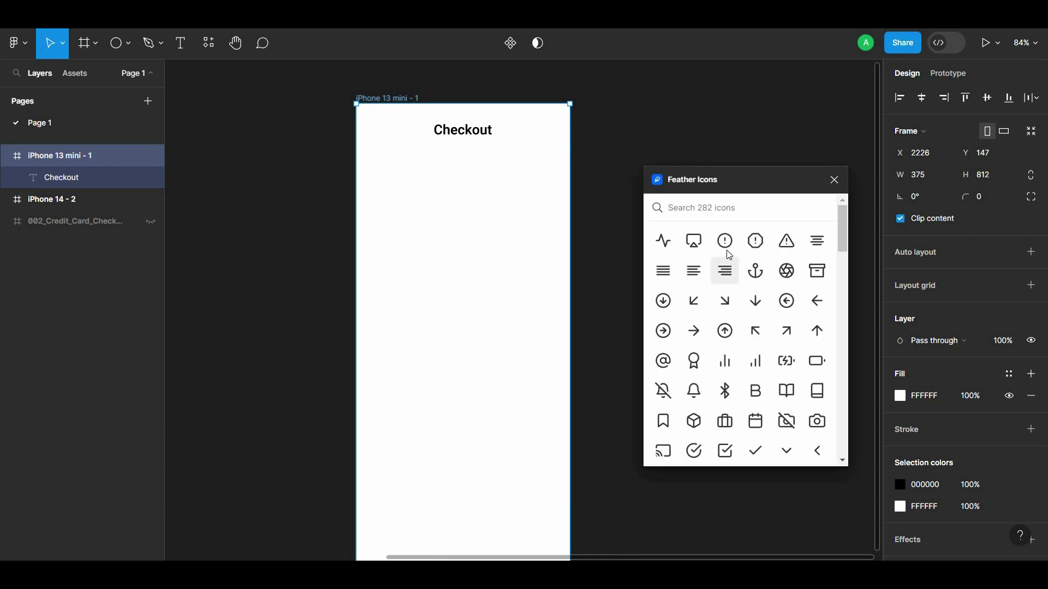
pyautogui.click(729, 253)
pyautogui.click(817, 302)
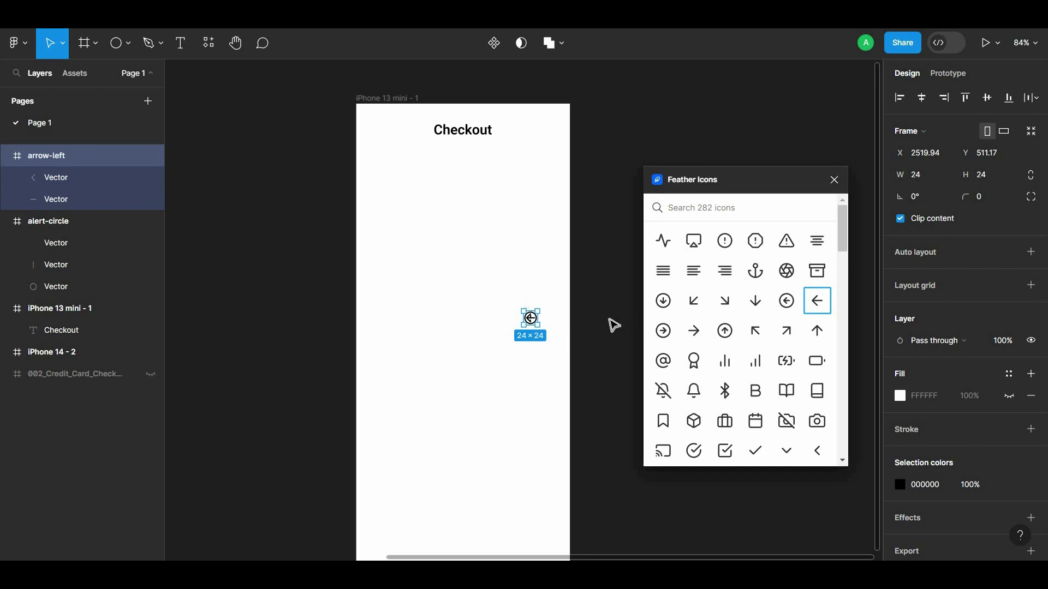
# Place the arrow left of Checkout and vertically centre-align the arrow, heading and alert icon
pyautogui.click(613, 326)
pyautogui.moveTo(535, 313); pyautogui.dragTo(375, 124)
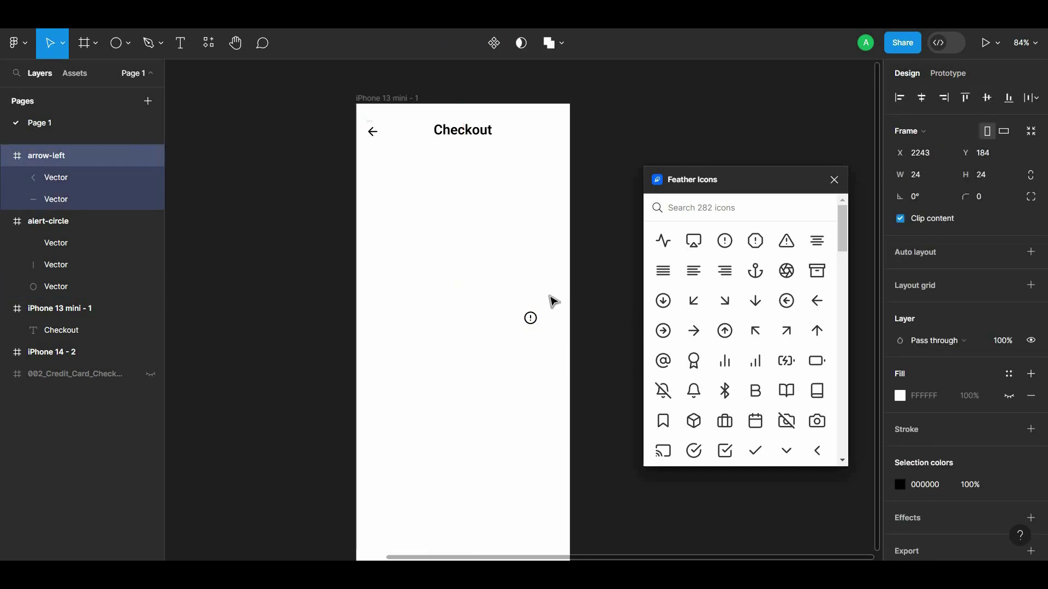
pyautogui.click(530, 314)
pyautogui.press('Escape')
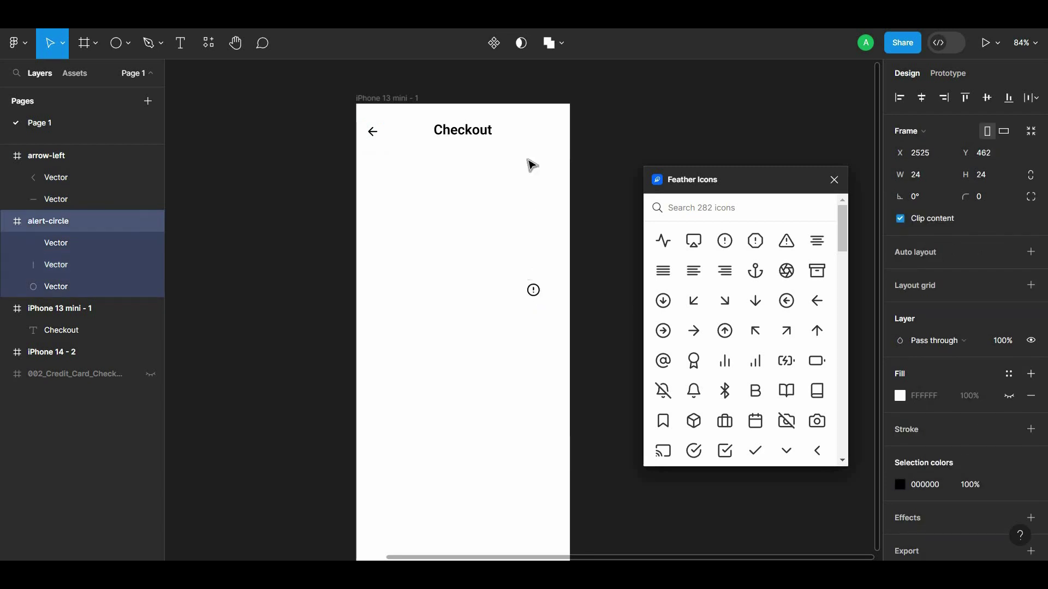
pyautogui.keyDown('shift'); pyautogui.click(437, 134); pyautogui.keyUp('shift')
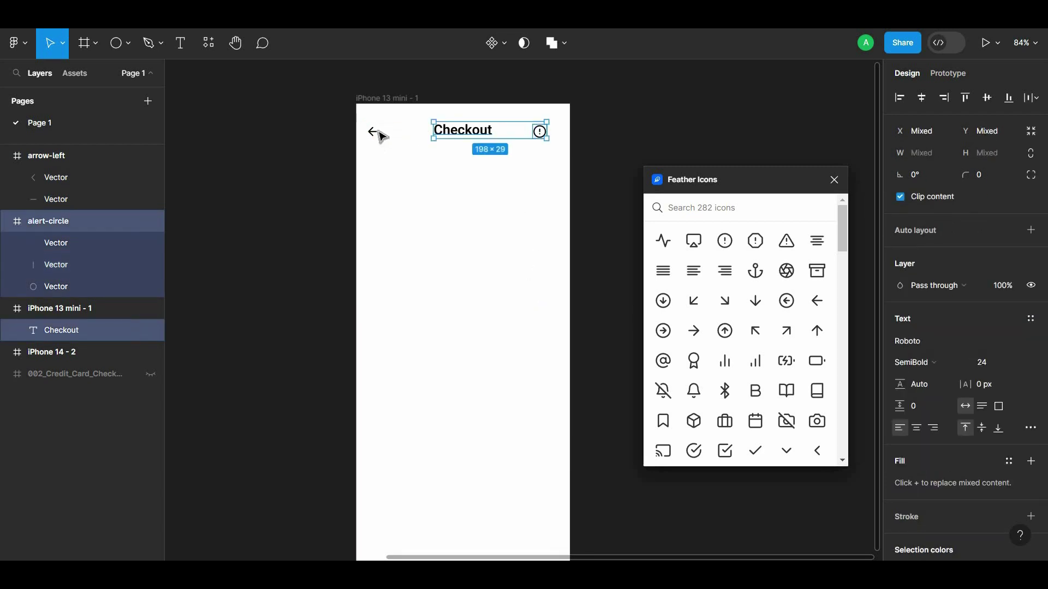
pyautogui.keyDown('shift'); pyautogui.click(373, 130); pyautogui.keyUp('shift')
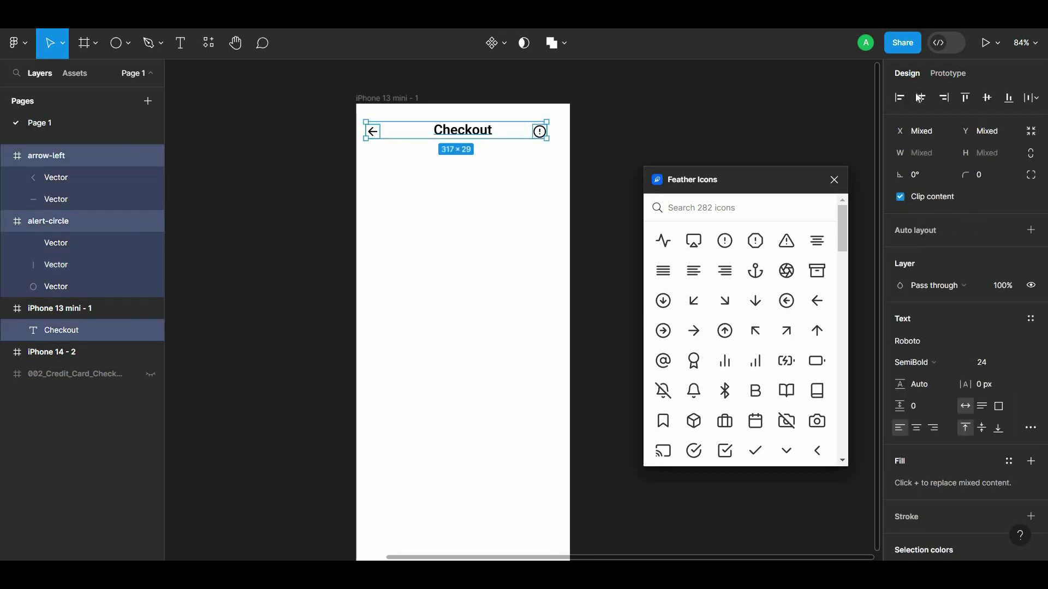
pyautogui.click(989, 98)
pyautogui.click(772, 117)
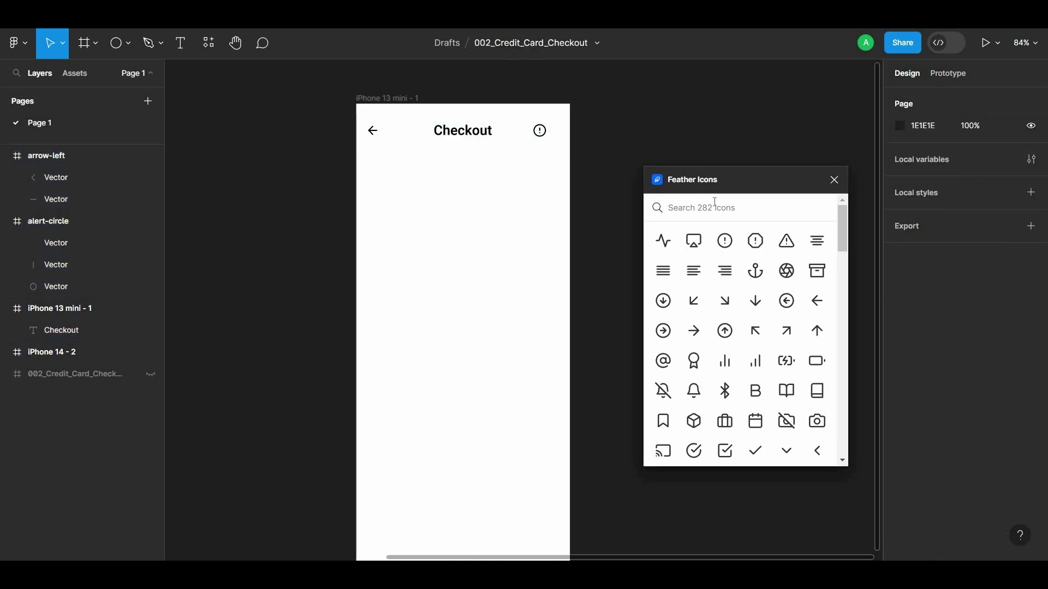
pyautogui.click(834, 180)
# Fine-tune the alert icon and back arrow positions beside the Checkout heading
pyautogui.scroll(3, 486, 182)
pyautogui.scroll(3, 531, 244)
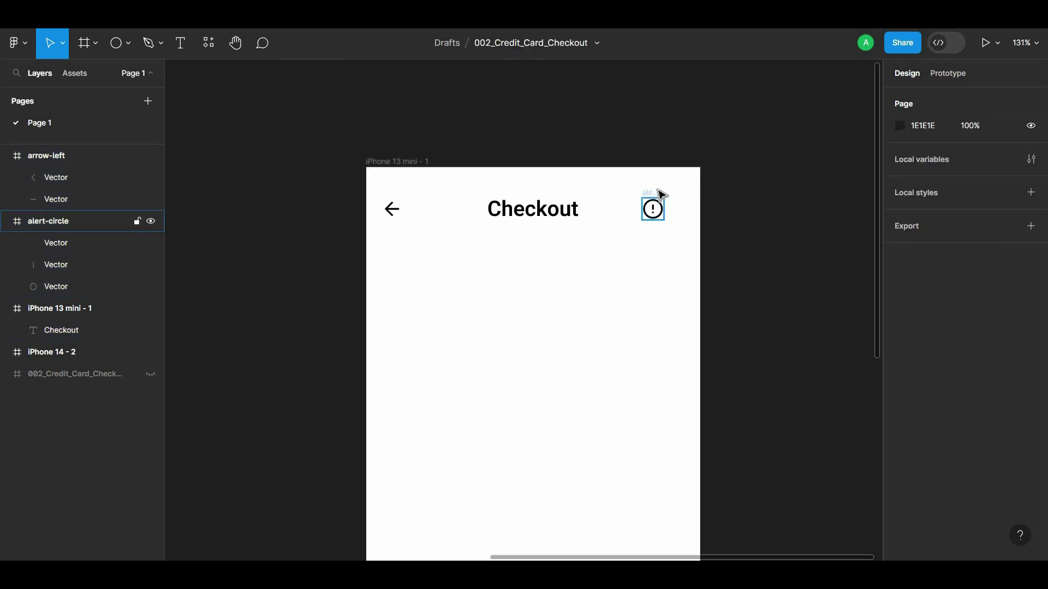
pyautogui.moveTo(661, 194); pyautogui.dragTo(678, 198)
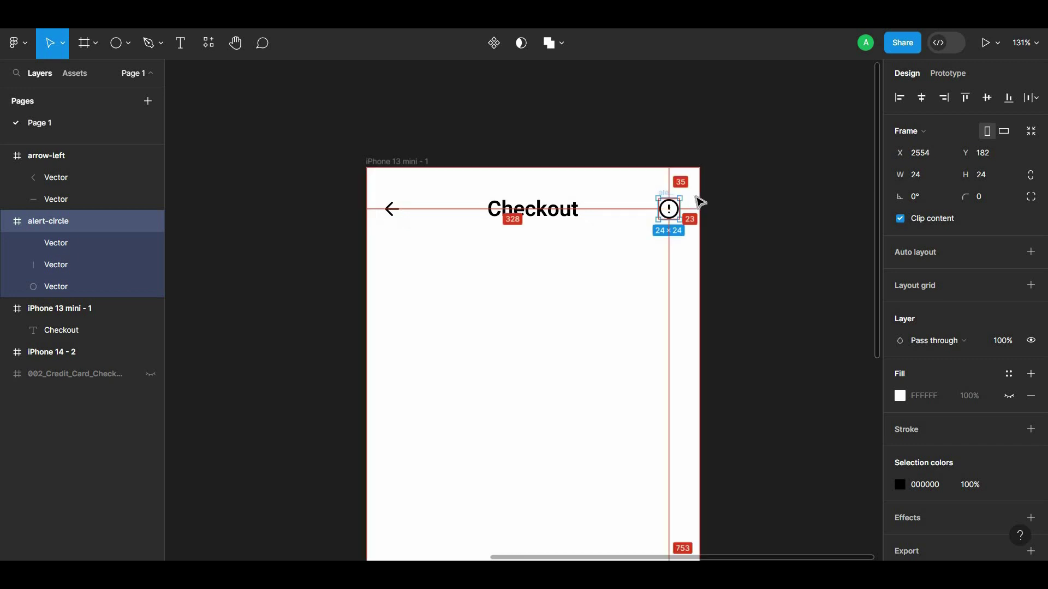
pyautogui.click(393, 152)
pyautogui.click(491, 170)
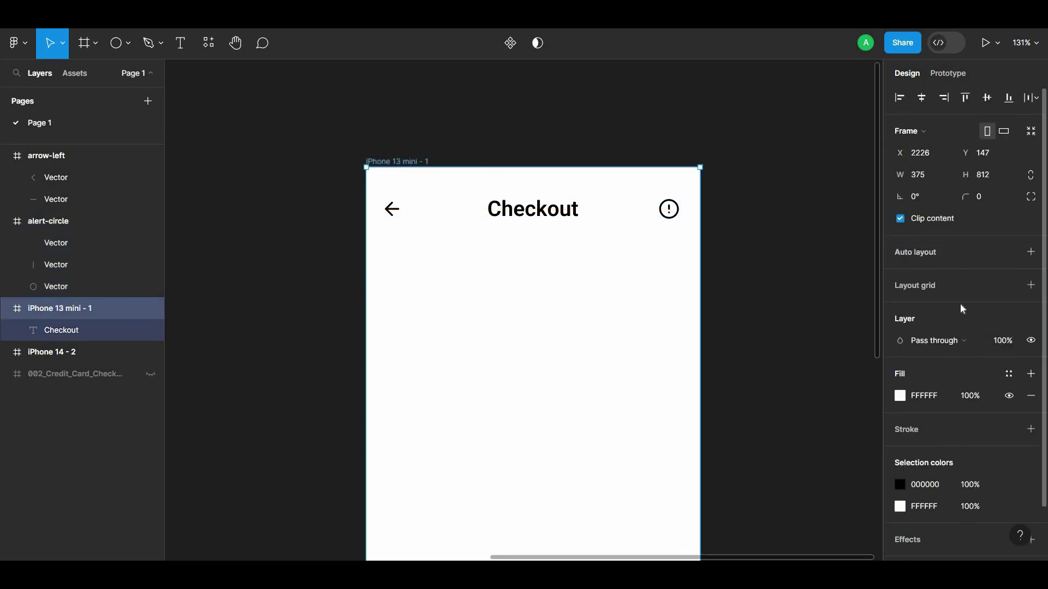
pyautogui.click(687, 203)
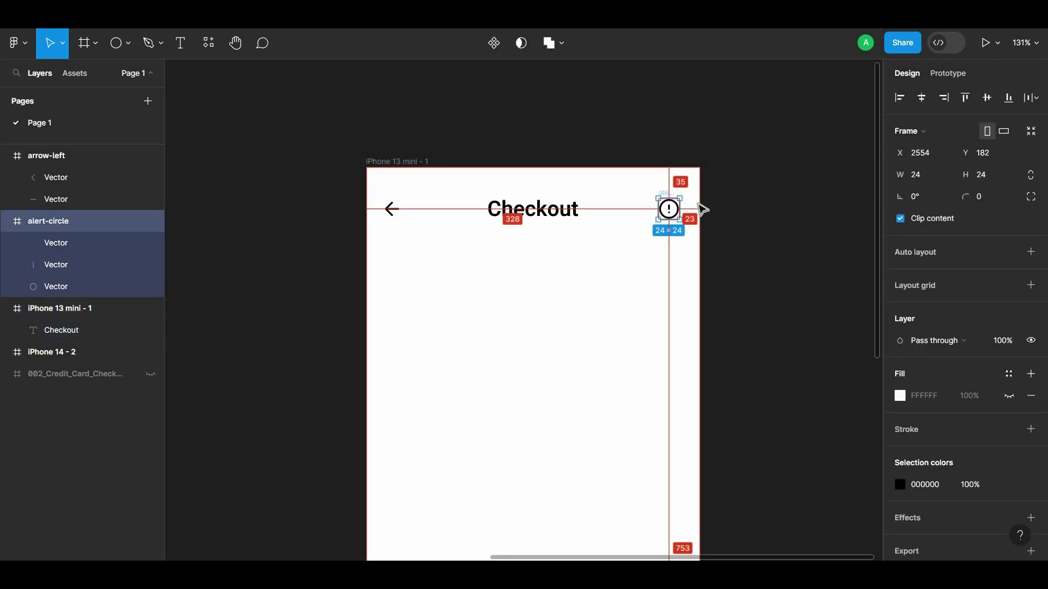
pyautogui.click(388, 207)
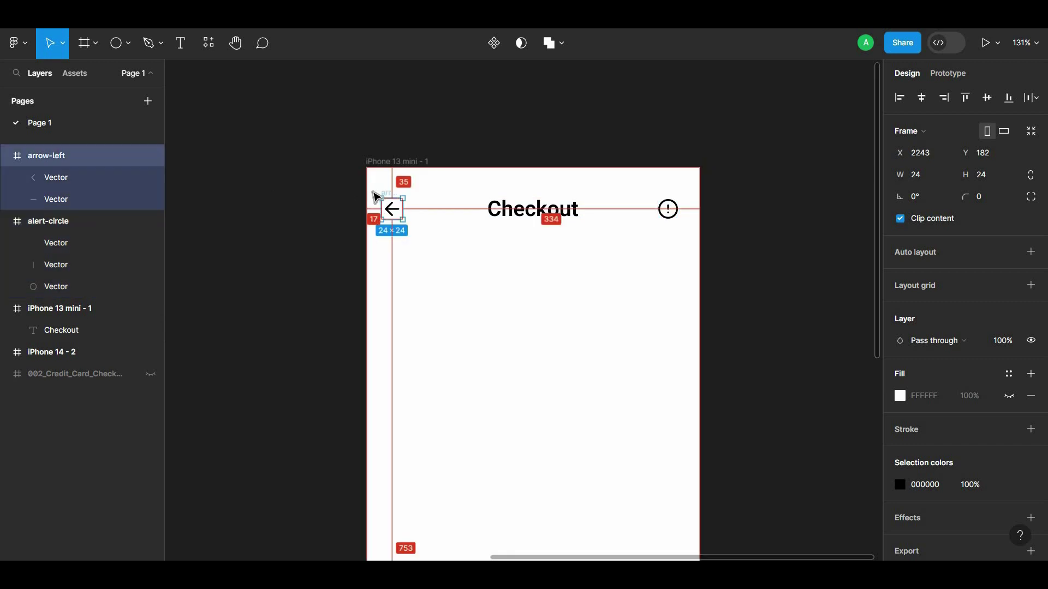
pyautogui.press('Right')
pyautogui.press('Right')
pyautogui.press('Right')
pyautogui.press('Right')
pyautogui.press('Right')
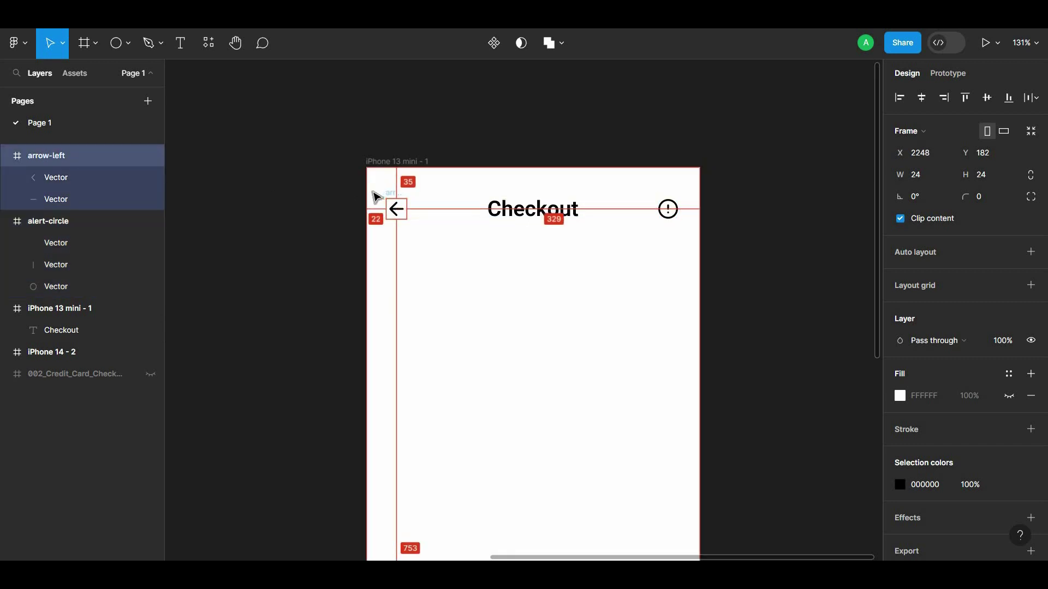
pyautogui.press('Left')
pyautogui.press('Left')
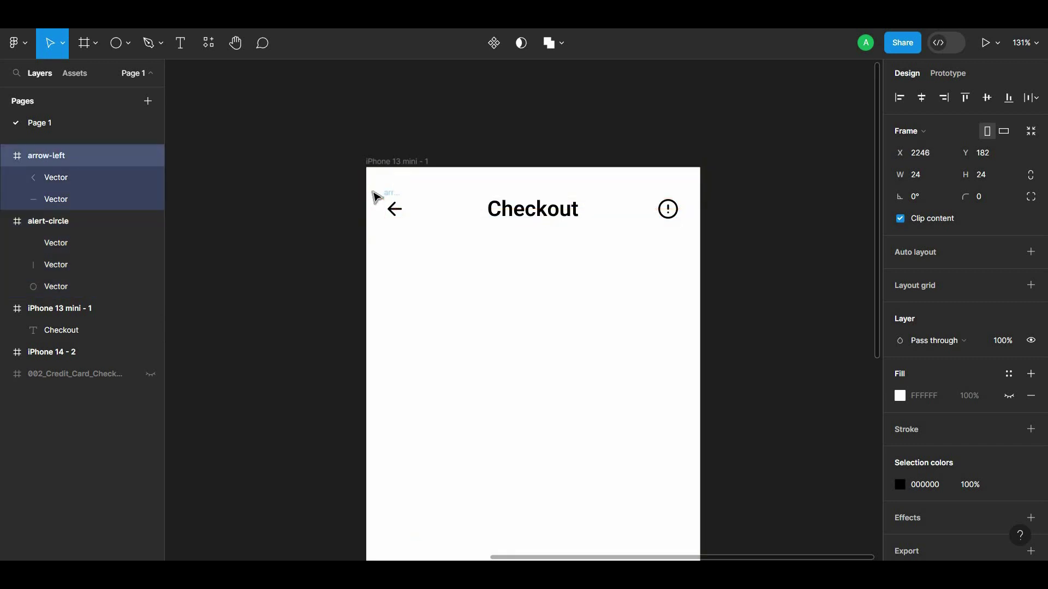
pyautogui.doubleClick(394, 211)
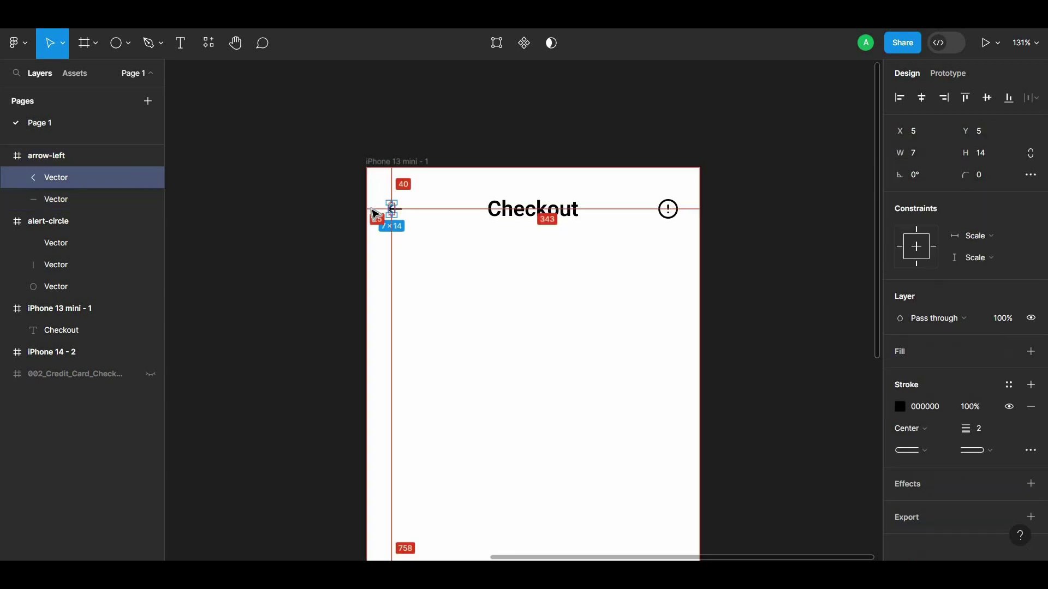
pyautogui.click(378, 203)
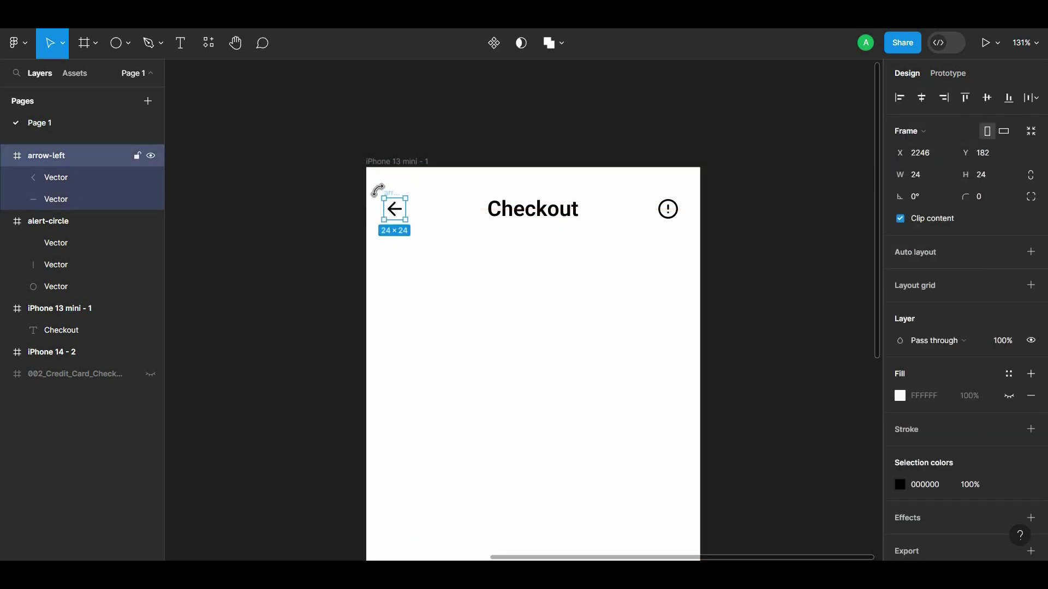
pyautogui.click(439, 182)
# Select the whole header row and nudge it into place near the frame's top
pyautogui.click(554, 202)
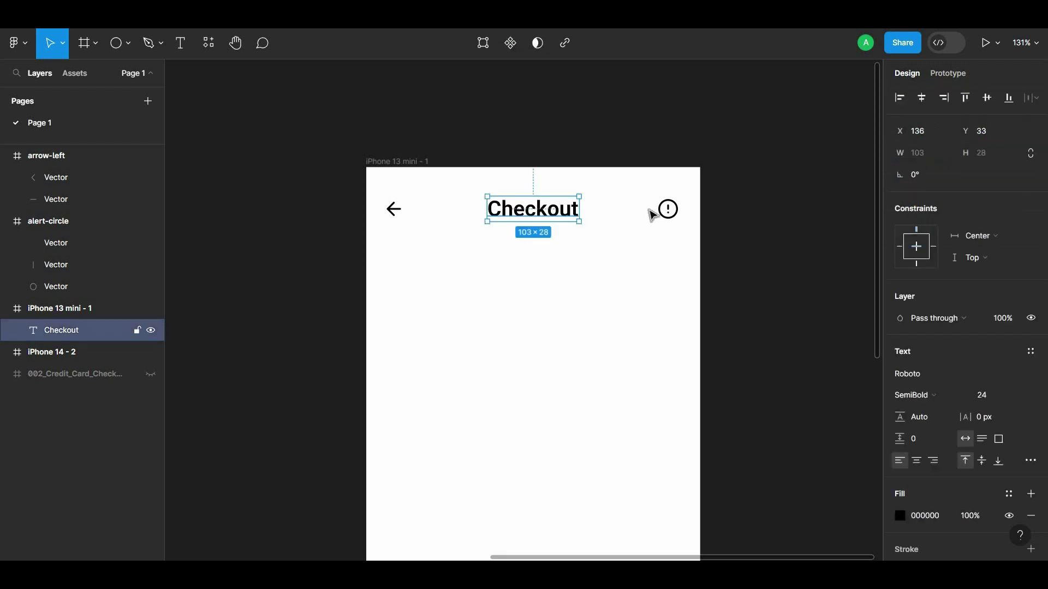
pyautogui.click(667, 189)
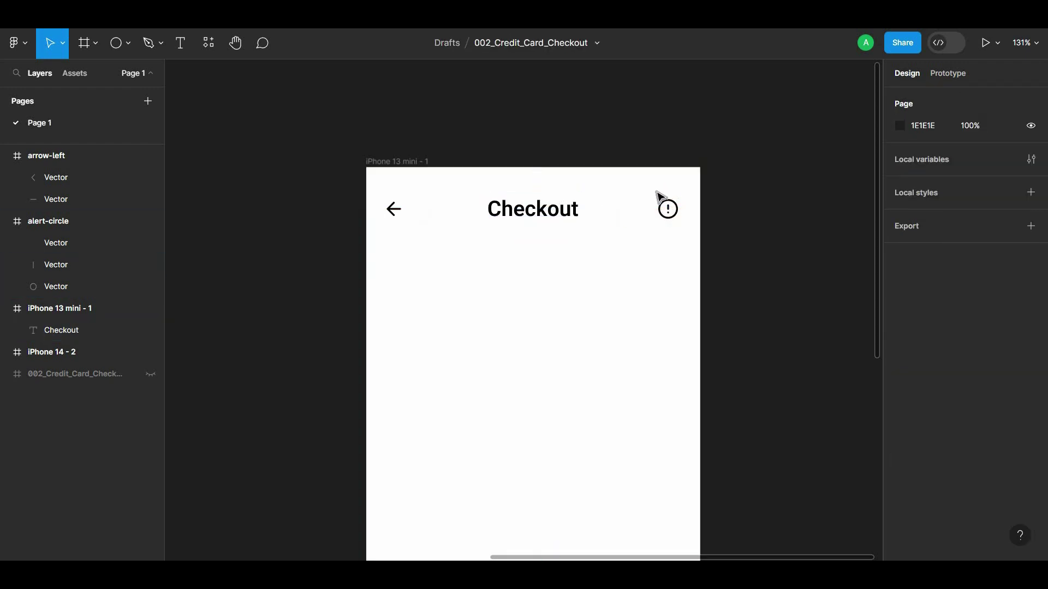
pyautogui.keyDown('shift'); pyautogui.click(487, 206); pyautogui.keyUp('shift')
pyautogui.keyDown('shift'); pyautogui.click(384, 192); pyautogui.keyUp('shift')
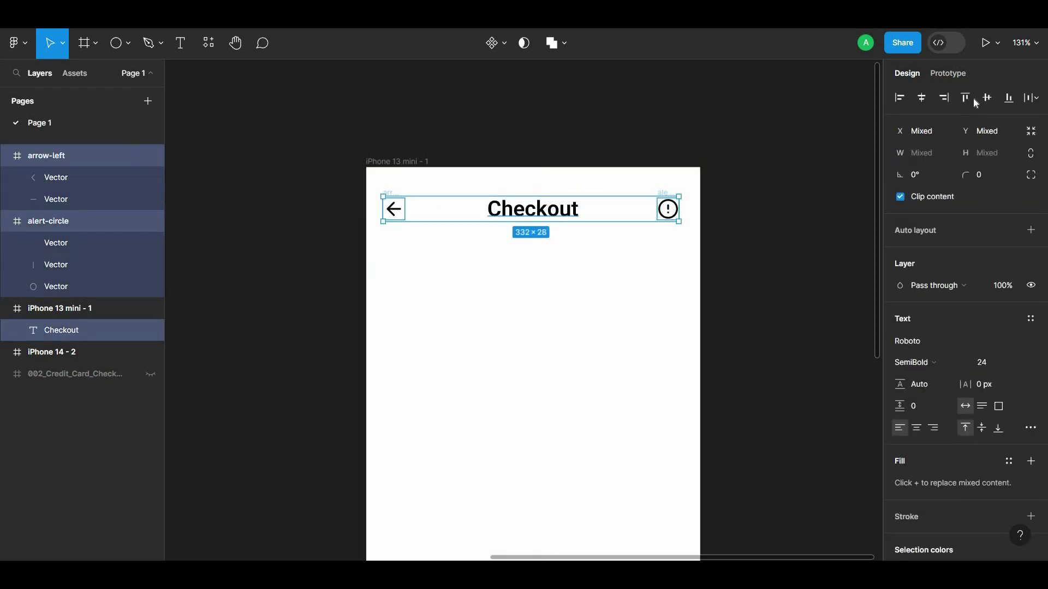
pyautogui.press('alt')
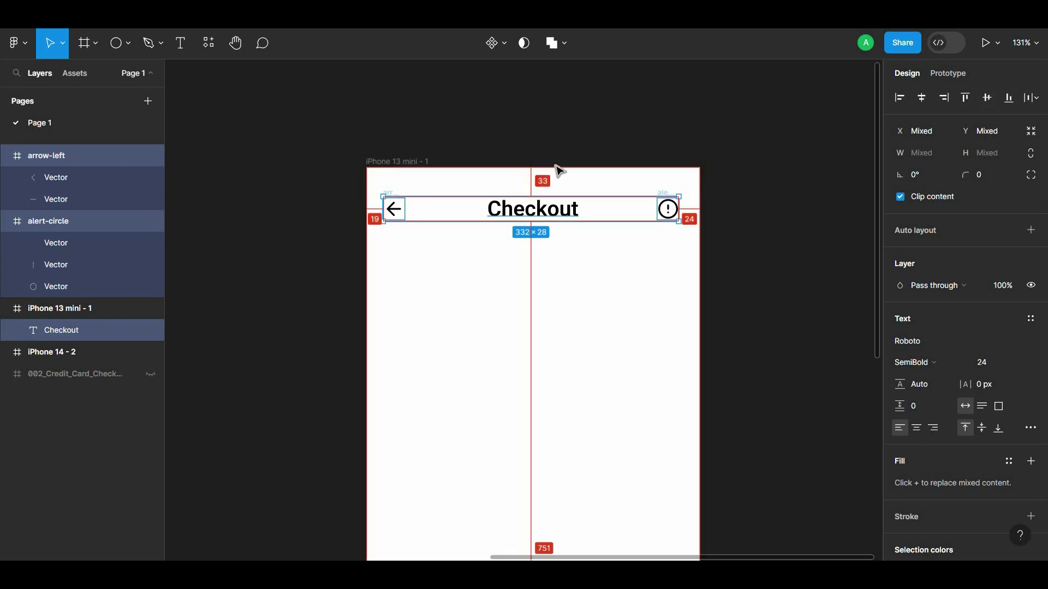
pyautogui.press('Up')
pyautogui.press('Up')
pyautogui.press('Up')
pyautogui.press('Up')
pyautogui.press('Up')
pyautogui.press('Up')
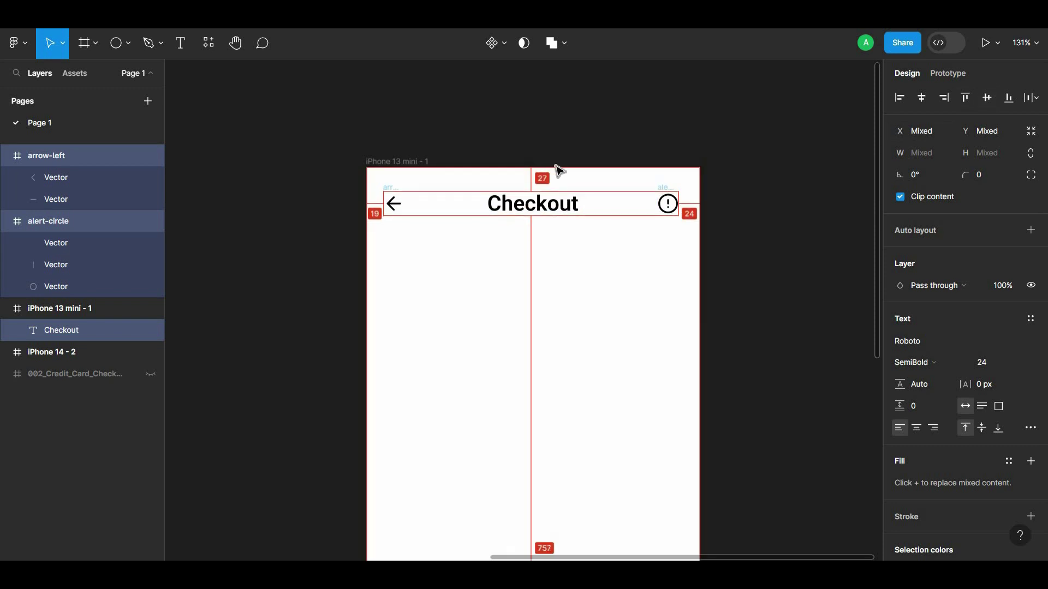
pyautogui.press('Down')
pyautogui.press('Down')
pyautogui.press('Down')
pyautogui.press('Down')
pyautogui.press('Down')
pyautogui.press('Down')
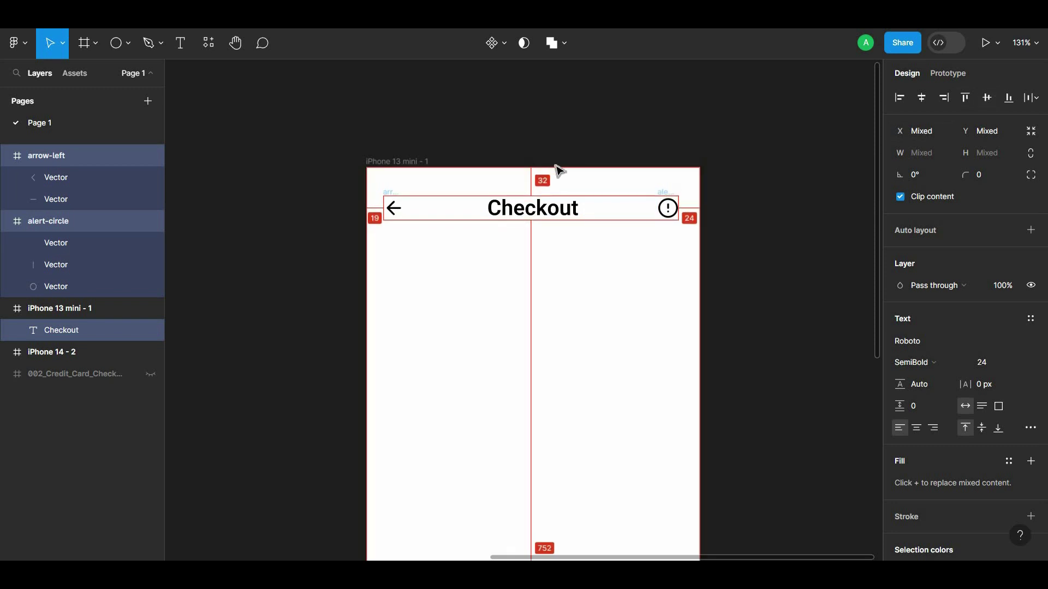
pyautogui.click(577, 162)
pyautogui.scroll(-3, 584, 219)
pyautogui.scroll(-1, 580, 240)
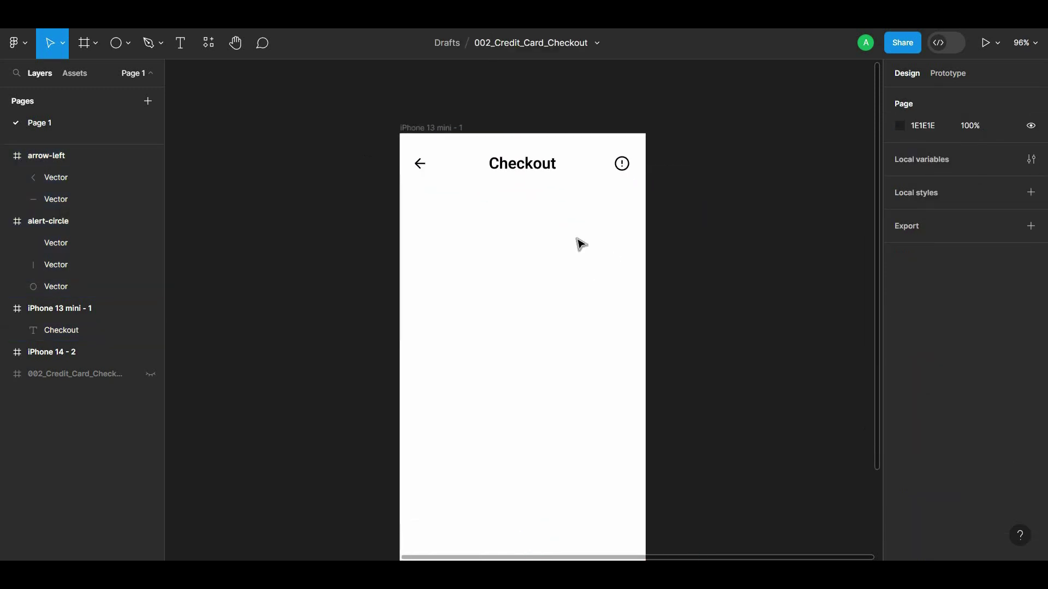
# Import the coloured PayPal logo into the frame using the Iconify plugin
pyautogui.rightClick(568, 374)
pyautogui.moveTo(591, 439)
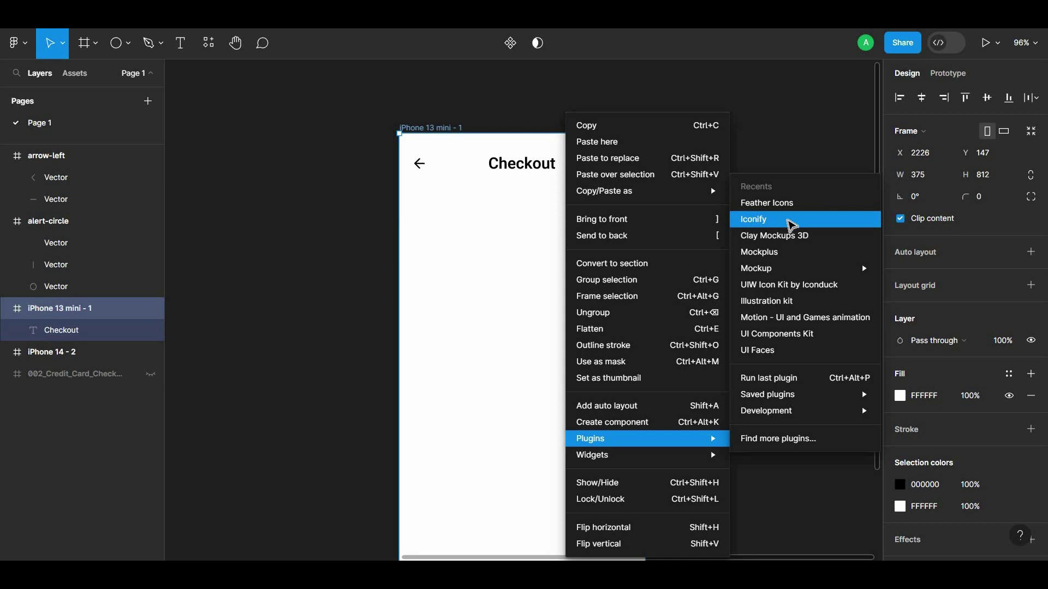
pyautogui.click(790, 220)
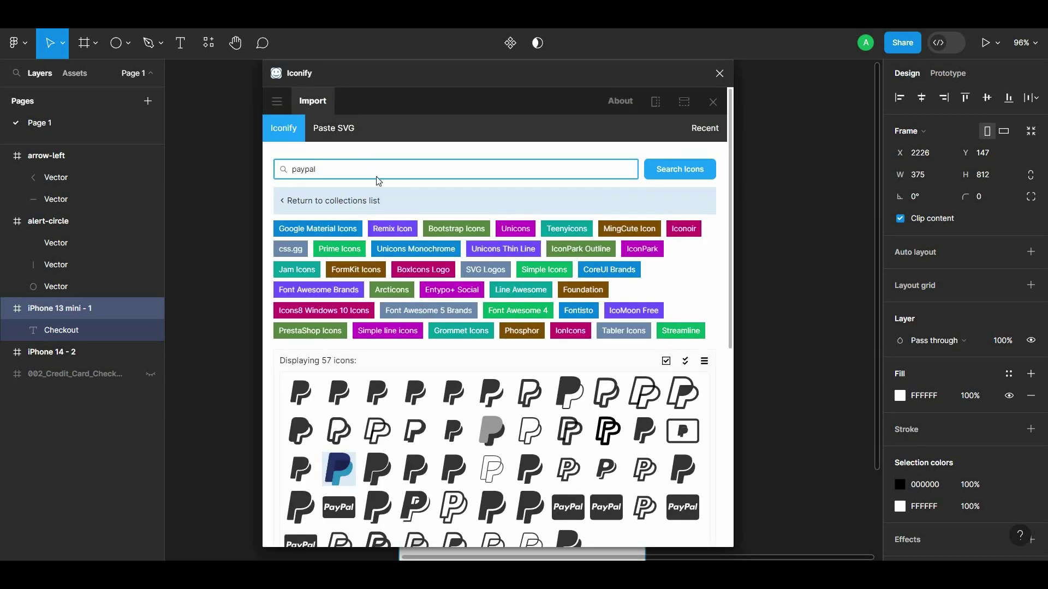
pyautogui.click(348, 471)
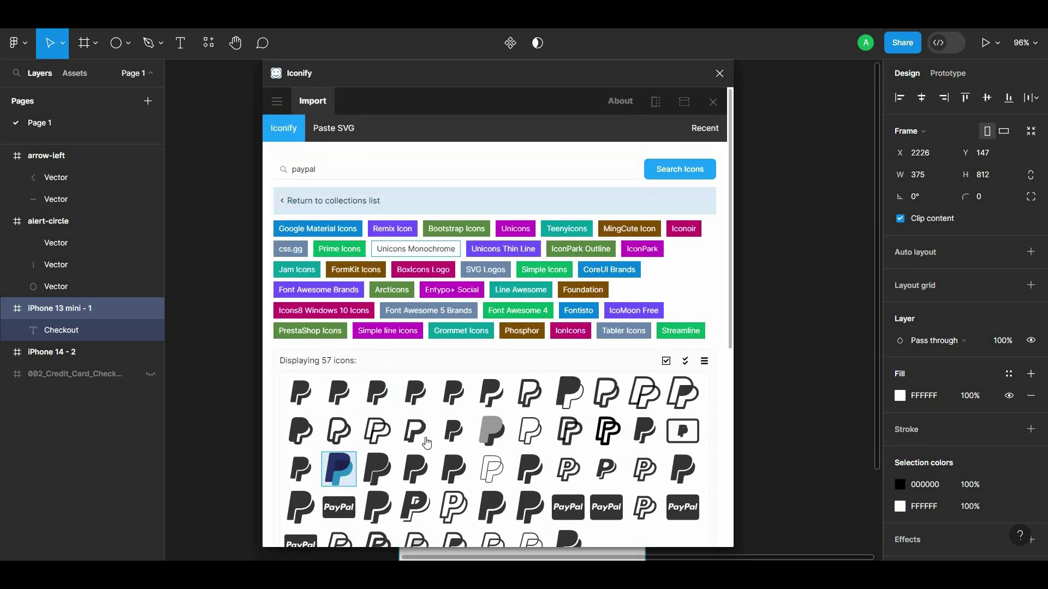
pyautogui.click(506, 525)
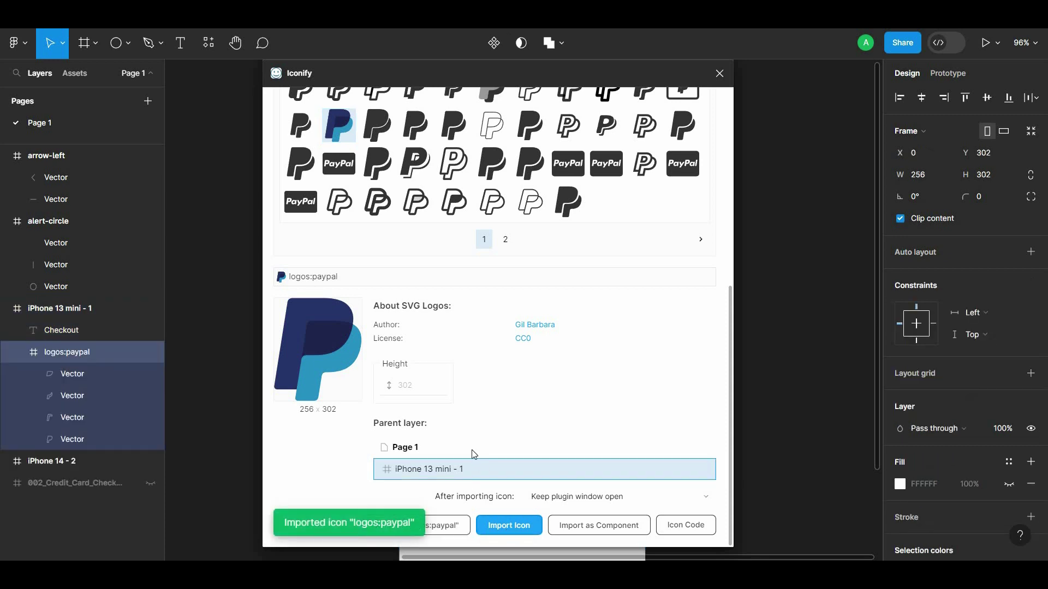
# Search Iconify for visa and import the blue Visa logo
pyautogui.scroll(10, 401, 154)
pyautogui.tripleClick(402, 169)
pyautogui.press('BackSpace')
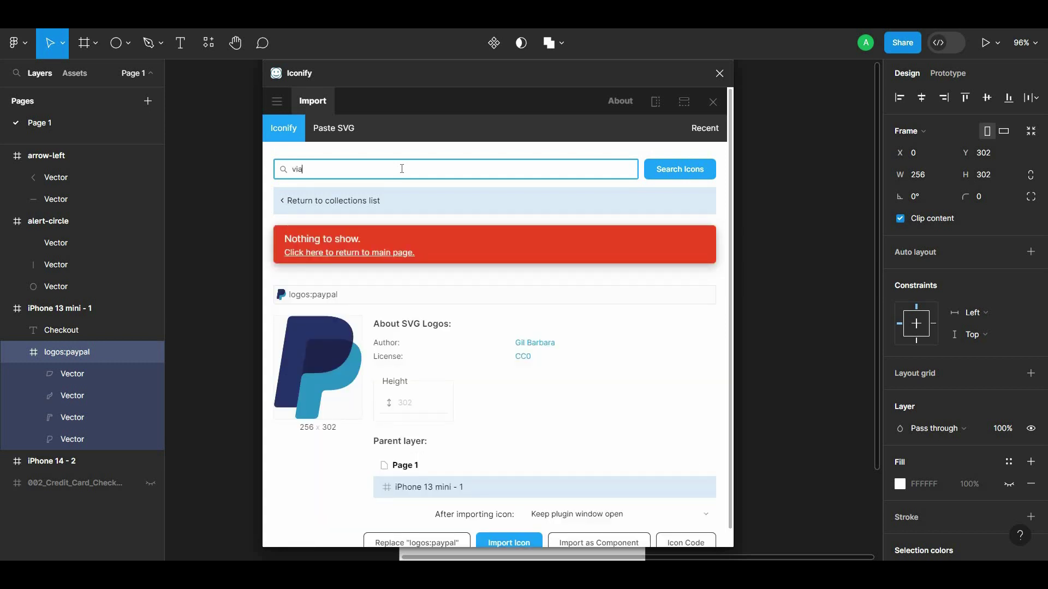
pyautogui.write('a')
pyautogui.scroll(-1, 452, 287)
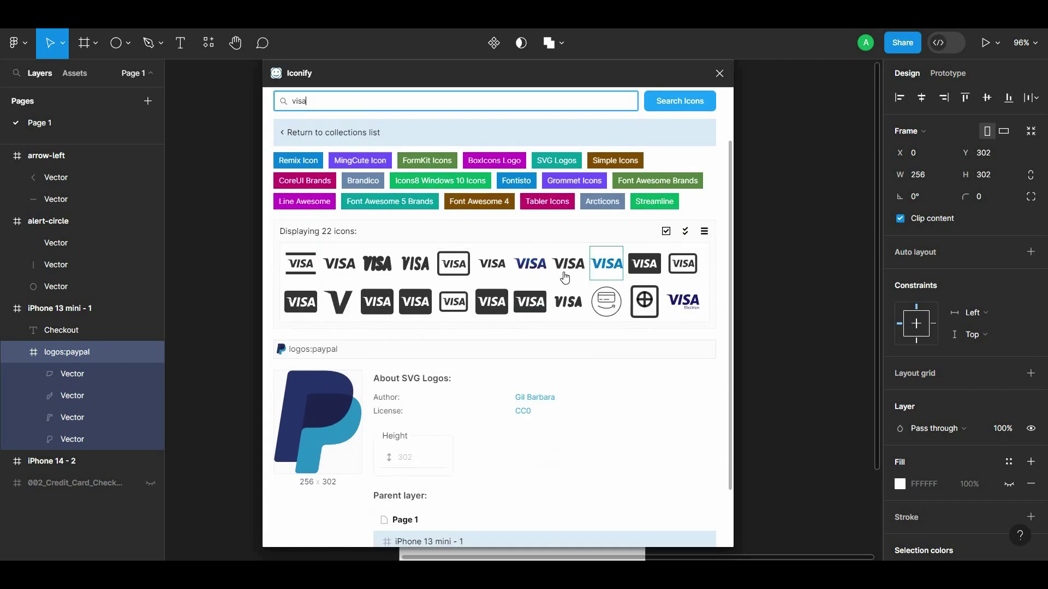
pyautogui.click(543, 274)
pyautogui.scroll(-1, 512, 492)
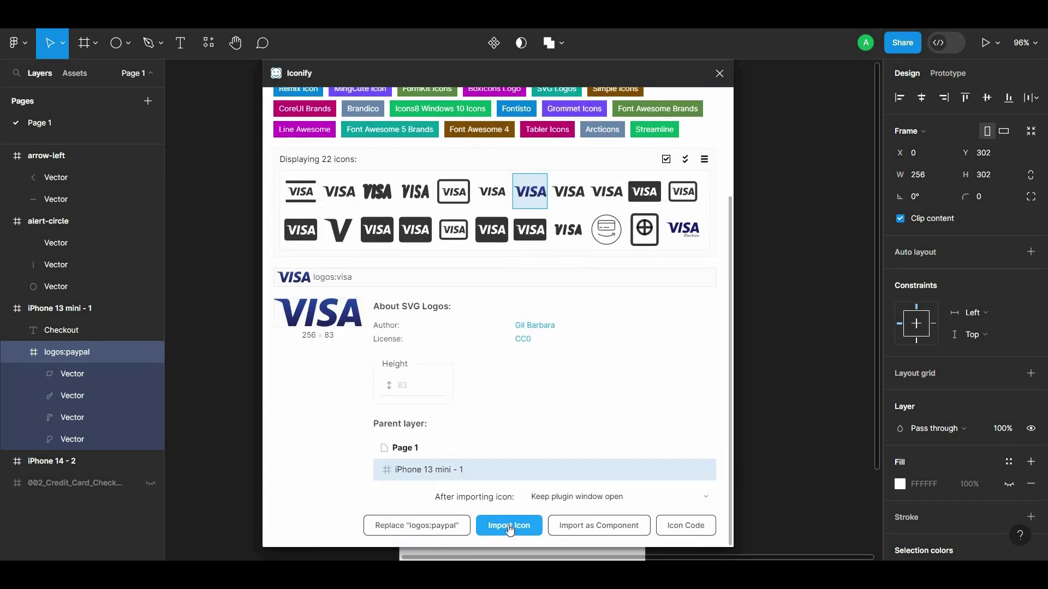
pyautogui.click(509, 526)
# Search for mastercard, import the coloured Mastercard logo, and close Iconify
pyautogui.scroll(2, 562, 315)
pyautogui.click(489, 172)
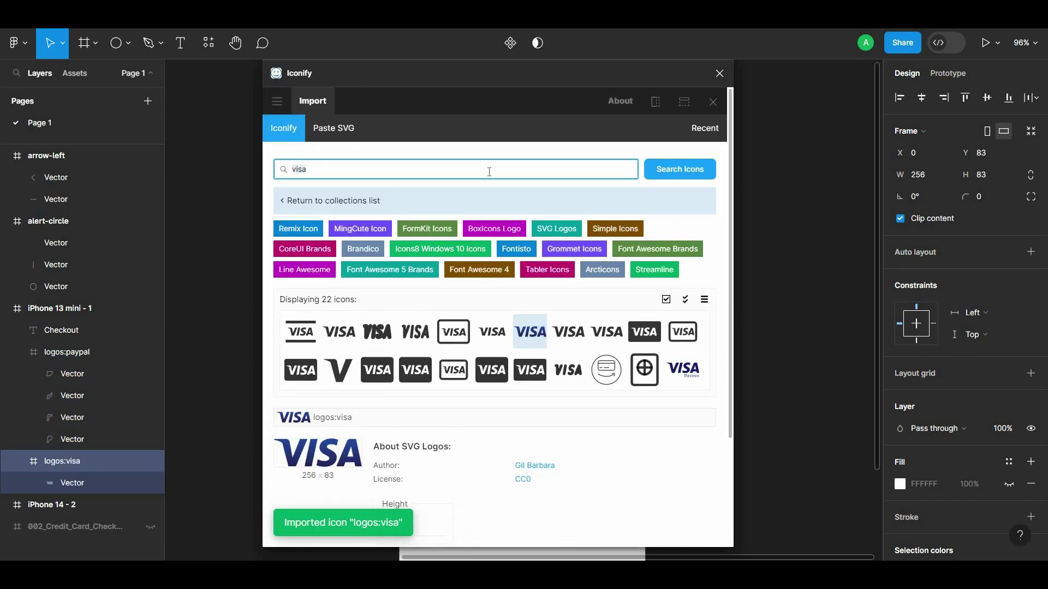
pyautogui.write('mastercard')
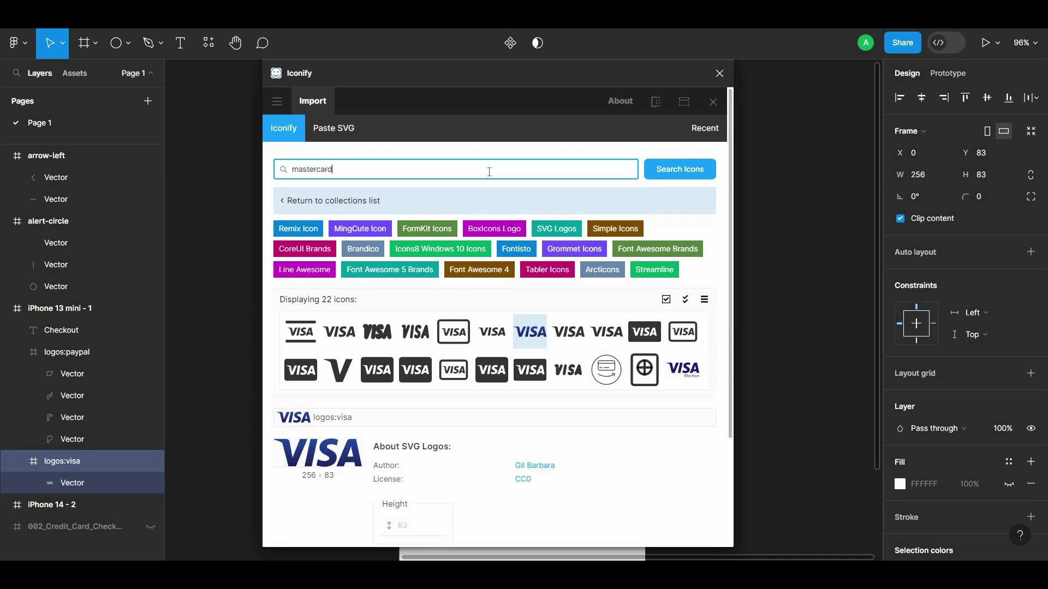
pyautogui.press('Return')
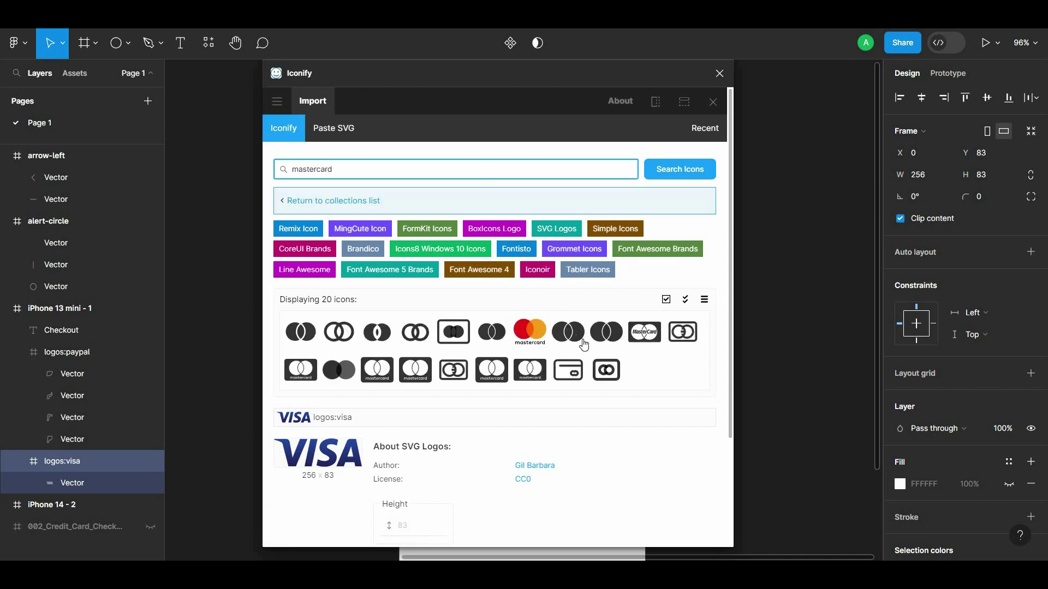
pyautogui.click(529, 332)
pyautogui.scroll(-2, 529, 491)
pyautogui.click(508, 525)
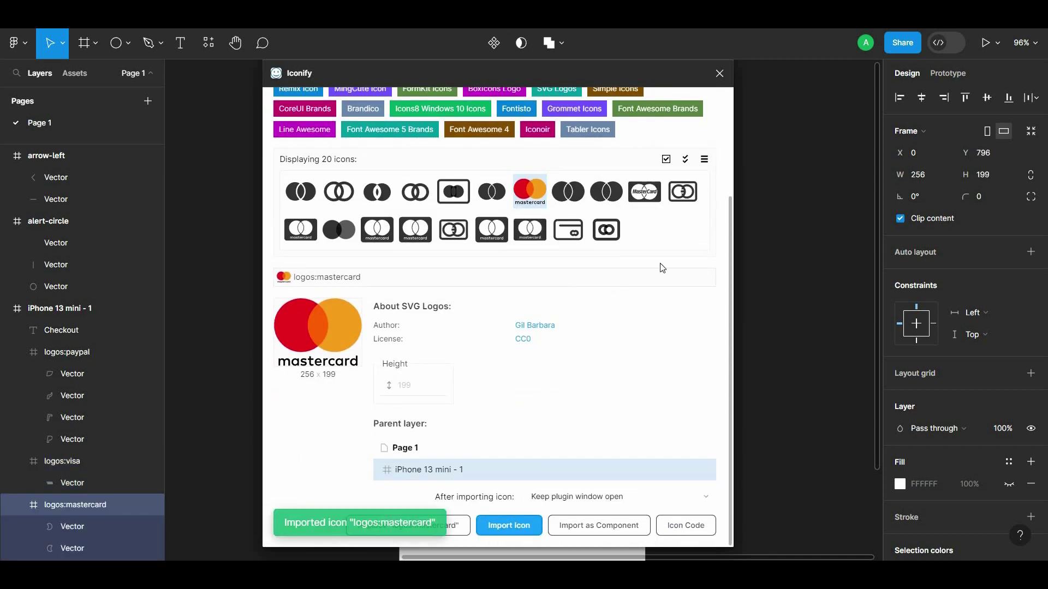
pyautogui.click(719, 73)
# Move the PayPal logo outside the frame and the Mastercard logo up under Visa
pyautogui.scroll(-3, 721, 244)
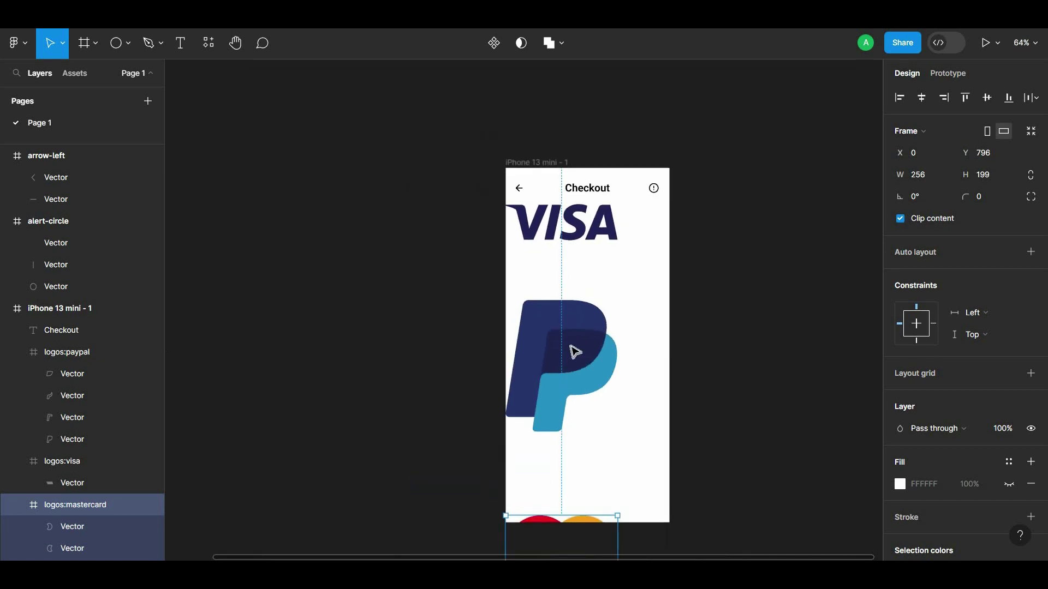
pyautogui.moveTo(571, 351); pyautogui.dragTo(819, 283)
pyautogui.click(576, 533)
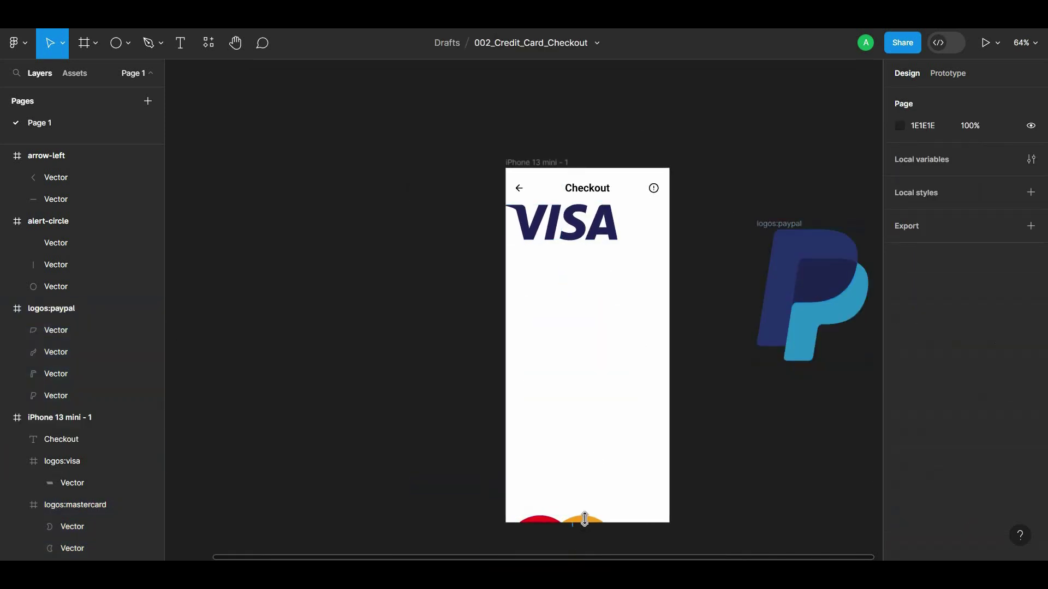
pyautogui.moveTo(596, 526); pyautogui.dragTo(644, 297)
pyautogui.click(565, 228)
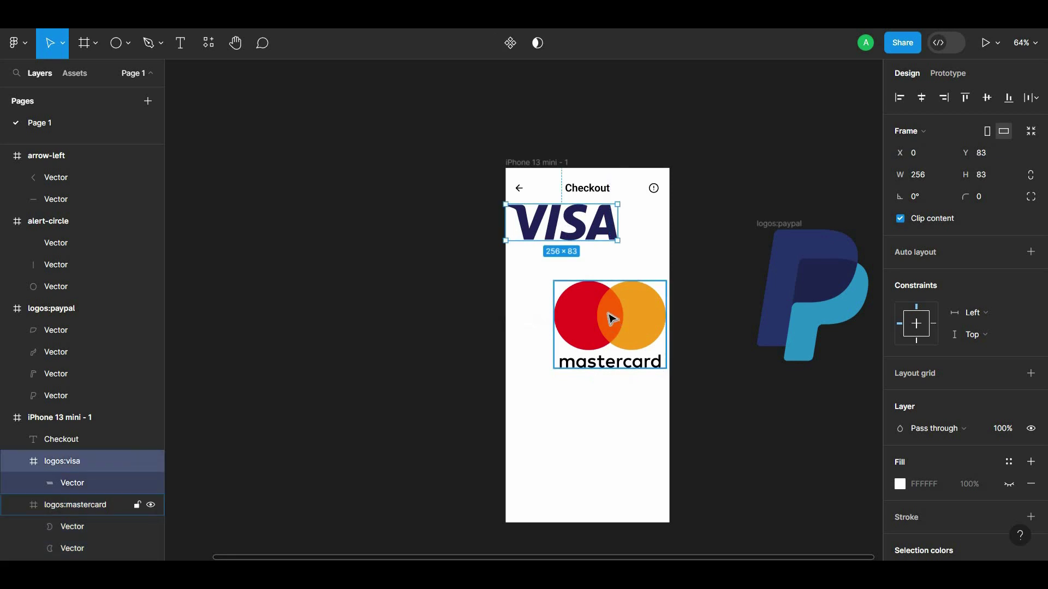
pyautogui.keyDown('shift'); pyautogui.click(613, 316); pyautogui.keyUp('shift')
pyautogui.click(642, 267)
pyautogui.click(640, 293)
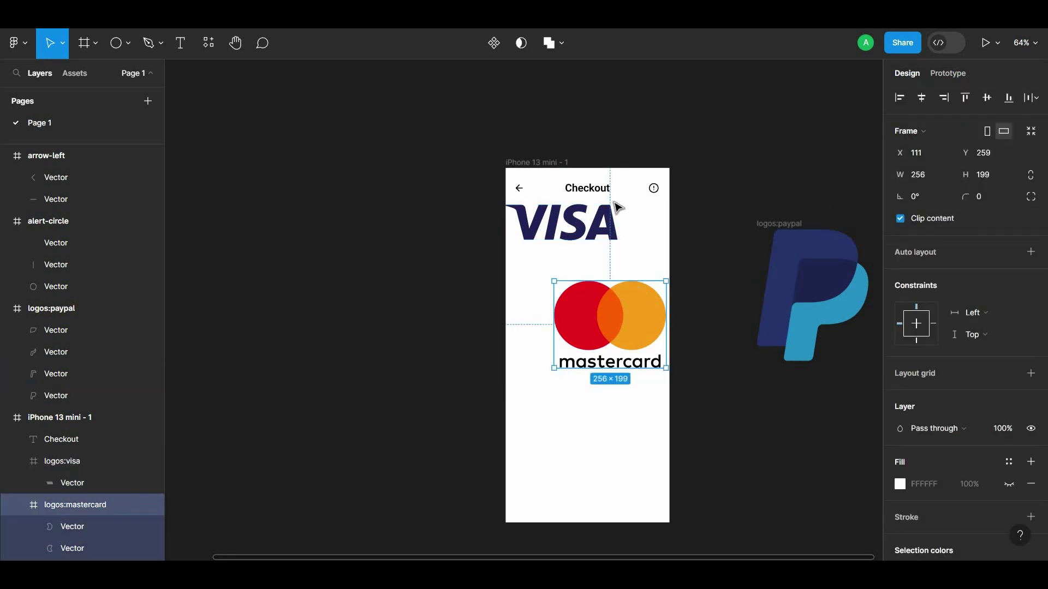
pyautogui.click(606, 237)
pyautogui.keyDown('ctrl'); pyautogui.scroll(3, 605, 238); pyautogui.keyUp('ctrl')
pyautogui.keyDown('ctrl'); pyautogui.scroll(3, 605, 237); pyautogui.keyUp('ctrl')
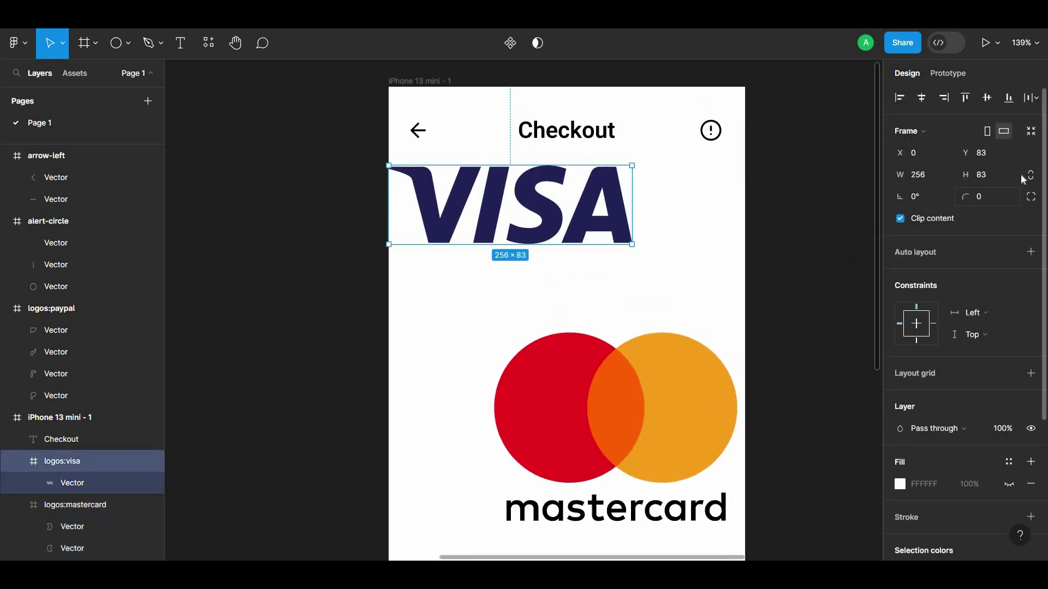
# Scale down the Visa and Mastercard logos and place them side by side
pyautogui.click(64, 48)
pyautogui.click(60, 93)
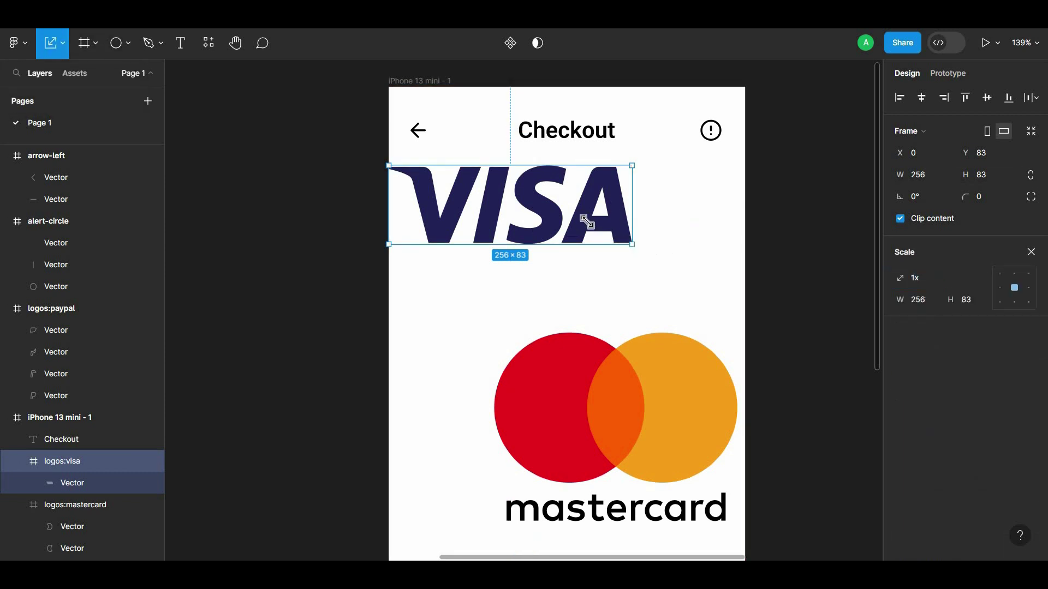
pyautogui.moveTo(587, 222); pyautogui.dragTo(498, 198)
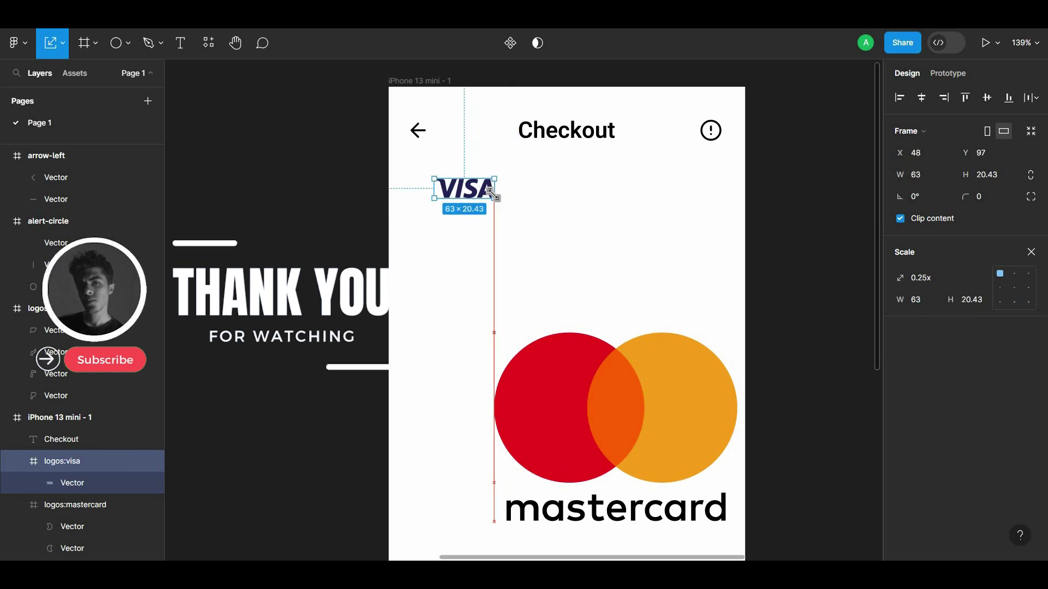
pyautogui.click(605, 362)
pyautogui.moveTo(615, 325); pyautogui.dragTo(553, 200)
pyautogui.moveTo(655, 376)
pyautogui.mouseDown()
pyautogui.moveTo(442, 237)
pyautogui.moveTo(556, 185)
pyautogui.mouseUp()
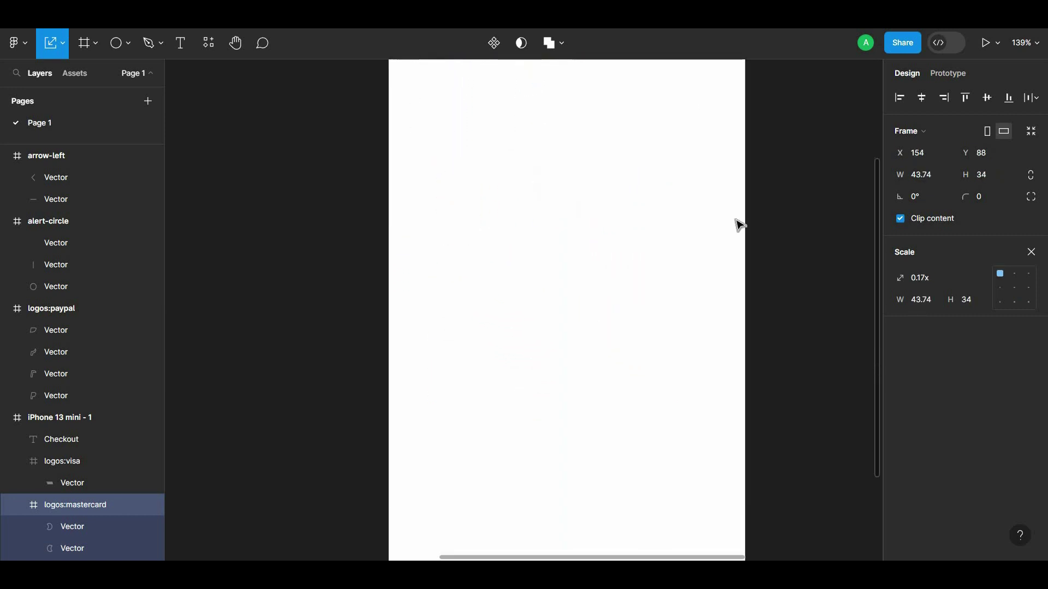
pyautogui.hscroll(5, 734, 225)
# Bring PayPal into the frame, shrink it to about 34.75×41, and place it beside Mastercard
pyautogui.click(655, 190)
pyautogui.press('Escape')
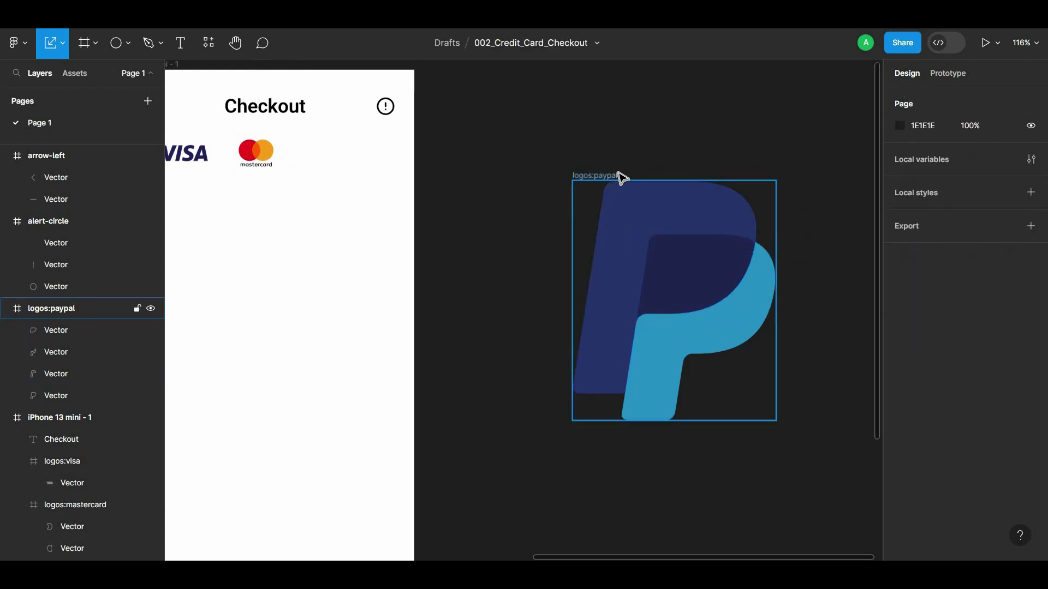
pyautogui.moveTo(615, 173); pyautogui.dragTo(289, 194)
pyautogui.hscroll(-6, 551, 249)
pyautogui.moveTo(551, 249); pyautogui.dragTo(476, 249)
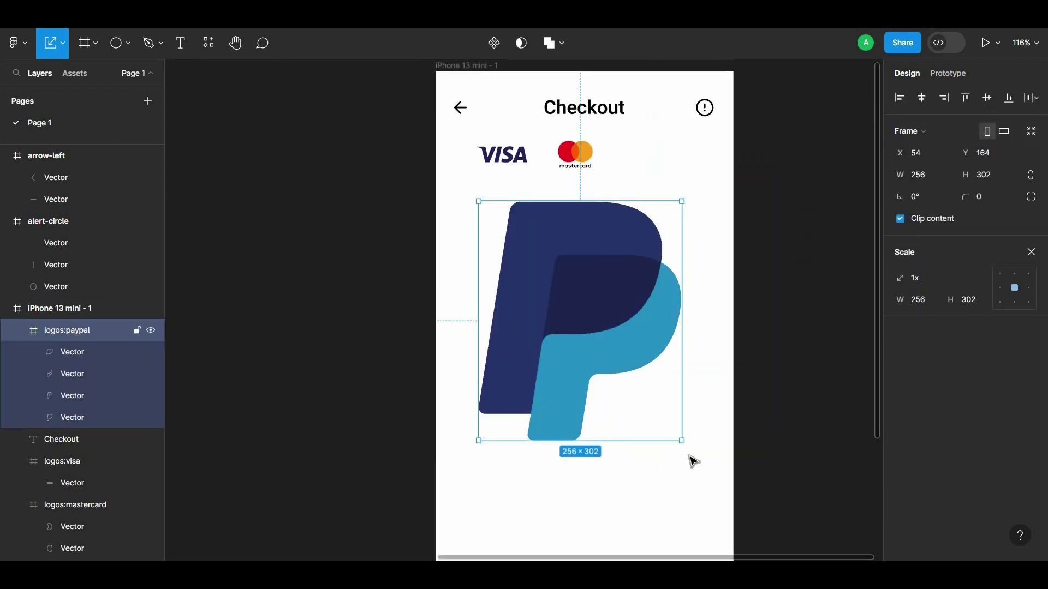
pyautogui.moveTo(655, 413); pyautogui.dragTo(511, 240)
pyautogui.scroll(3, 662, 274)
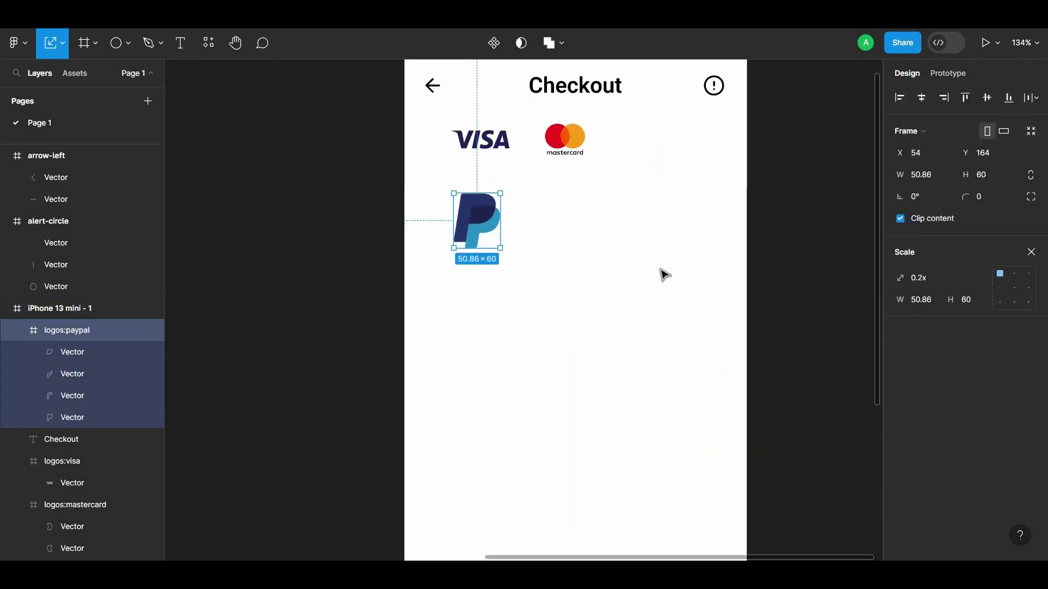
pyautogui.scroll(3, 546, 283)
pyautogui.moveTo(419, 292); pyautogui.dragTo(620, 198)
pyautogui.moveTo(647, 233)
pyautogui.mouseDown()
pyautogui.moveTo(636, 220)
pyautogui.moveTo(610, 242)
pyautogui.mouseUp()
pyautogui.scroll(3, 658, 232)
pyautogui.scroll(3, 658, 231)
pyautogui.moveTo(652, 276); pyautogui.dragTo(642, 264)
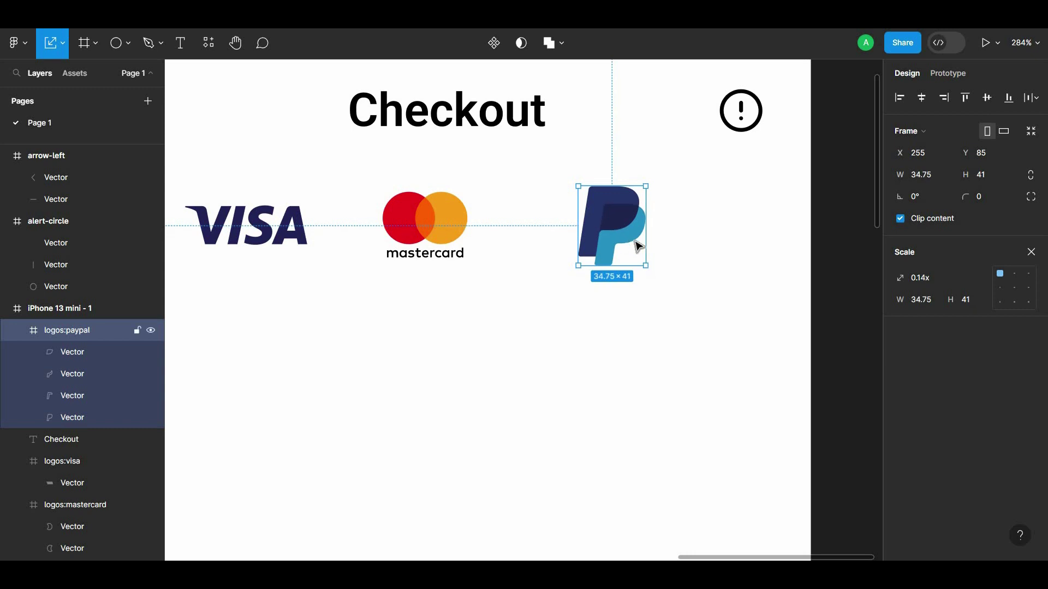
# Tidy up the Visa, Mastercard and PayPal logos into an evenly spaced row
pyautogui.keyDown('shift'); pyautogui.click(425, 224); pyautogui.keyUp('shift')
pyautogui.keyDown('shift'); pyautogui.click(245, 225); pyautogui.keyUp('shift')
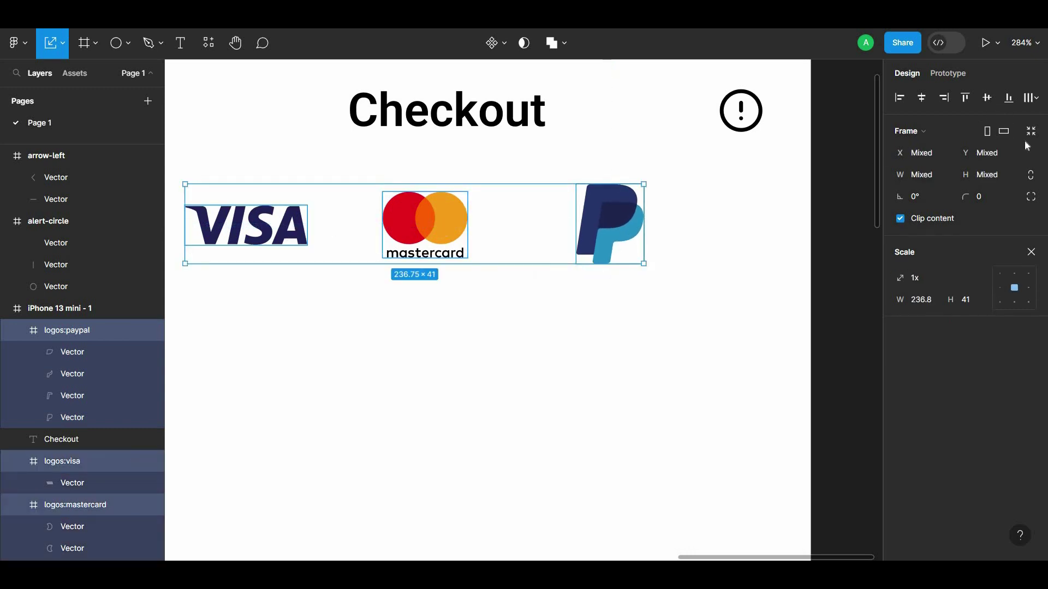
pyautogui.click(1031, 251)
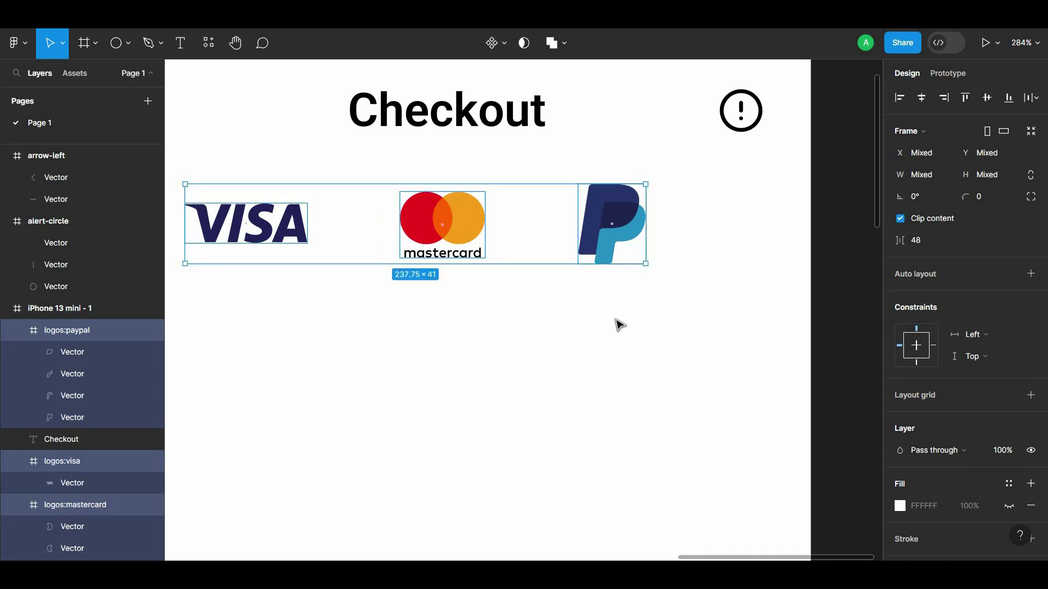
pyautogui.scroll(-3, 716, 368)
pyautogui.click(576, 277)
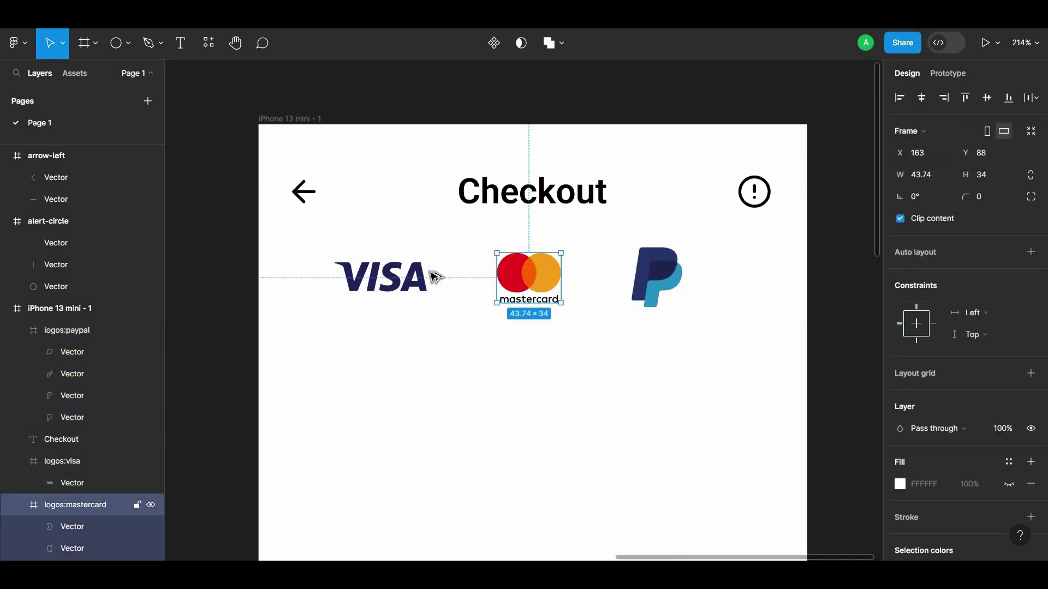
pyautogui.keyDown('shift'); pyautogui.click(644, 276); pyautogui.keyUp('shift')
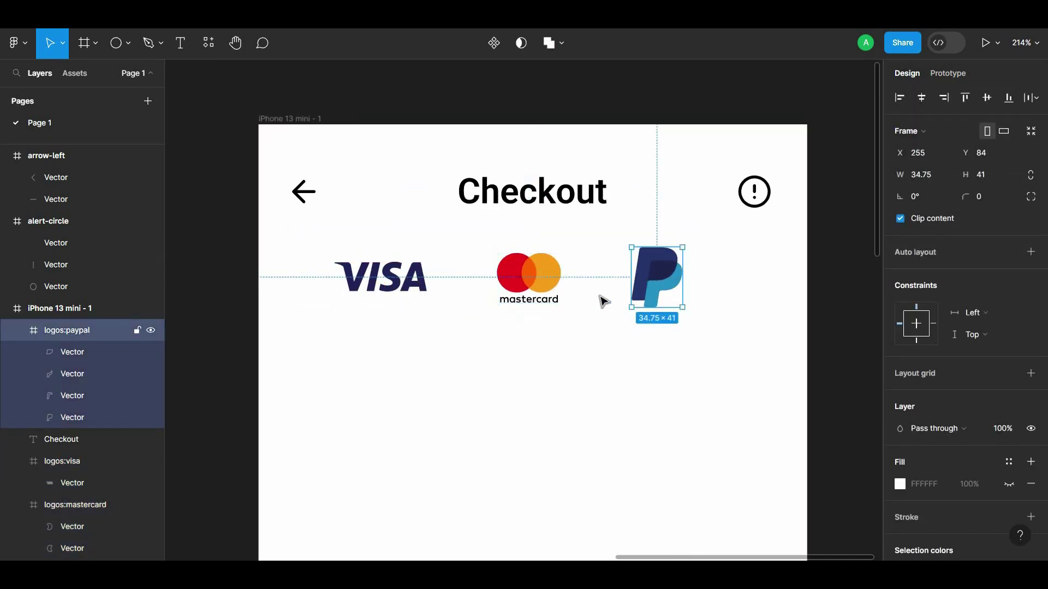
pyautogui.keyDown('shift'); pyautogui.click(402, 292); pyautogui.keyUp('shift')
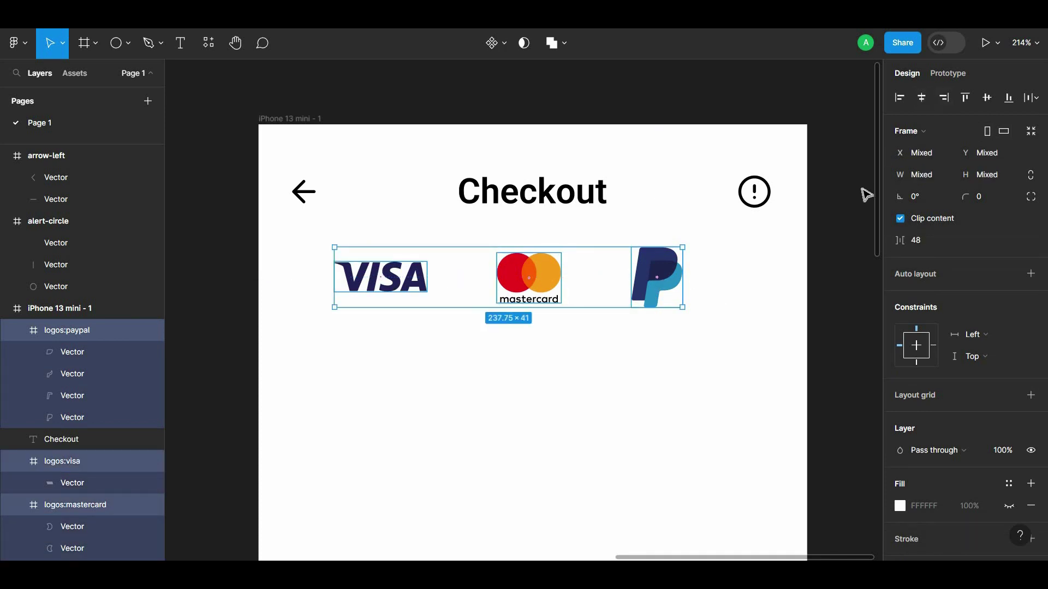
# Group the three payment logos and centre the group horizontally in the frame
pyautogui.hotkey('ctrl', 'g')
pyautogui.click(921, 97)
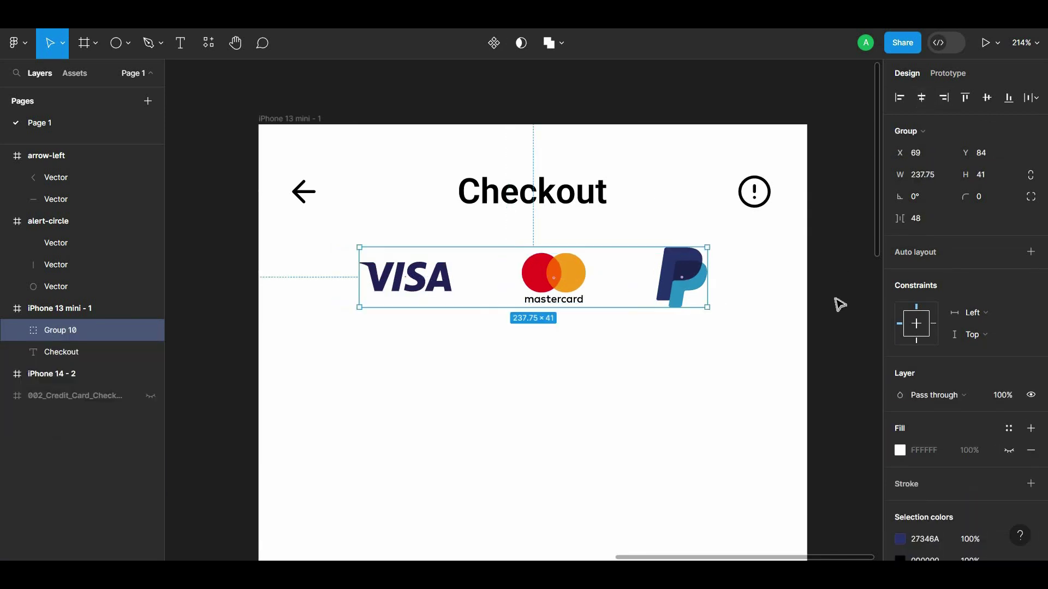
pyautogui.scroll(-4, 841, 301)
pyautogui.press('Escape')
pyautogui.scroll(5, 799, 295)
pyautogui.scroll(-3, 807, 306)
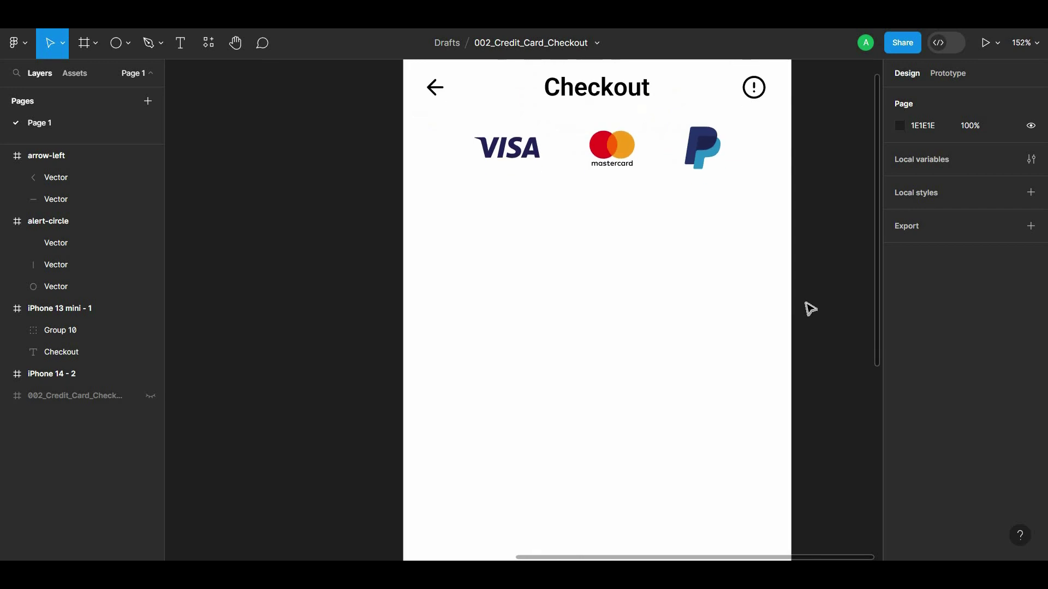
pyautogui.scroll(-3, 800, 305)
pyautogui.scroll(2, 800, 306)
# Scale the logo group down to about 190×33 and nudge it up under Checkout
pyautogui.click(704, 240)
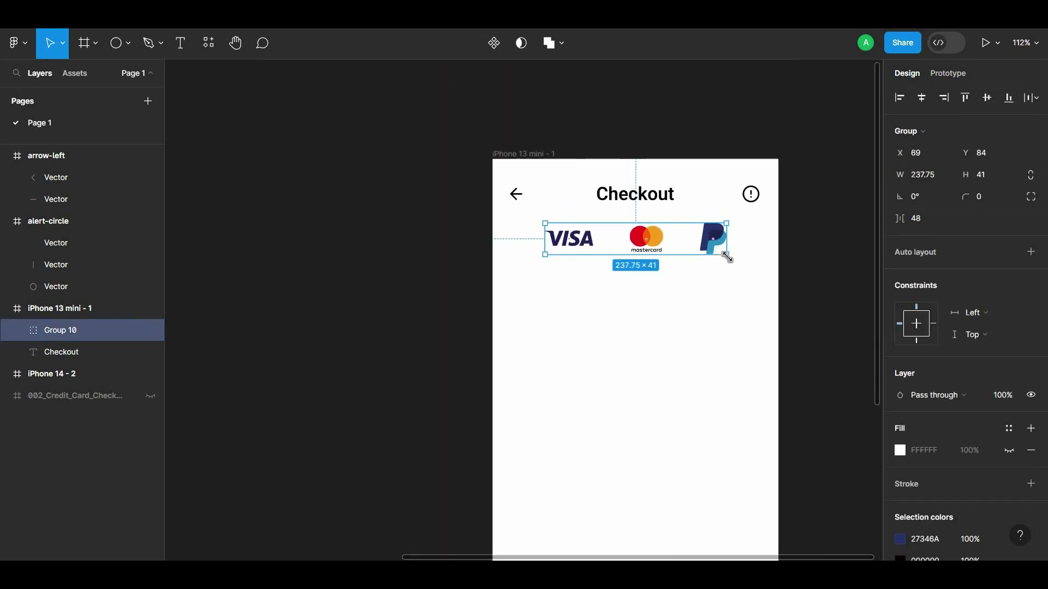
pyautogui.press('k')
pyautogui.moveTo(726, 255); pyautogui.dragTo(705, 252)
pyautogui.scroll(3, 785, 283)
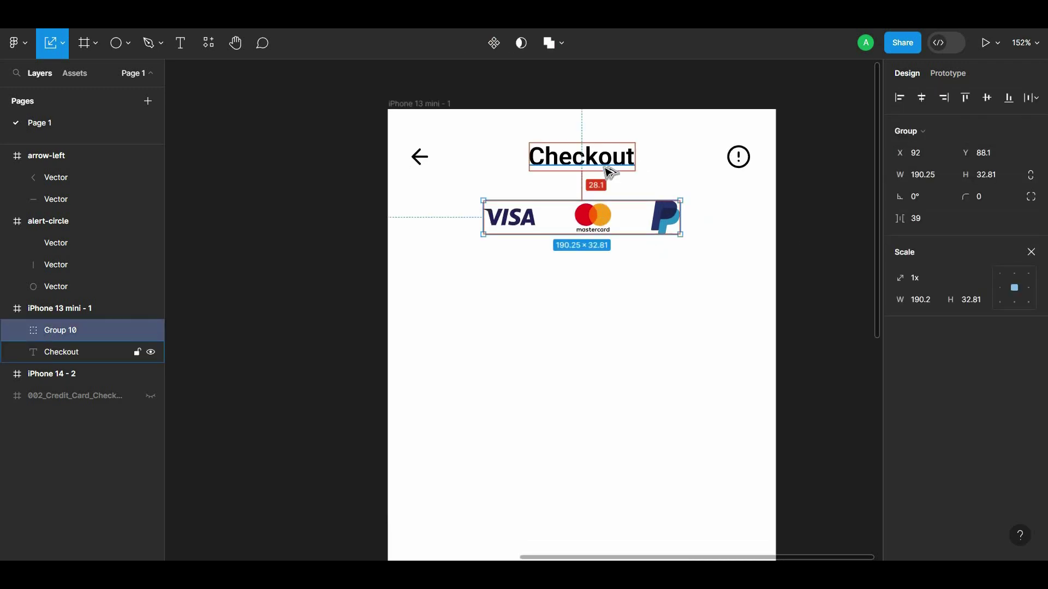
pyautogui.press('Up')
pyautogui.press('Up')
pyautogui.press('Up')
pyautogui.press('Up')
pyautogui.press('Up')
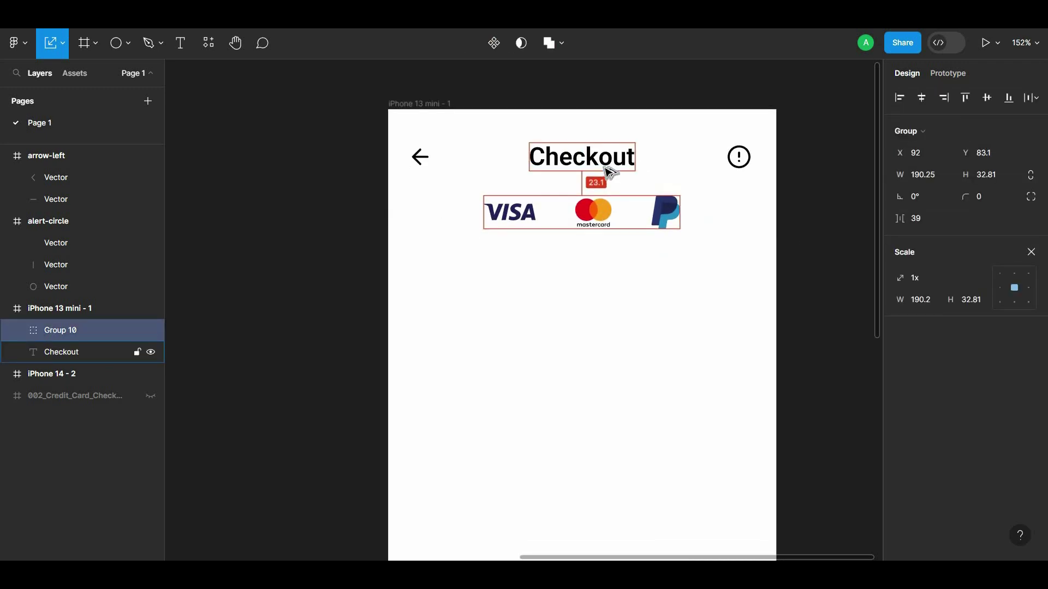
pyautogui.press('Up')
pyautogui.press('Up')
pyautogui.press('Up')
pyautogui.press('Up')
pyautogui.press('Up')
pyautogui.press('Up')
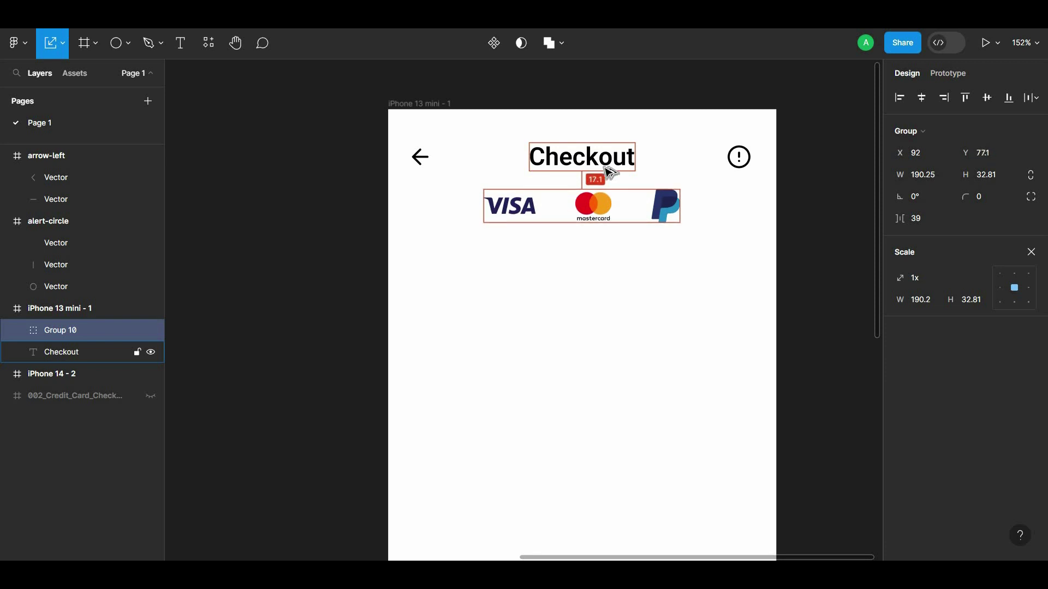
pyautogui.click(604, 288)
pyautogui.keyDown('ctrl'); pyautogui.scroll(-5, 604, 287); pyautogui.keyUp('ctrl')
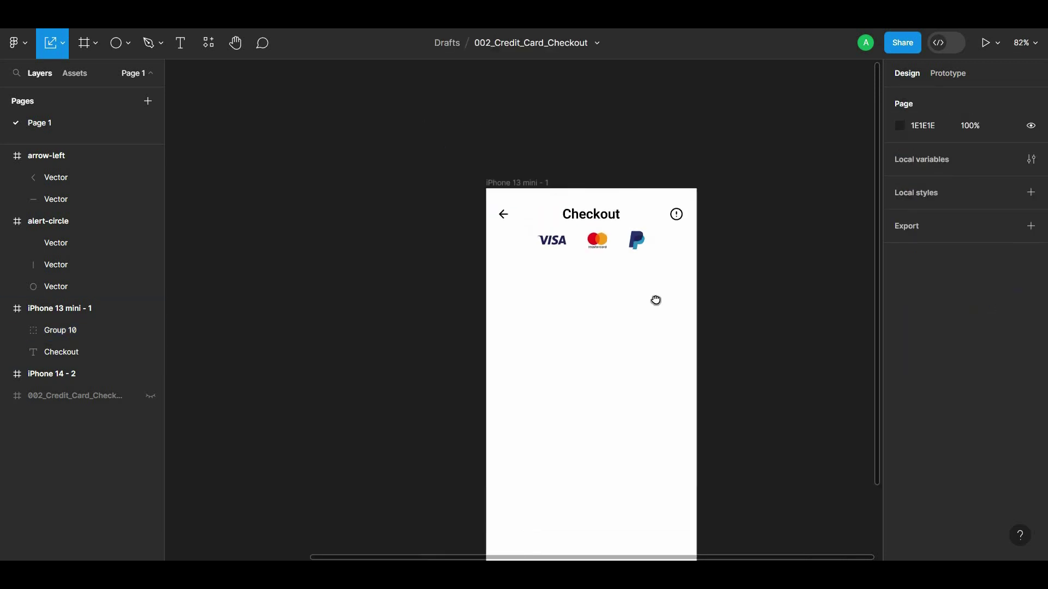
pyautogui.click(597, 241)
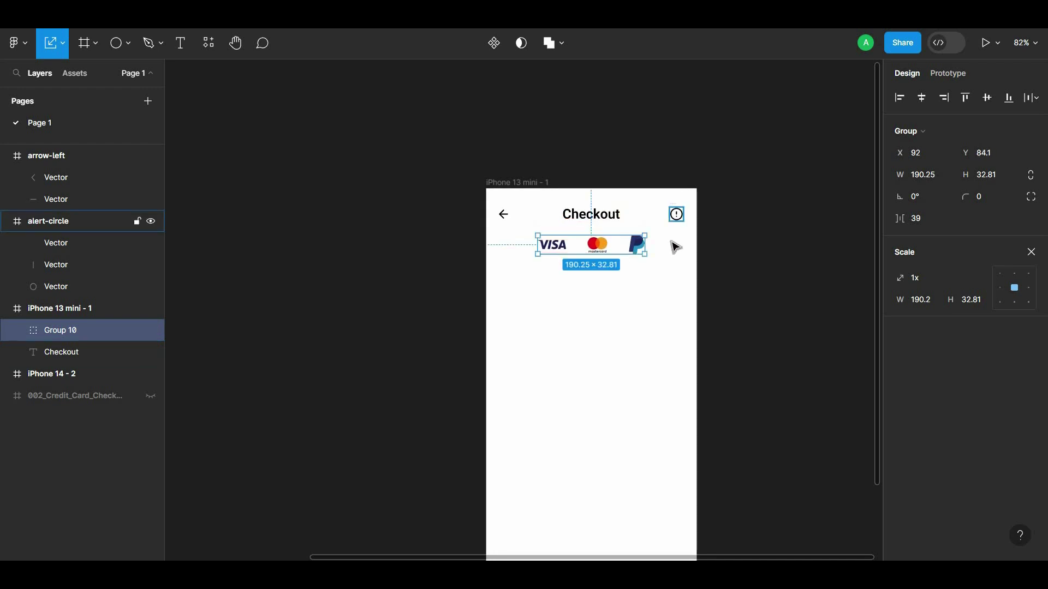
pyautogui.click(676, 218)
pyautogui.click(666, 320)
pyautogui.scroll(3, 657, 369)
pyautogui.keyDown('ctrl'); pyautogui.scroll(5, 641, 441); pyautogui.keyUp('ctrl')
pyautogui.scroll(-3, 659, 182)
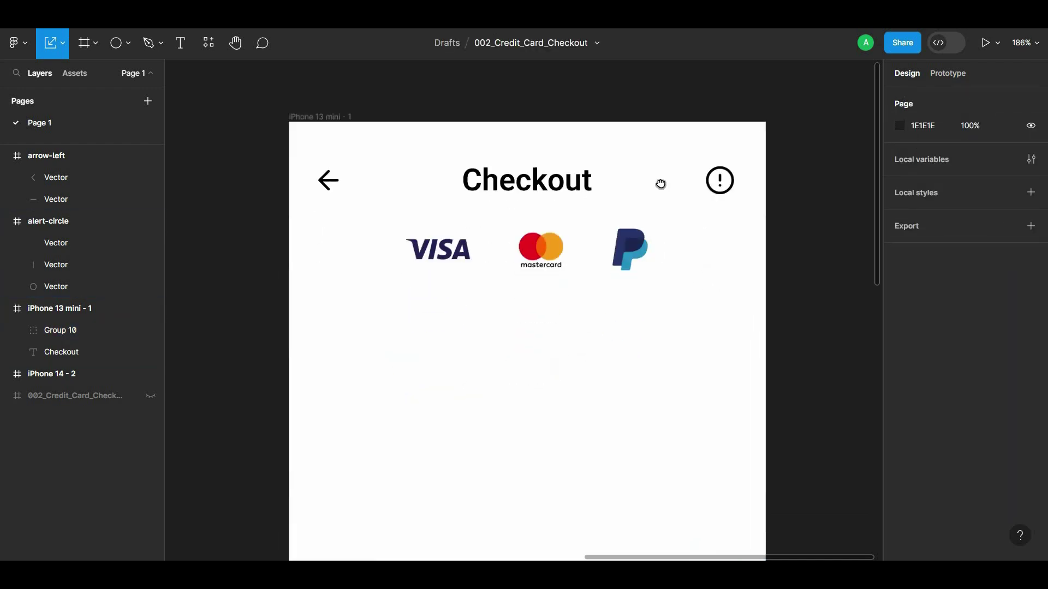
pyautogui.scroll(-3, 664, 173)
pyautogui.keyDown('ctrl'); pyautogui.scroll(-3, 664, 173); pyautogui.keyUp('ctrl')
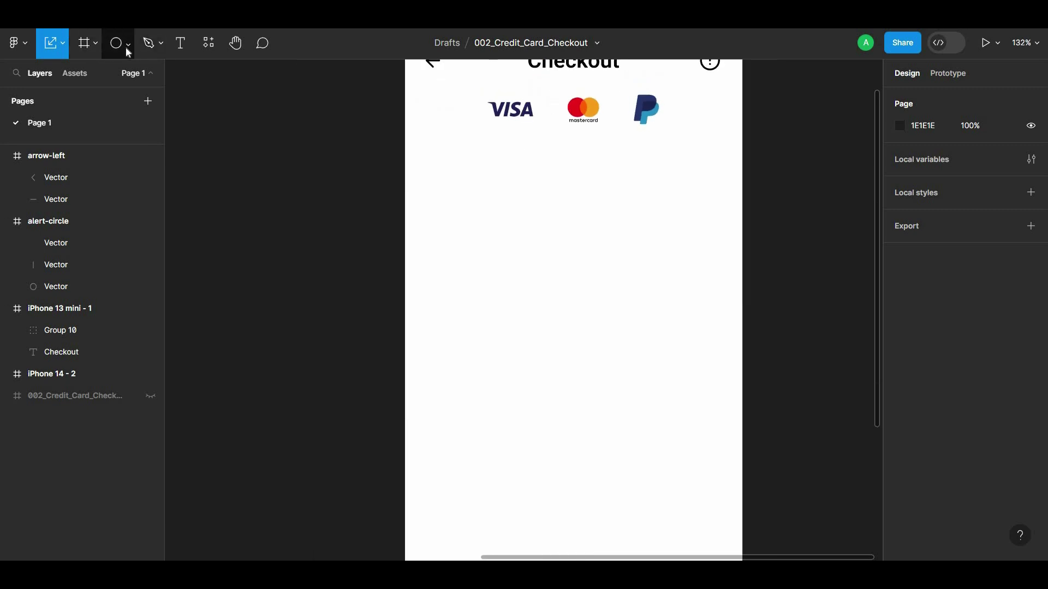
# Draw a grey rectangle below the logos and size it to 327×173
pyautogui.click(127, 44)
pyautogui.click(82, 75)
pyautogui.moveTo(433, 143); pyautogui.dragTo(718, 298)
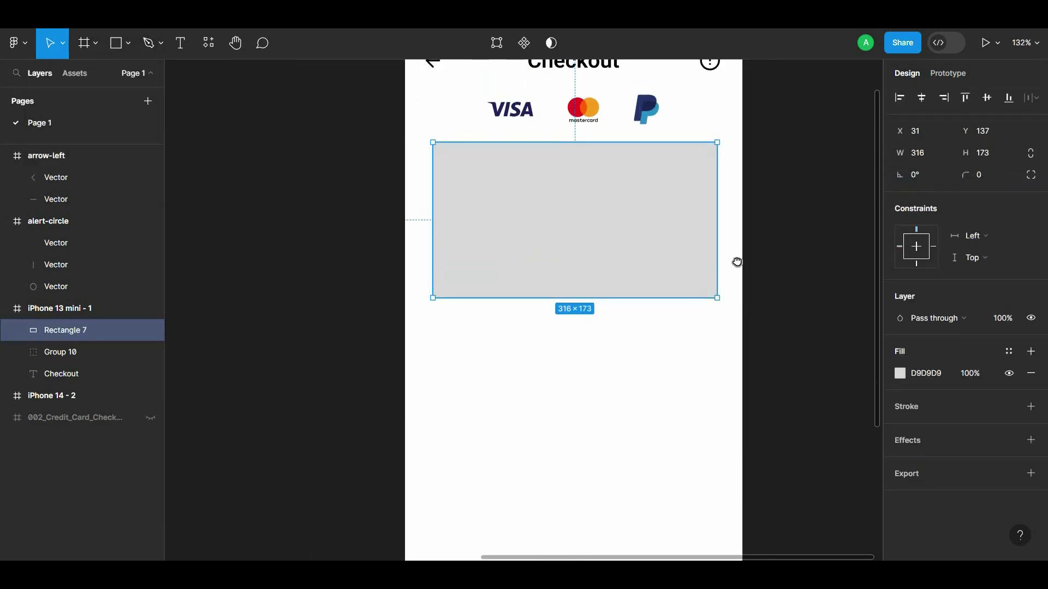
pyautogui.scroll(3, 737, 262)
pyautogui.moveTo(697, 302); pyautogui.dragTo(702, 300)
pyautogui.click(689, 167)
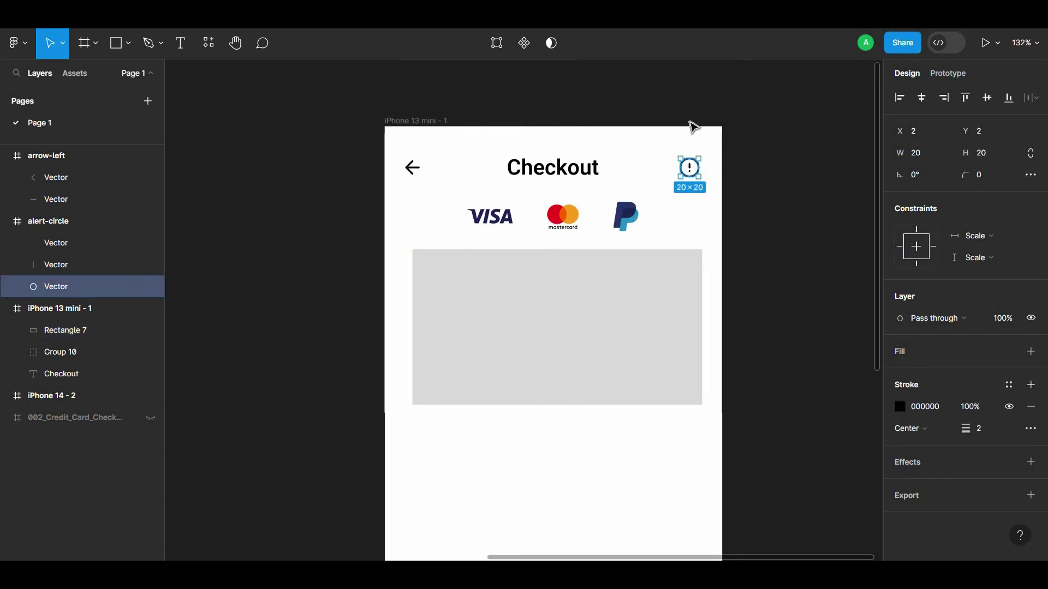
pyautogui.click(702, 294)
pyautogui.moveTo(434, 299)
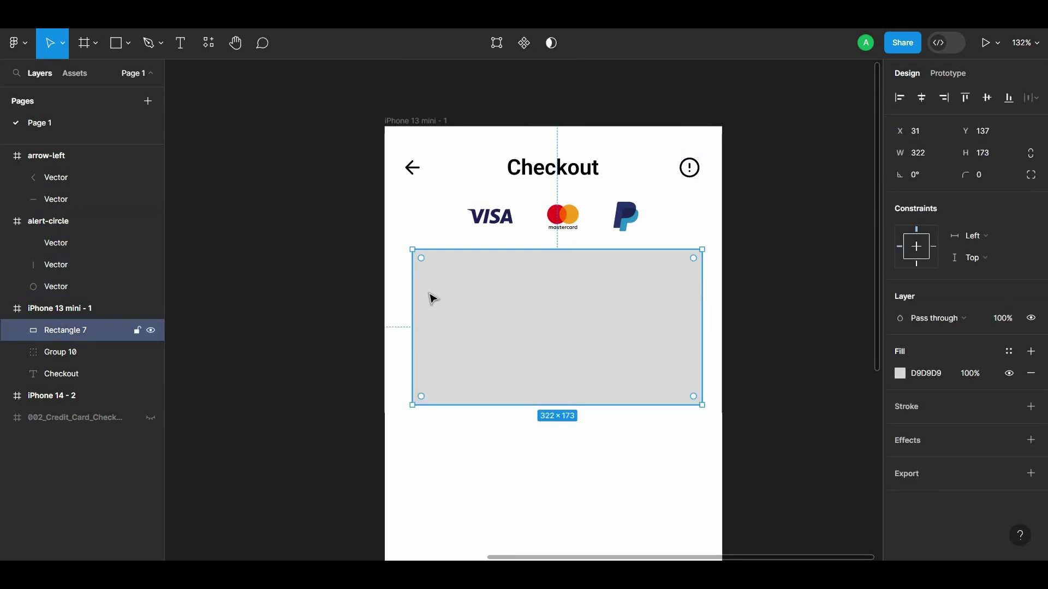
pyautogui.moveTo(409, 315); pyautogui.dragTo(405, 316)
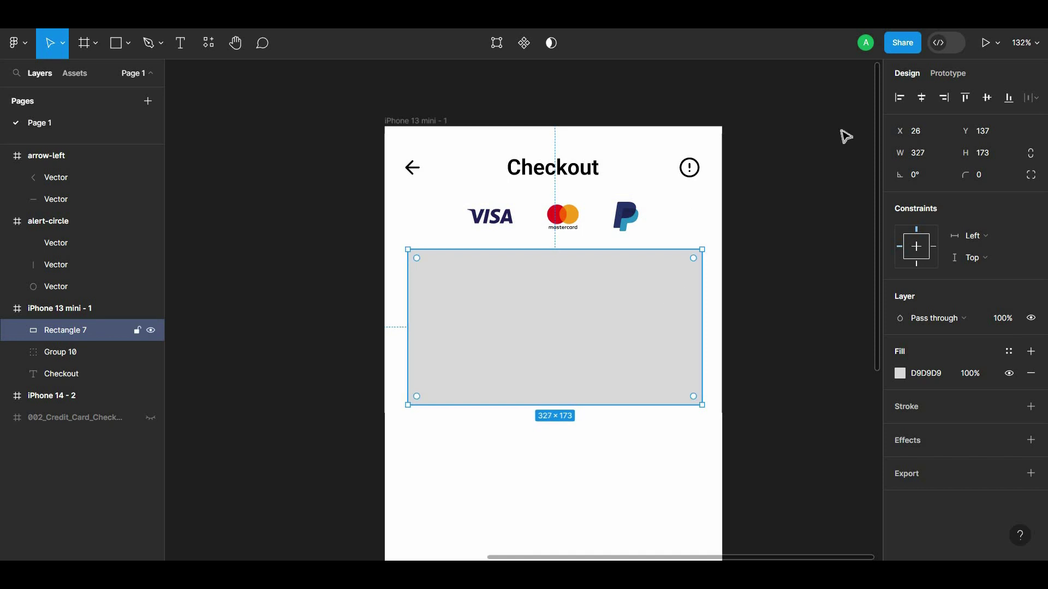
# Centre the rectangle horizontally in the frame and round its corners to 20
pyautogui.click(922, 98)
pyautogui.click(734, 320)
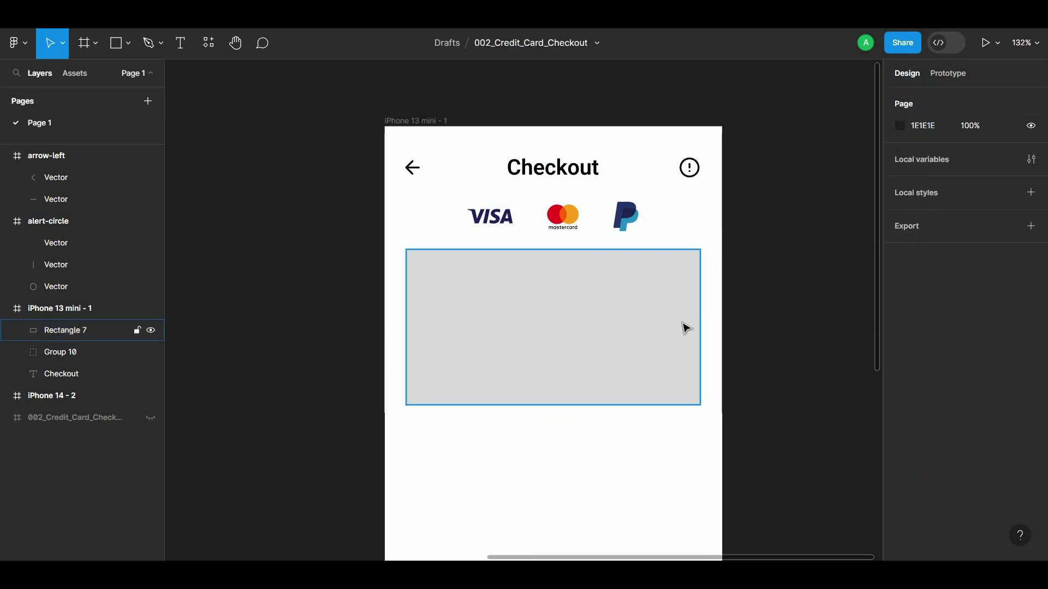
pyautogui.click(686, 327)
pyautogui.moveTo(974, 178); pyautogui.dragTo(188, 170)
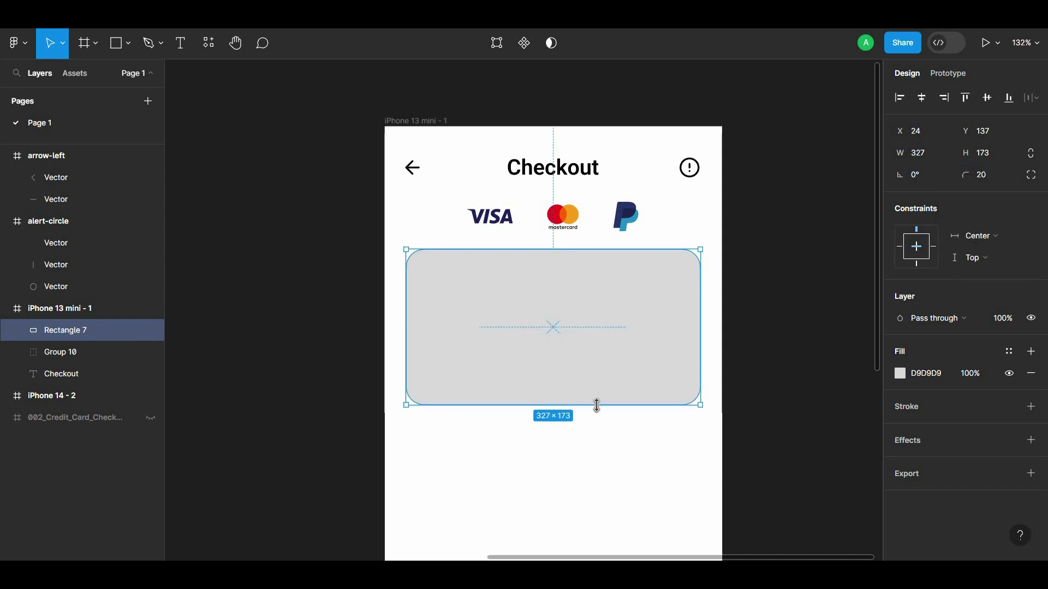
pyautogui.click(785, 335)
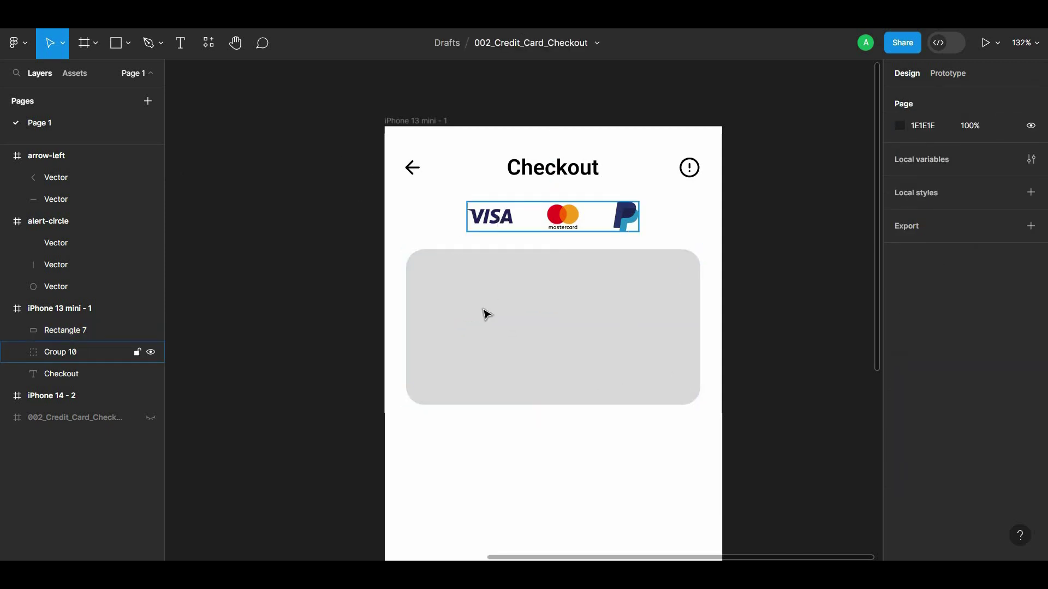
pyautogui.click(491, 314)
# Switch the card fill to a diagonal linear gradient starting dark navy at top-left
pyautogui.click(900, 376)
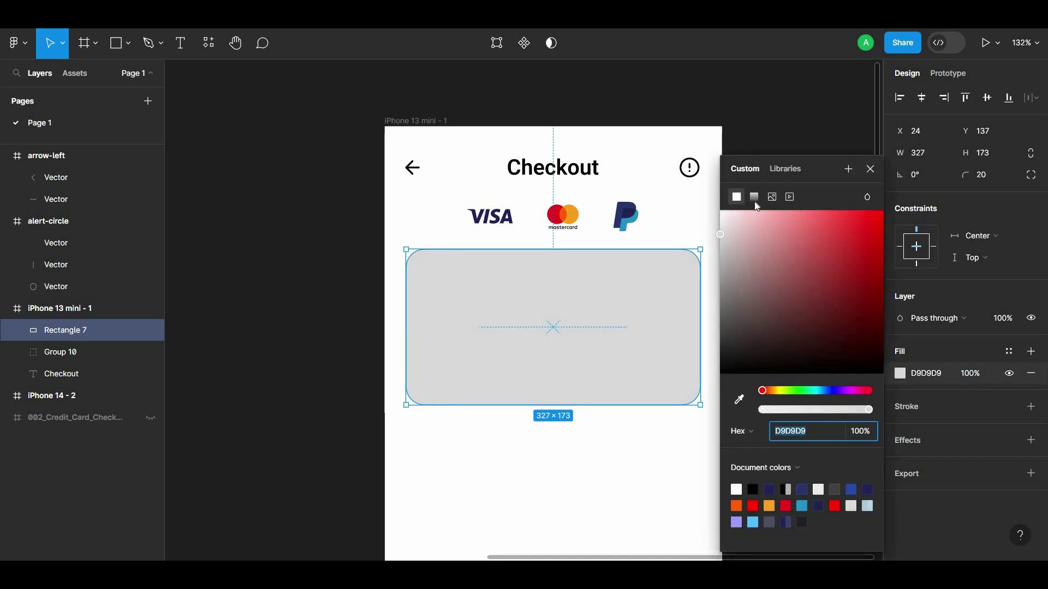
pyautogui.click(753, 196)
pyautogui.moveTo(553, 250); pyautogui.dragTo(416, 254)
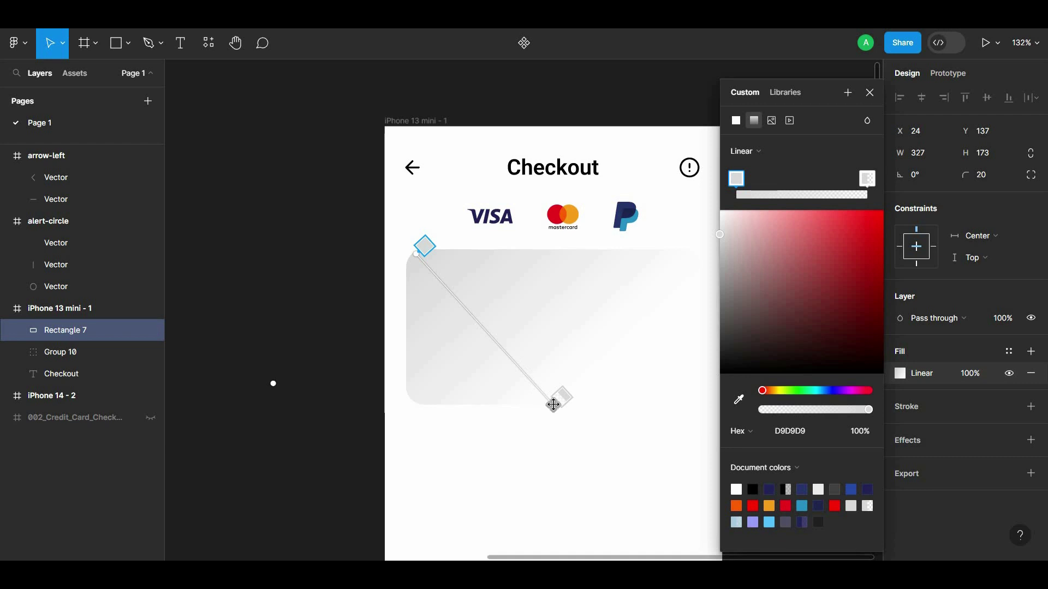
pyautogui.moveTo(553, 404); pyautogui.dragTo(701, 400)
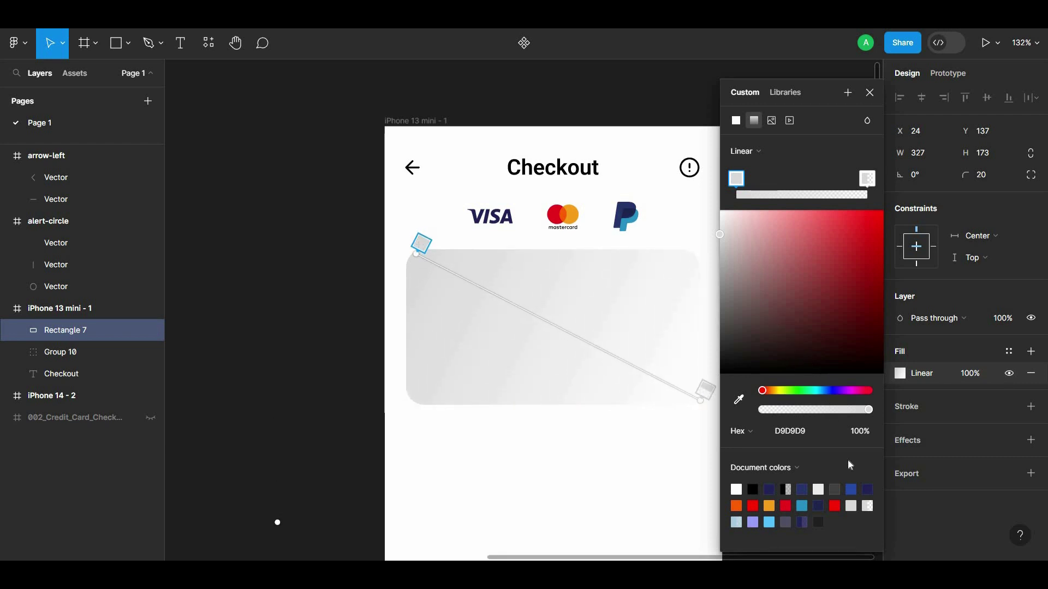
pyautogui.click(867, 490)
# Add a strong blue middle stop and make the end stop blue at 44% opacity
pyautogui.click(560, 328)
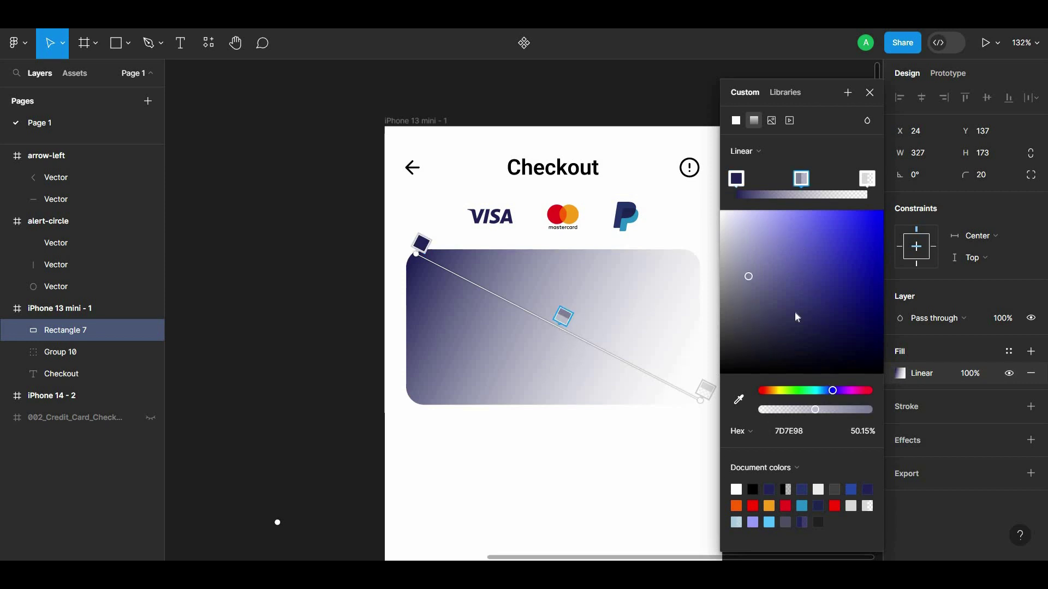
pyautogui.moveTo(833, 362); pyautogui.dragTo(826, 354)
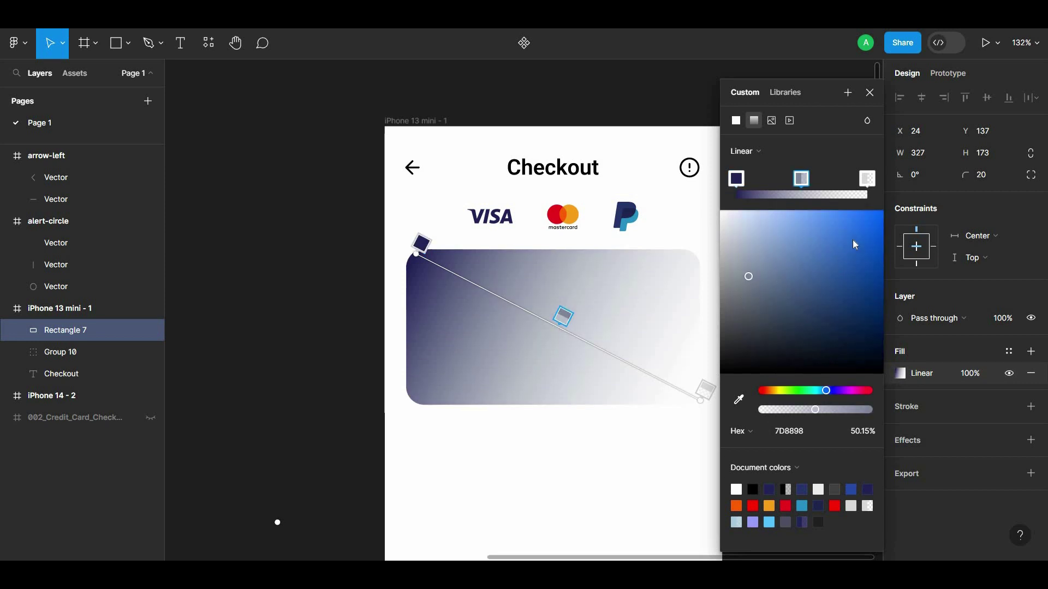
pyautogui.moveTo(854, 244)
pyautogui.mouseDown()
pyautogui.moveTo(846, 256)
pyautogui.moveTo(831, 247)
pyautogui.moveTo(892, 259)
pyautogui.moveTo(883, 260)
pyautogui.mouseUp()
pyautogui.click(705, 390)
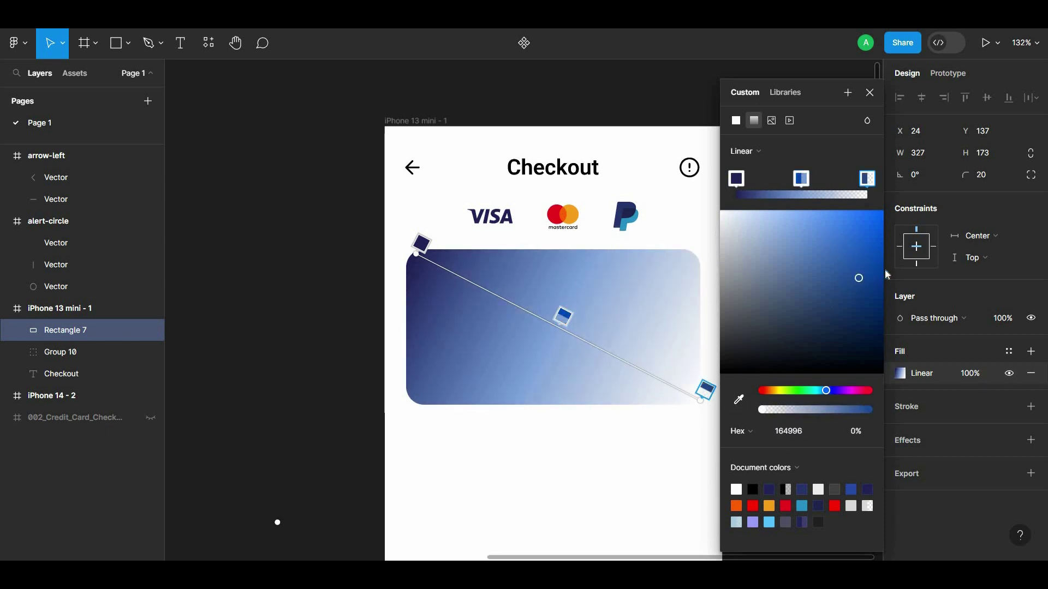
pyautogui.moveTo(778, 413)
pyautogui.mouseDown()
pyautogui.moveTo(842, 403)
pyautogui.moveTo(810, 403)
pyautogui.mouseUp()
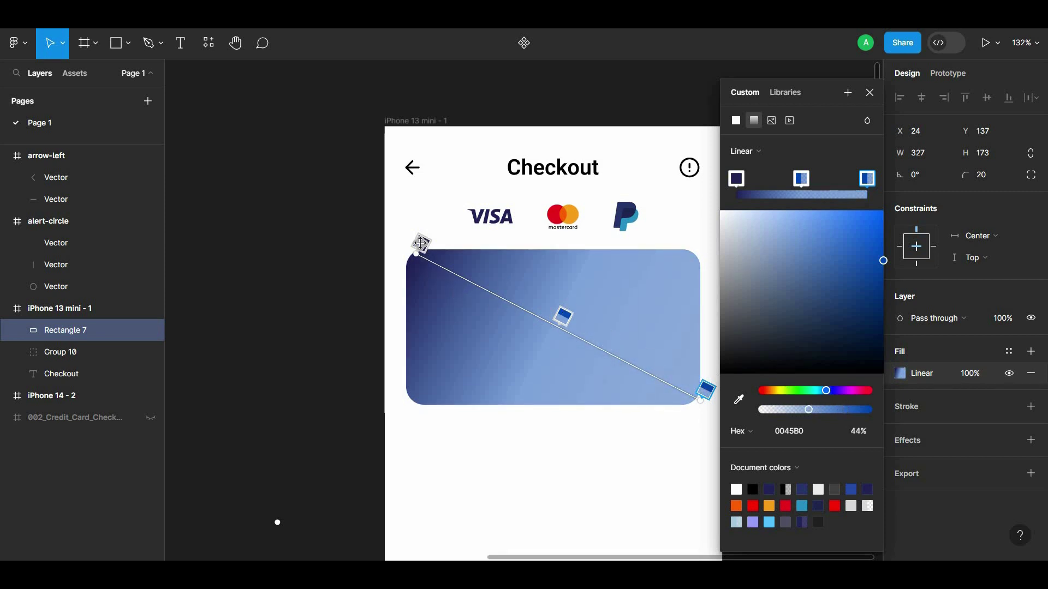
# Darken the first gradient stop and review the end and middle stops
pyautogui.click(421, 243)
pyautogui.moveTo(820, 319); pyautogui.dragTo(851, 315)
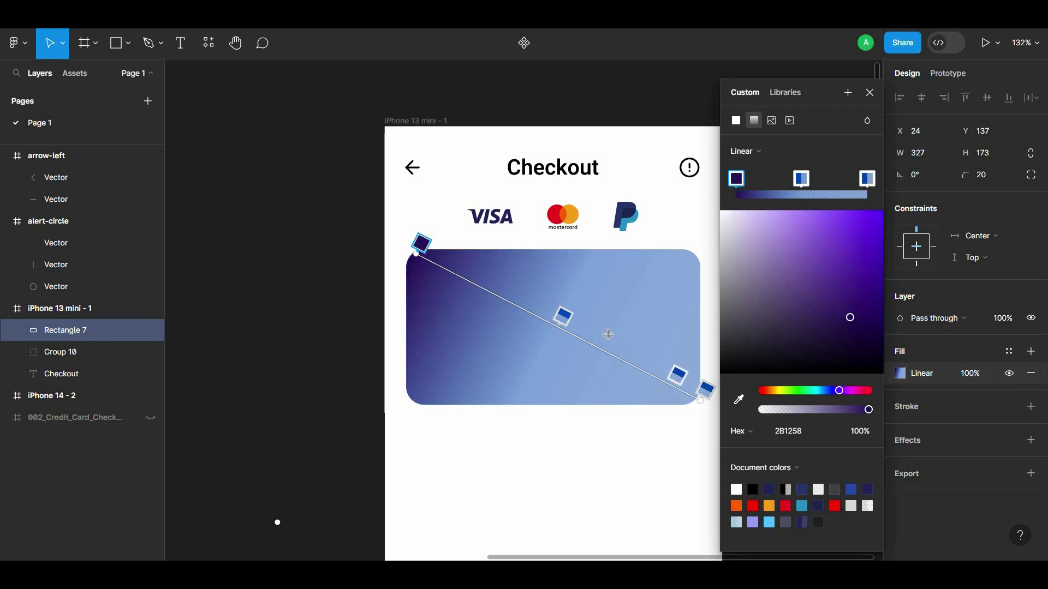
pyautogui.click(706, 389)
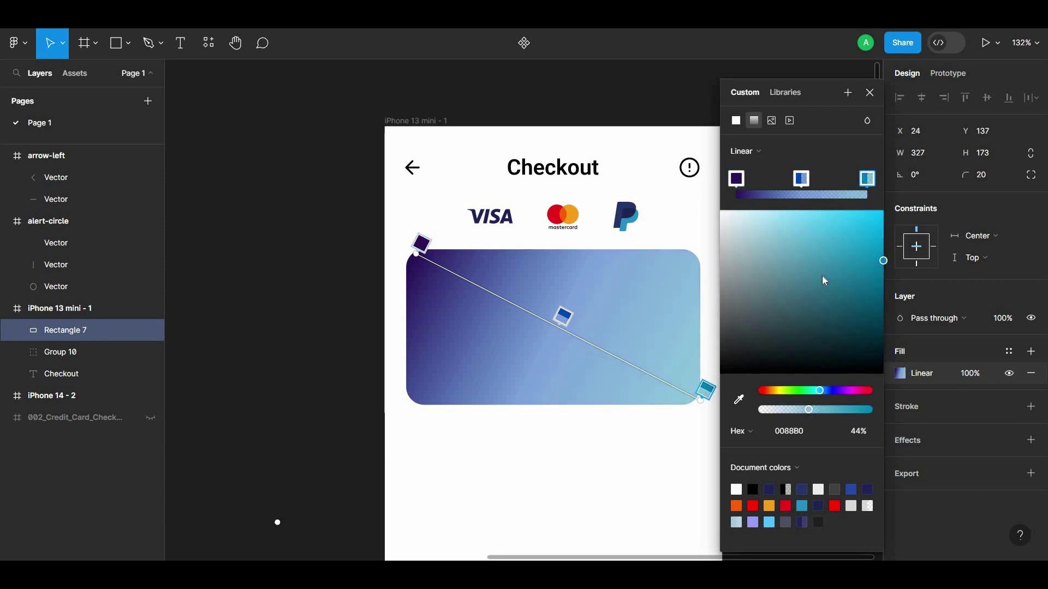
pyautogui.click(564, 320)
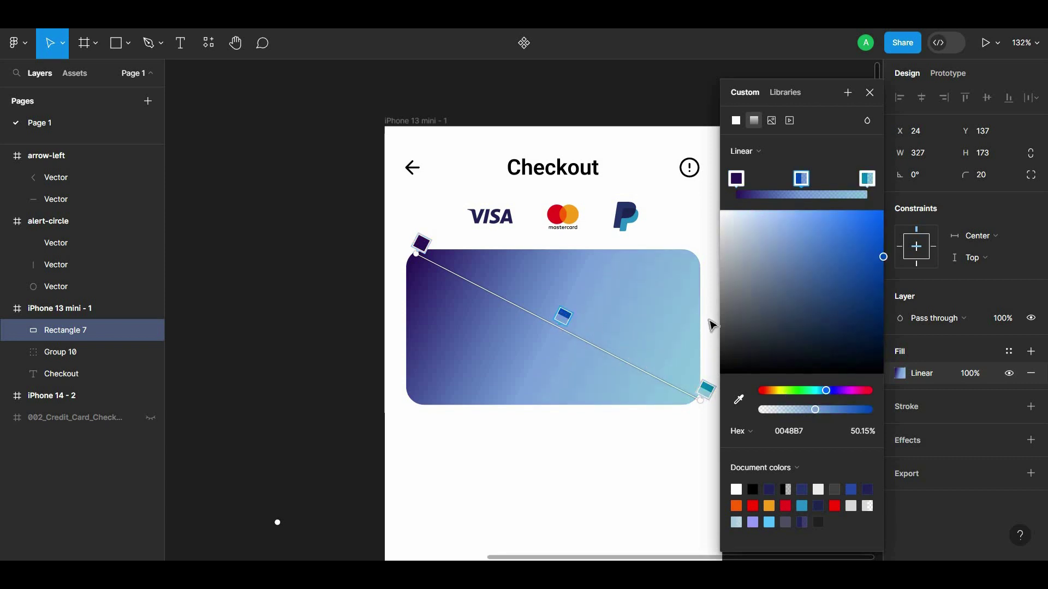
pyautogui.click(807, 291)
# Lighten the first stop to a softer purple and lower the end stop's opacity
pyautogui.click(421, 250)
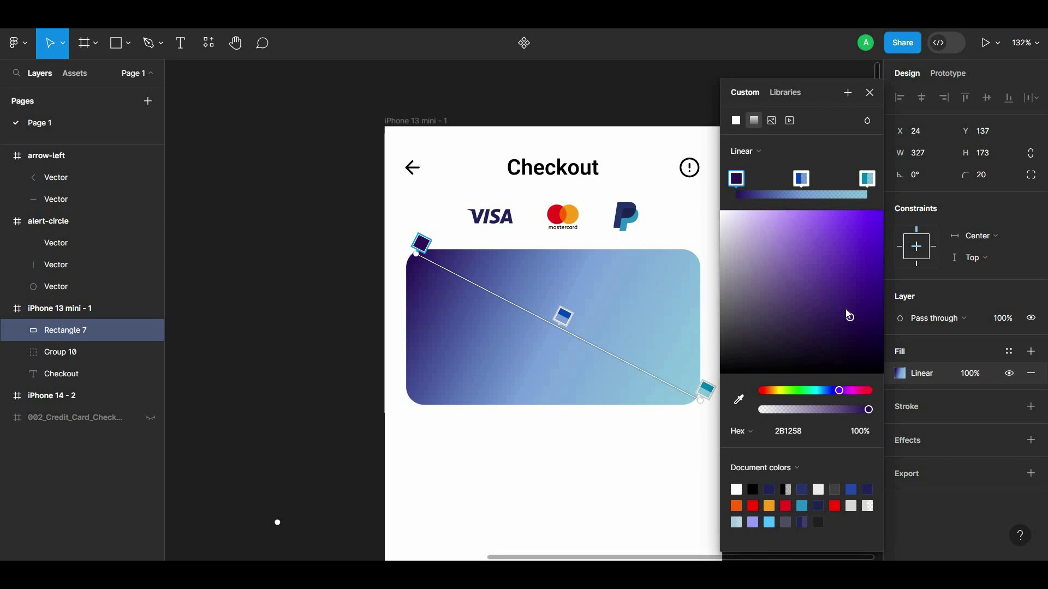
pyautogui.moveTo(847, 314); pyautogui.dragTo(816, 270)
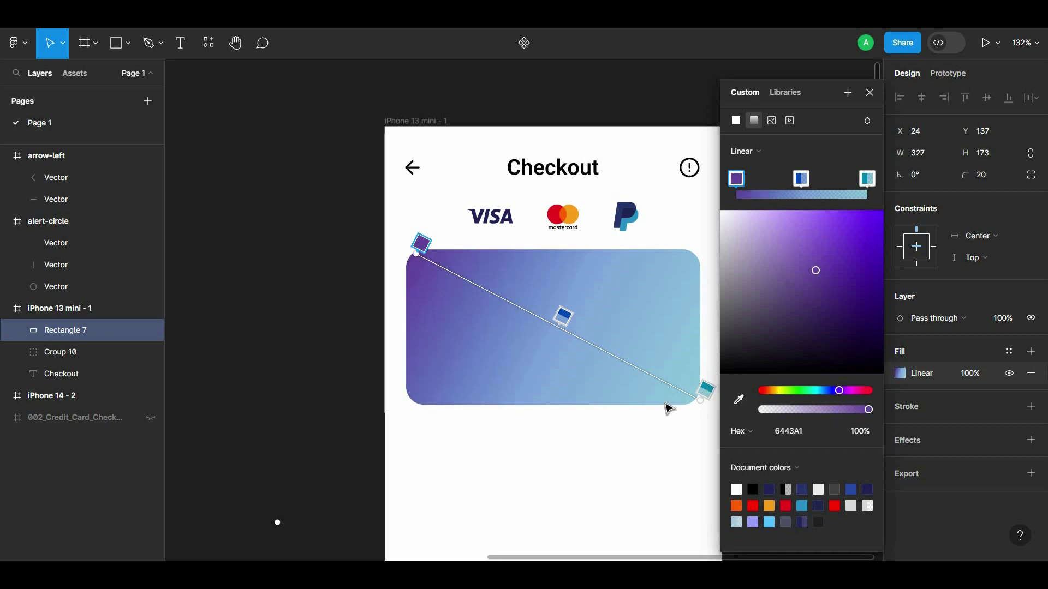
pyautogui.click(705, 390)
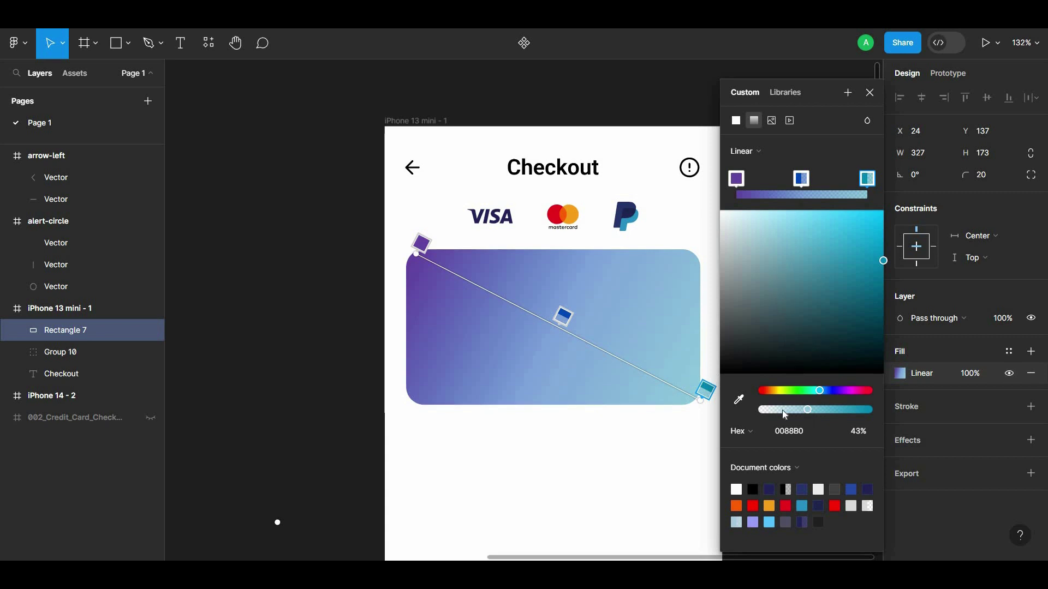
pyautogui.moveTo(783, 410); pyautogui.dragTo(798, 407)
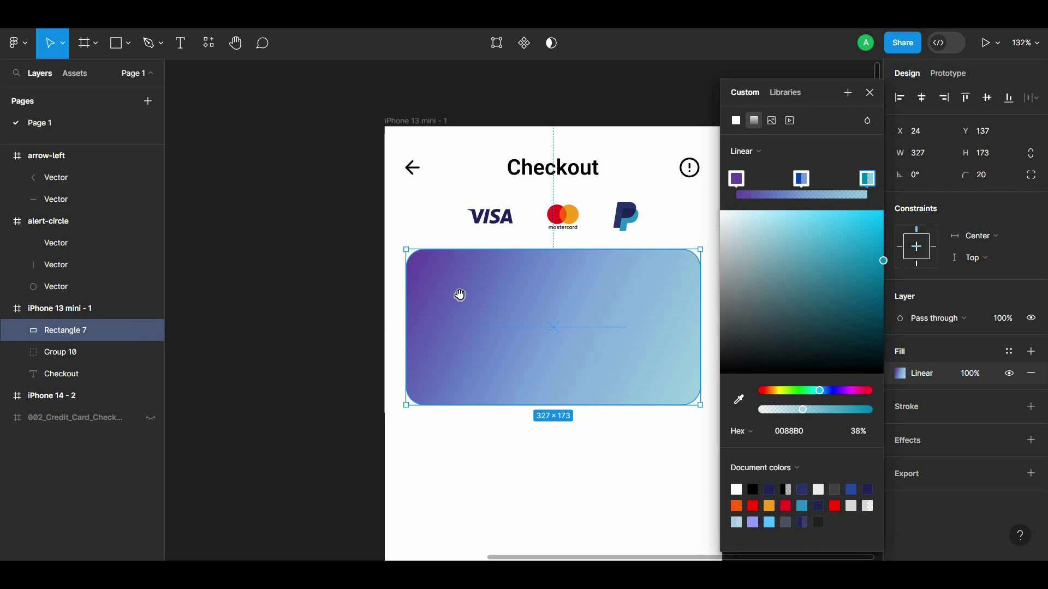
pyautogui.hscroll(4, 363, 269)
pyautogui.scroll(-1, 362, 269)
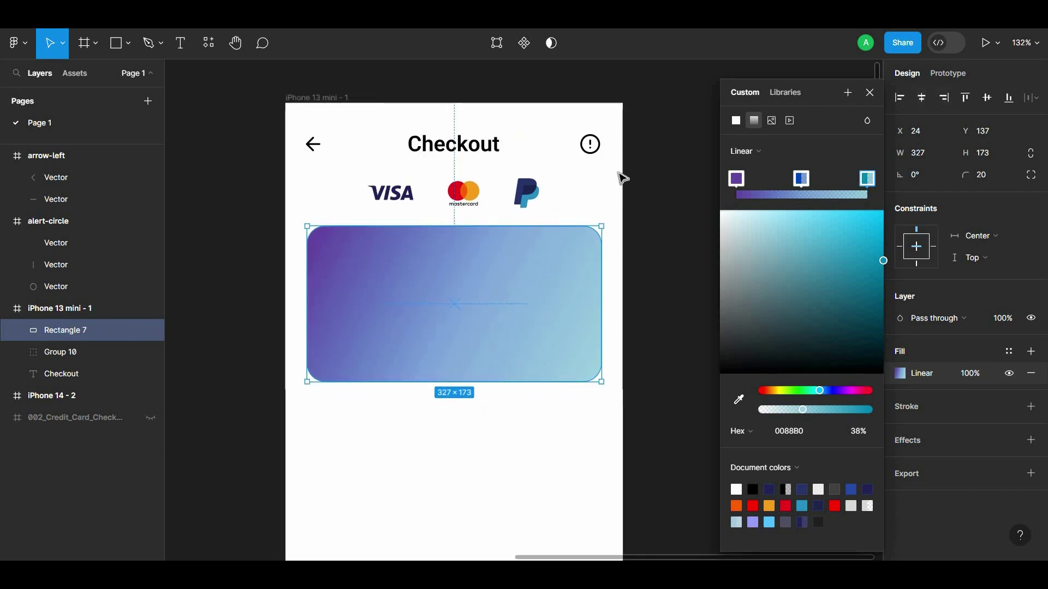
pyautogui.click(621, 177)
# Place a copy of the VISA logo from the logo row onto the card
pyautogui.click(390, 196)
pyautogui.doubleClick(390, 196)
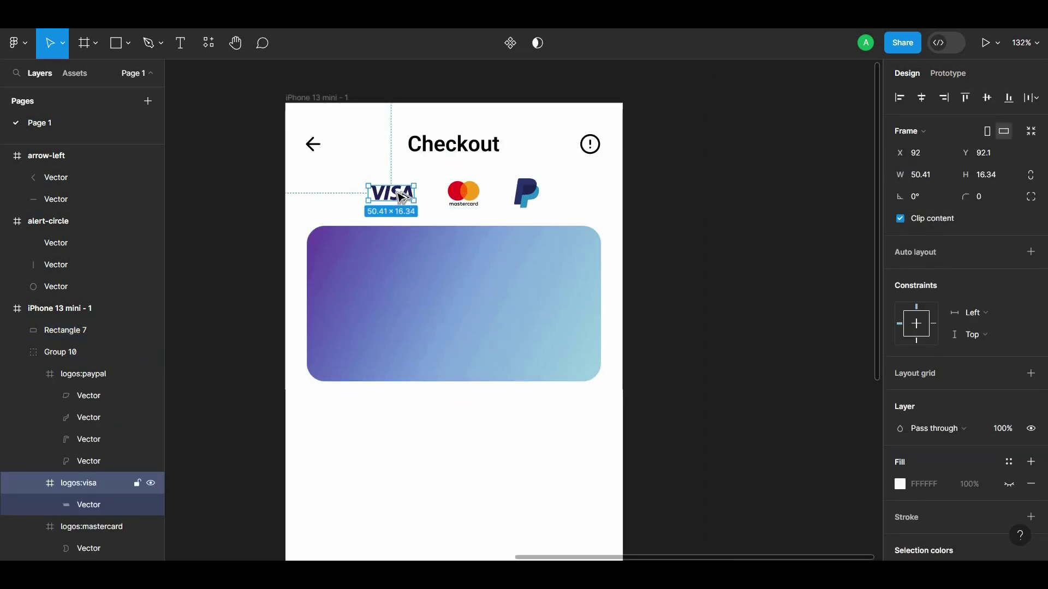
pyautogui.moveTo(391, 197)
pyautogui.mouseDown()
pyautogui.moveTo(404, 274)
pyautogui.moveTo(364, 261)
pyautogui.moveTo(382, 260)
pyautogui.mouseUp()
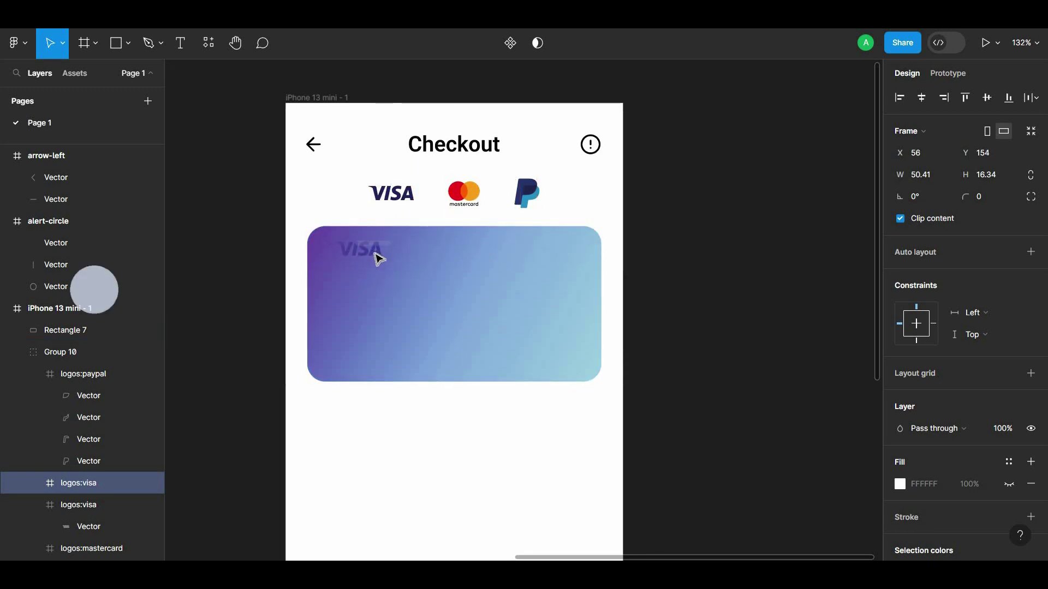
# Brighten the gradient's first stop to violet 7745D1 and finish editing the fill
pyautogui.click(416, 290)
pyautogui.click(900, 374)
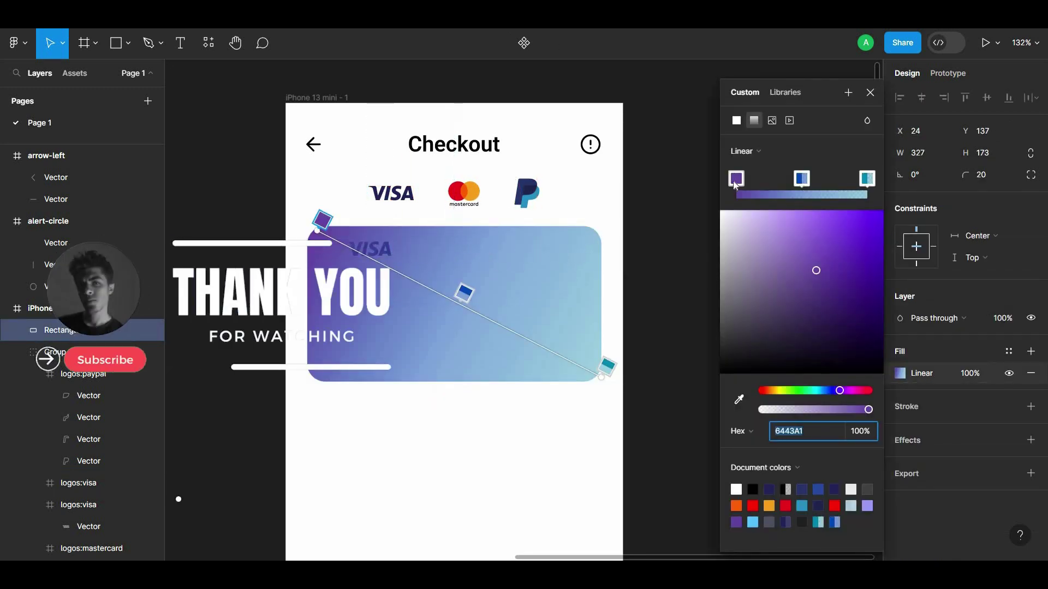
pyautogui.moveTo(820, 271); pyautogui.dragTo(829, 240)
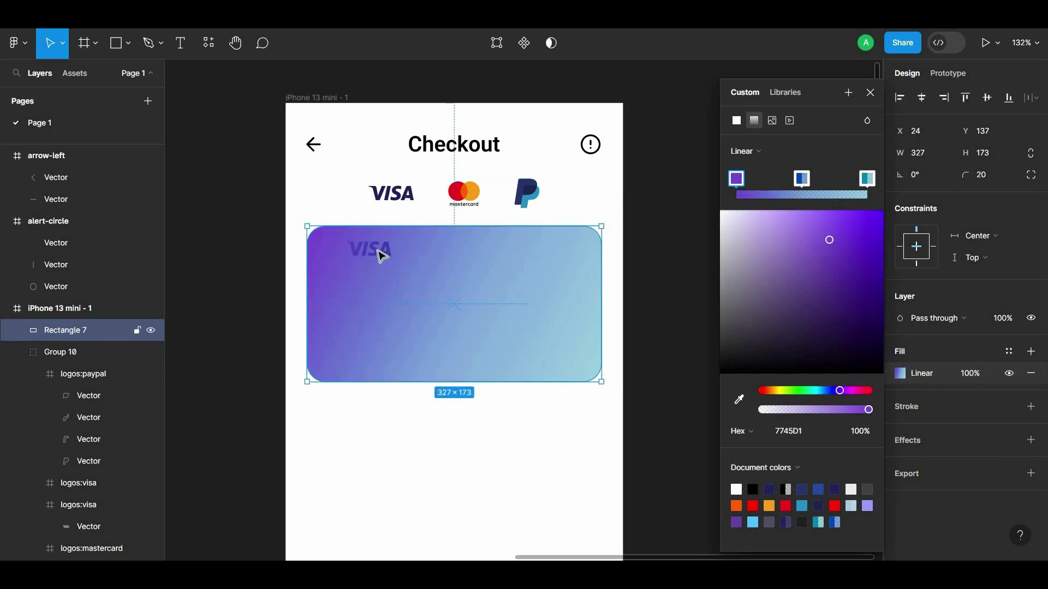
pyautogui.doubleClick(382, 256)
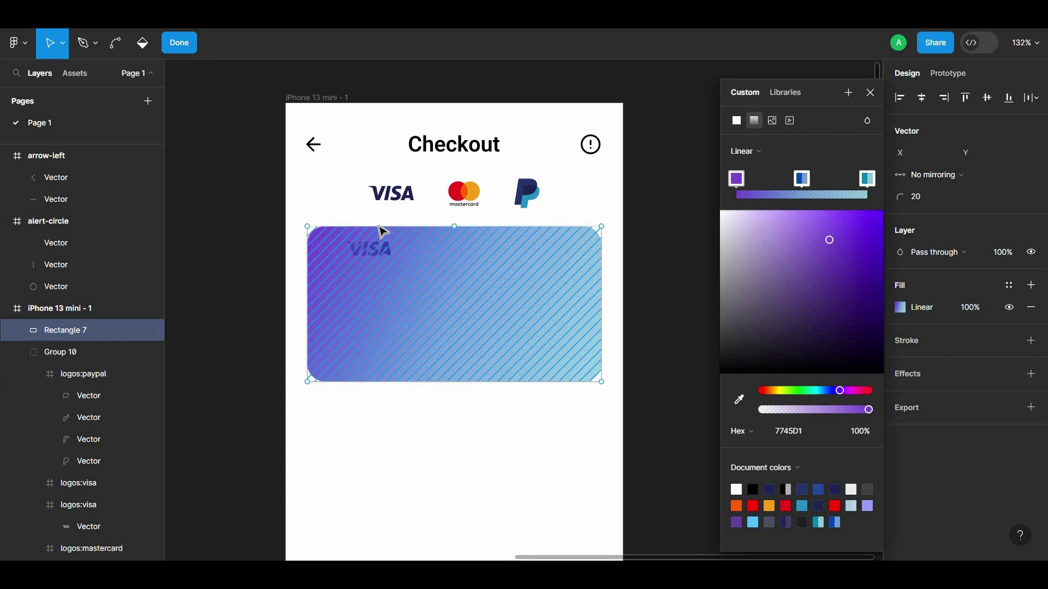
pyautogui.press('Escape')
pyautogui.click(394, 220)
pyautogui.doubleClick(394, 221)
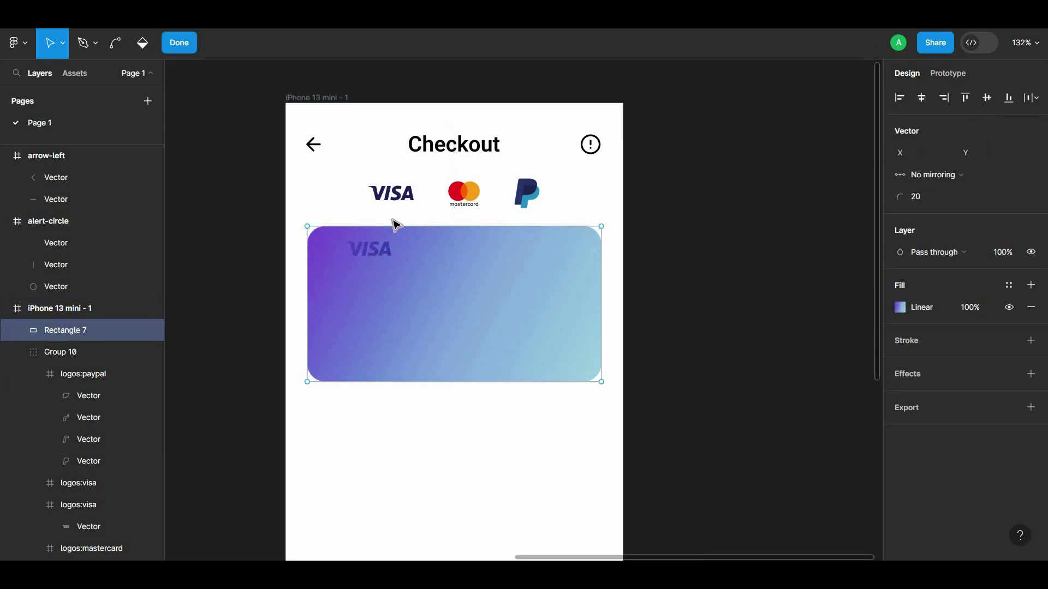
pyautogui.press('Escape')
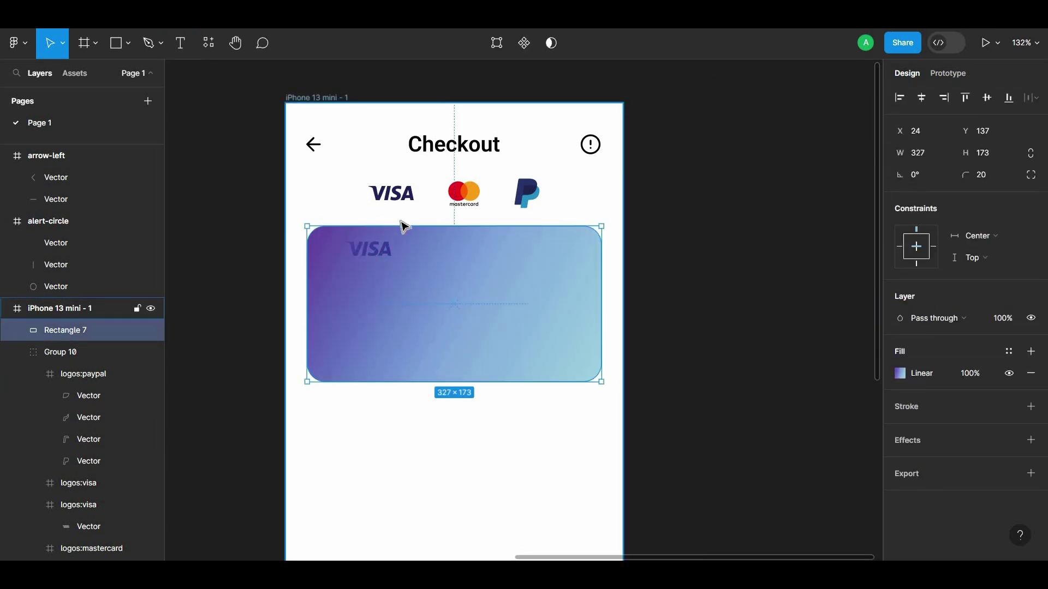
# Bring the VISA logo forward, add a drop shadow, and nudge it into the card's top-left corner
pyautogui.moveTo(380, 251)
pyautogui.mouseDown()
pyautogui.moveTo(399, 267)
pyautogui.moveTo(389, 254)
pyautogui.mouseUp()
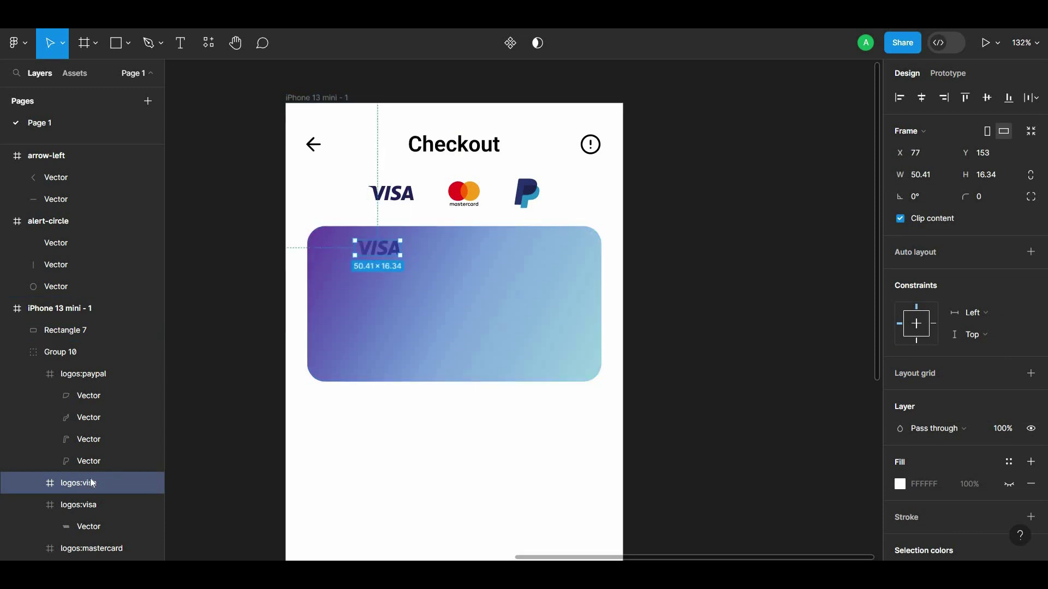
pyautogui.hotkey('ctrl', ']')
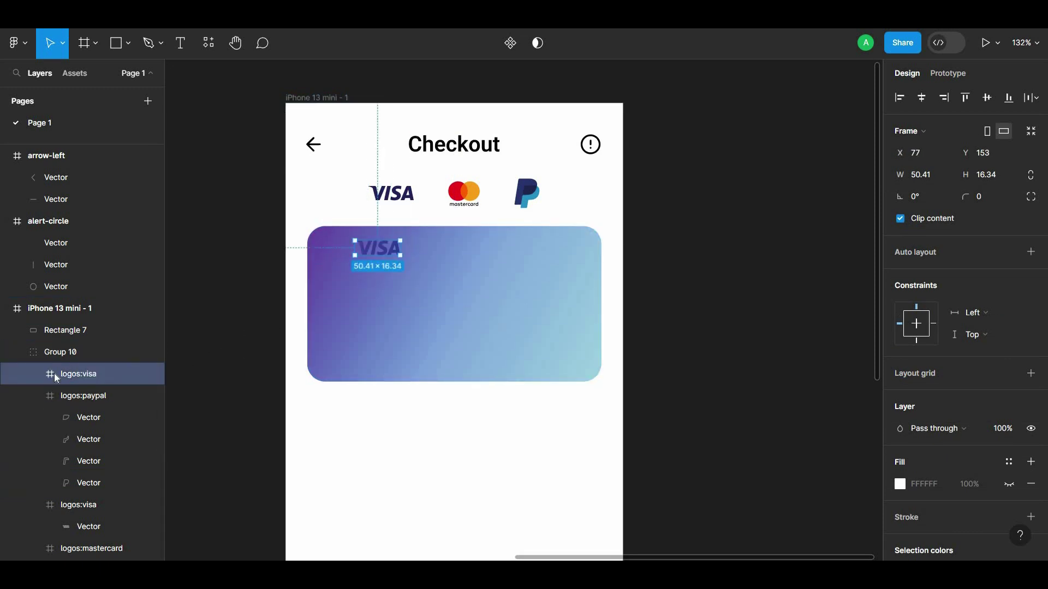
pyautogui.moveTo(382, 250); pyautogui.dragTo(359, 251)
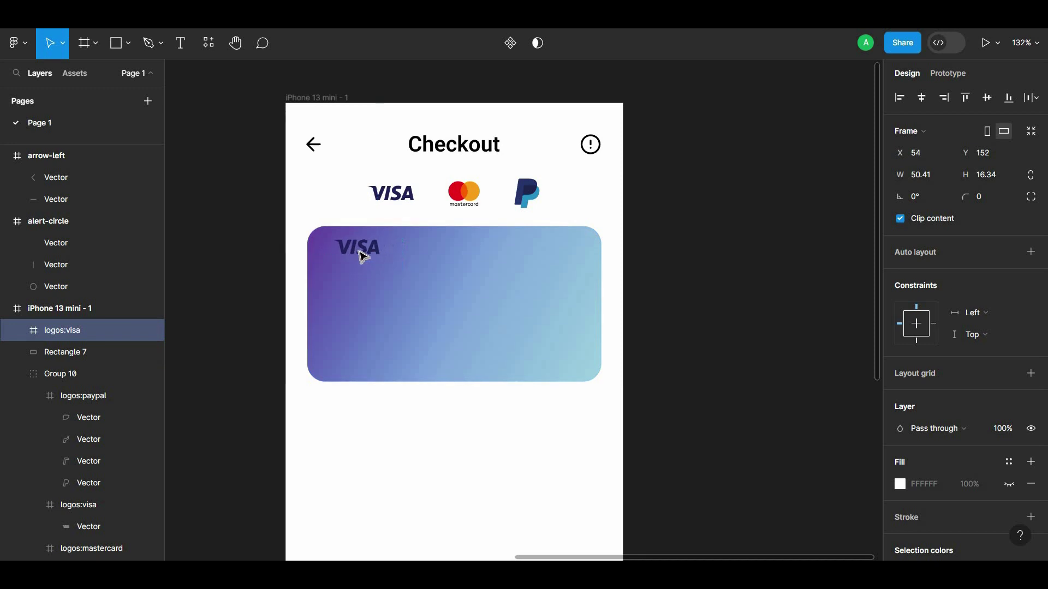
pyautogui.scroll(-4, 967, 417)
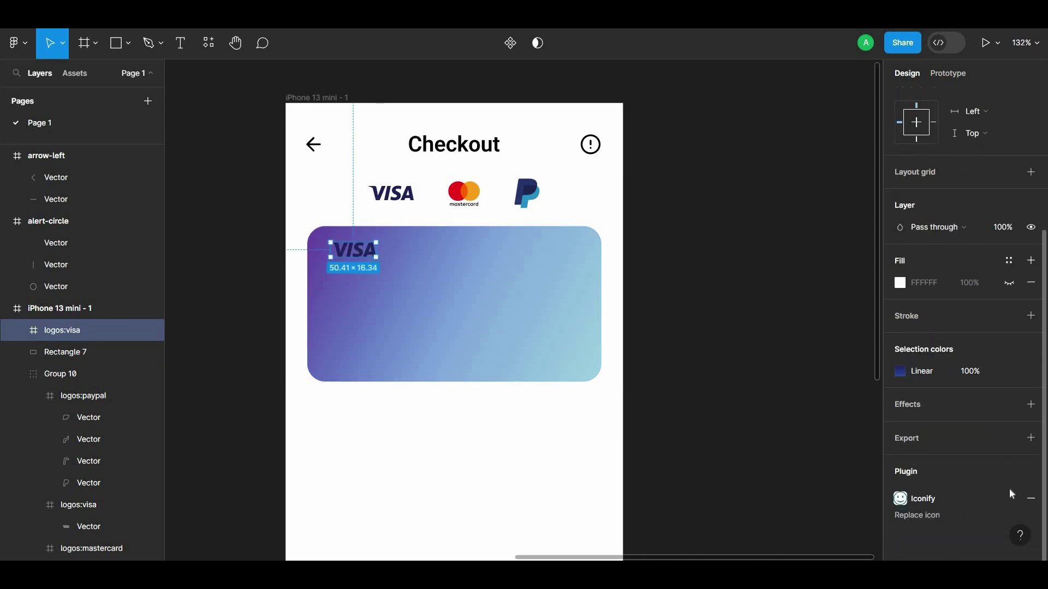
pyautogui.click(1031, 404)
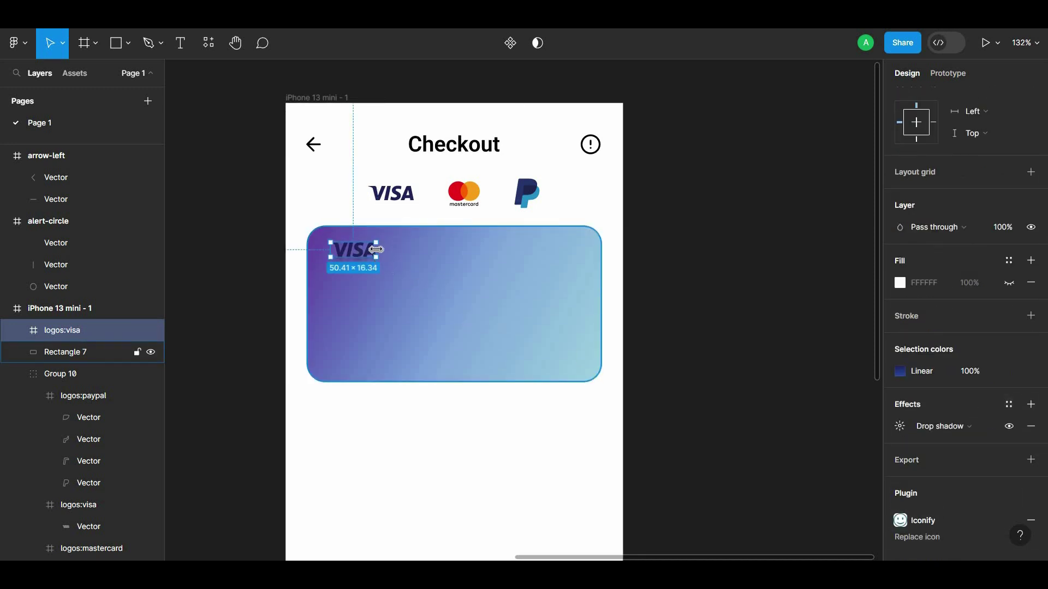
pyautogui.press('alt')
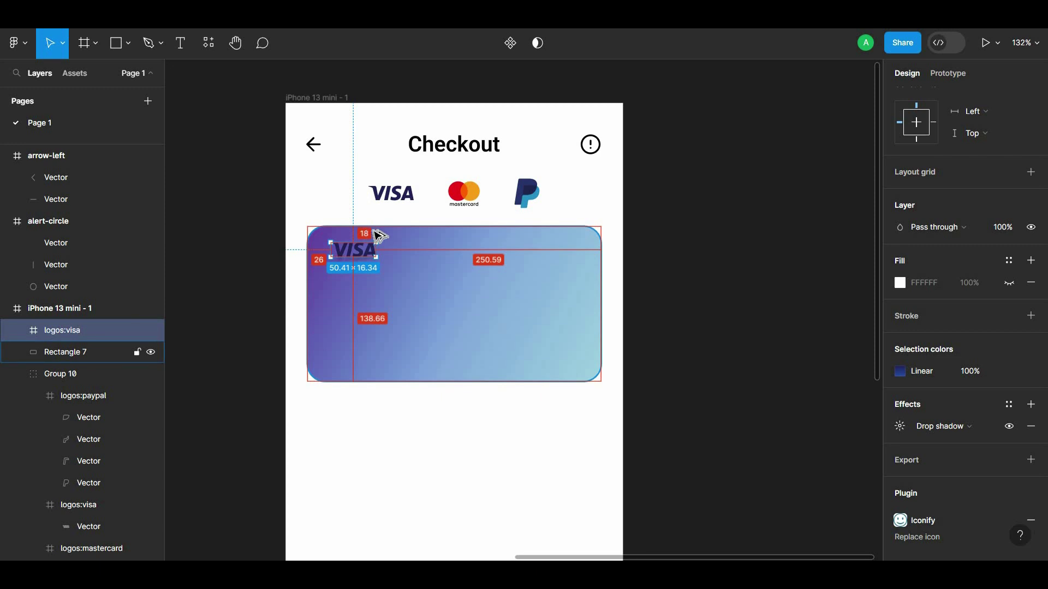
pyautogui.press('Left')
pyautogui.press('Left')
pyautogui.press('Left')
pyautogui.press('Down')
pyautogui.press('Down')
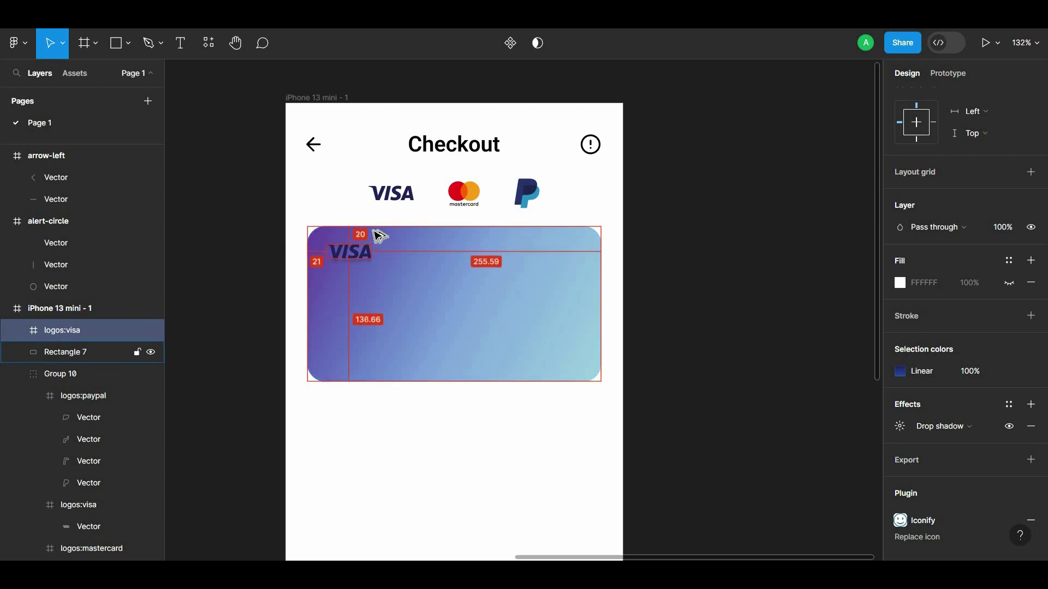
pyautogui.click(676, 274)
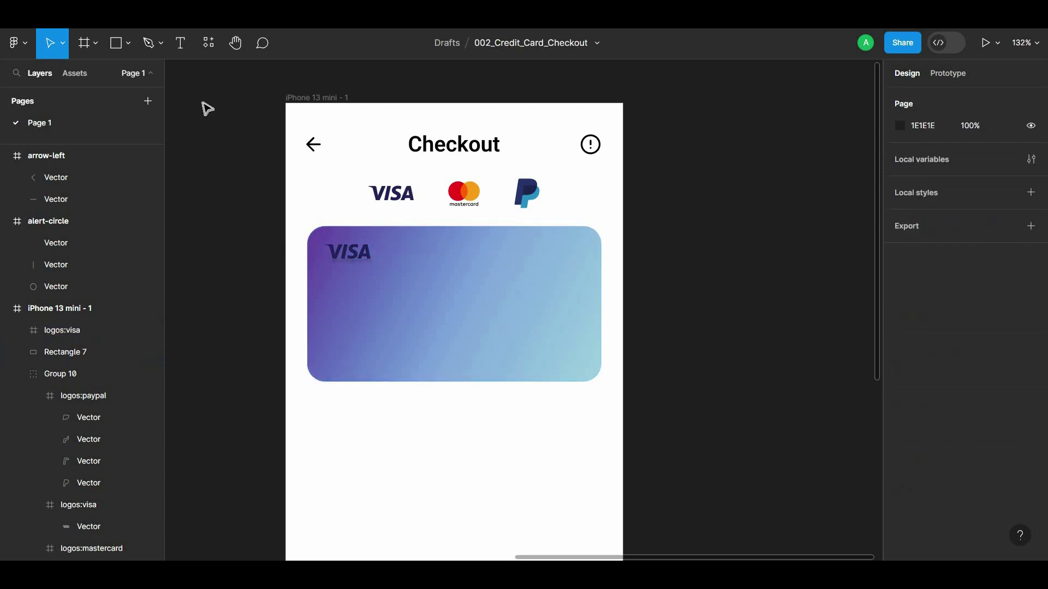
# Copy the Checkout title onto the card and retype it as EGYPT
pyautogui.moveTo(432, 152); pyautogui.dragTo(479, 293)
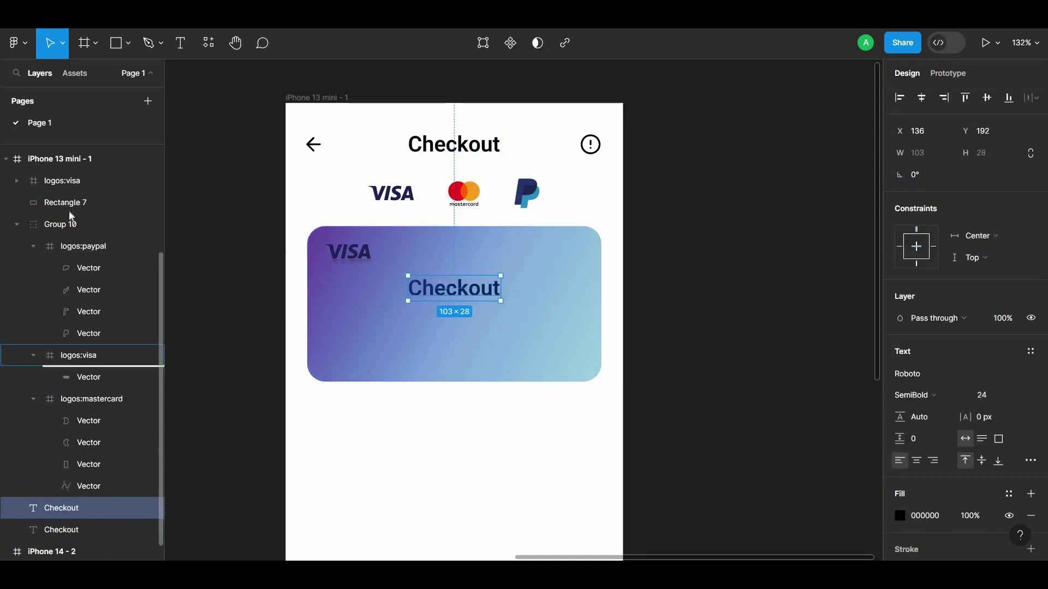
pyautogui.hotkey('ctrl', 'shift', ']')
pyautogui.moveTo(470, 287); pyautogui.dragTo(506, 281)
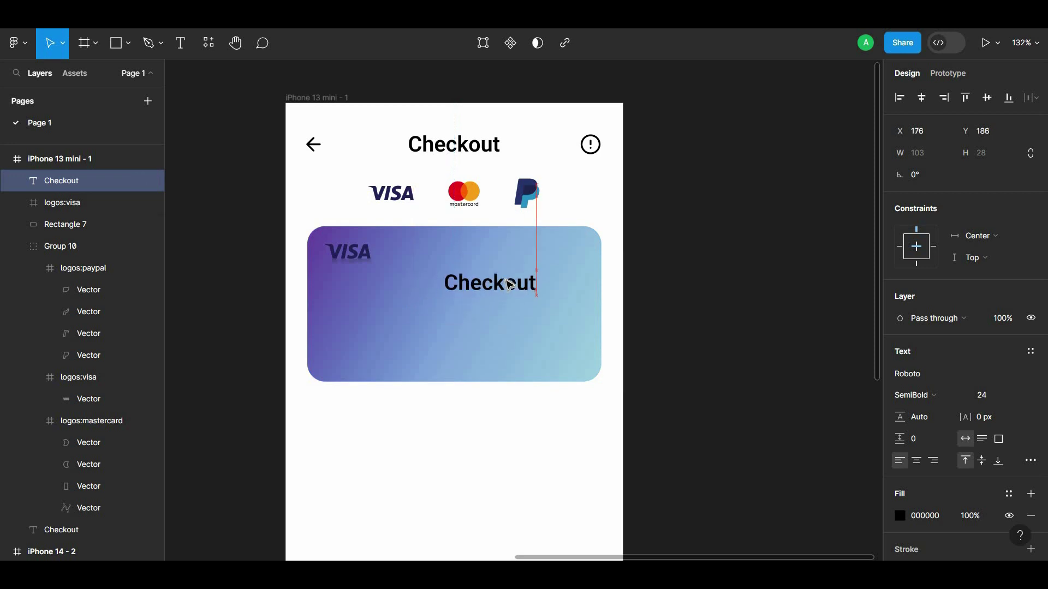
pyautogui.write('E')
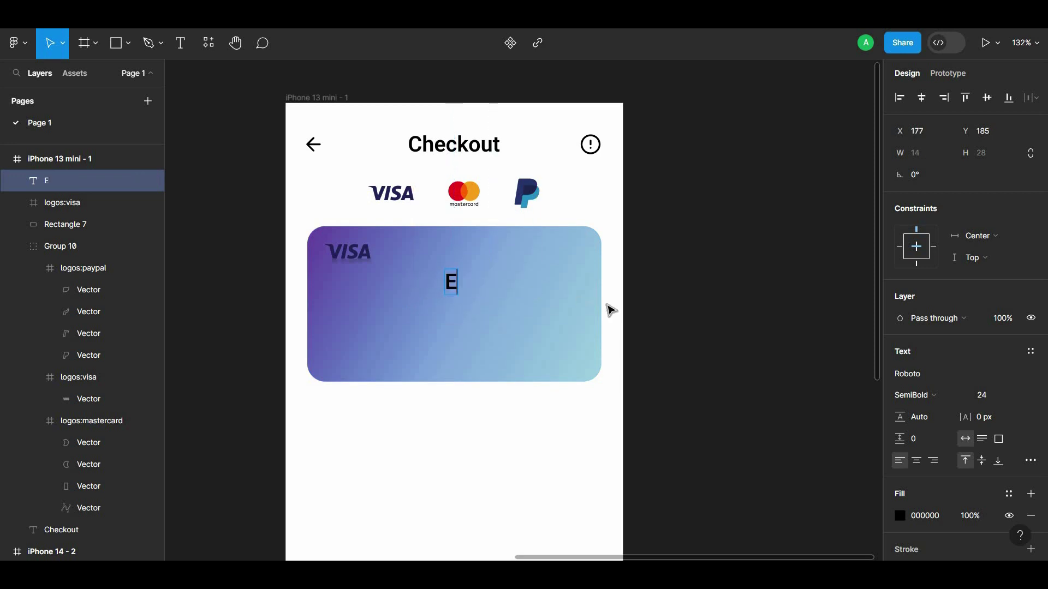
pyautogui.write('gypt')
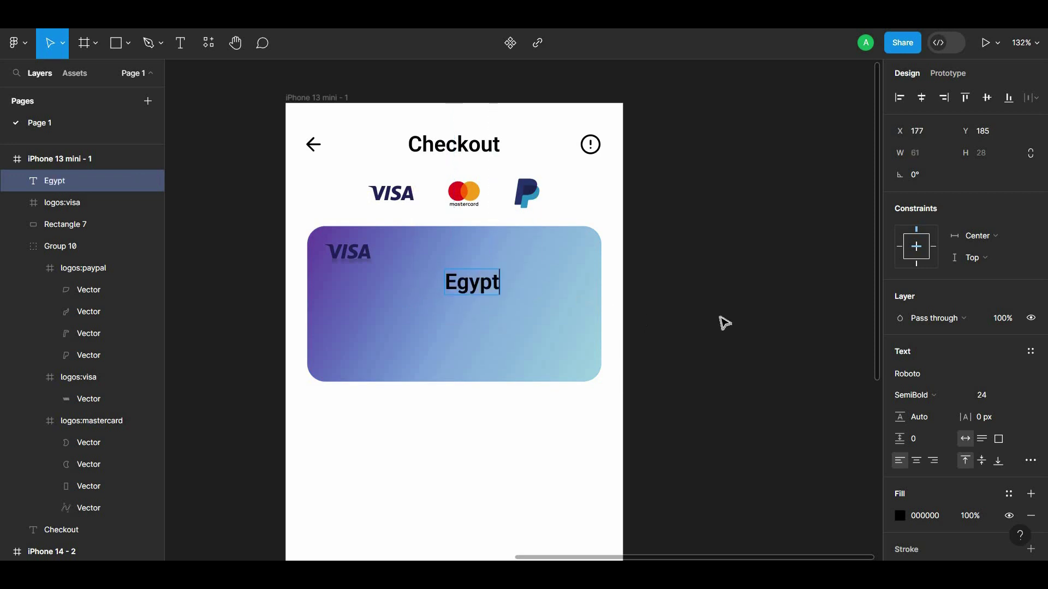
pyautogui.press('Escape')
pyautogui.press('Return')
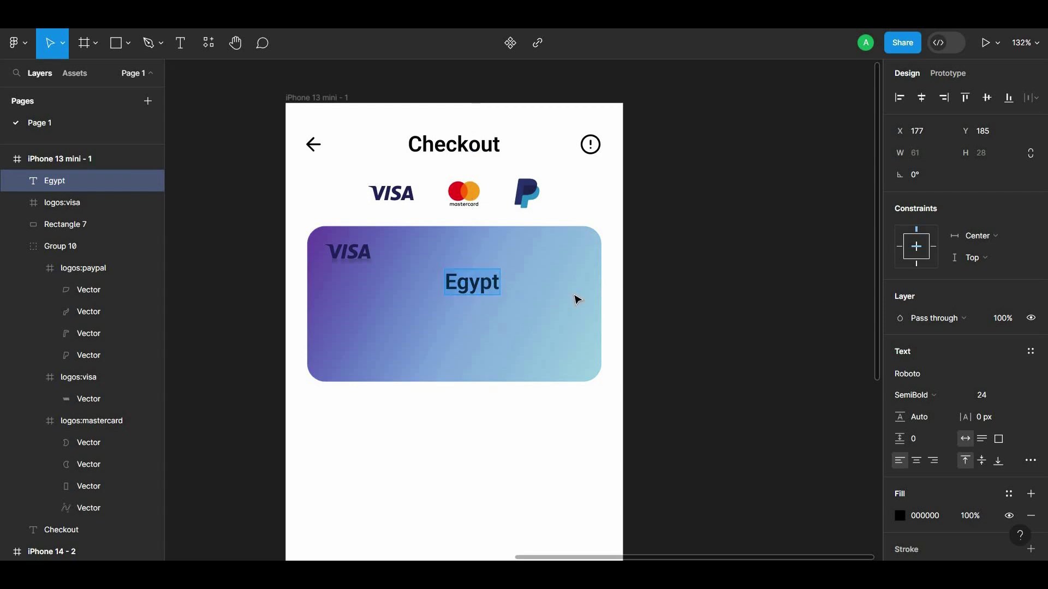
pyautogui.write('EGY')
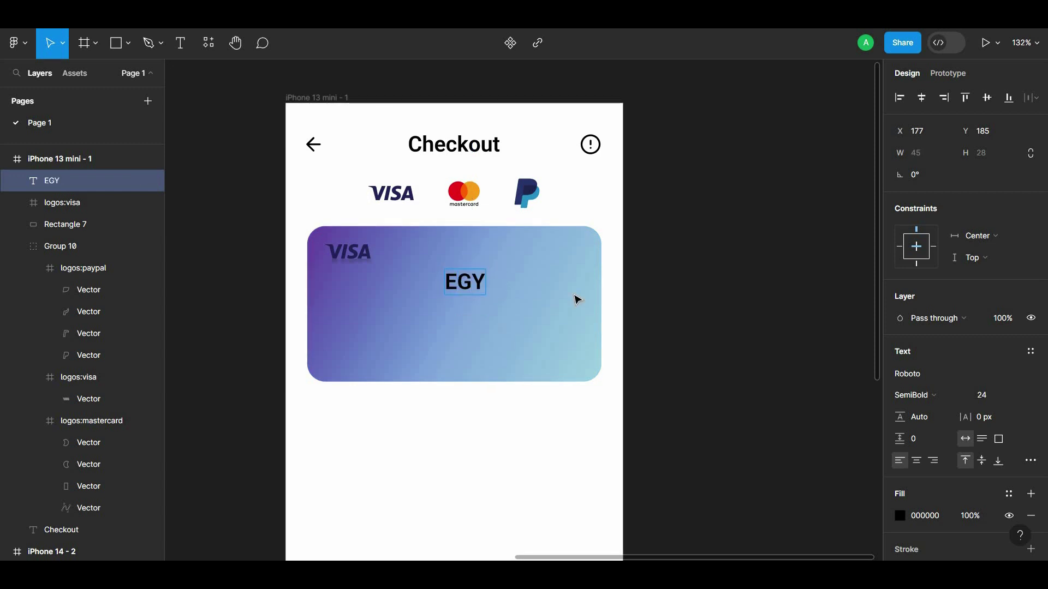
pyautogui.write('PT')
pyautogui.press('Escape')
# Make EGYPT navy at size 16, 20 px from the top-right corner, with a copy below the VISA logo
pyautogui.click(904, 518)
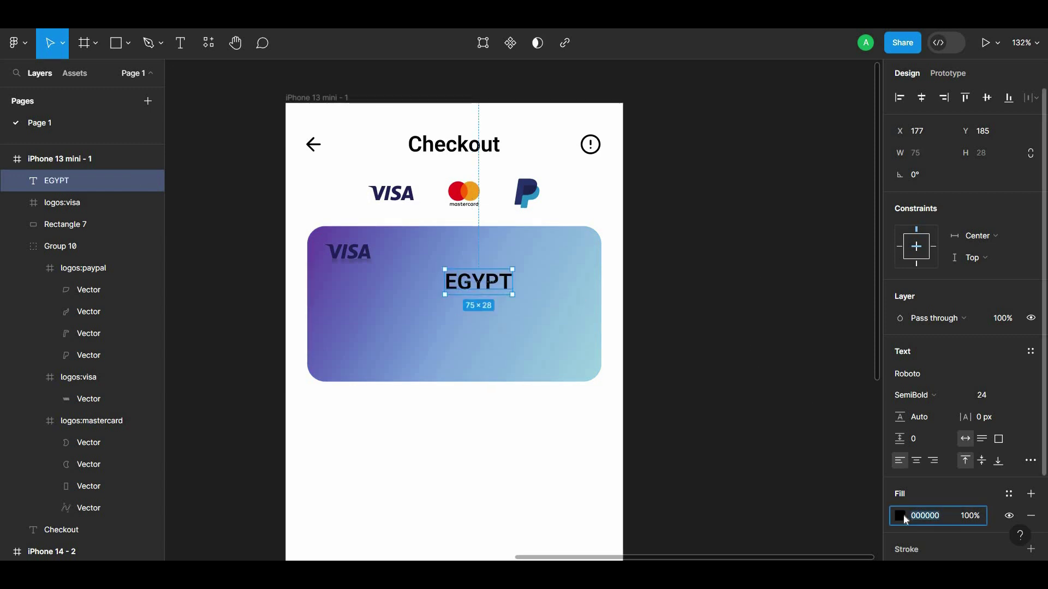
pyautogui.click(834, 490)
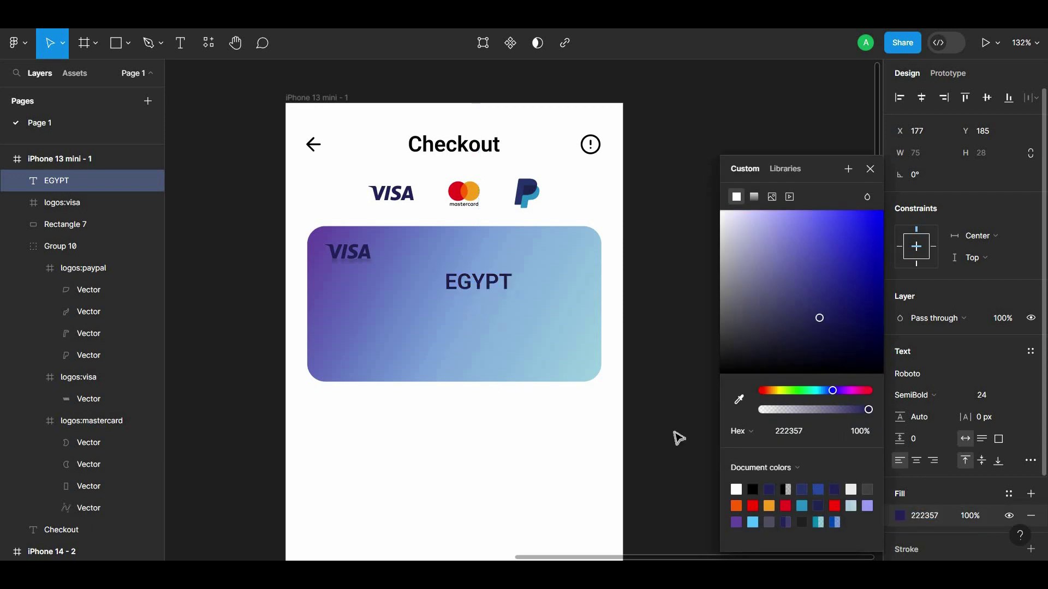
pyautogui.press('Escape')
pyautogui.moveTo(491, 281); pyautogui.dragTo(551, 256)
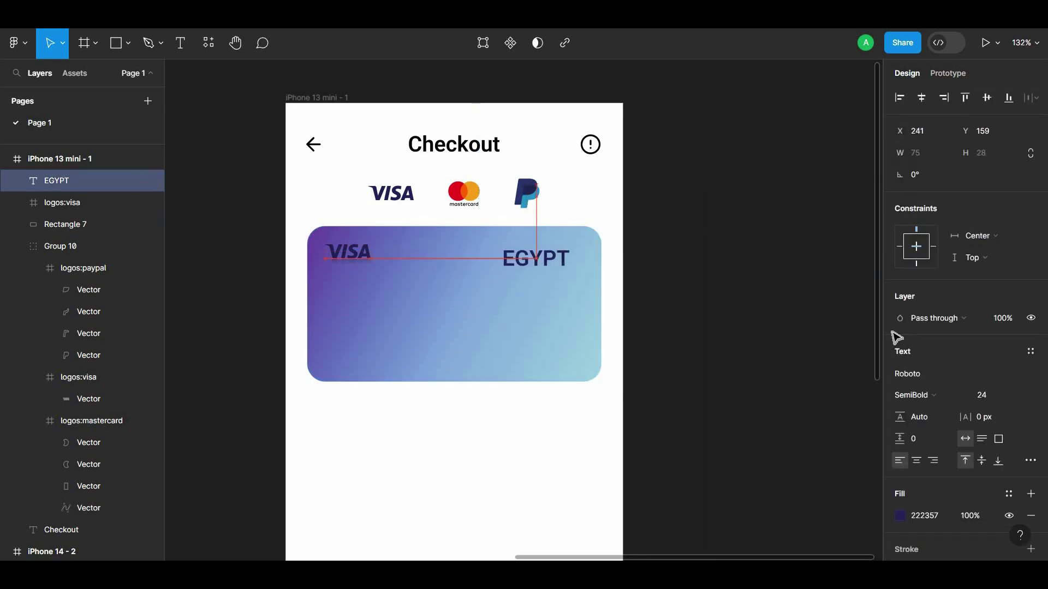
pyautogui.click(1016, 395)
pyautogui.press('Return')
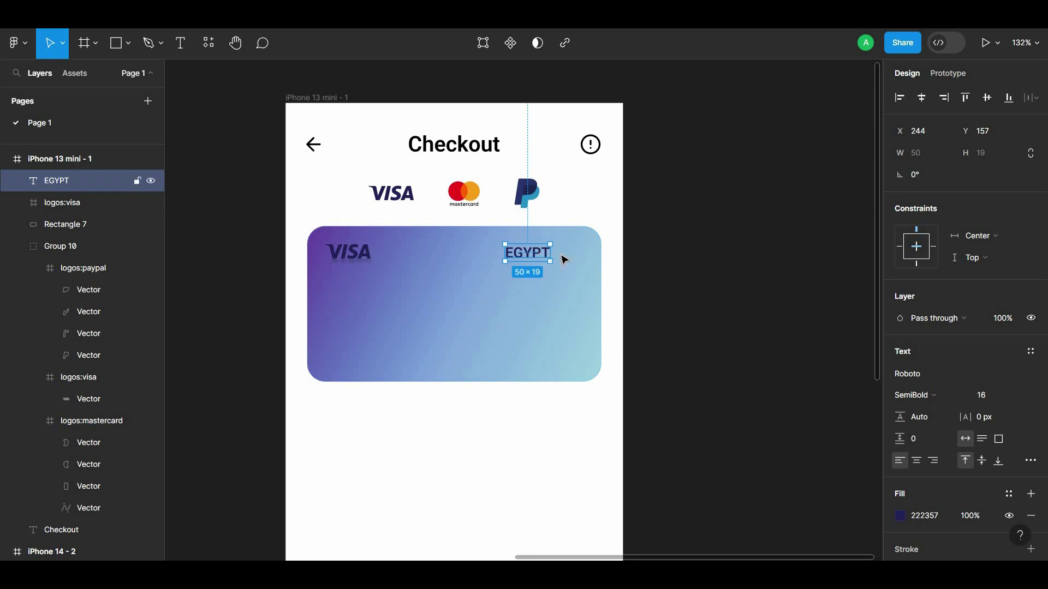
pyautogui.moveTo(564, 259); pyautogui.dragTo(607, 254)
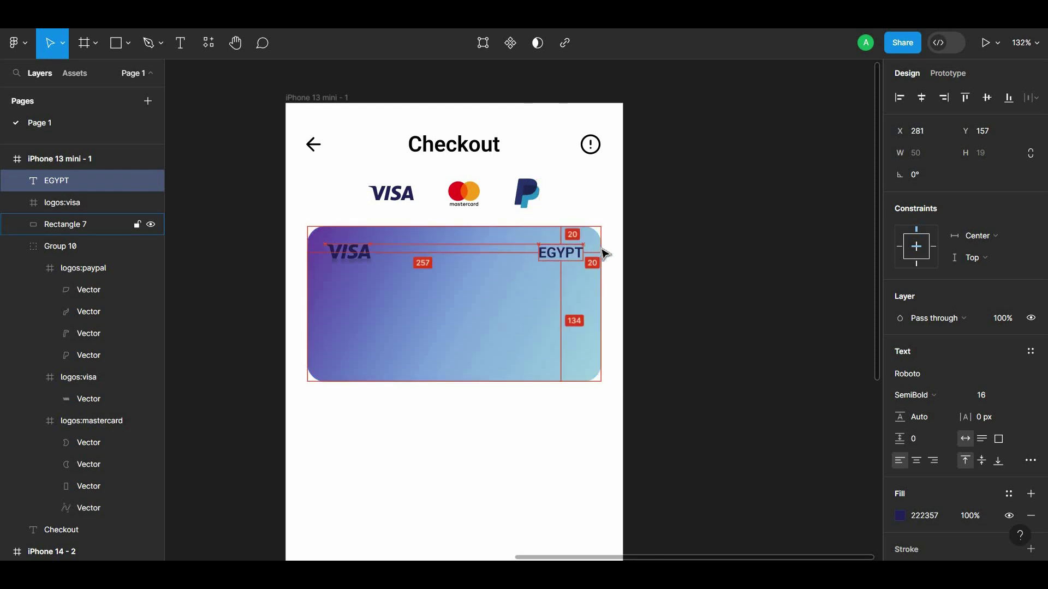
pyautogui.click(754, 250)
pyautogui.moveTo(551, 252)
pyautogui.mouseDown()
pyautogui.moveTo(552, 287)
pyautogui.moveTo(373, 290)
pyautogui.mouseUp()
# Retype the EGYPT copy as CARD NUMBER at size 10 and align it under the VISA logo
pyautogui.doubleClick(373, 290)
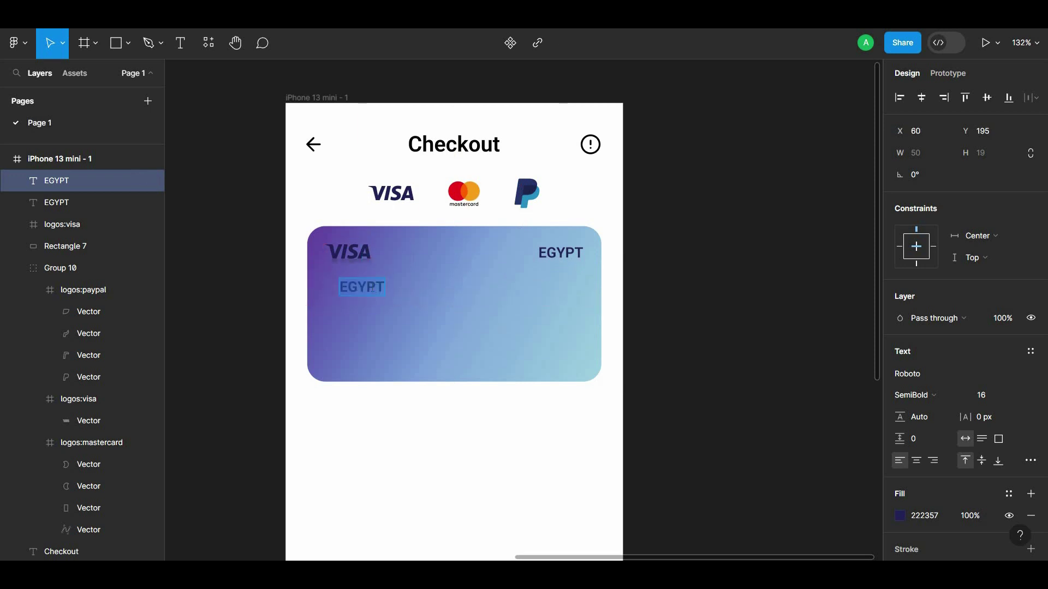
pyautogui.write('CARD NUM')
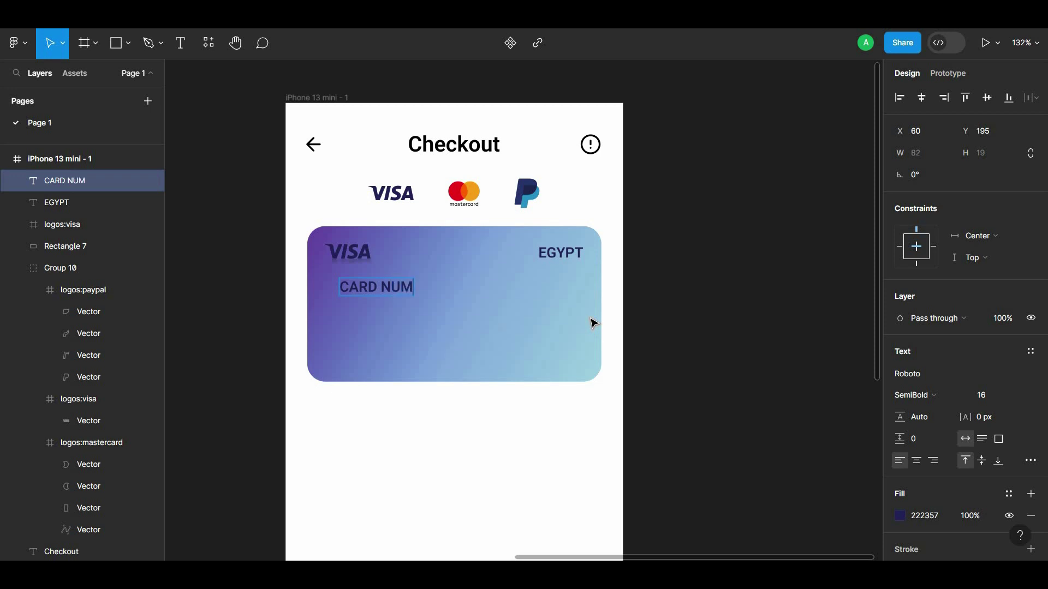
pyautogui.write('BER')
pyautogui.press('Escape')
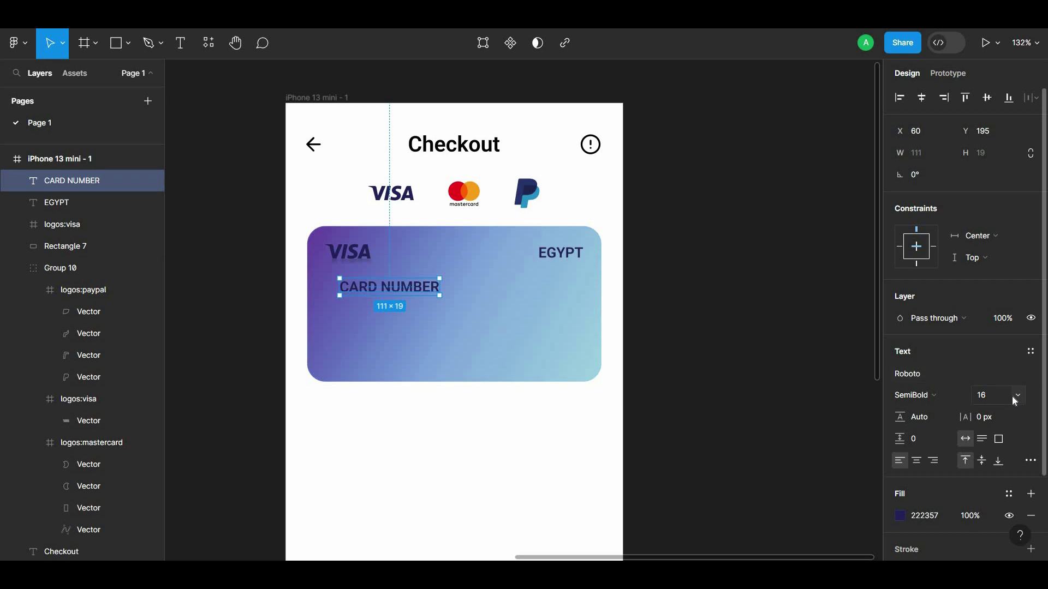
pyautogui.click(1016, 398)
pyautogui.click(997, 297)
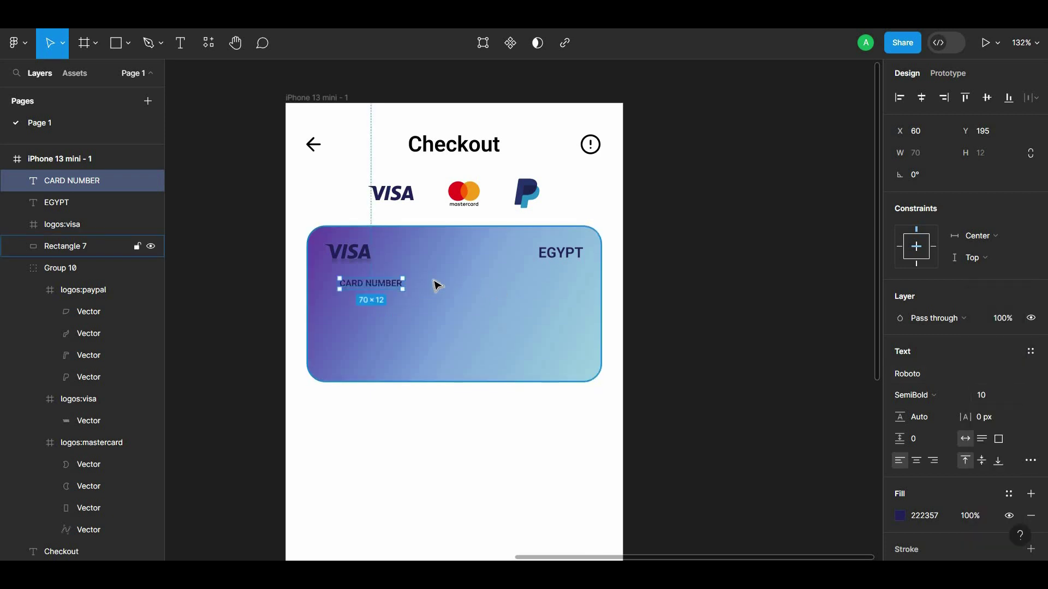
pyautogui.moveTo(391, 288); pyautogui.dragTo(368, 284)
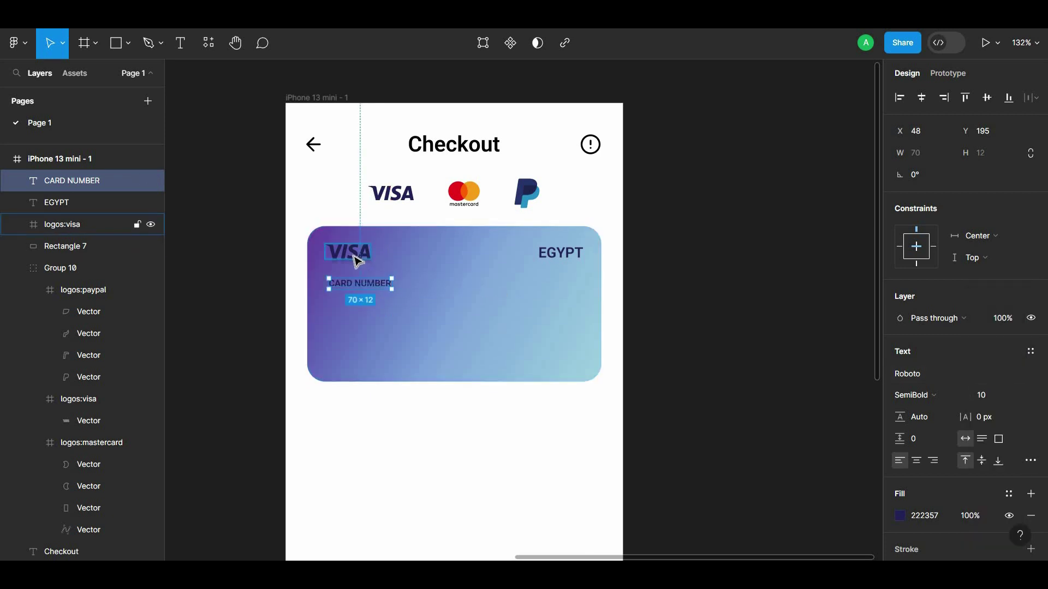
pyautogui.doubleClick(366, 288)
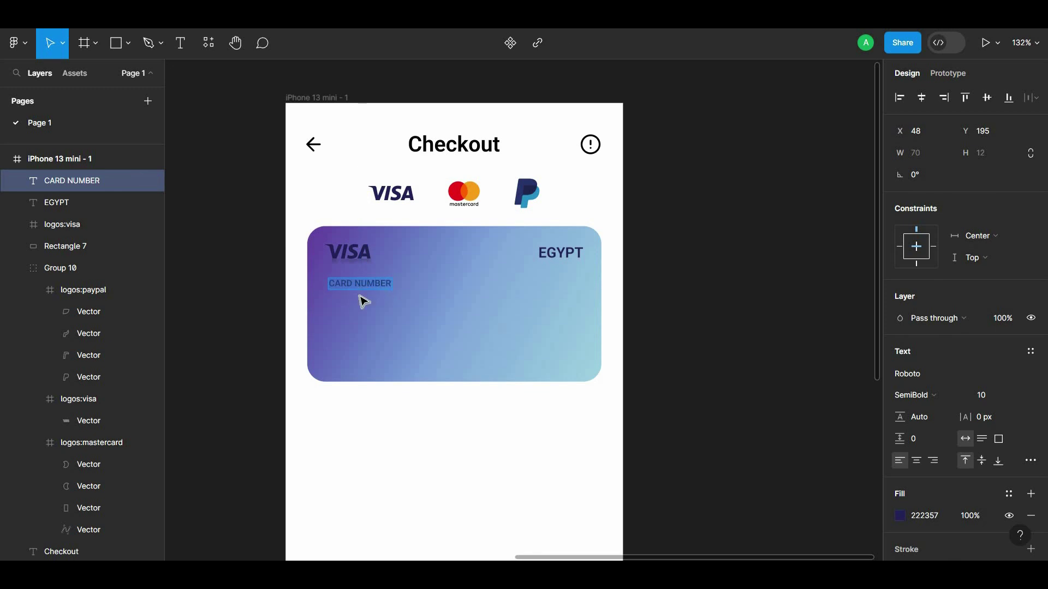
pyautogui.press('Escape')
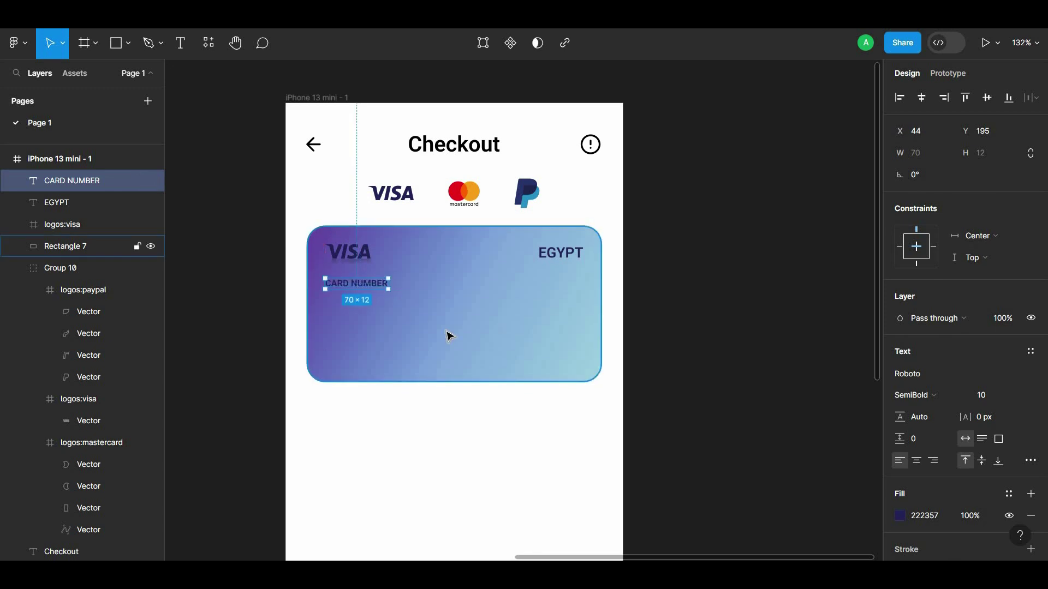
pyautogui.click(449, 334)
pyautogui.moveTo(360, 286); pyautogui.dragTo(359, 312)
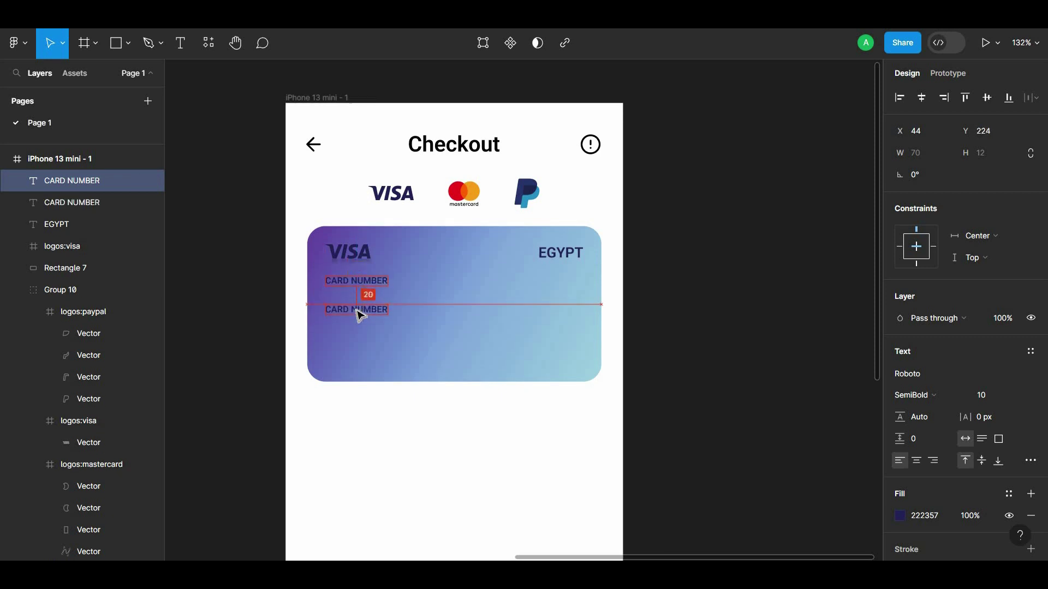
# Duplicate EGYPT into the card's middle as 1234 **** ***** ***** and centre it
pyautogui.moveTo(564, 253); pyautogui.dragTo(479, 304)
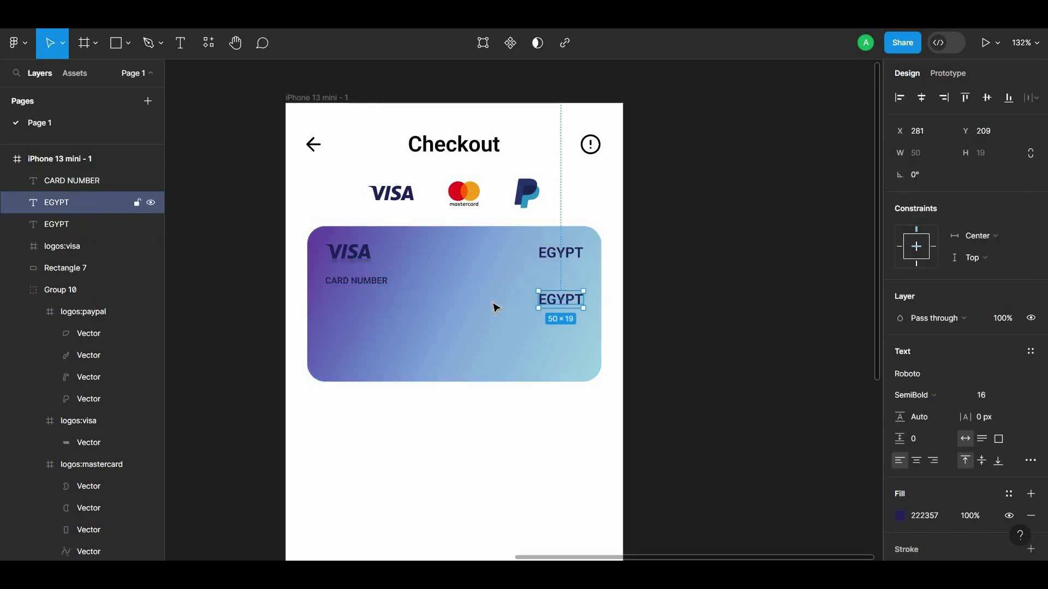
pyautogui.write('!')
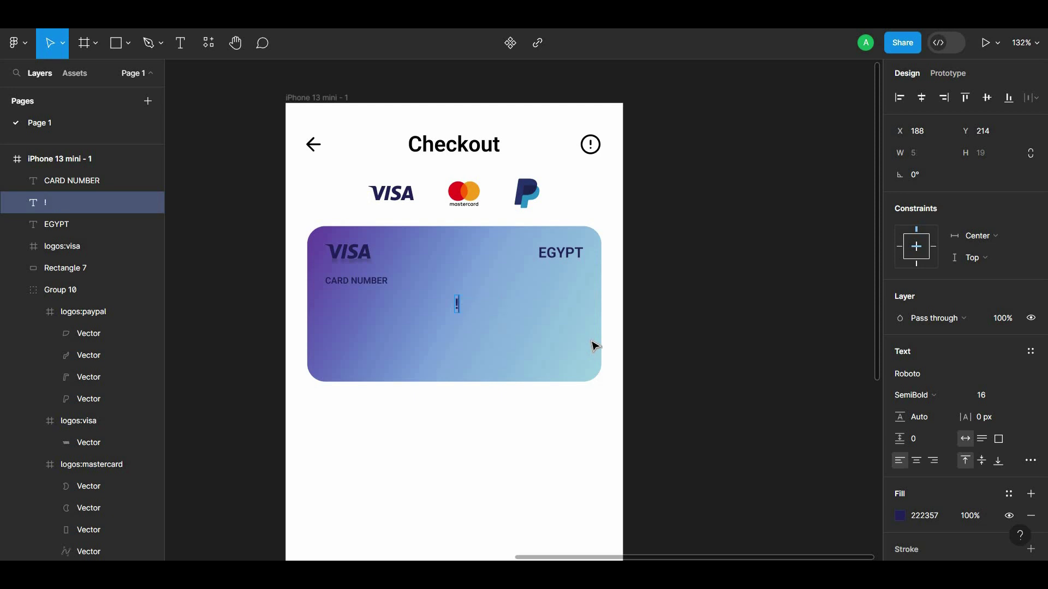
pyautogui.write('1234')
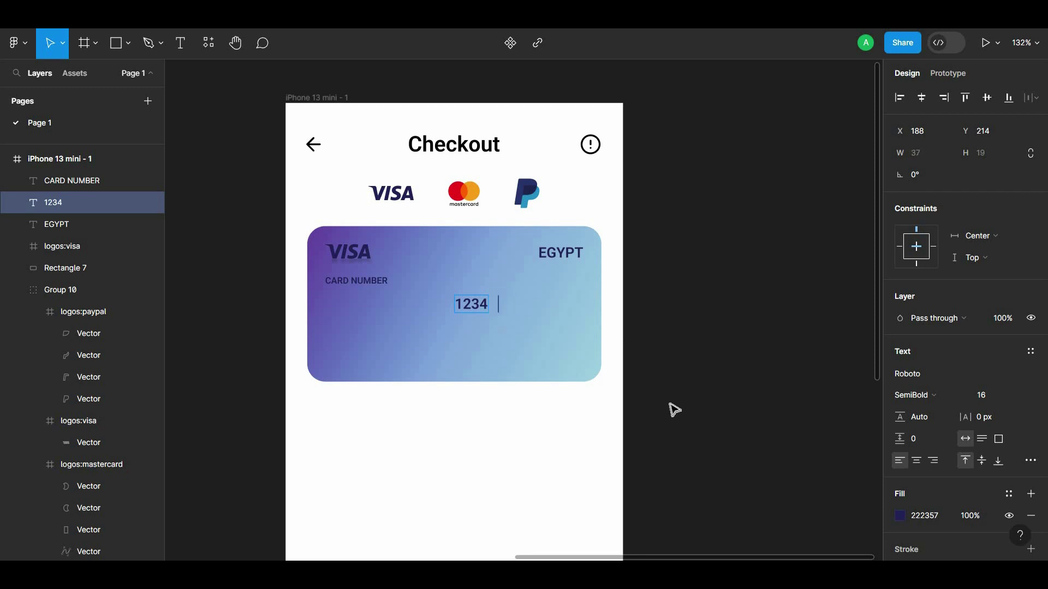
pyautogui.write('*******')
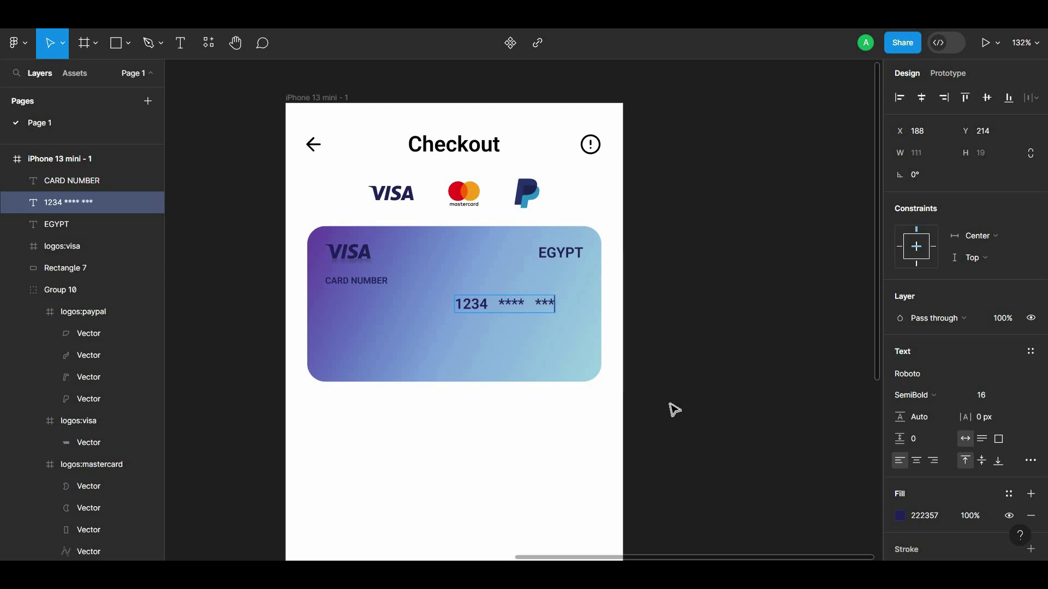
pyautogui.write('***_')
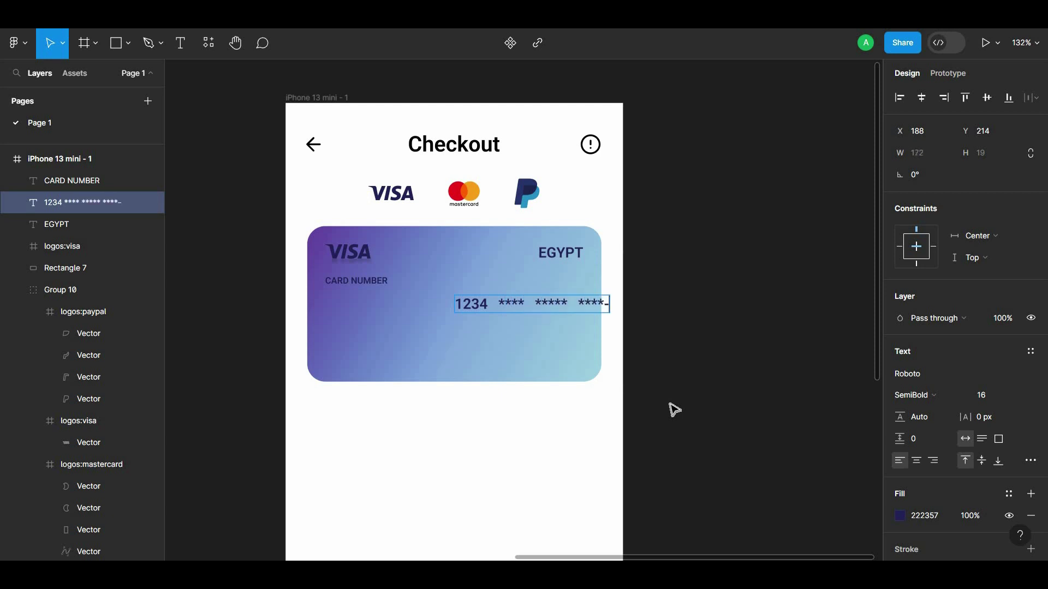
pyautogui.write('*')
pyautogui.press('Escape')
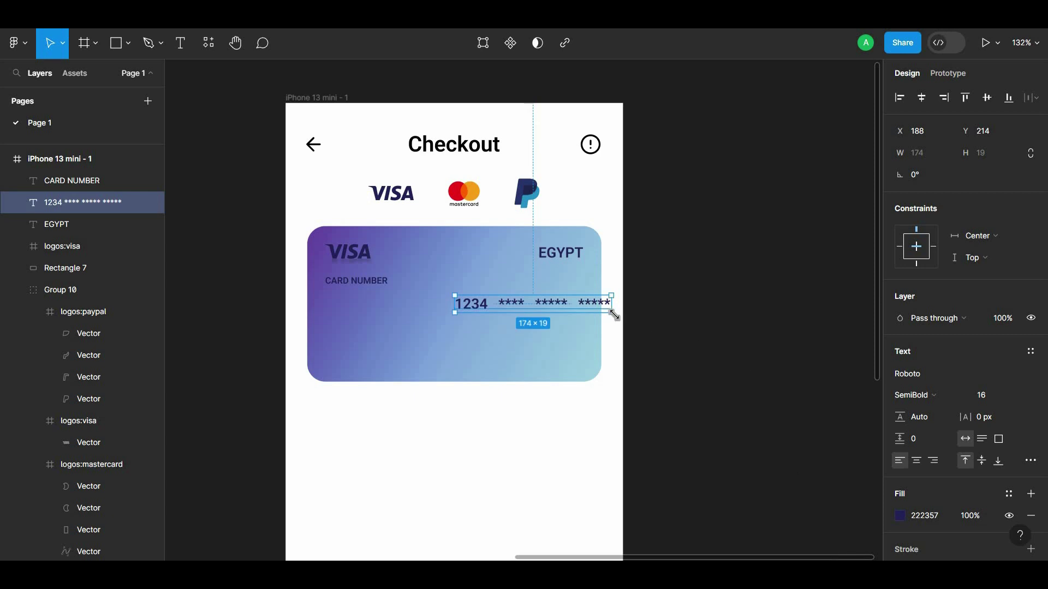
pyautogui.moveTo(583, 312); pyautogui.dragTo(546, 304)
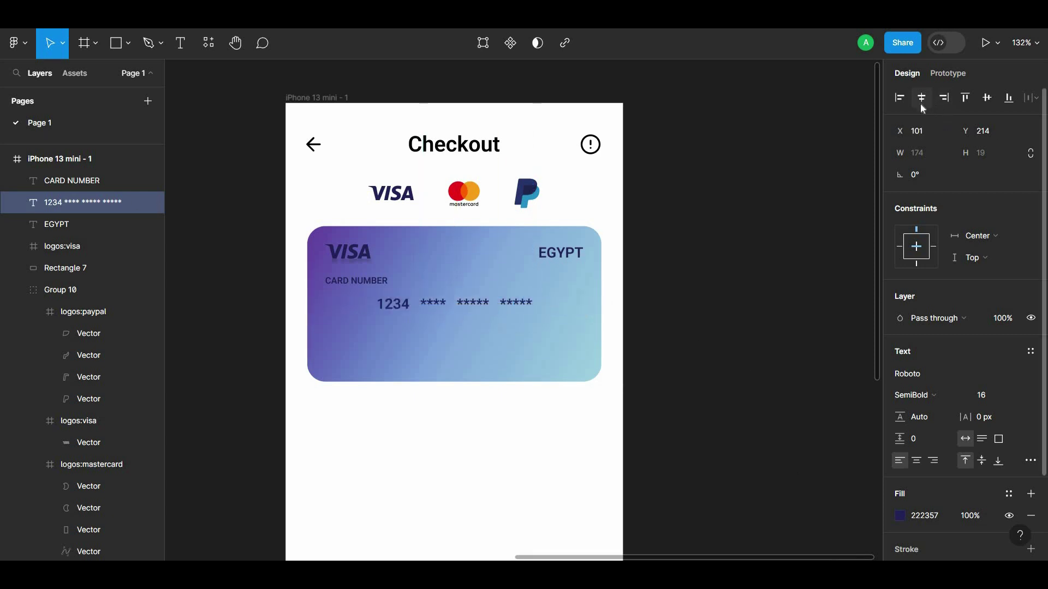
pyautogui.moveTo(447, 303); pyautogui.dragTo(507, 303)
pyautogui.keyDown('shift'); pyautogui.click(573, 327); pyautogui.keyUp('shift')
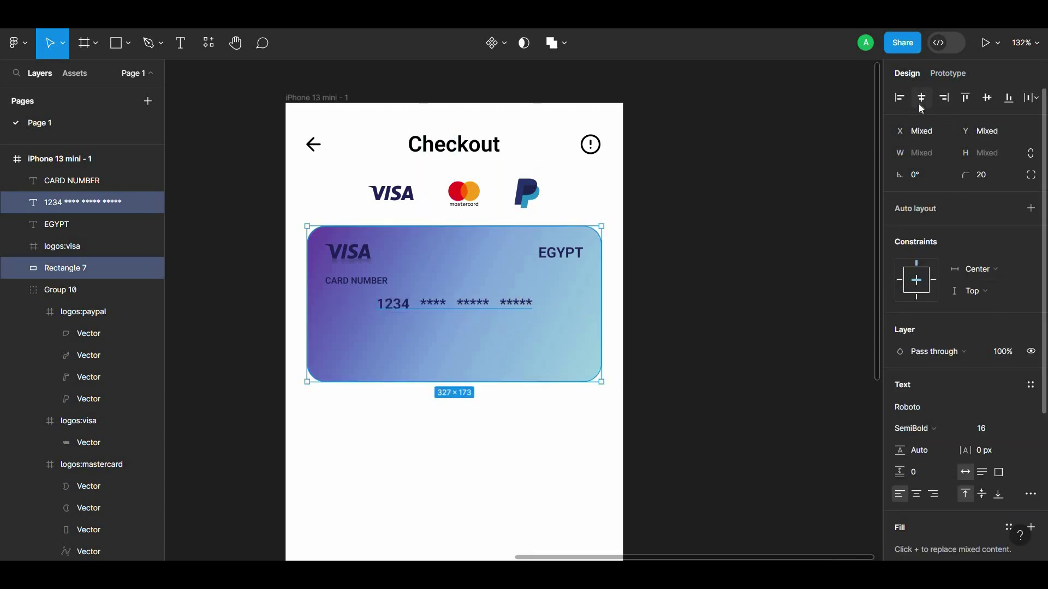
# Enlarge the card number to font size 20 and re-centre it horizontally on the card
pyautogui.press('Escape')
pyautogui.click(81, 202)
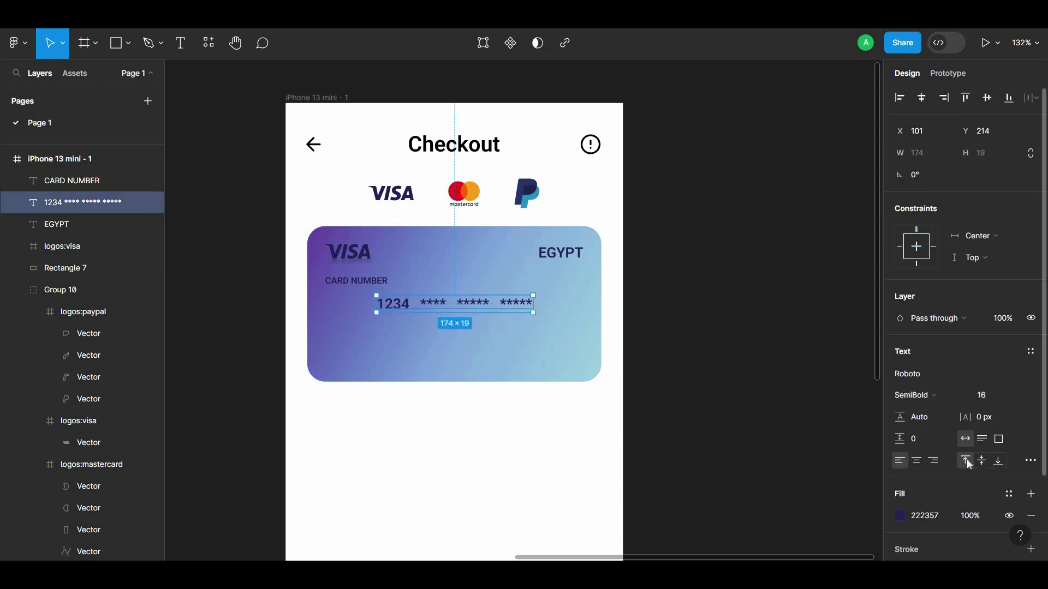
pyautogui.click(1016, 332)
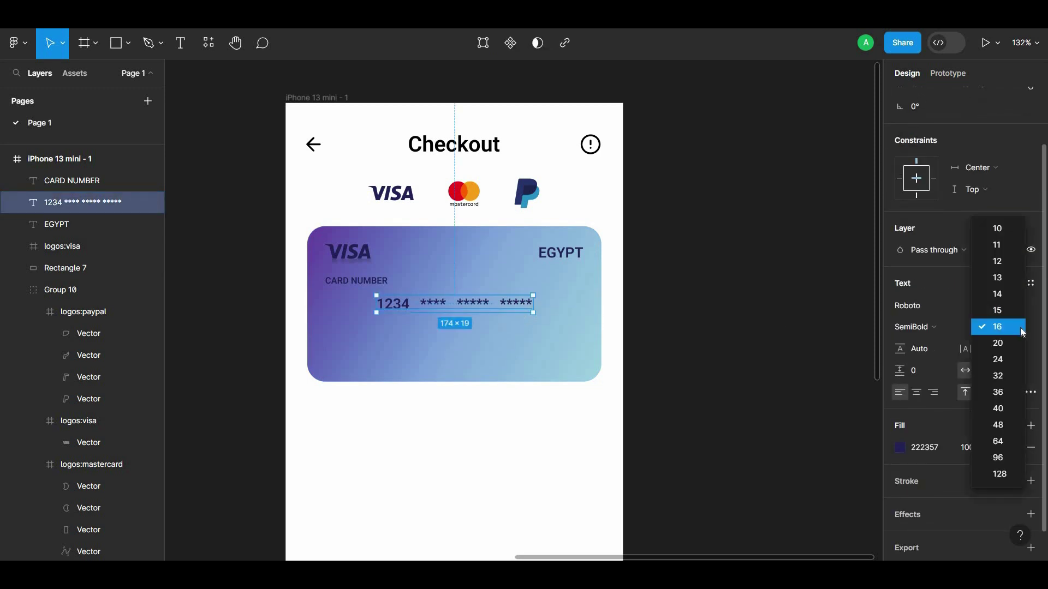
pyautogui.click(1007, 341)
pyautogui.keyDown('shift'); pyautogui.click(579, 342); pyautogui.keyUp('shift')
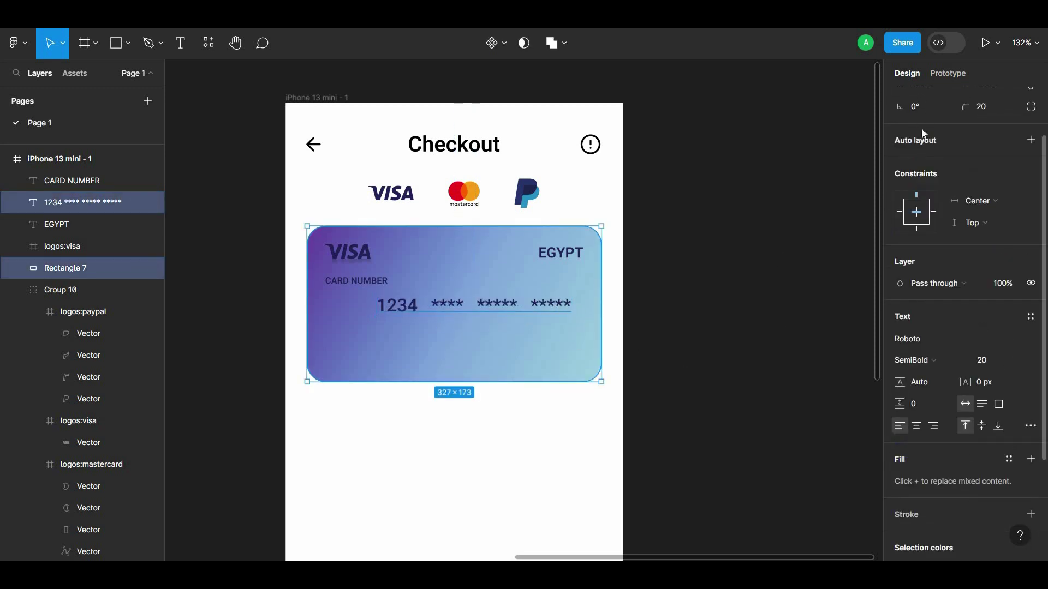
pyautogui.hotkey('alt', 'h')
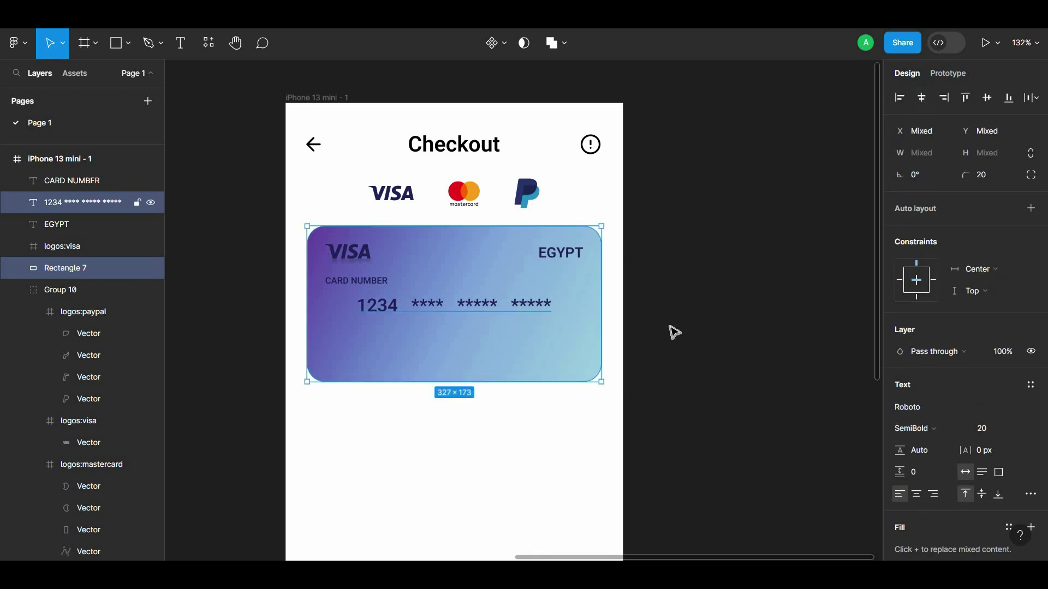
pyautogui.click(674, 331)
pyautogui.click(546, 308)
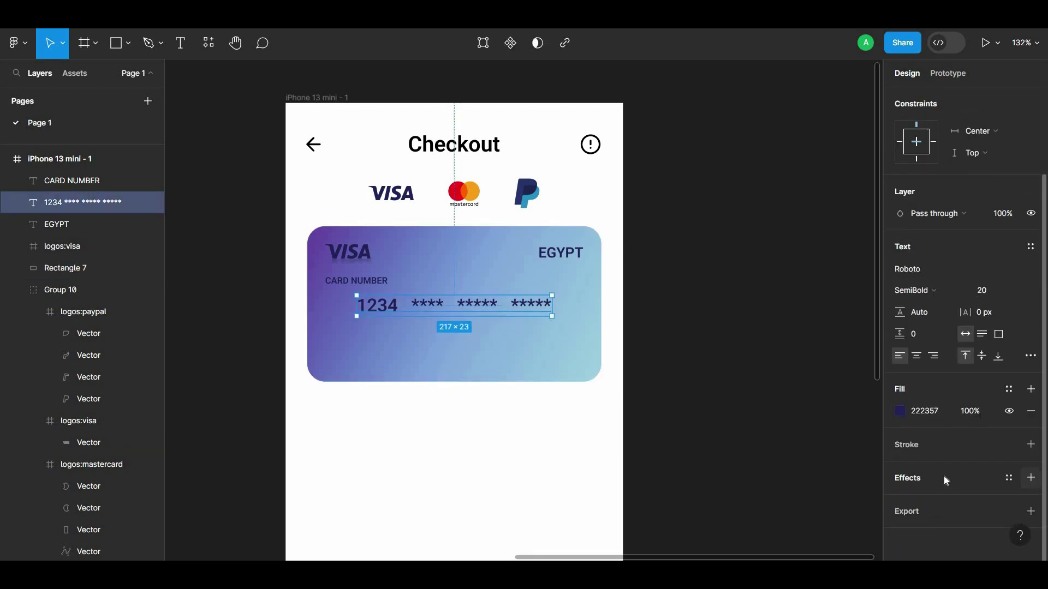
pyautogui.click(736, 412)
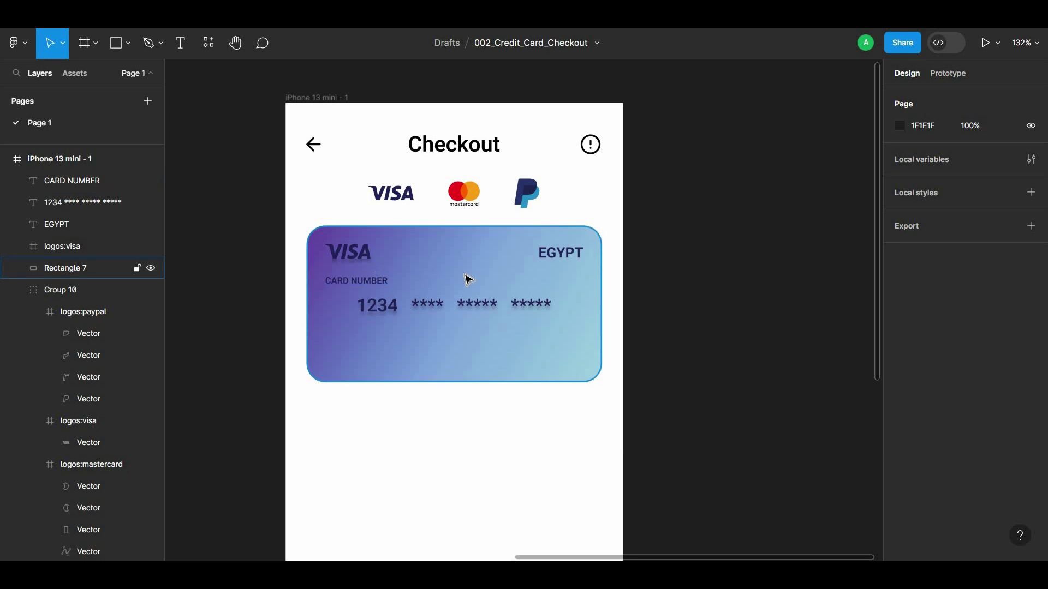
# Duplicate the CARD NUMBER label below the number and retype it as CARD NAME
pyautogui.click(419, 308)
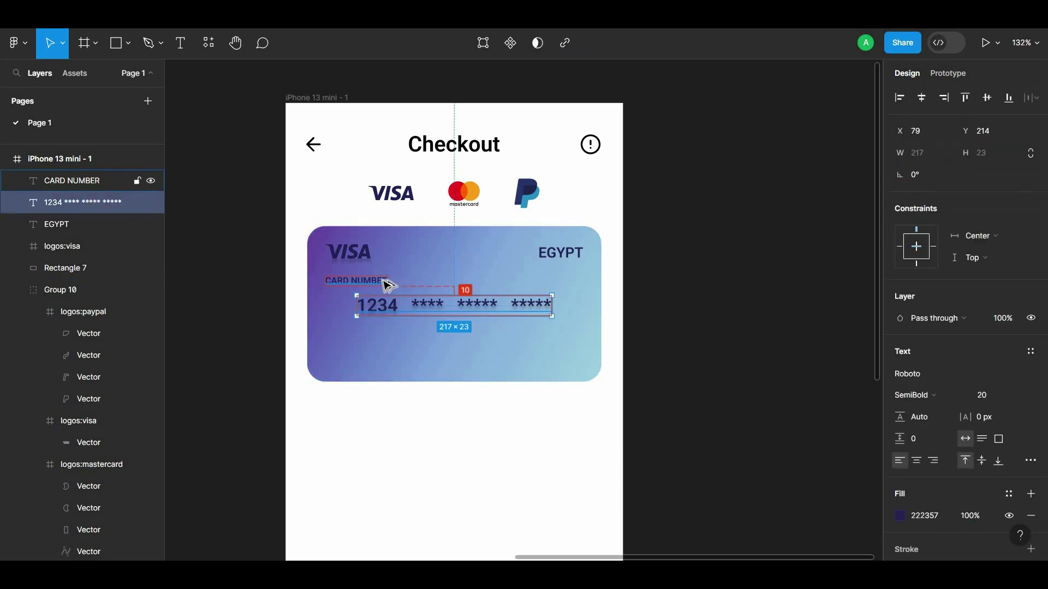
pyautogui.moveTo(377, 285); pyautogui.dragTo(364, 337)
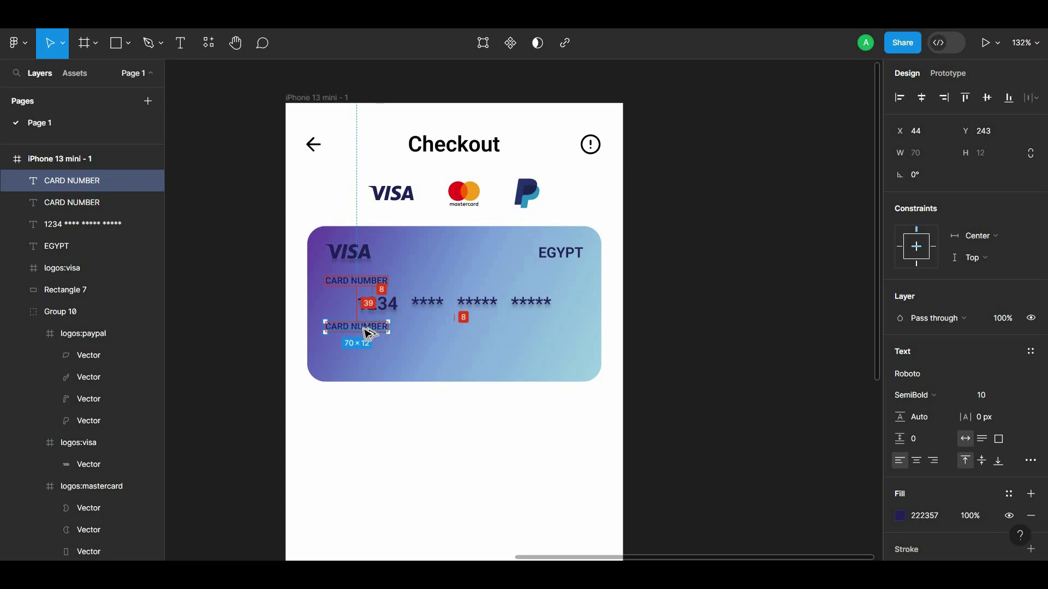
pyautogui.doubleClick(370, 334)
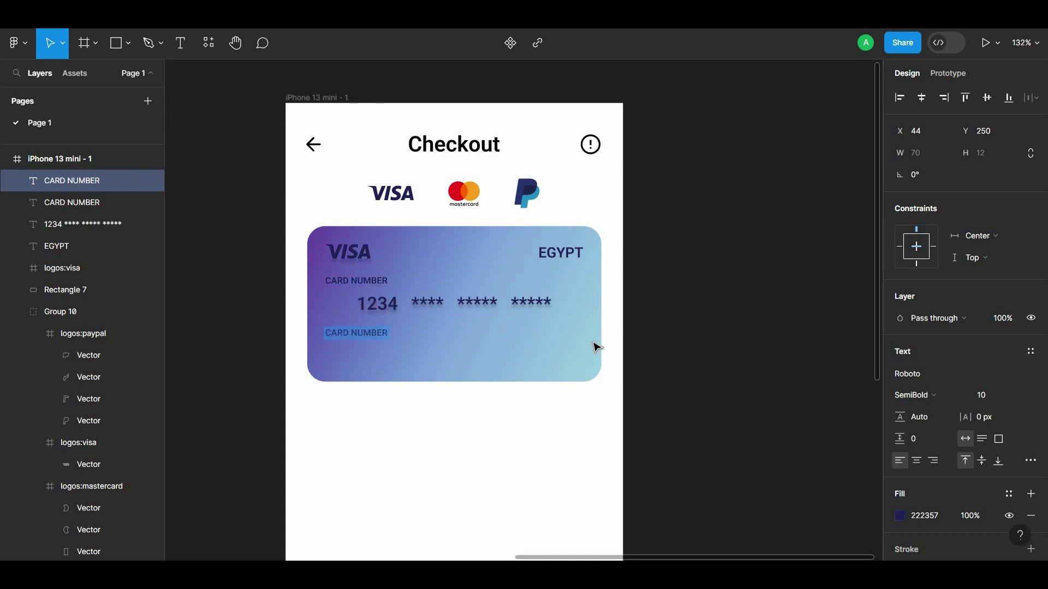
pyautogui.write('CARD')
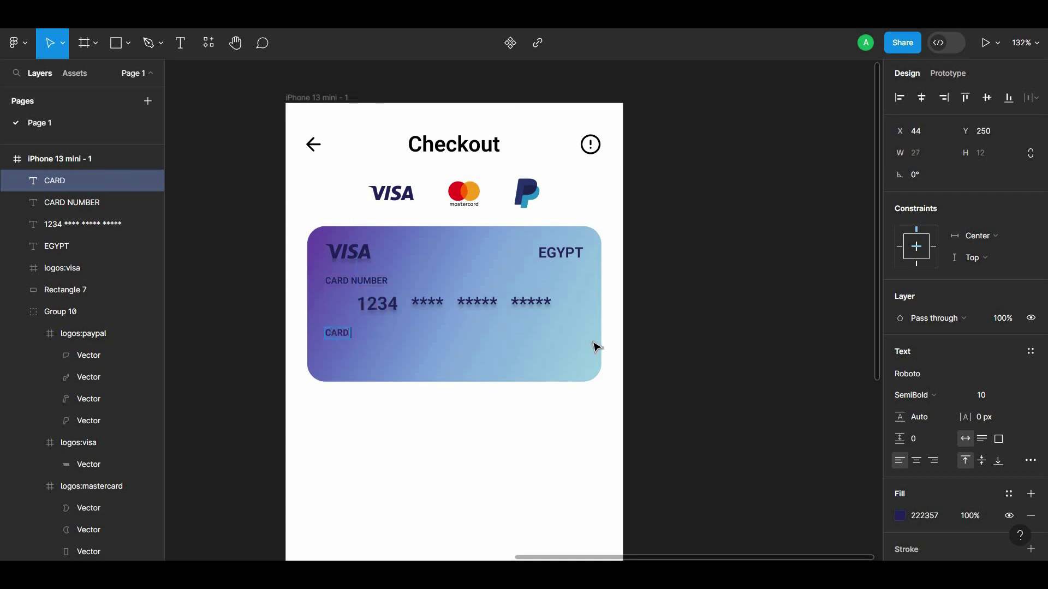
pyautogui.write('me')
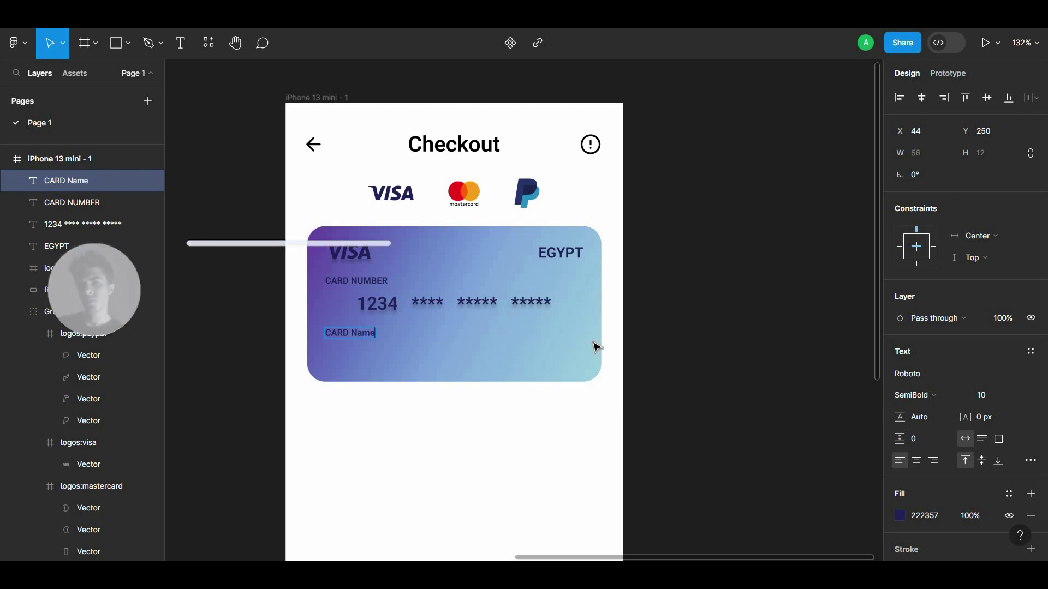
pyautogui.press('Escape')
pyautogui.hotkey('ctrl', 'z')
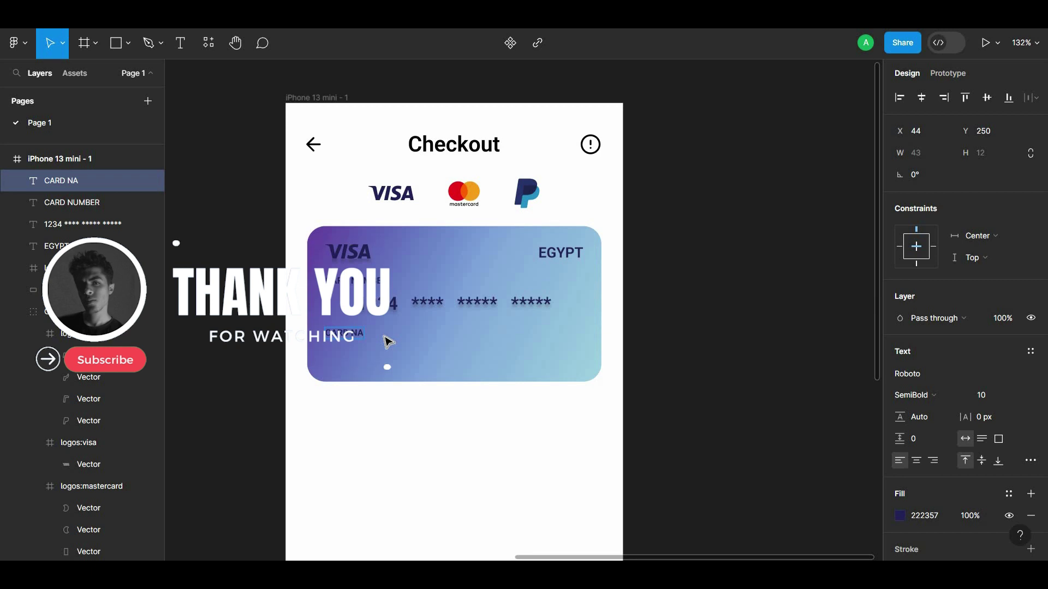
pyautogui.write('ME')
pyautogui.press('Escape')
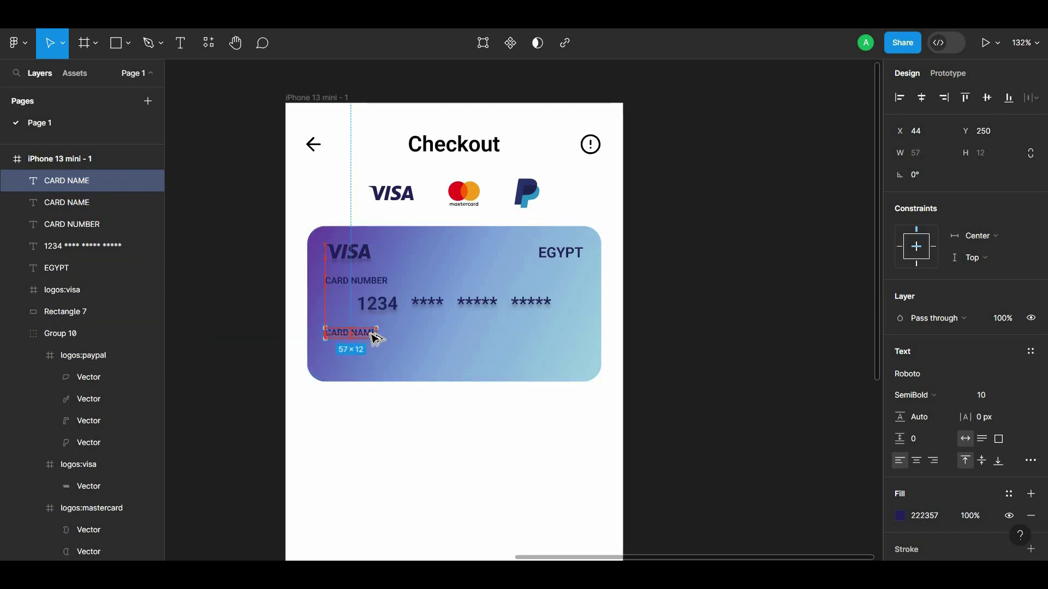
# Duplicate CARD NAME beneath itself as ABC BANK and select both labels
pyautogui.keyDown('alt'); pyautogui.moveTo(374, 339); pyautogui.dragTo(377, 354); pyautogui.keyUp('alt')
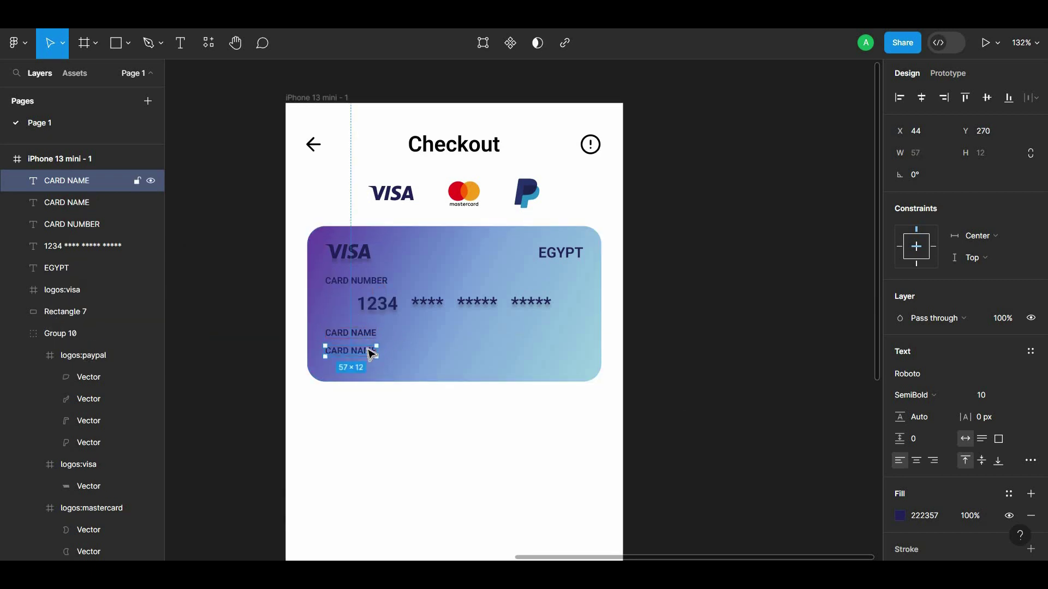
pyautogui.doubleClick(371, 352)
pyautogui.write('ABC BANK')
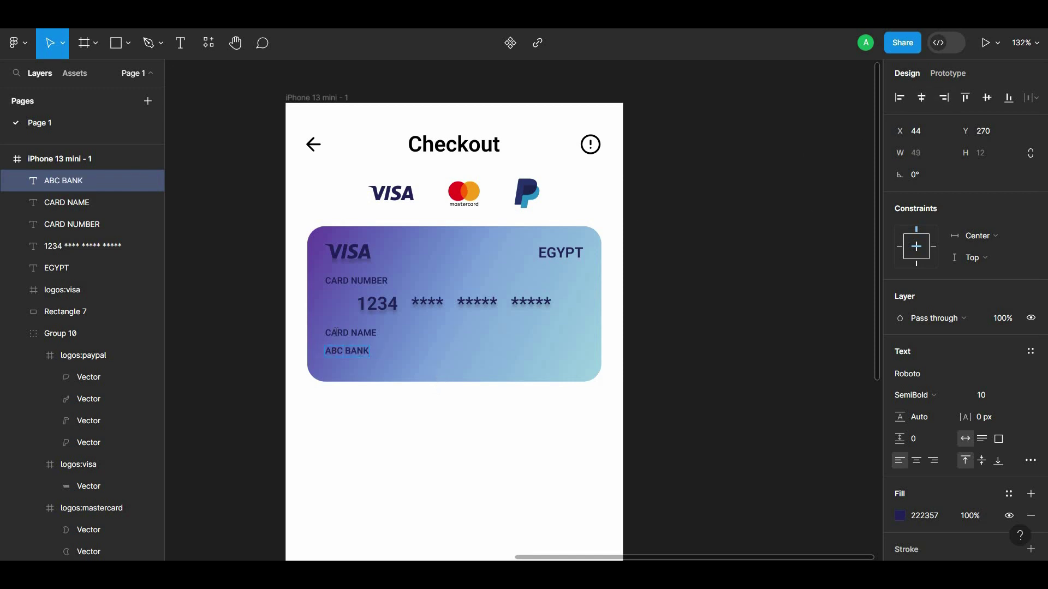
pyautogui.moveTo(371, 396); pyautogui.dragTo(323, 331)
# Centre ABC BANK under CARD NAME, tighten and lower the pair, then copy it to the card's right
pyautogui.click(922, 97)
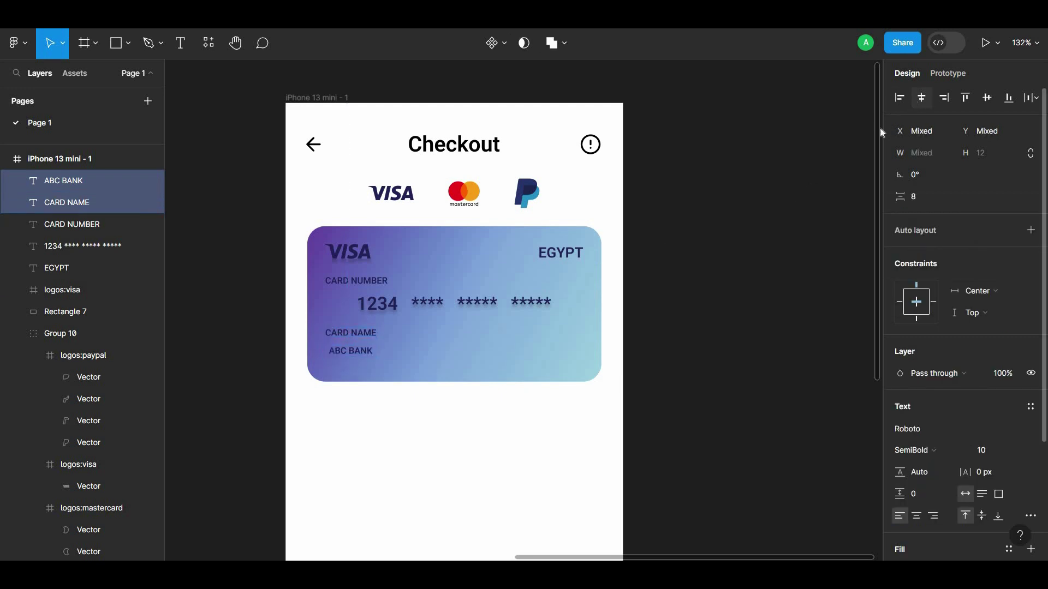
pyautogui.press('Escape')
pyautogui.click(362, 334)
pyautogui.keyDown('shift'); pyautogui.click(363, 352); pyautogui.keyUp('shift')
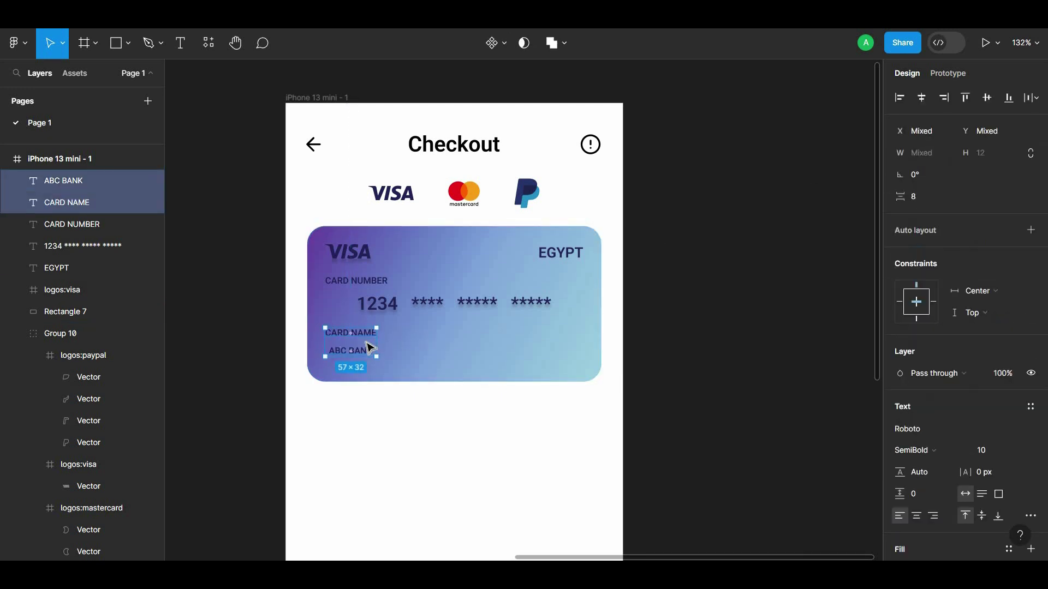
pyautogui.scroll(3, 370, 347)
pyautogui.moveTo(346, 340); pyautogui.dragTo(346, 341)
pyautogui.hotkey('shift', 'Down')
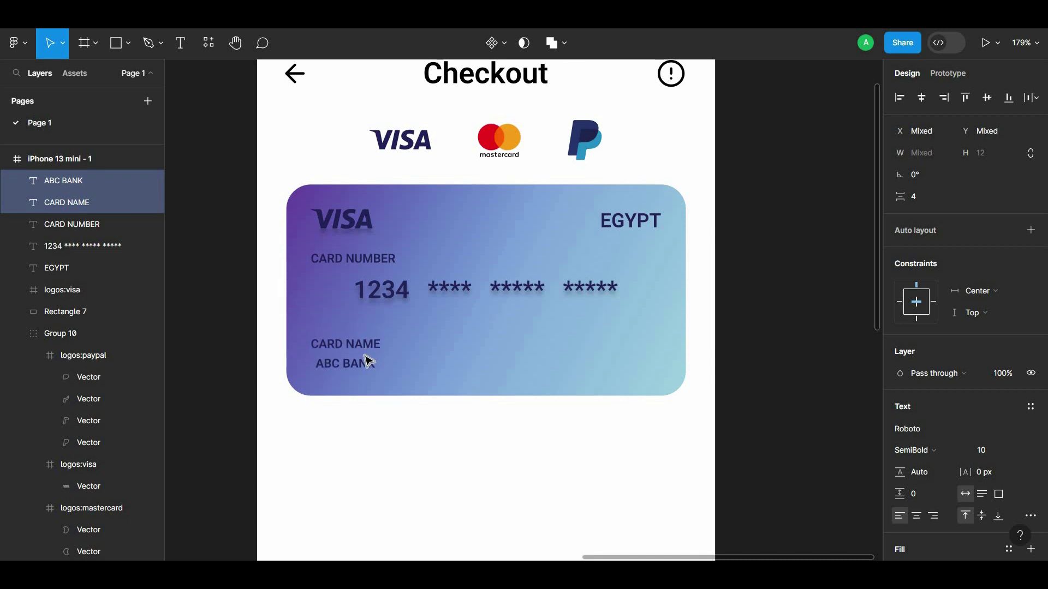
pyautogui.moveTo(370, 354); pyautogui.dragTo(649, 365)
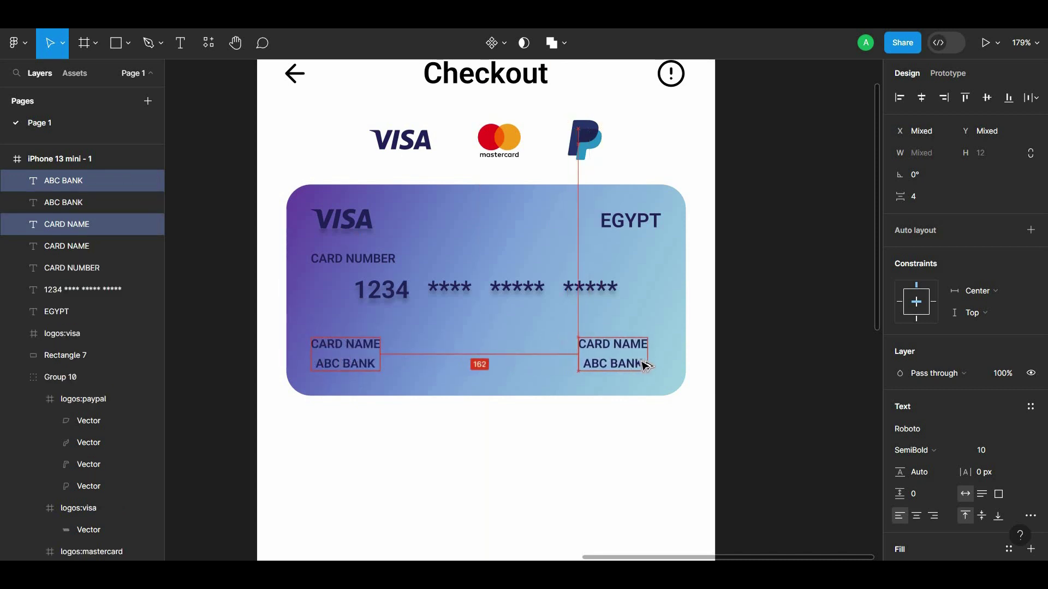
# Retype the right-hand CARD NAME and ABC BANK copies as VALID THRU and MM/YY
pyautogui.click(643, 345)
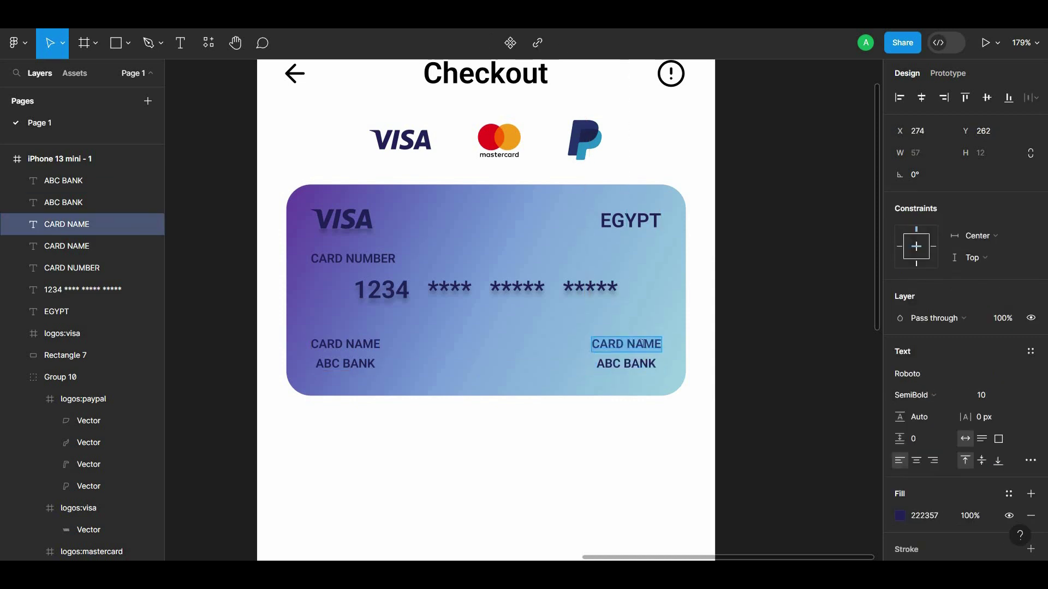
pyautogui.tripleClick(643, 345)
pyautogui.write('VALID THRU')
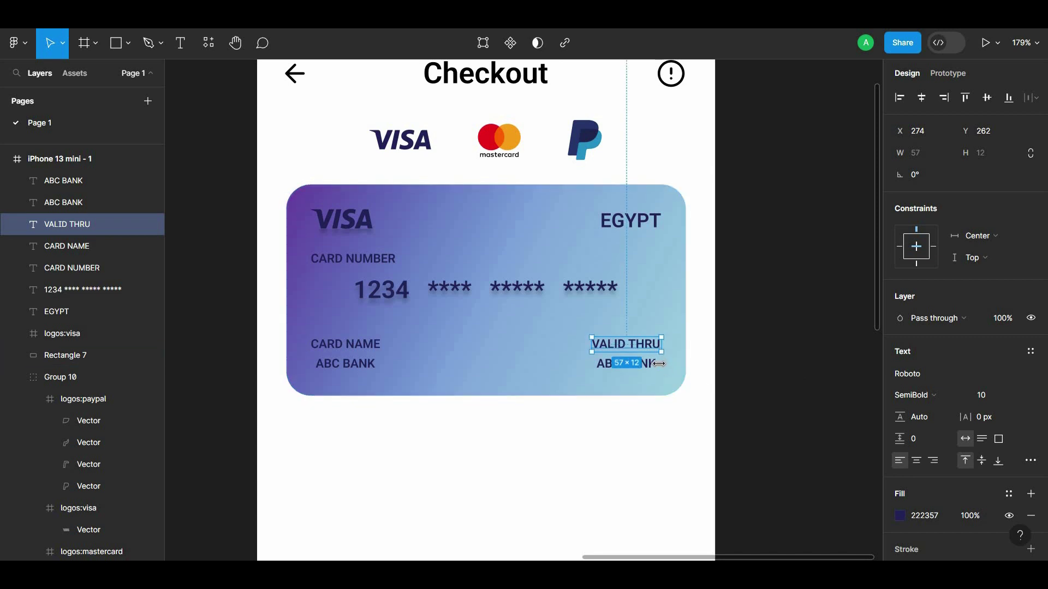
pyautogui.click(659, 365)
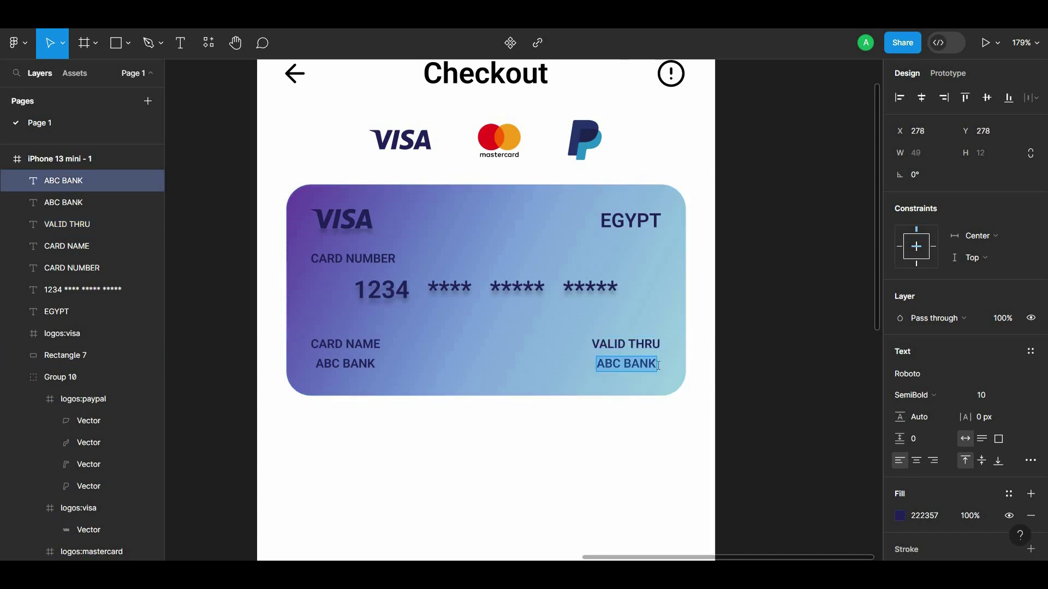
pyautogui.write('MM/')
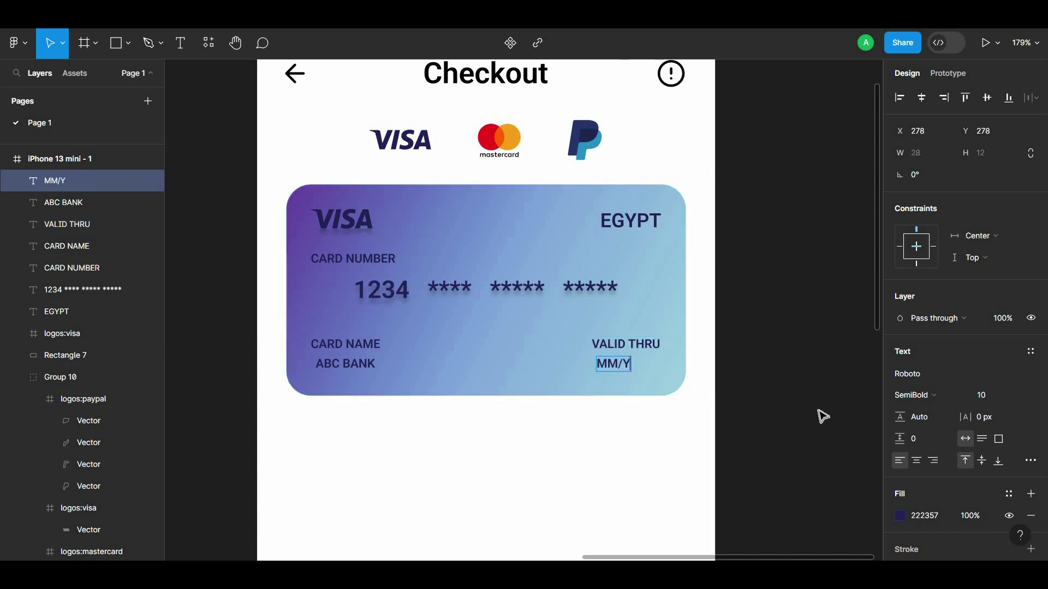
pyautogui.write('Y')
pyautogui.press('Escape')
# Centre-align MM/YY under VALID THRU
pyautogui.keyDown('shift'); pyautogui.click(647, 344); pyautogui.keyUp('shift')
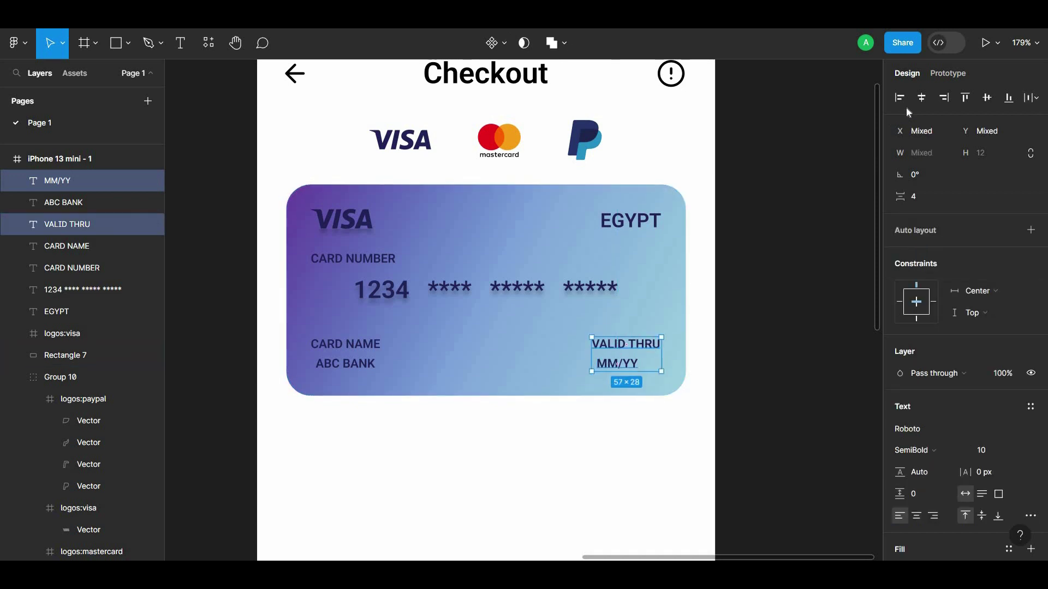
pyautogui.click(921, 97)
pyautogui.click(718, 306)
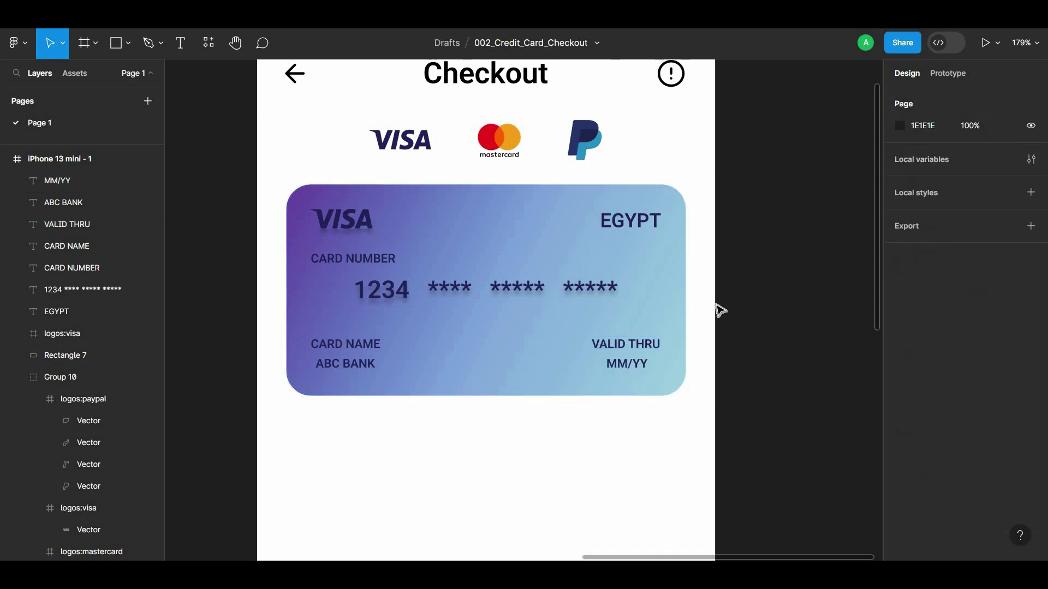
# Add a drop shadow to the card rectangle (Rectangle 7)
pyautogui.click(645, 394)
pyautogui.click(1030, 438)
pyautogui.click(749, 422)
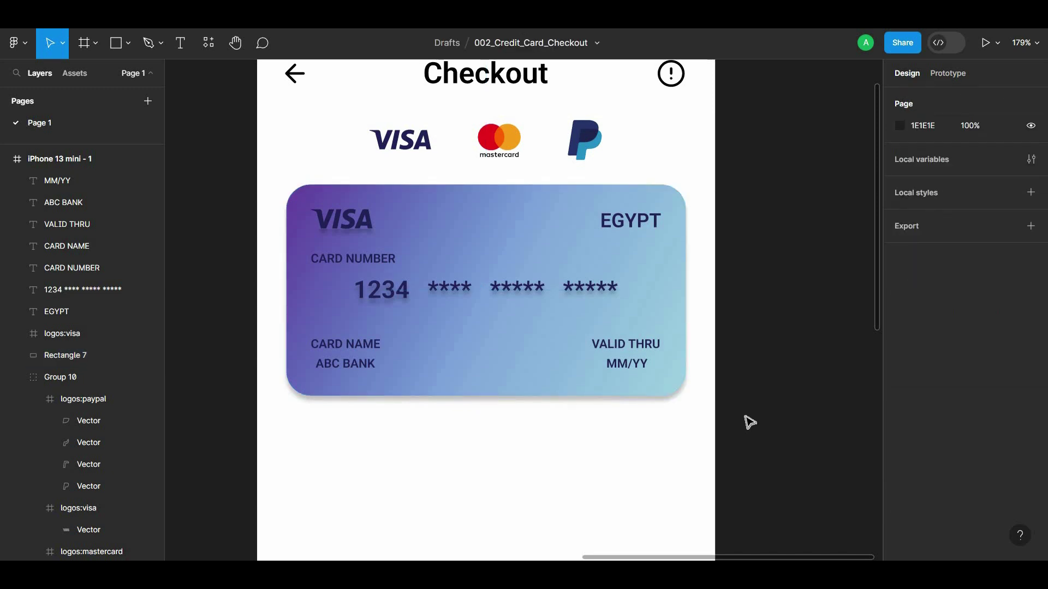
# Reduce the EGYPT text to size 14 and nudge it slightly right
pyautogui.click(633, 221)
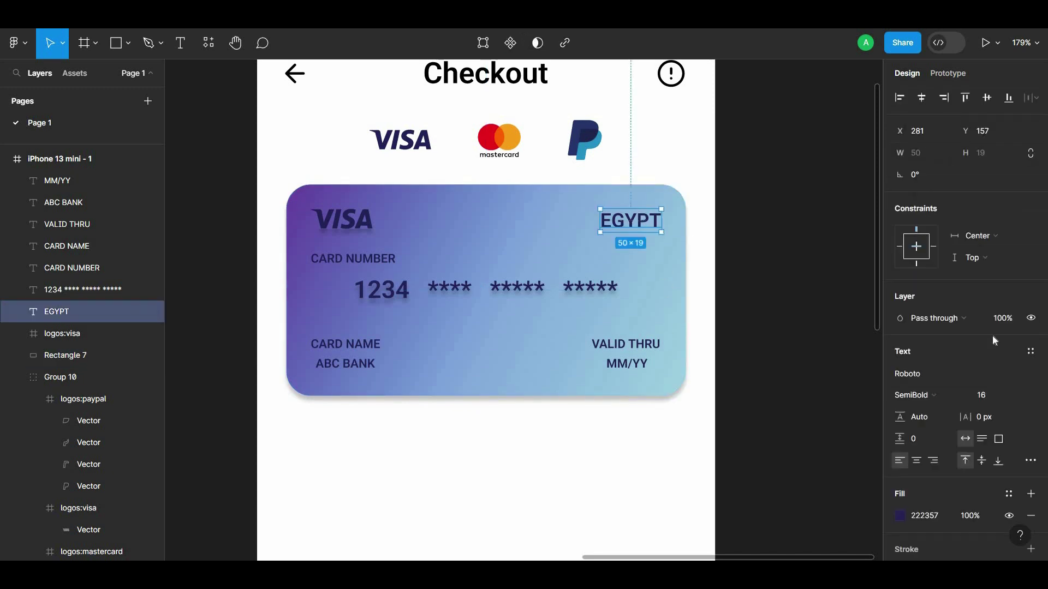
pyautogui.click(1010, 397)
pyautogui.click(1012, 358)
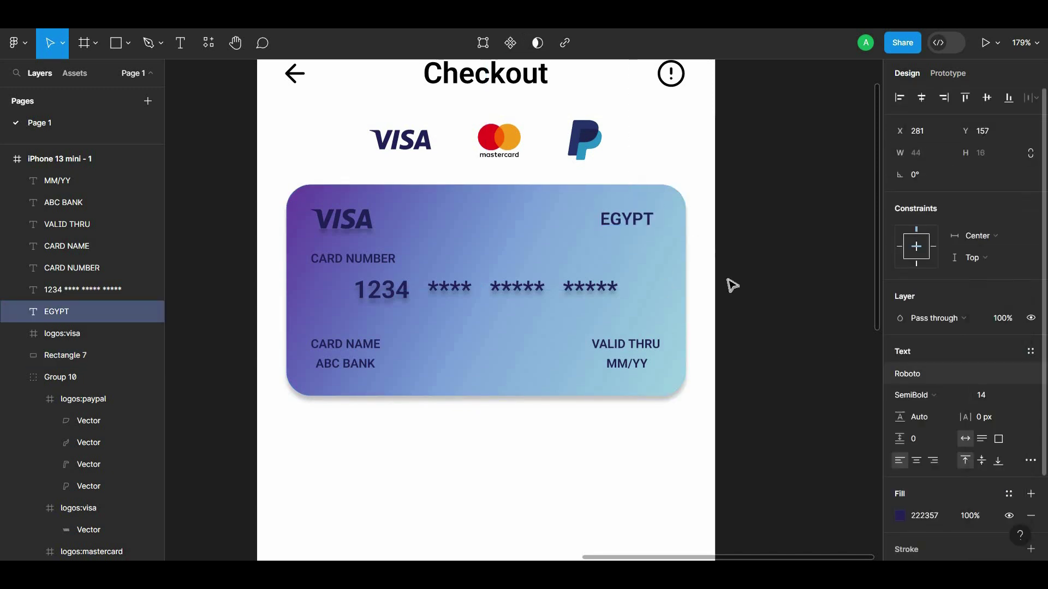
pyautogui.press('Right')
pyautogui.press('Right')
pyautogui.press('Right')
pyautogui.press('Right')
pyautogui.press('Right')
pyautogui.press('Right')
pyautogui.press('Right')
pyautogui.press('Right')
pyautogui.click(681, 221)
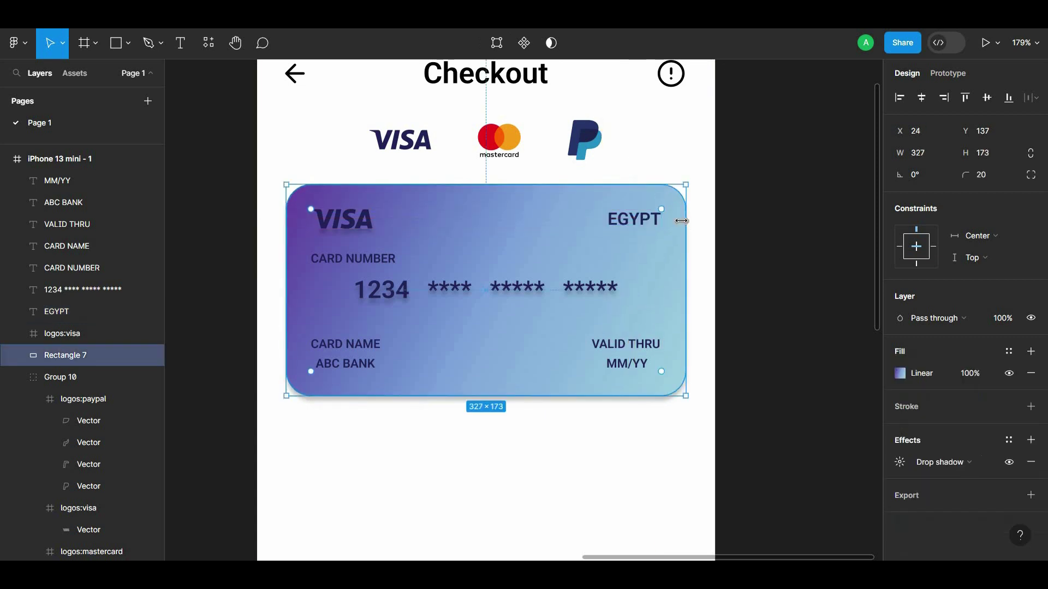
pyautogui.click(617, 288)
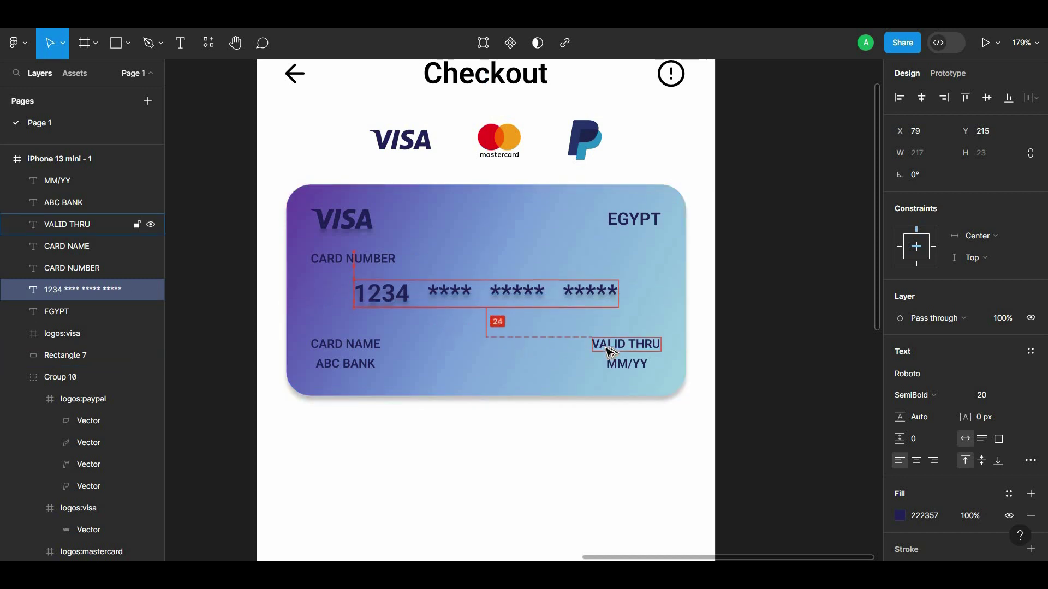
pyautogui.click(723, 323)
# Change the card gradient's right stop to a fully opaque light cyan-blue
pyautogui.keyDown('ctrl'); pyautogui.scroll(-3, 772, 381); pyautogui.keyUp('ctrl')
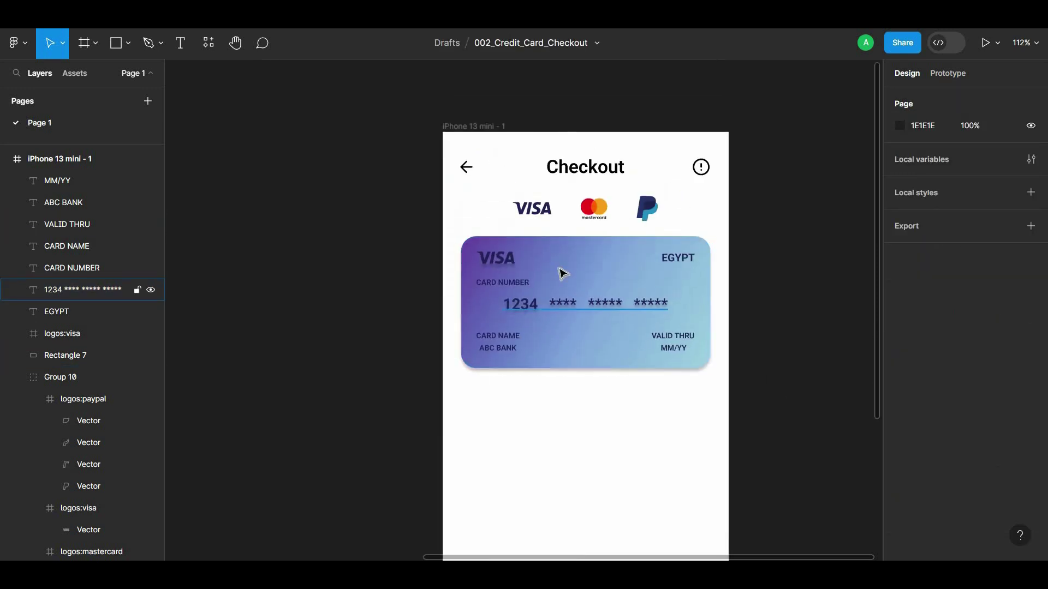
pyautogui.click(561, 273)
pyautogui.click(899, 374)
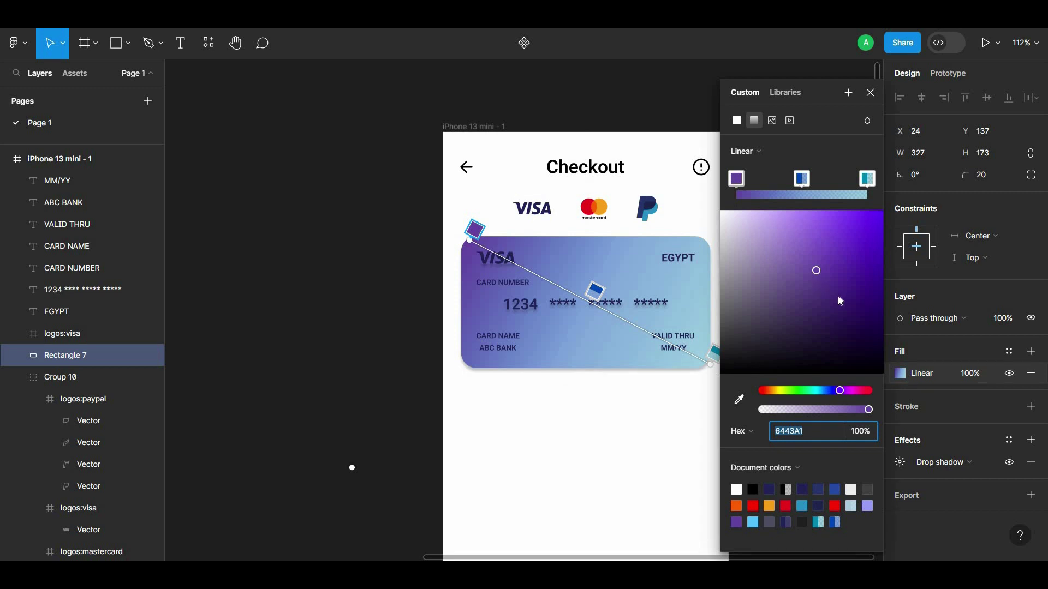
pyautogui.click(867, 178)
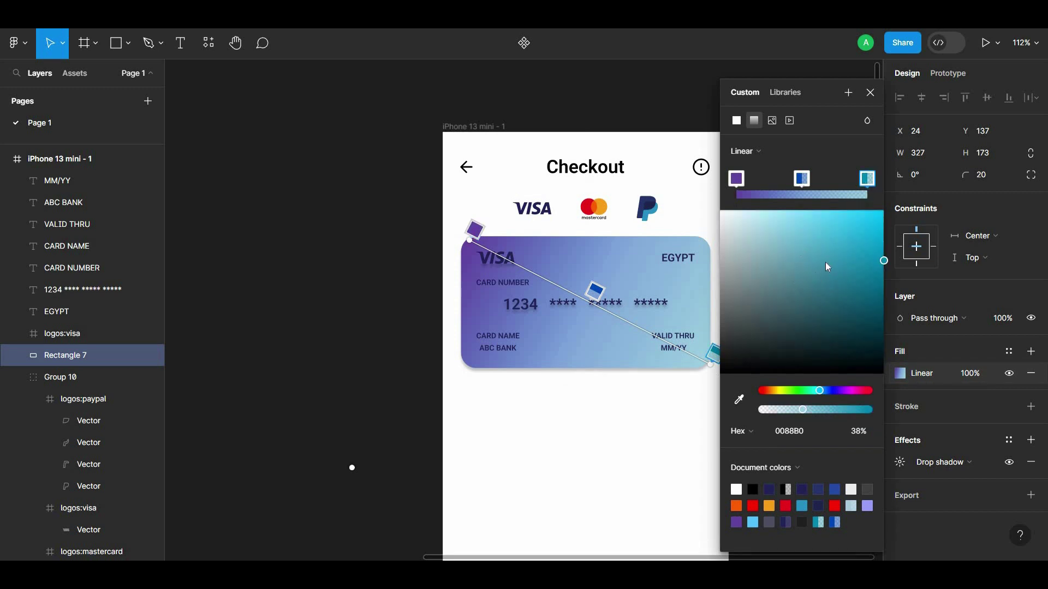
pyautogui.moveTo(825, 262)
pyautogui.mouseDown()
pyautogui.moveTo(786, 253)
pyautogui.moveTo(804, 252)
pyautogui.mouseUp()
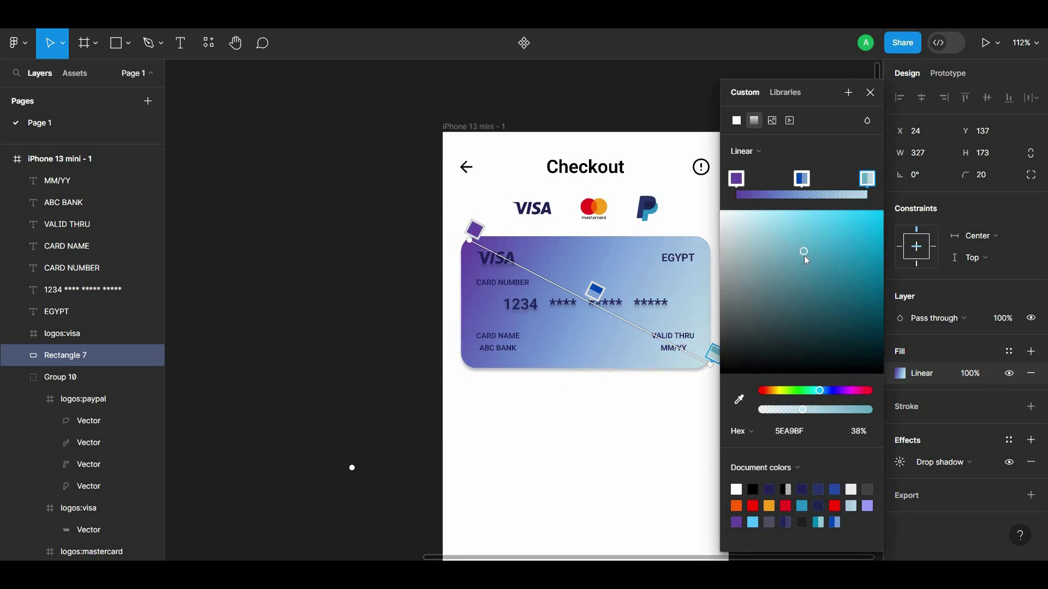
pyautogui.moveTo(802, 409); pyautogui.dragTo(916, 407)
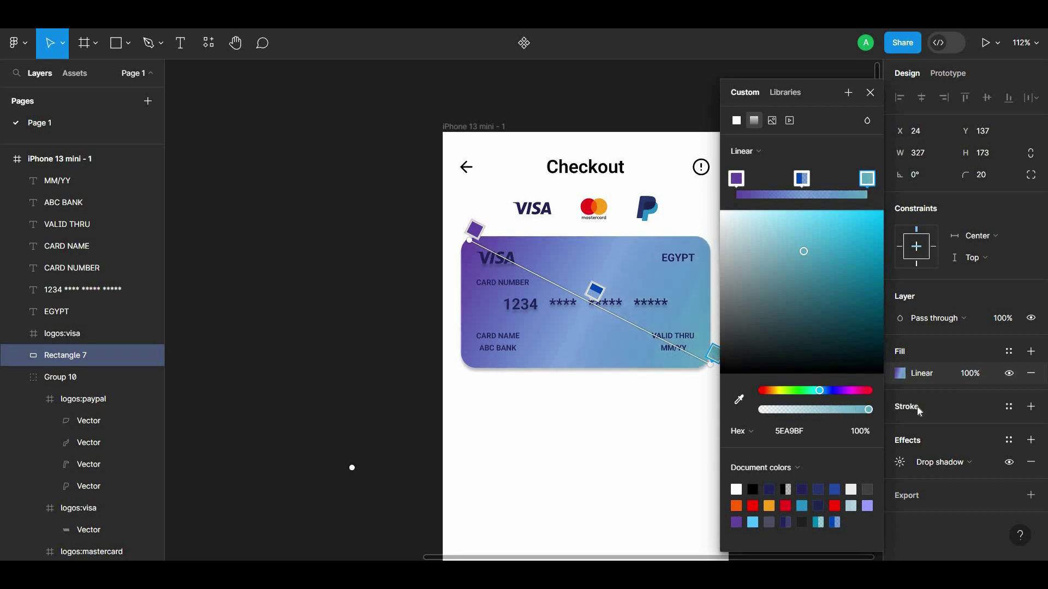
pyautogui.moveTo(775, 235)
pyautogui.mouseDown()
pyautogui.moveTo(809, 276)
pyautogui.moveTo(794, 275)
pyautogui.mouseUp()
# Shift the gradient's left stop from purple to a muted teal
pyautogui.click(736, 179)
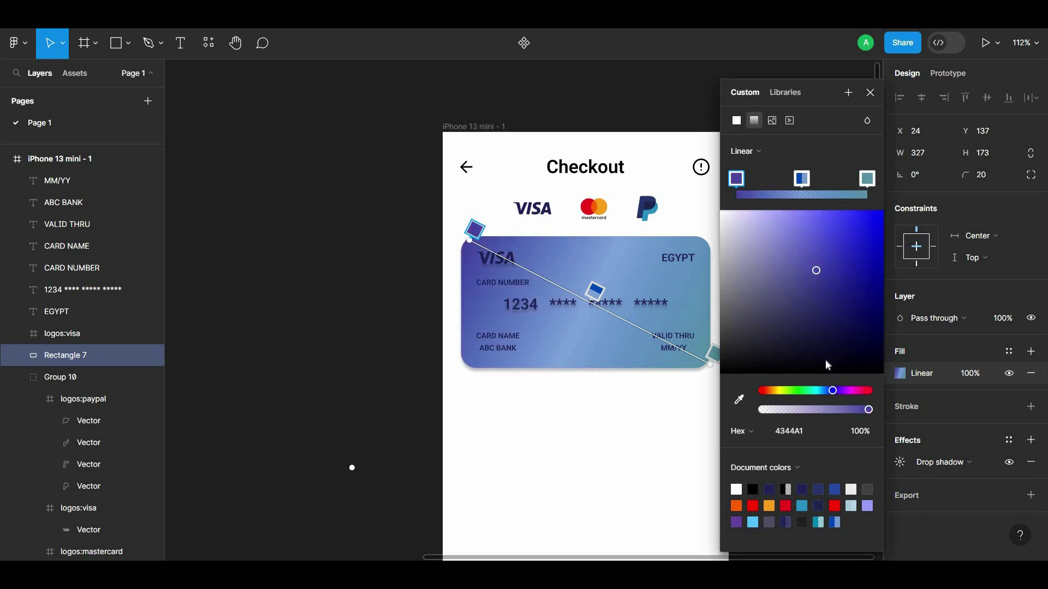
pyautogui.click(840, 391)
pyautogui.moveTo(839, 391); pyautogui.dragTo(828, 391)
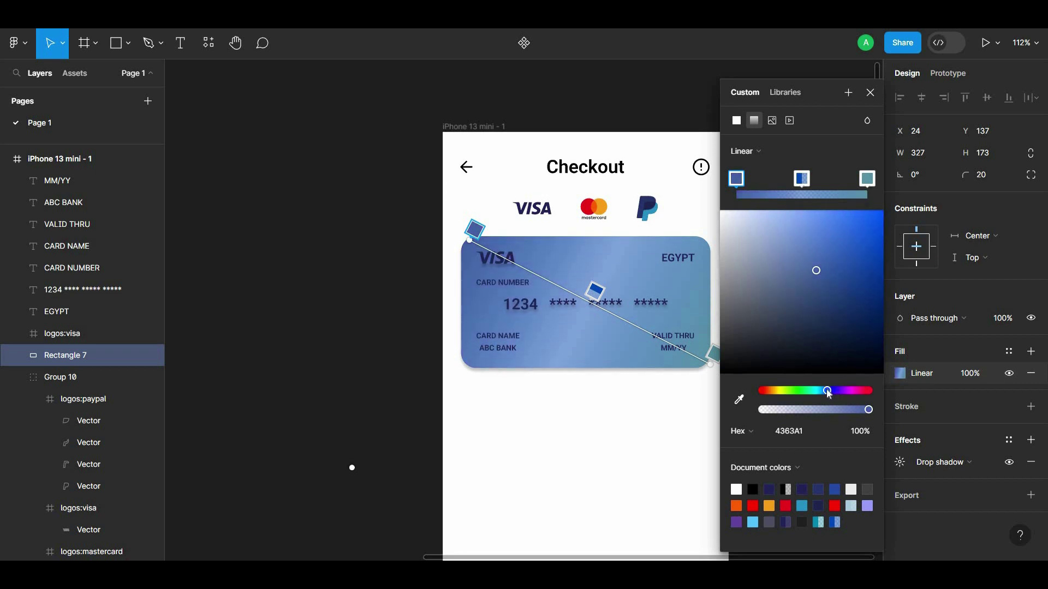
pyautogui.moveTo(827, 389); pyautogui.dragTo(825, 389)
pyautogui.click(847, 272)
pyautogui.moveTo(848, 290); pyautogui.dragTo(832, 287)
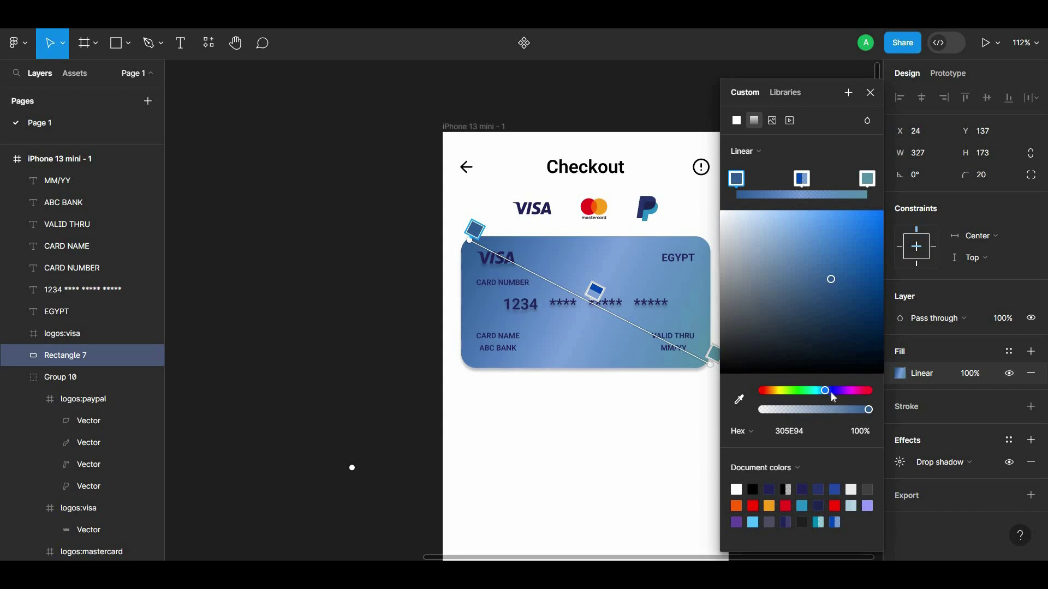
pyautogui.moveTo(833, 391); pyautogui.dragTo(805, 391)
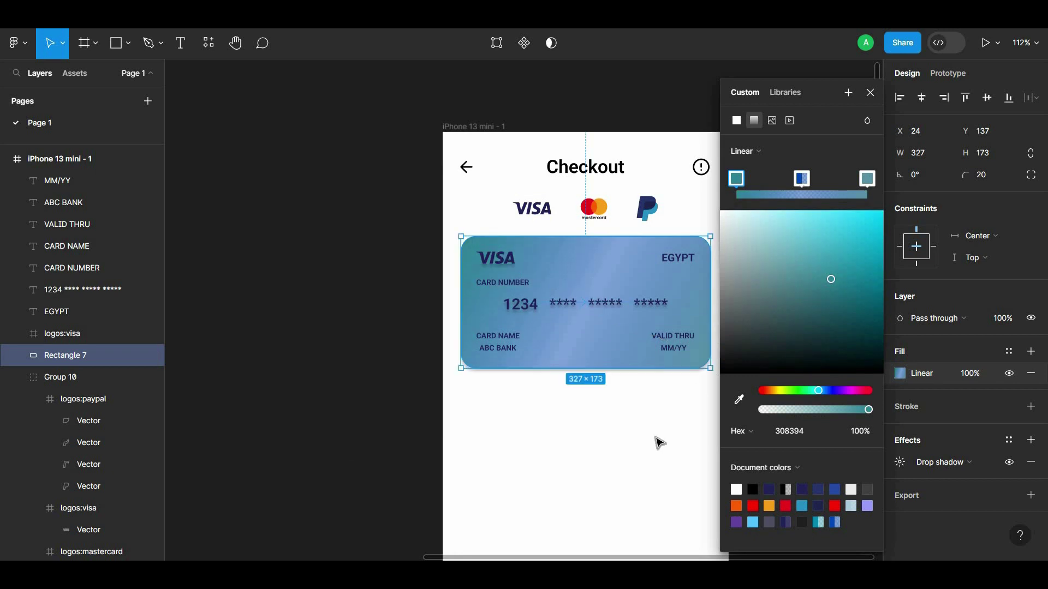
pyautogui.press('Escape')
pyautogui.scroll(-3, 764, 180)
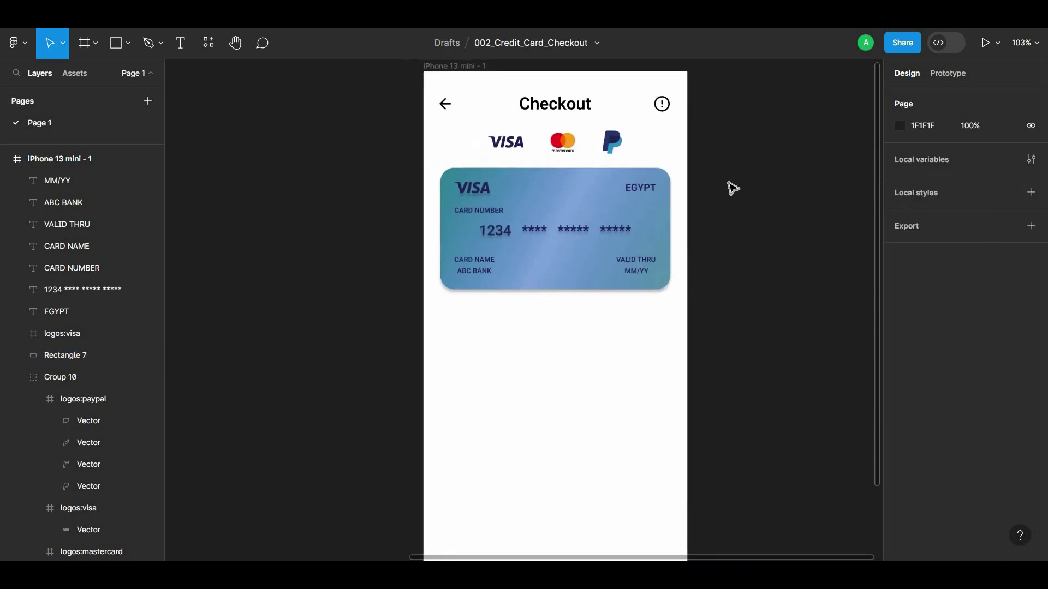
# Place a copy of EGYPT below the card and retype it as Card Number
pyautogui.scroll(-2, 733, 189)
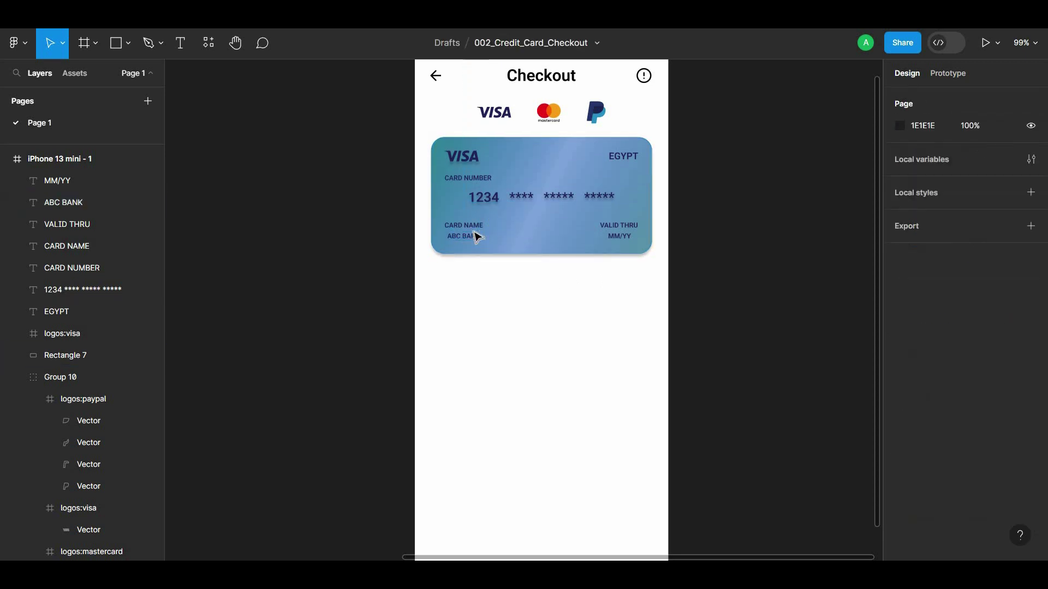
pyautogui.moveTo(624, 156)
pyautogui.mouseDown()
pyautogui.moveTo(625, 300)
pyautogui.moveTo(448, 285)
pyautogui.mouseUp()
pyautogui.doubleClick(449, 285)
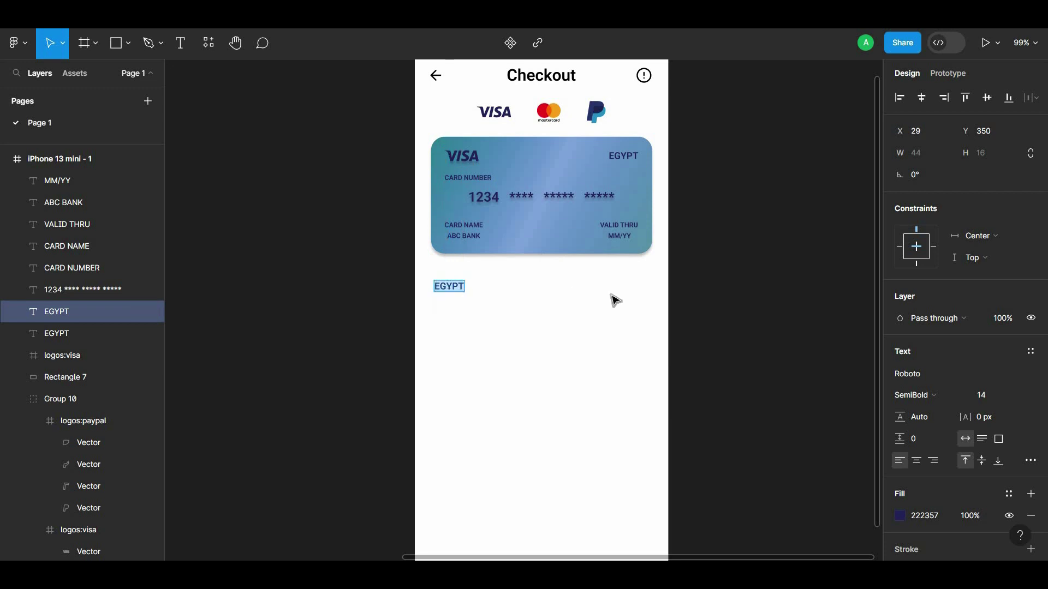
pyautogui.write('CA')
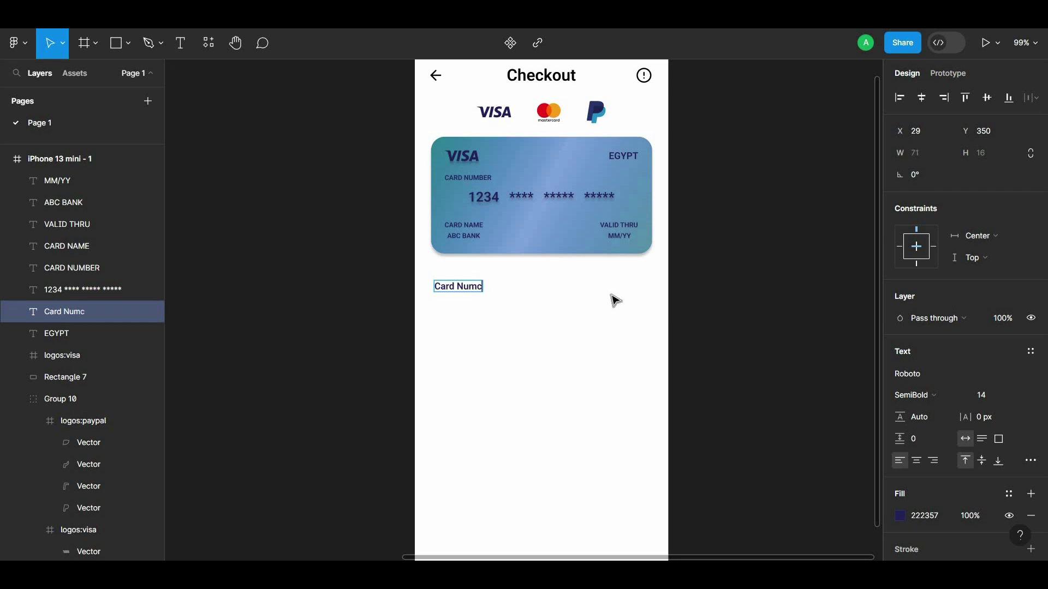
pyautogui.press('Escape')
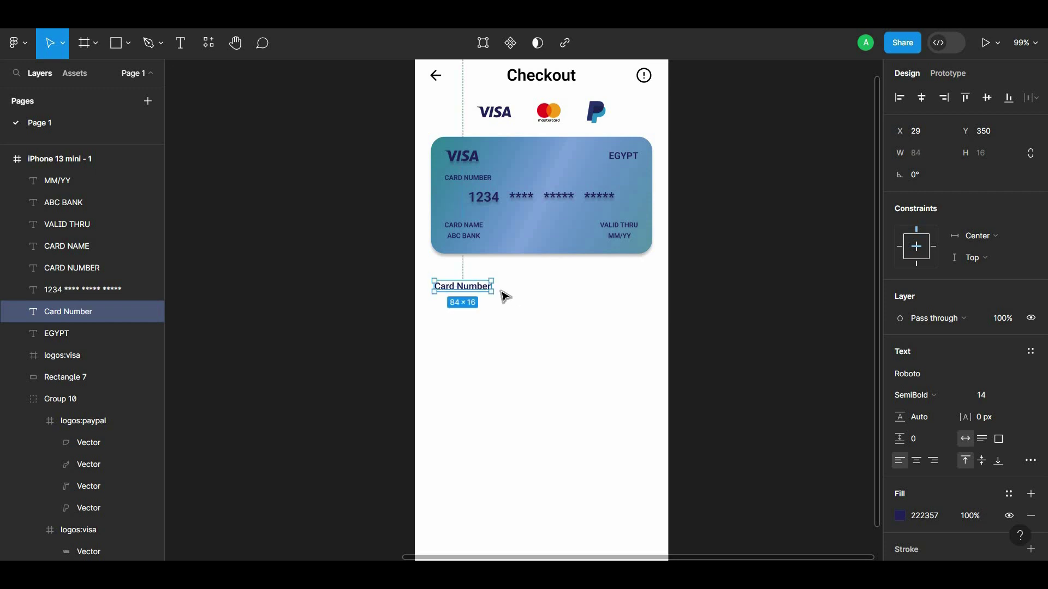
# Add a bright red asterisk in front of Card Number
pyautogui.doubleClick(455, 285)
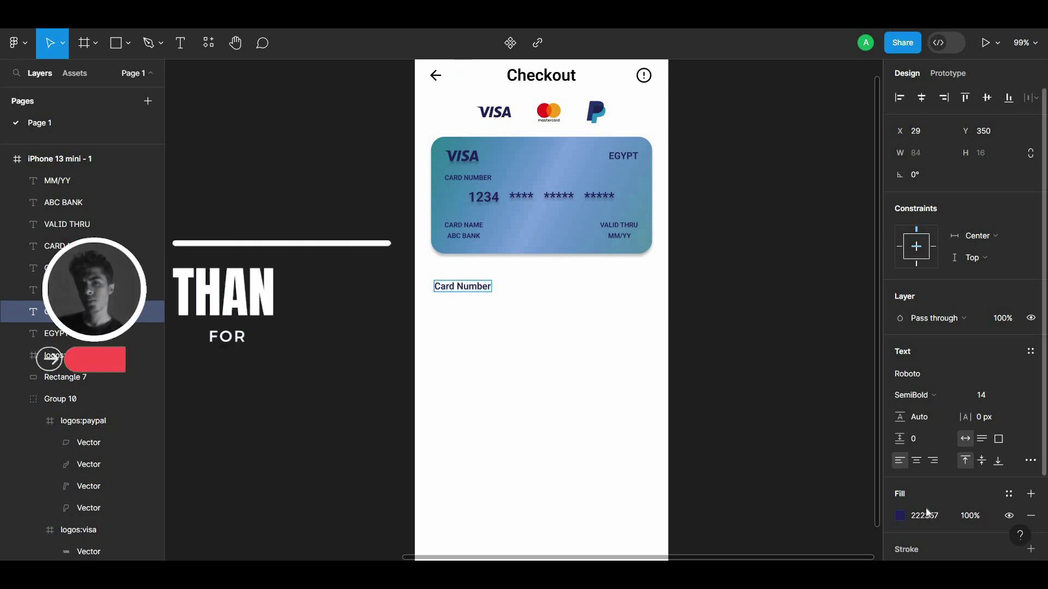
pyautogui.click(899, 516)
pyautogui.moveTo(830, 390); pyautogui.dragTo(867, 391)
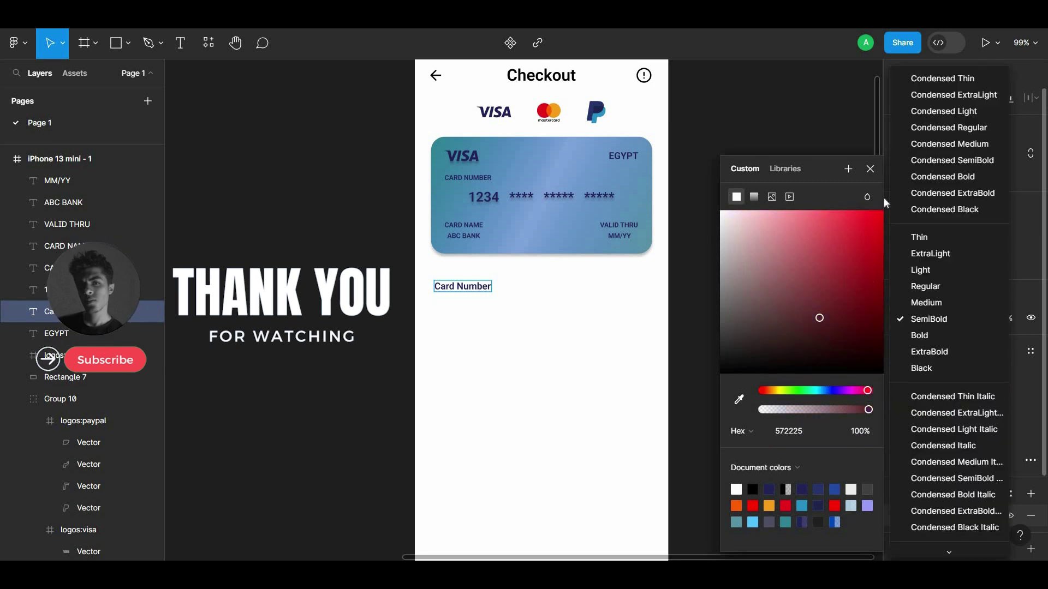
pyautogui.moveTo(826, 254); pyautogui.dragTo(884, 210)
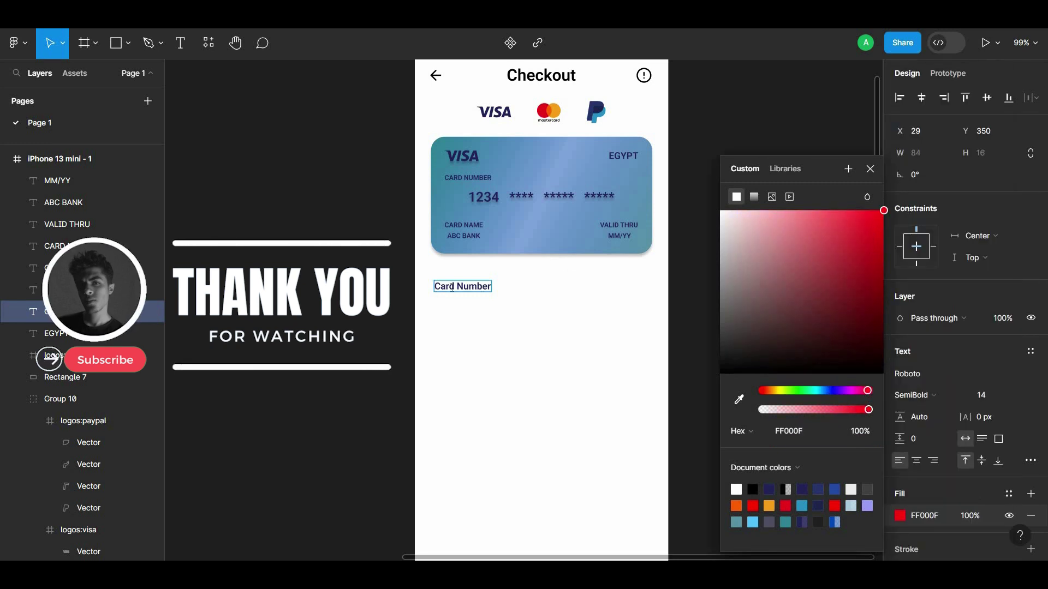
pyautogui.write('*')
pyautogui.press('Escape')
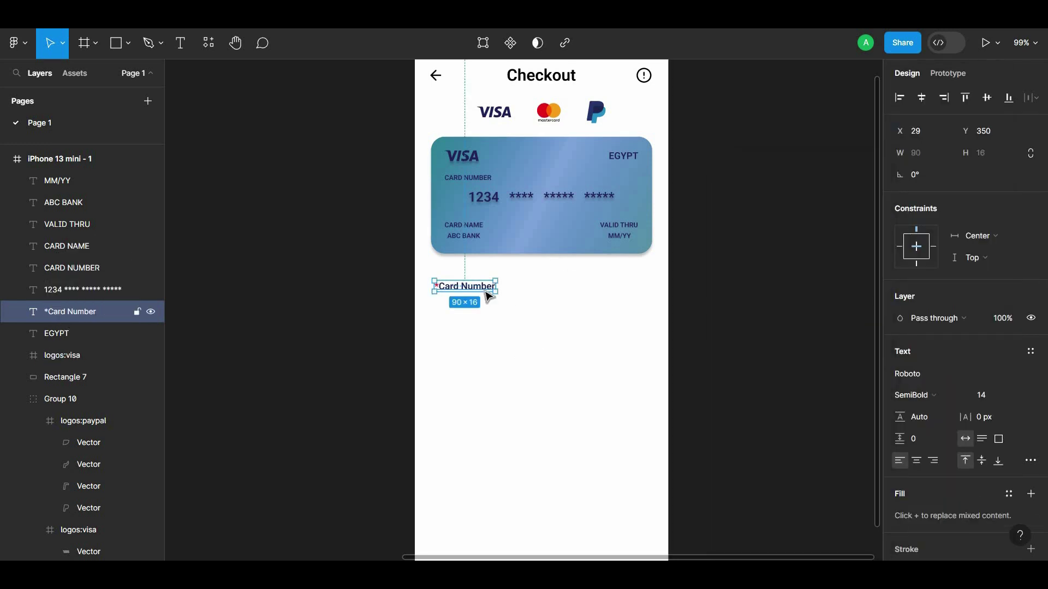
# Set the *Card Number label to size 12 and move it up toward the card
pyautogui.click(1017, 395)
pyautogui.press('Escape')
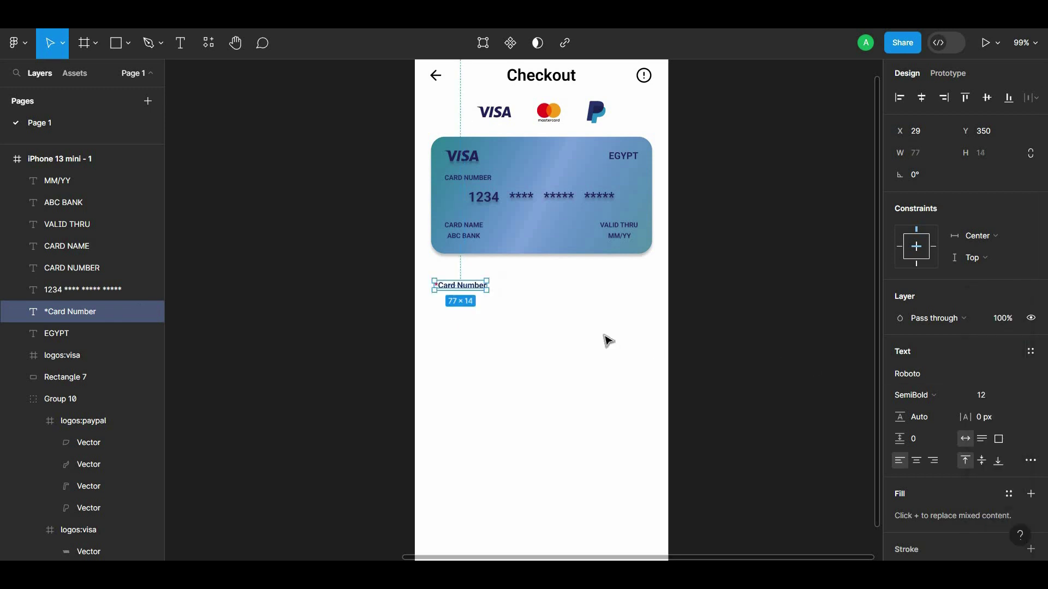
pyautogui.click(604, 339)
pyautogui.moveTo(461, 291); pyautogui.dragTo(478, 256)
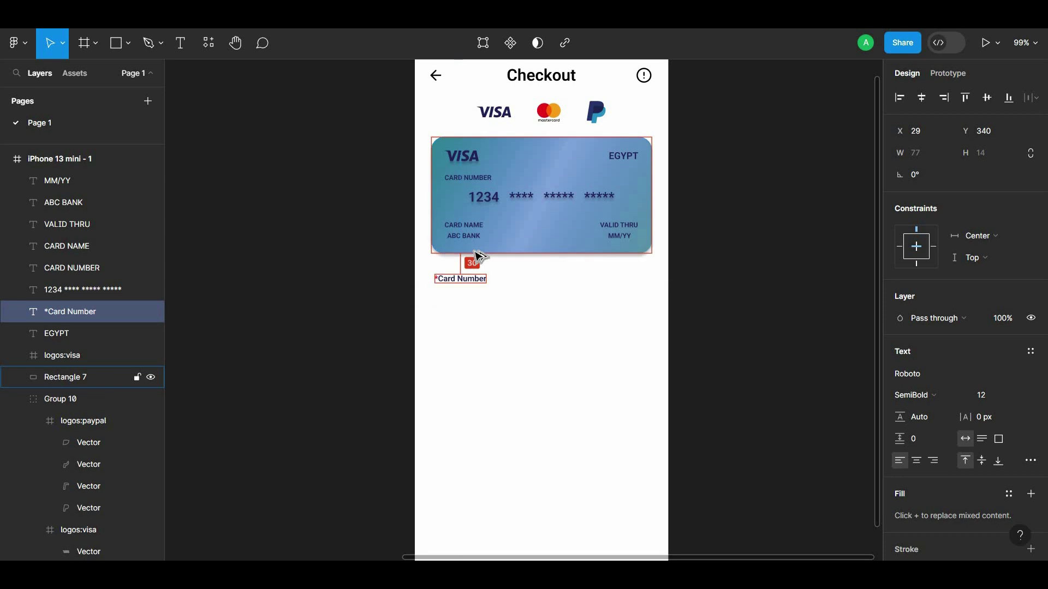
pyautogui.moveTo(479, 257); pyautogui.dragTo(479, 253)
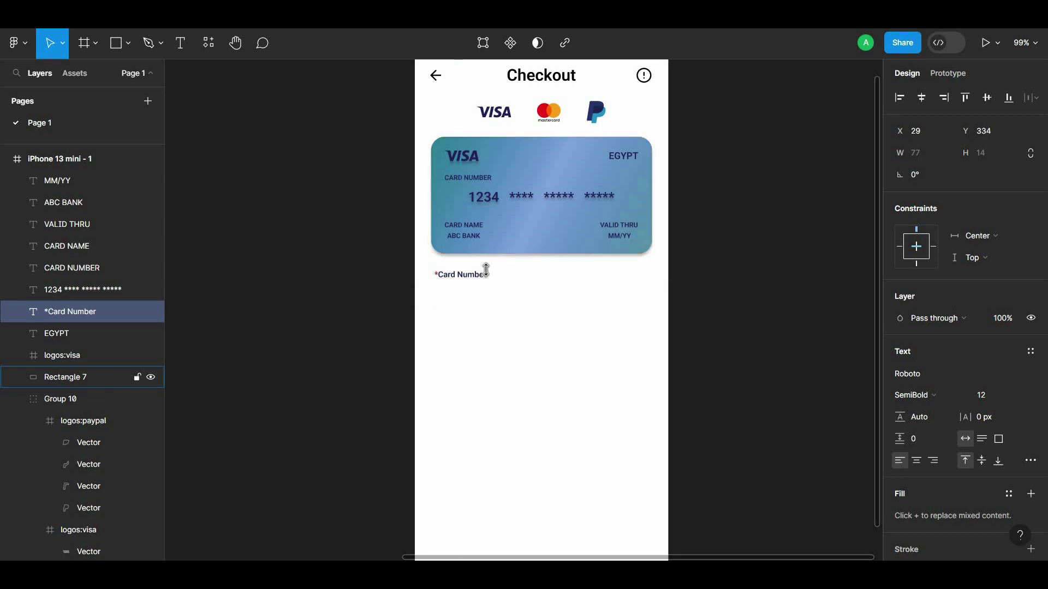
pyautogui.click(483, 315)
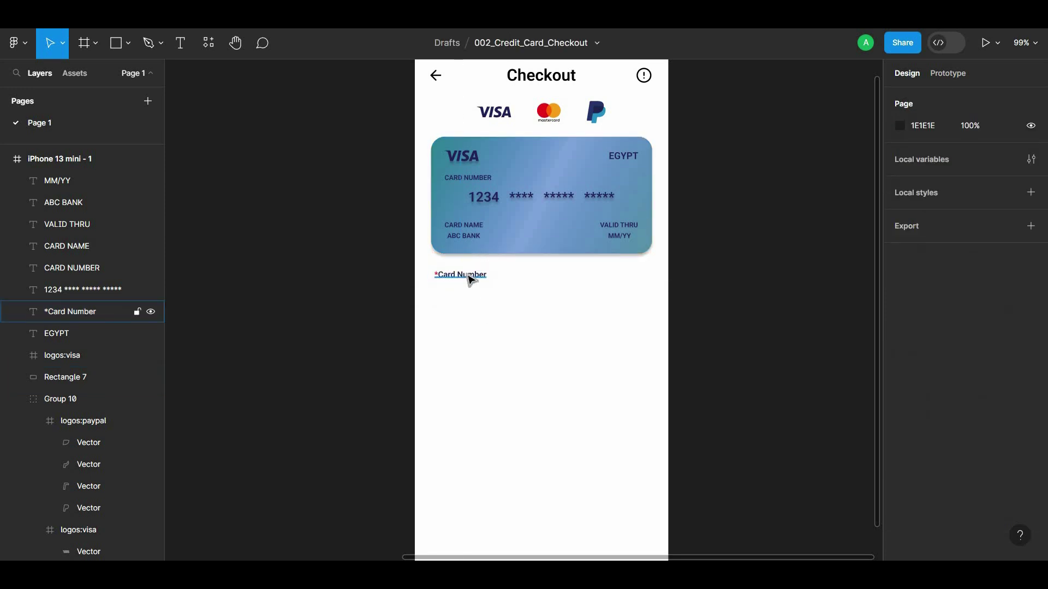
# Draw a card-wide 327×48 grey input box under the label with corner radius 13
pyautogui.click(121, 47)
pyautogui.moveTo(437, 290); pyautogui.dragTo(652, 323)
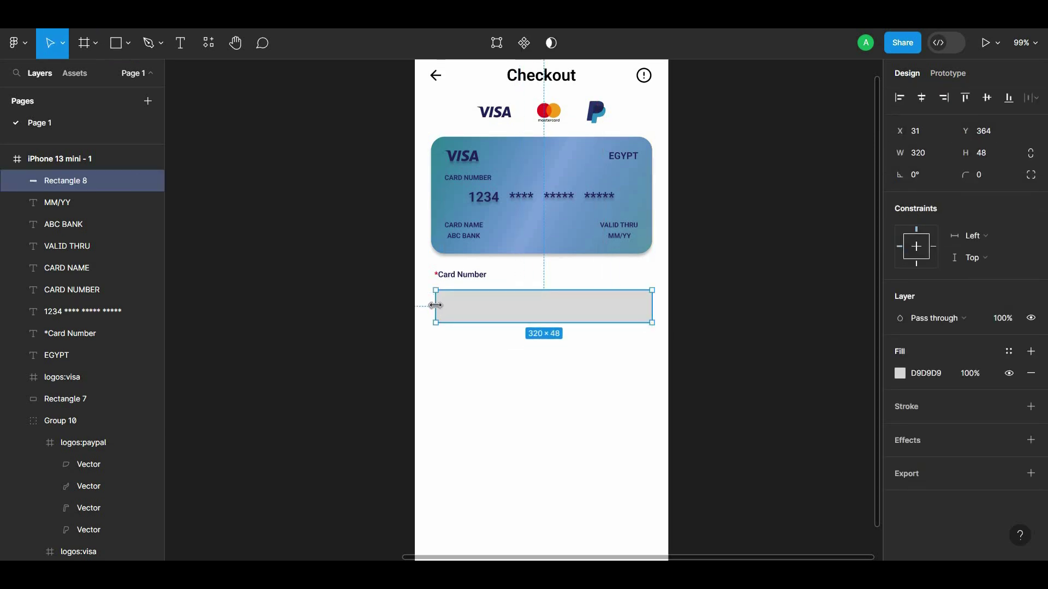
pyautogui.moveTo(436, 305); pyautogui.dragTo(432, 306)
pyautogui.scroll(3, 532, 326)
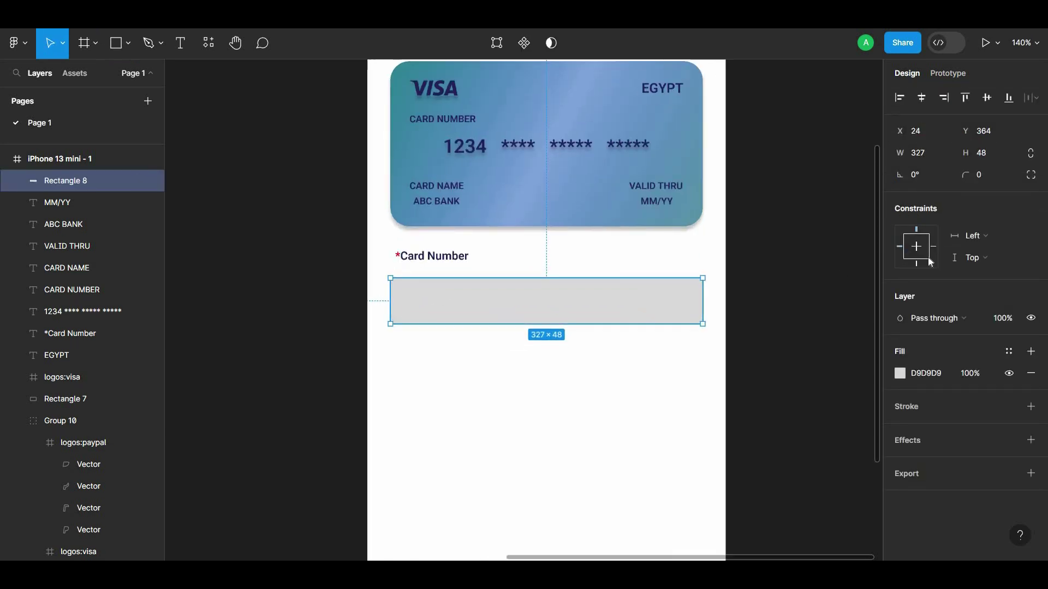
pyautogui.moveTo(965, 174); pyautogui.dragTo(108, 184)
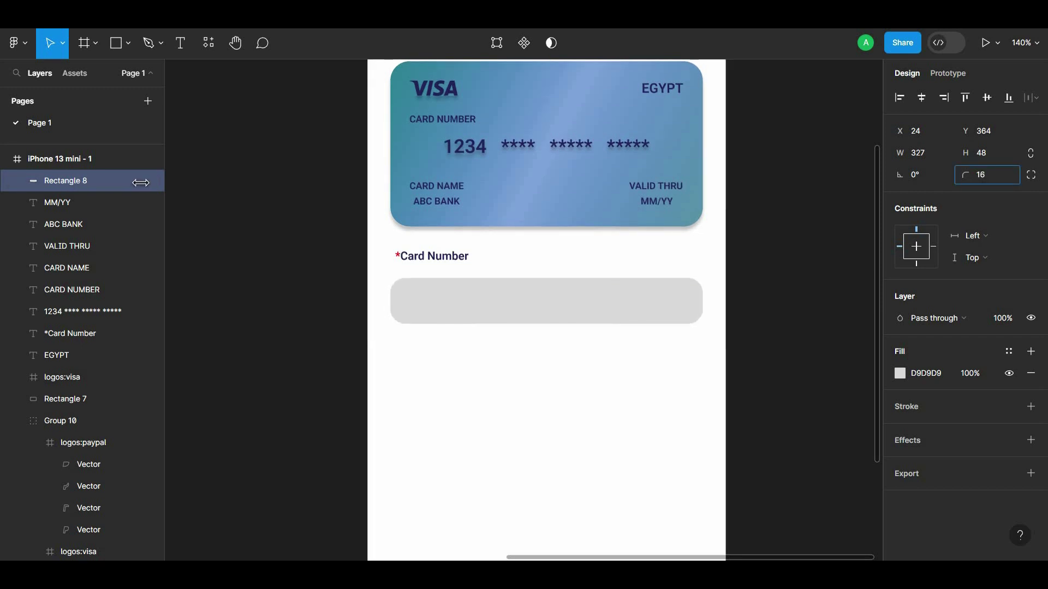
pyautogui.moveTo(141, 182); pyautogui.dragTo(101, 181)
pyautogui.click(535, 370)
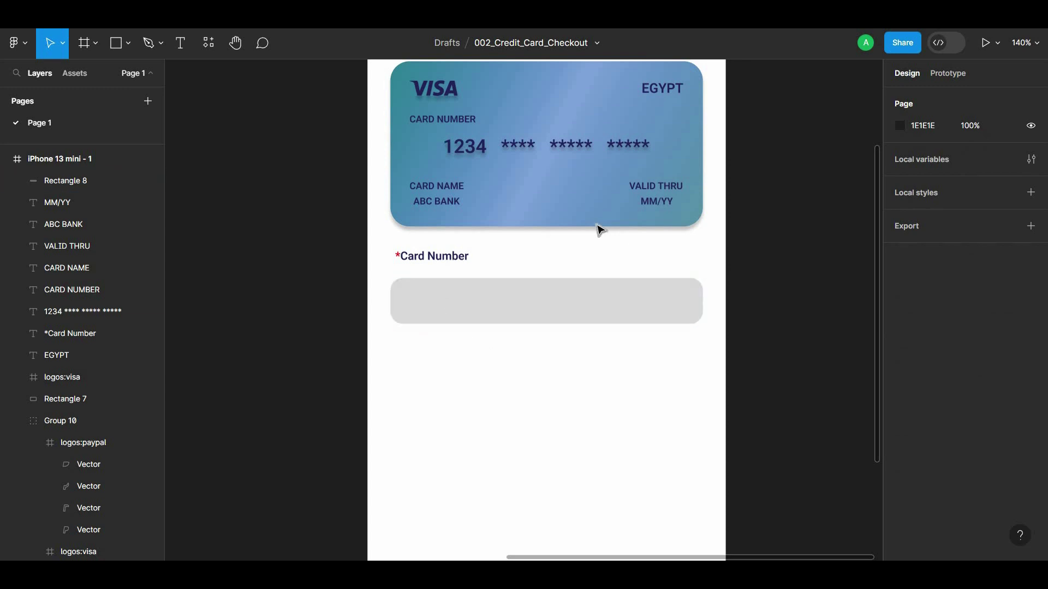
# Place a copy of the EGYPT text onto the input box
pyautogui.scroll(2, 672, 150)
pyautogui.moveTo(673, 150)
pyautogui.mouseDown()
pyautogui.moveTo(659, 361)
pyautogui.moveTo(429, 376)
pyautogui.mouseUp()
pyautogui.rightClick(657, 352)
# Bring the copied text to the front and replace EGYPT with 1234
pyautogui.click(682, 268)
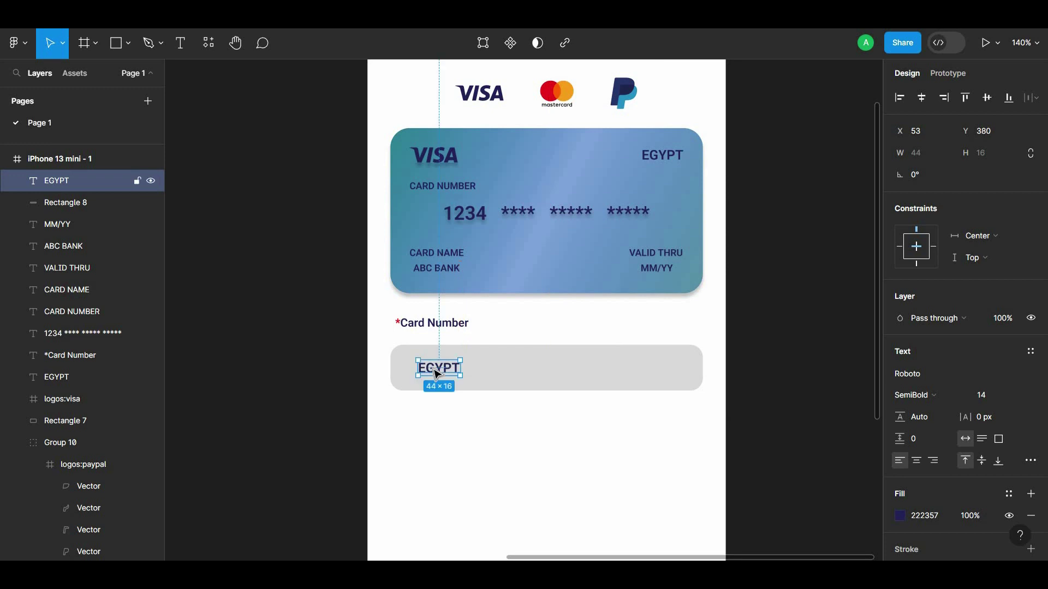
pyautogui.click(901, 516)
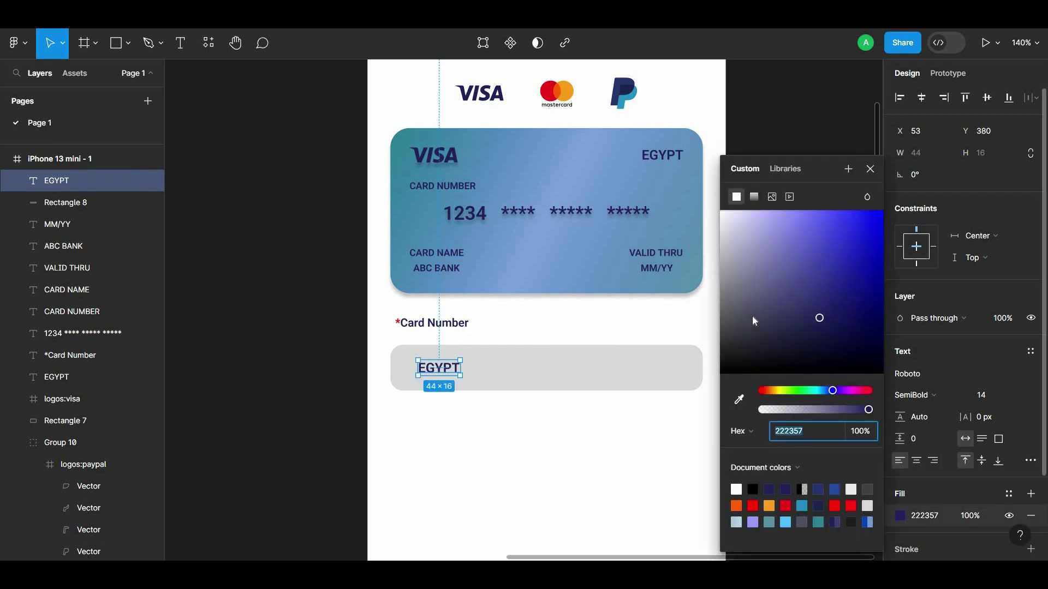
pyautogui.moveTo(792, 311)
pyautogui.mouseDown()
pyautogui.moveTo(729, 320)
pyautogui.moveTo(715, 295)
pyautogui.mouseUp()
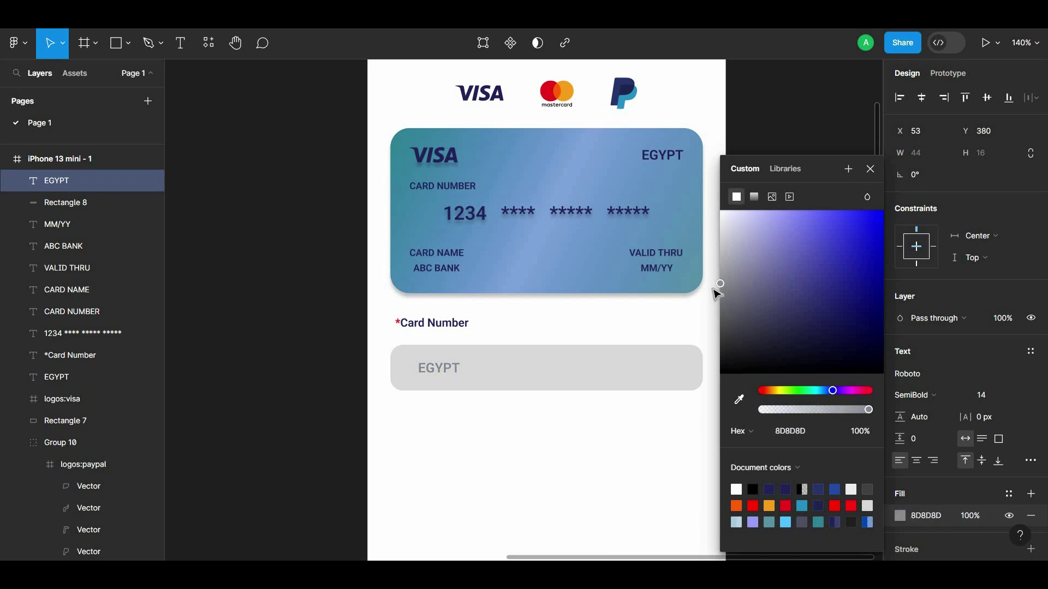
pyautogui.click(428, 374)
pyautogui.doubleClick(431, 370)
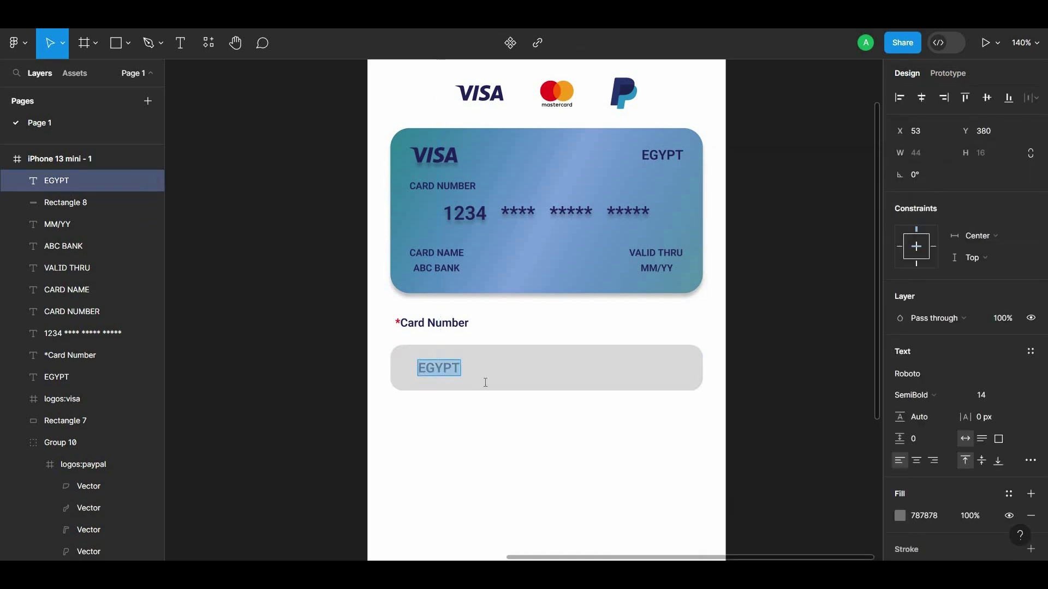
pyautogui.write('1234')
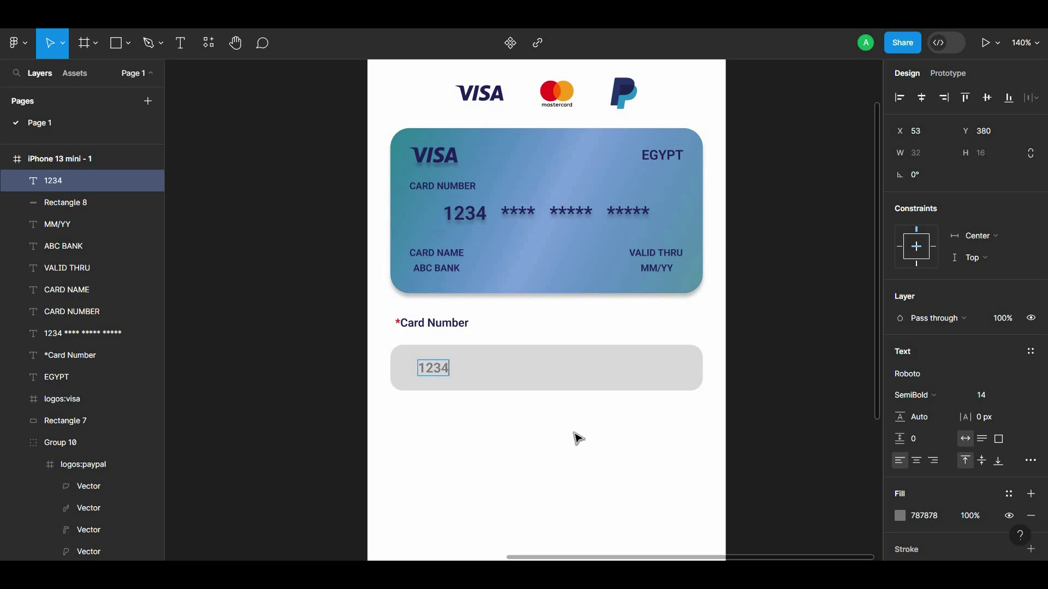
pyautogui.press('Escape')
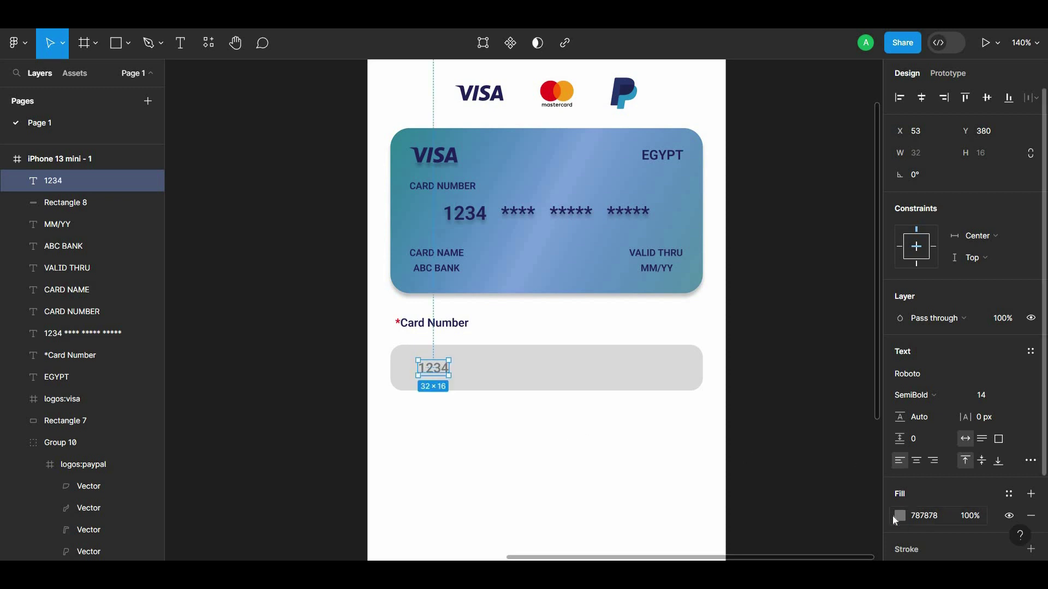
# Set the 1234 text fill to 1E1E1E and nudge it toward the box's left edge
pyautogui.click(899, 515)
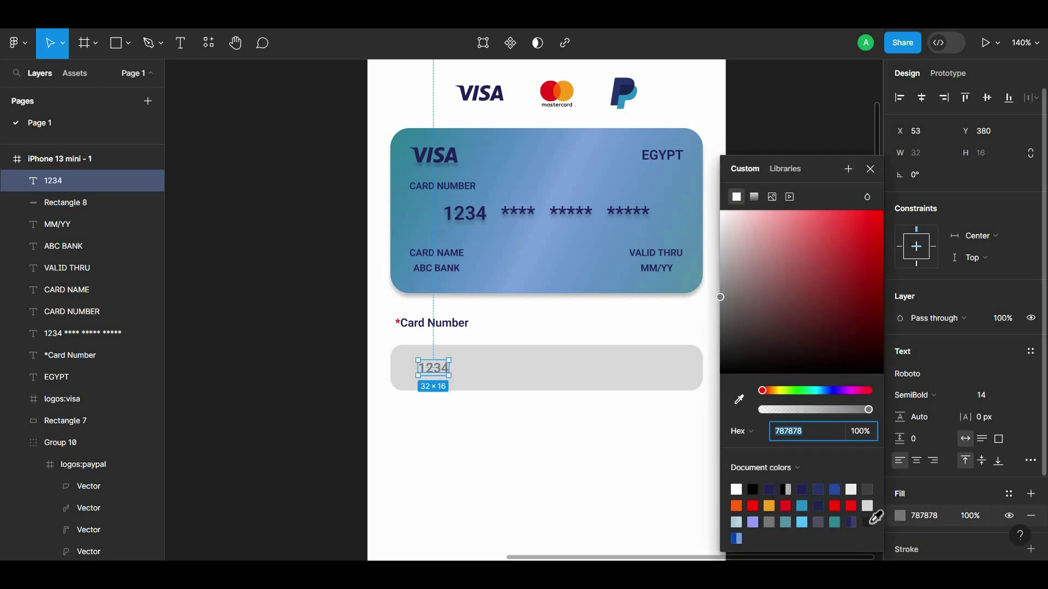
pyautogui.click(872, 521)
pyautogui.click(610, 436)
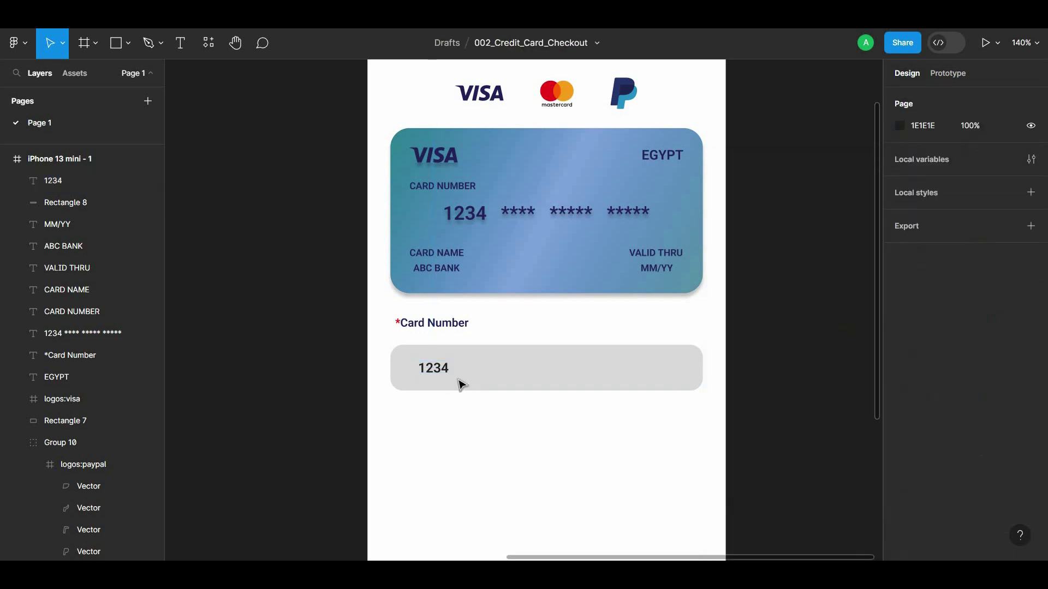
pyautogui.click(491, 369)
pyautogui.keyDown('shift'); pyautogui.click(492, 369); pyautogui.keyUp('shift')
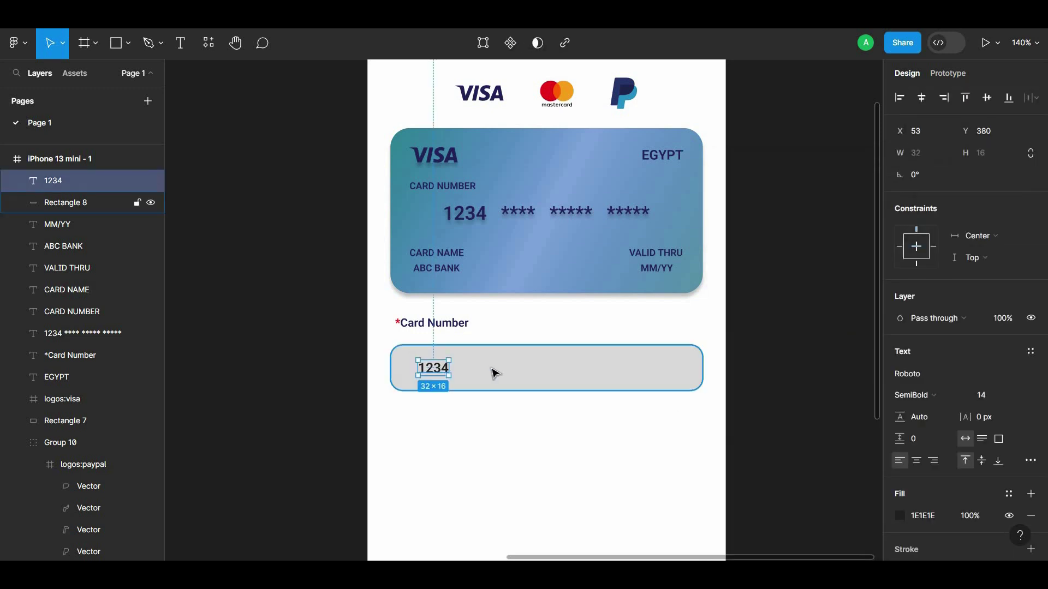
pyautogui.click(573, 487)
pyautogui.click(437, 369)
pyautogui.press('super+space')
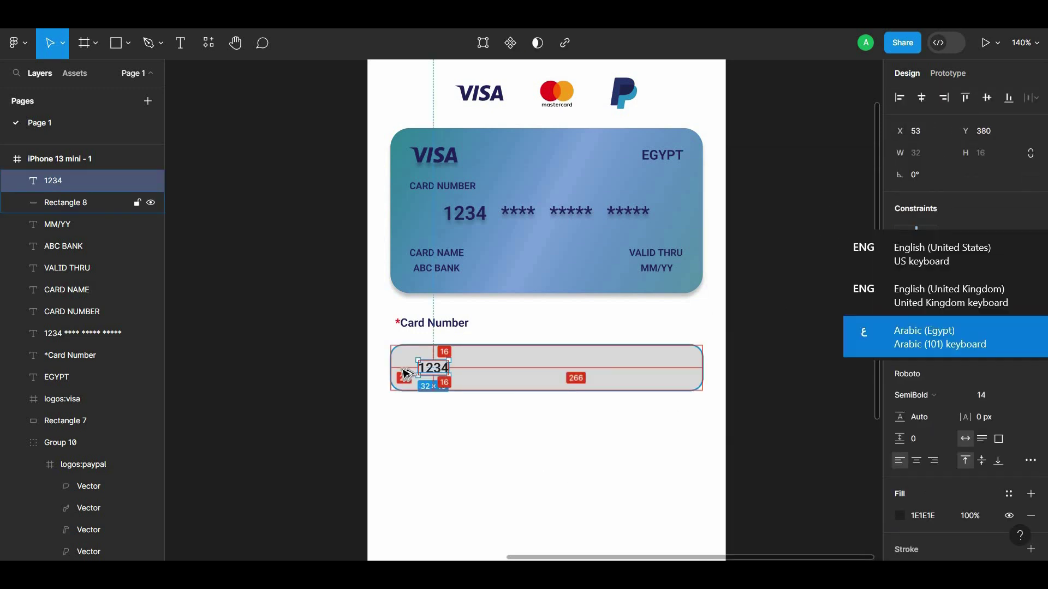
pyautogui.press('Left')
pyautogui.press('Left')
pyautogui.press('Left')
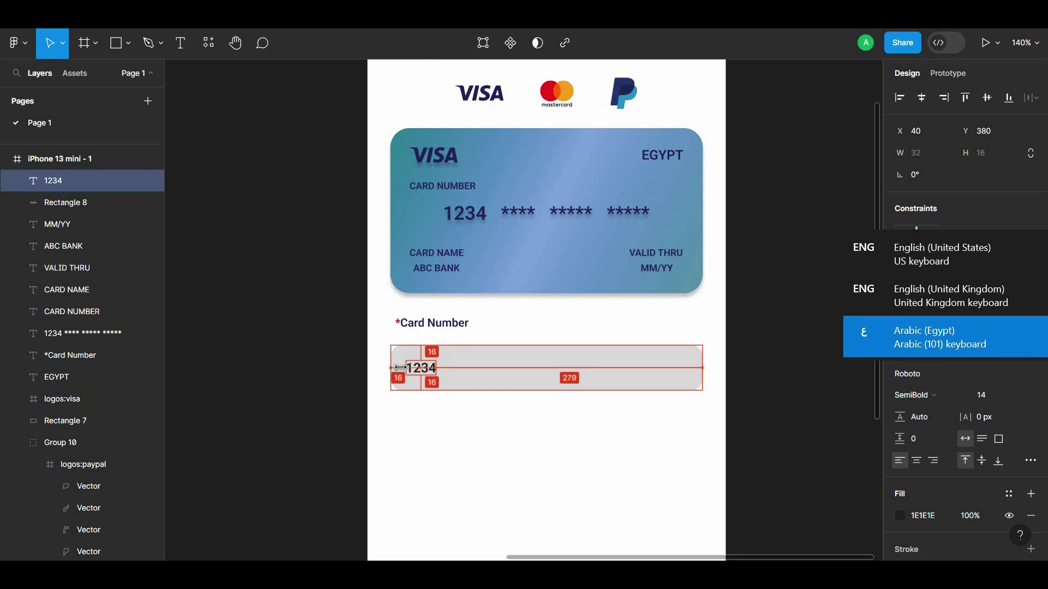
pyautogui.click(441, 441)
# Add a drop shadow to the grey Card Number box (Rectangle 8)
pyautogui.scroll(-1, 440, 441)
pyautogui.click(595, 372)
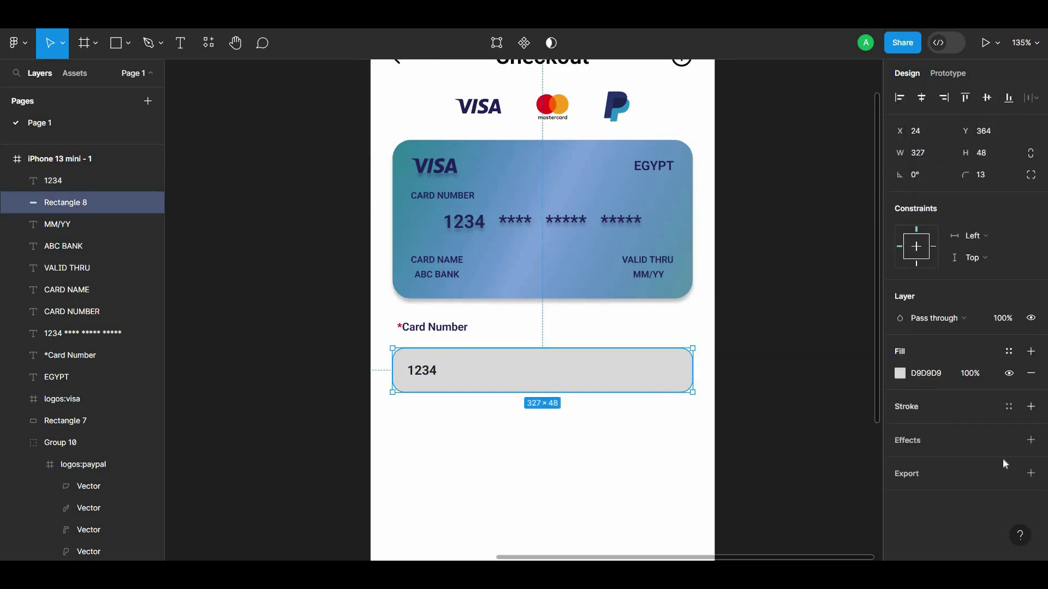
pyautogui.click(1031, 438)
pyautogui.click(636, 440)
pyautogui.scroll(-1, 640, 442)
# Nudge the Card Number field and its 1234 text up closer to the label
pyautogui.scroll(-3, 640, 442)
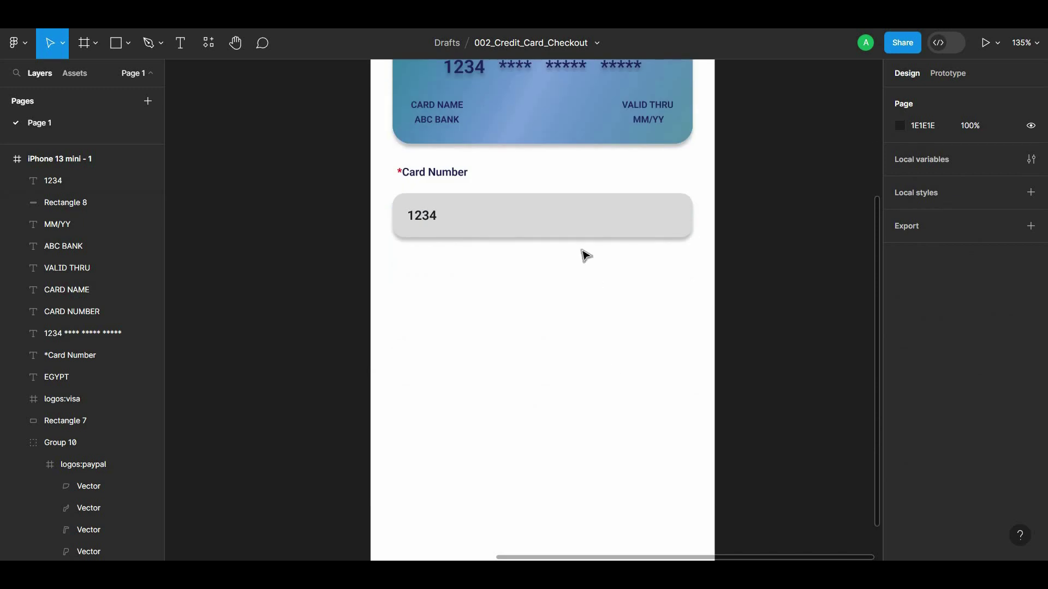
pyautogui.click(582, 235)
pyautogui.keyDown('shift'); pyautogui.click(424, 218); pyautogui.keyUp('shift')
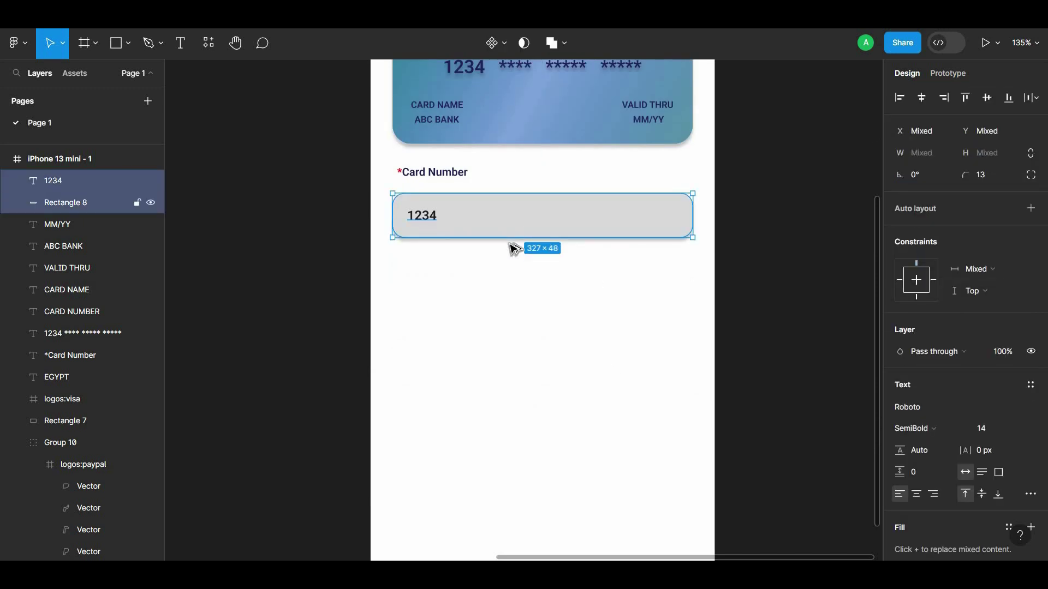
pyautogui.moveTo(510, 243); pyautogui.dragTo(529, 281)
pyautogui.hotkey('ctrl', 'z')
pyautogui.keyDown('shift'); pyautogui.click(429, 219); pyautogui.keyUp('shift')
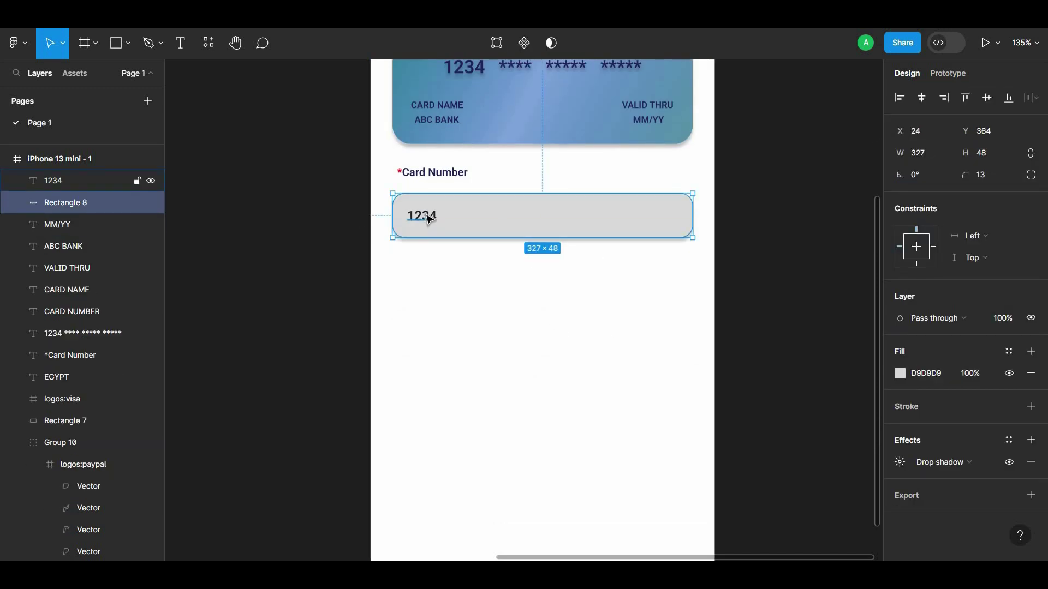
pyautogui.keyDown('shift'); pyautogui.click(432, 172); pyautogui.keyUp('shift')
pyautogui.click(358, 227)
pyautogui.click(414, 218)
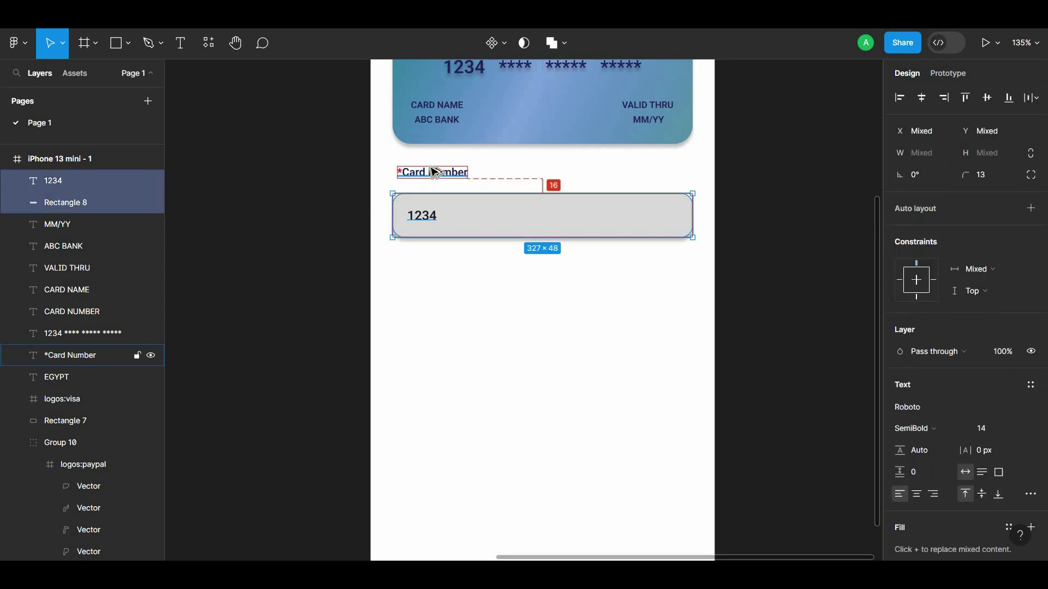
pyautogui.press('Up')
pyautogui.press('Up')
pyautogui.press('Up')
pyautogui.press('Up')
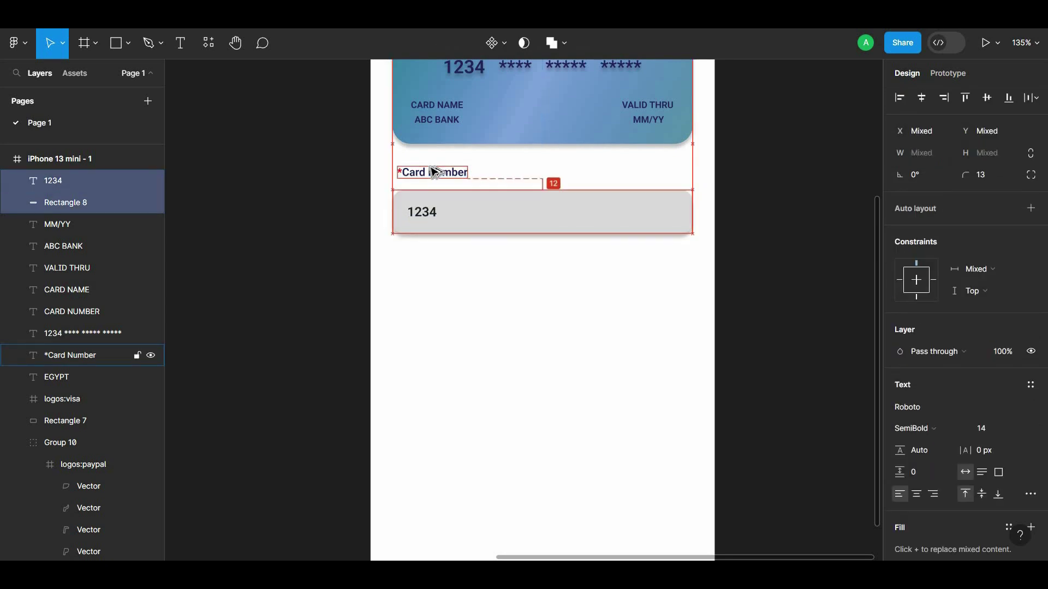
pyautogui.press('Up')
pyautogui.press('Up')
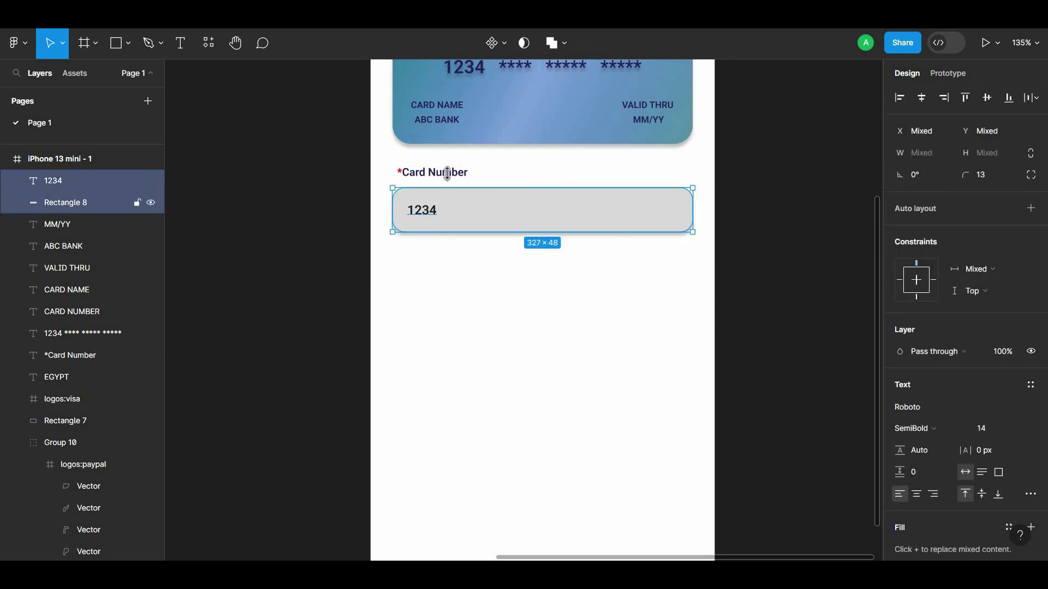
# Duplicate the label and field below, renaming them *Card Name and abc bank
pyautogui.keyDown('shift'); pyautogui.click(451, 172); pyautogui.keyUp('shift')
pyautogui.moveTo(484, 220); pyautogui.dragTo(494, 294)
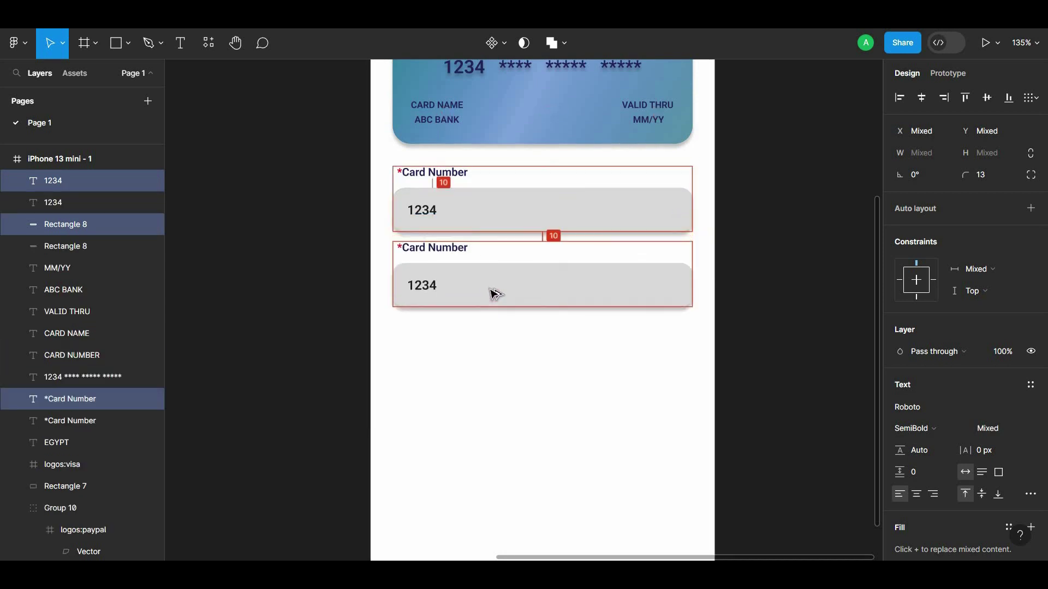
pyautogui.click(478, 342)
pyautogui.doubleClick(425, 249)
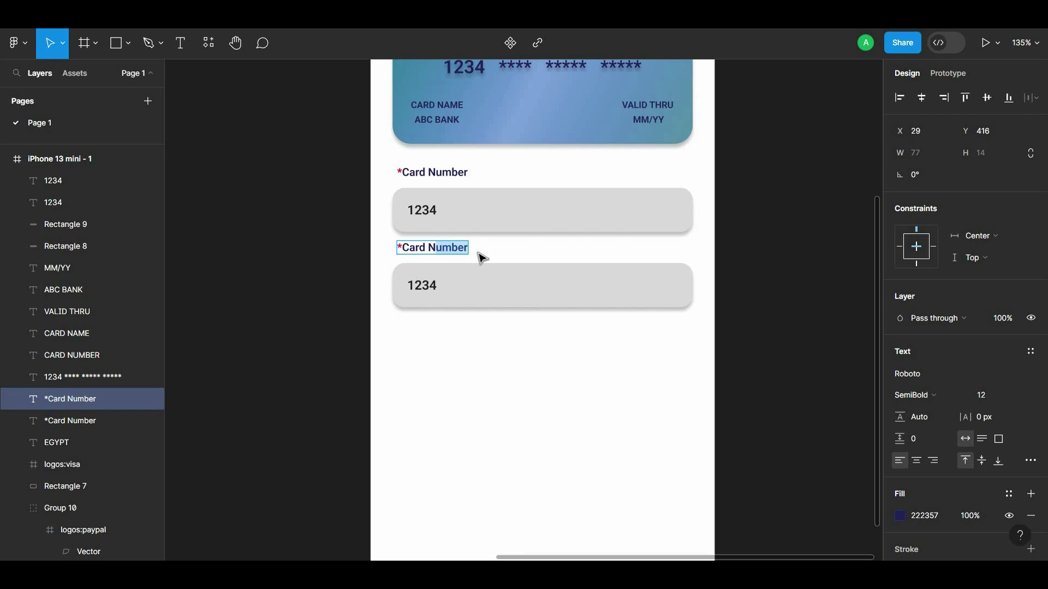
pyautogui.write('am')
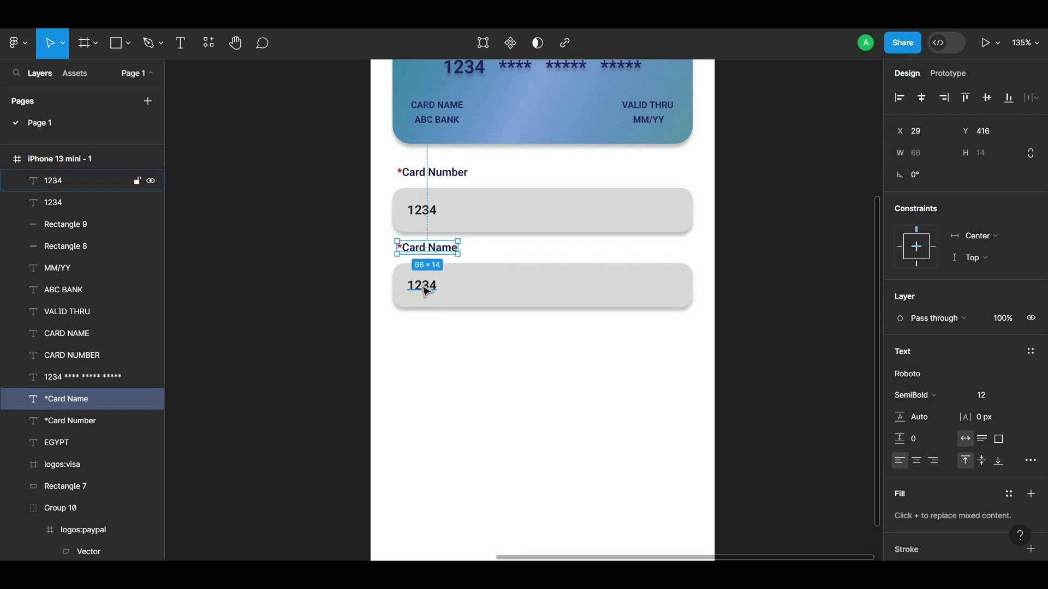
pyautogui.doubleClick(424, 286)
pyautogui.write('abc ba')
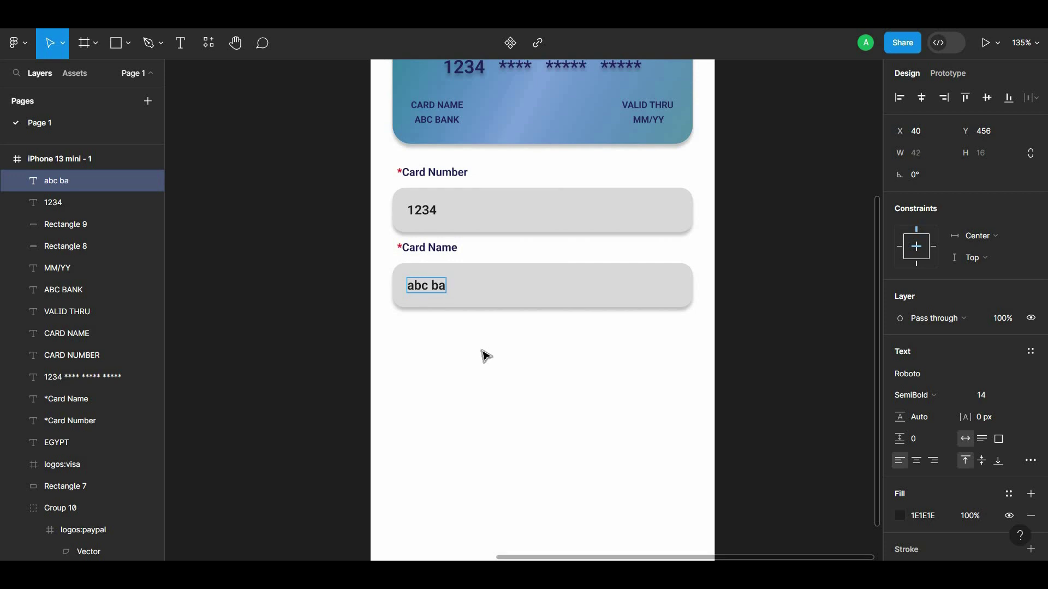
pyautogui.press('Escape')
pyautogui.press('Escape')
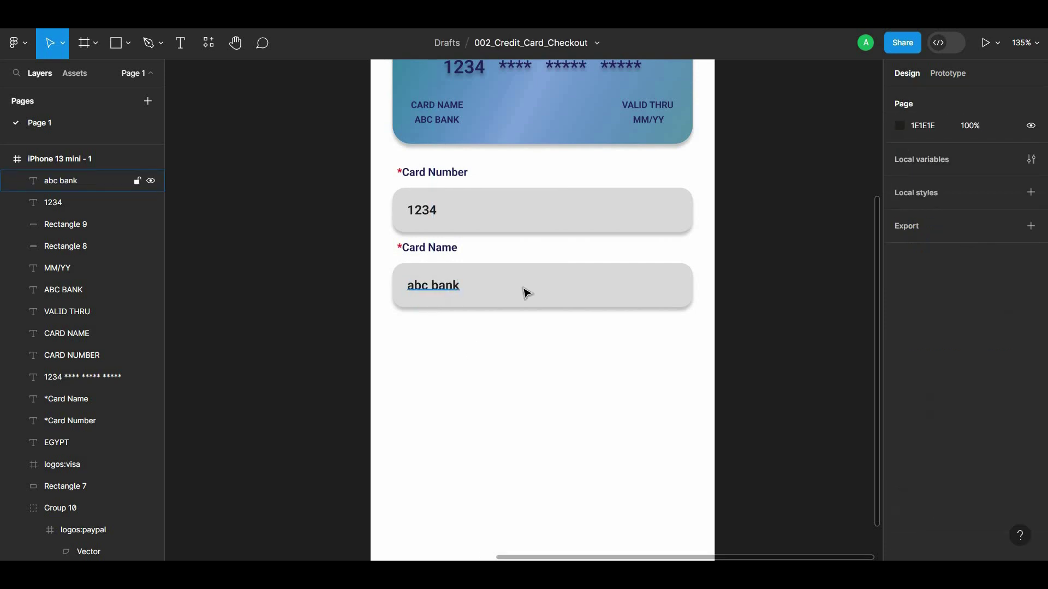
# Duplicate the *Card Name label and field once more below
pyautogui.click(525, 293)
pyautogui.keyDown('shift'); pyautogui.click(448, 246); pyautogui.keyUp('shift')
pyautogui.moveTo(532, 305); pyautogui.dragTo(540, 381)
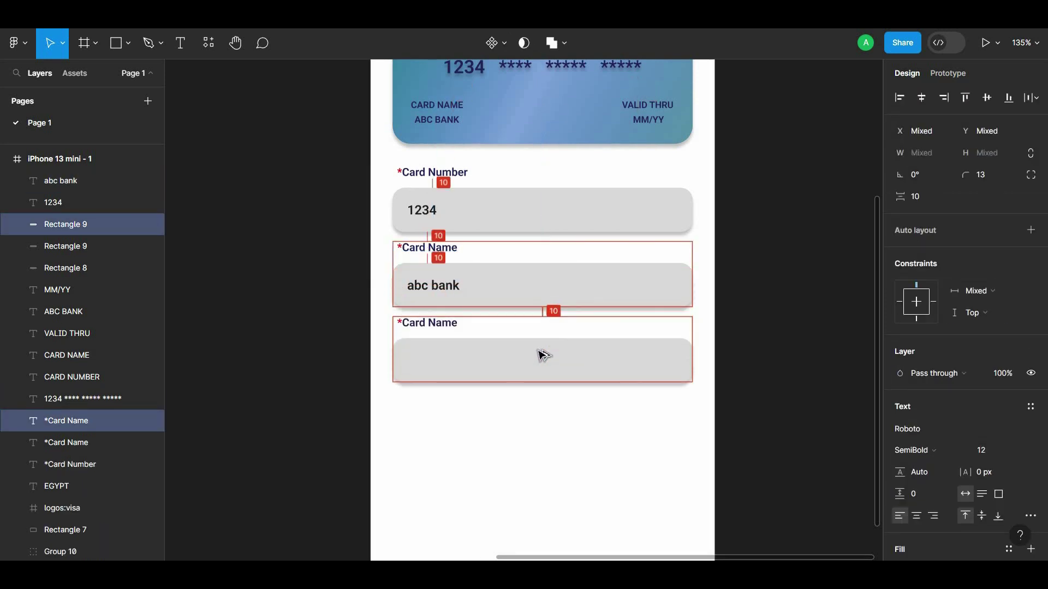
# Edit the third *Card Name label, replacing the letters after C to read *CV
pyautogui.press('Escape')
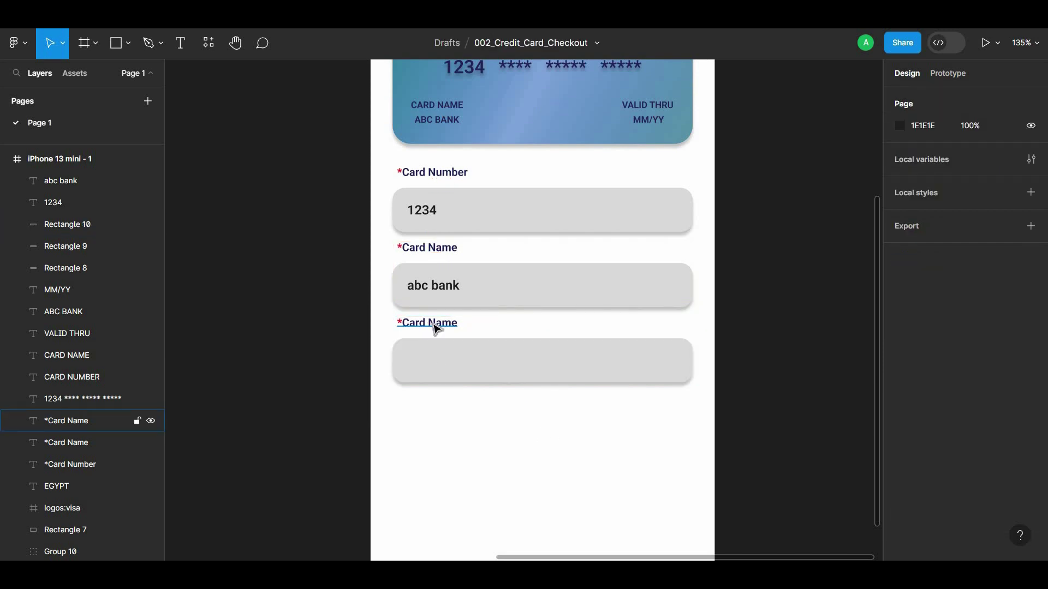
pyautogui.click(432, 324)
pyautogui.click(405, 324)
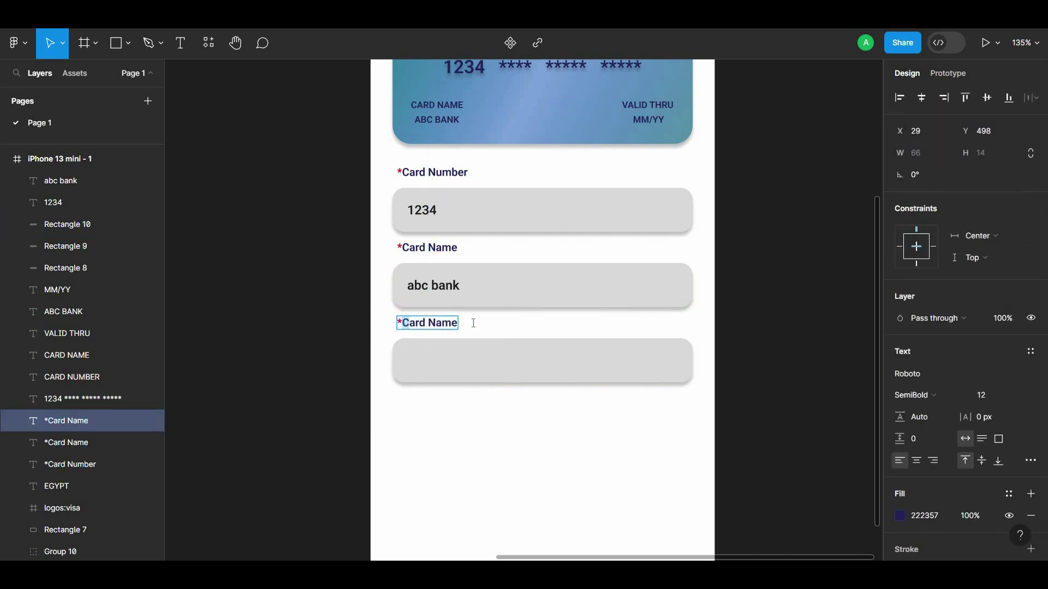
pyautogui.hotkey('ctrl', 'a')
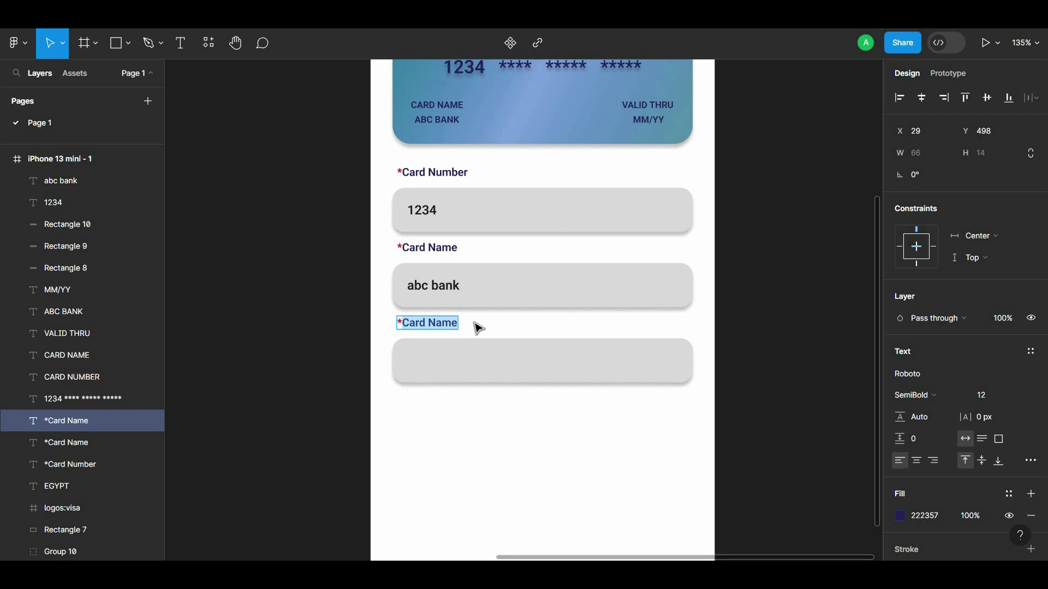
pyautogui.press('BackSpace')
pyautogui.hotkey('ctrl', 'z')
pyautogui.hotkey('ctrl', 'a')
pyautogui.press('BackSpace')
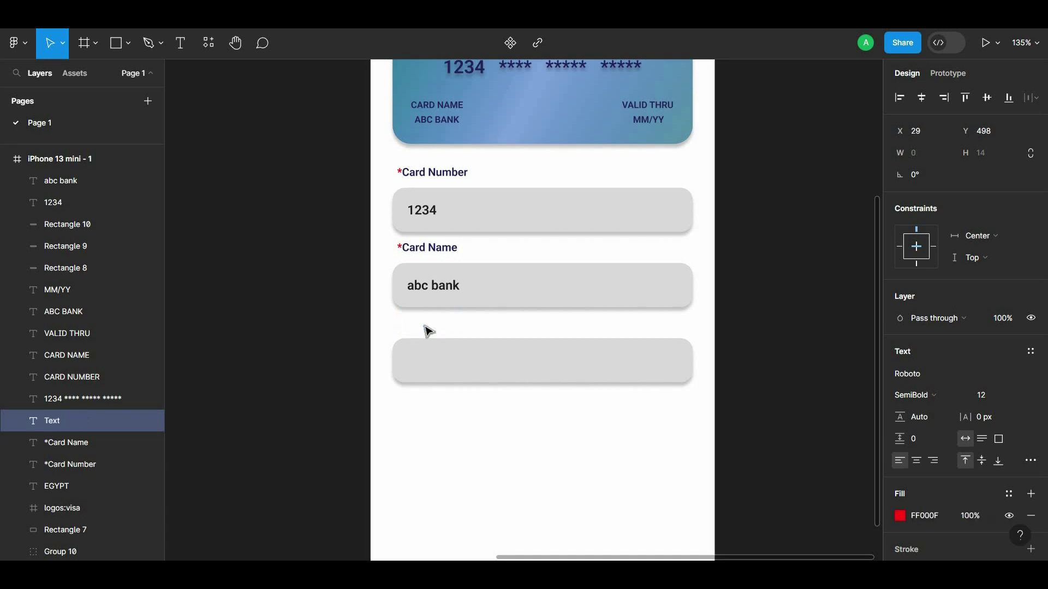
pyautogui.hotkey('ctrl', 'z')
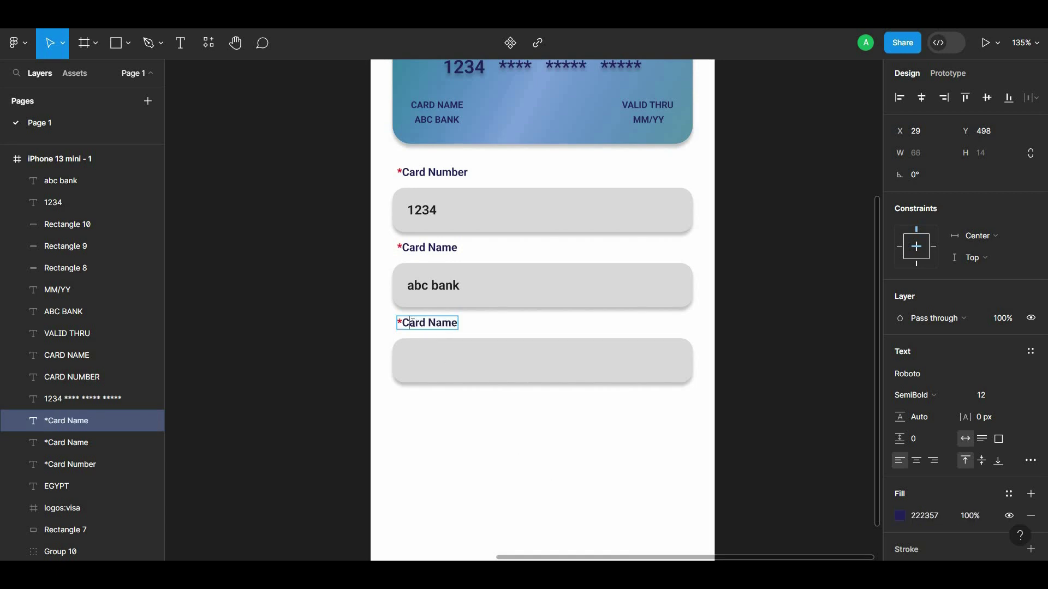
pyautogui.moveTo(441, 322); pyautogui.dragTo(456, 322)
pyautogui.write('c')
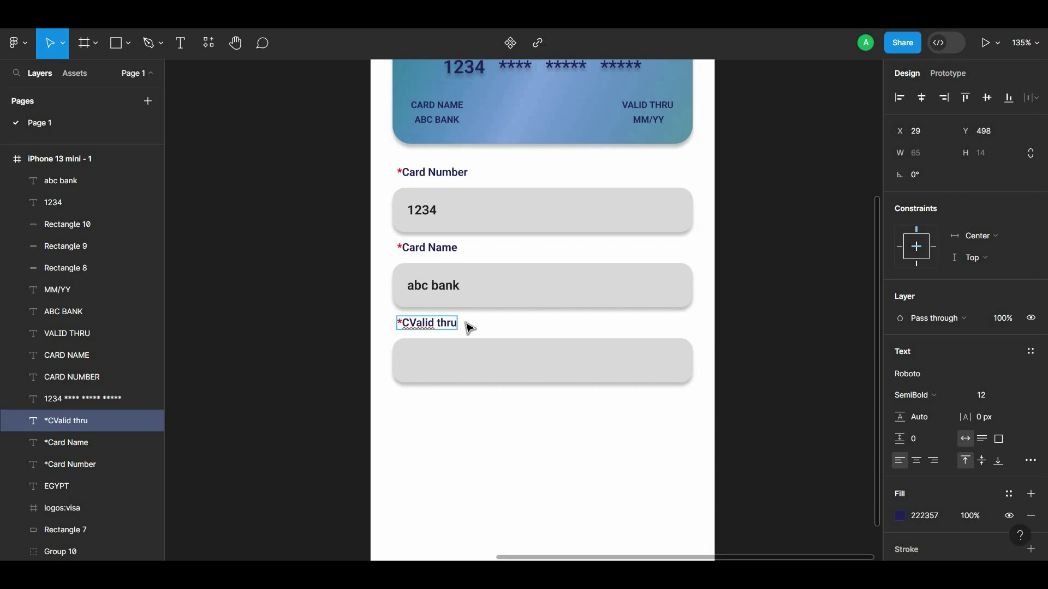
# Remove the stray C from the Valid thru label
pyautogui.tripleClick(420, 326)
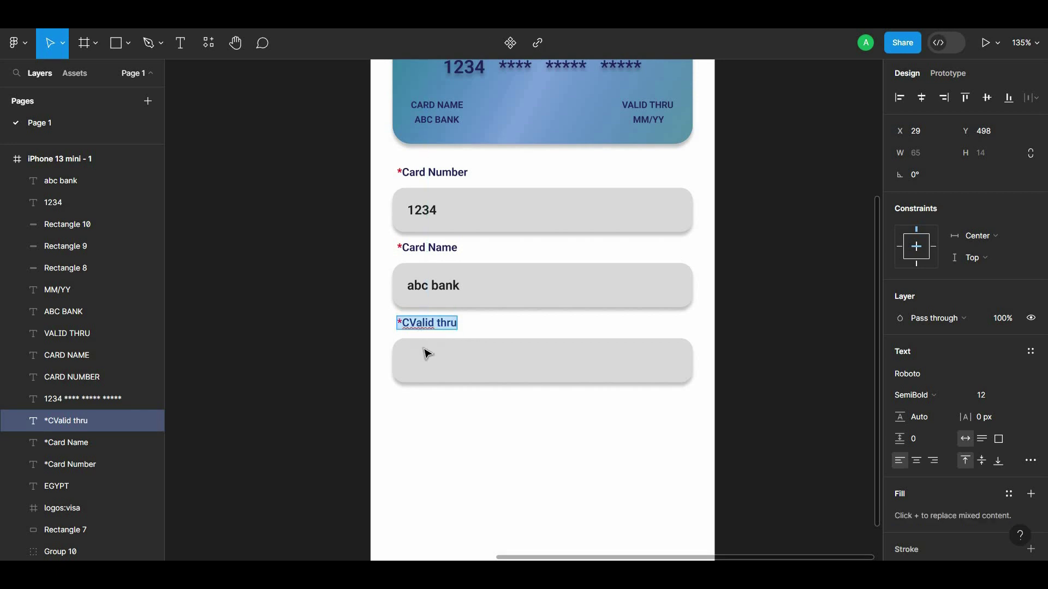
pyautogui.click(411, 327)
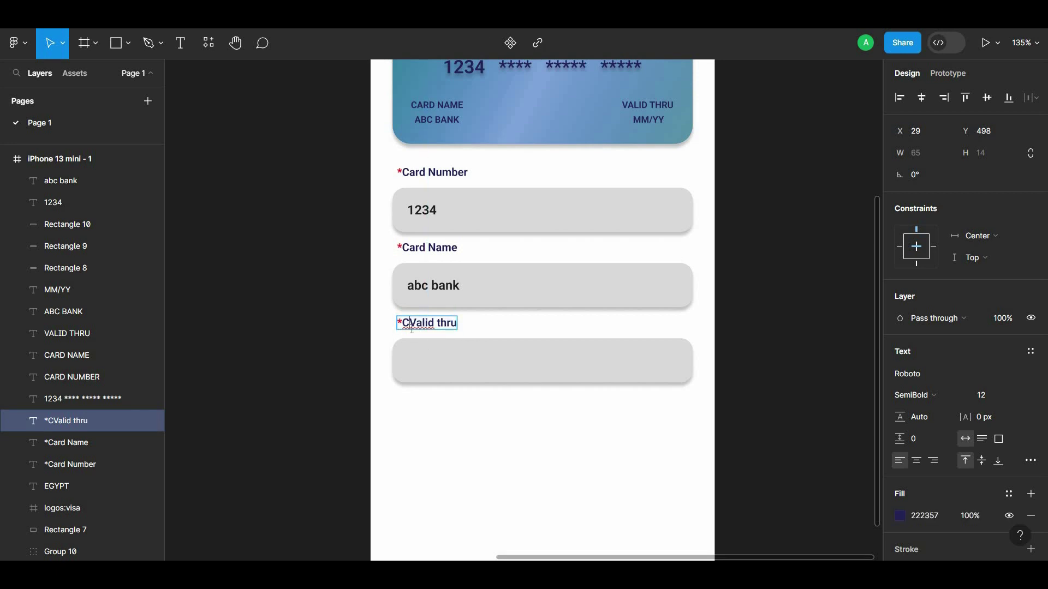
pyautogui.press('BackSpace')
pyautogui.press('Escape')
# Narrow the Valid thru input box to half width
pyautogui.click(502, 349)
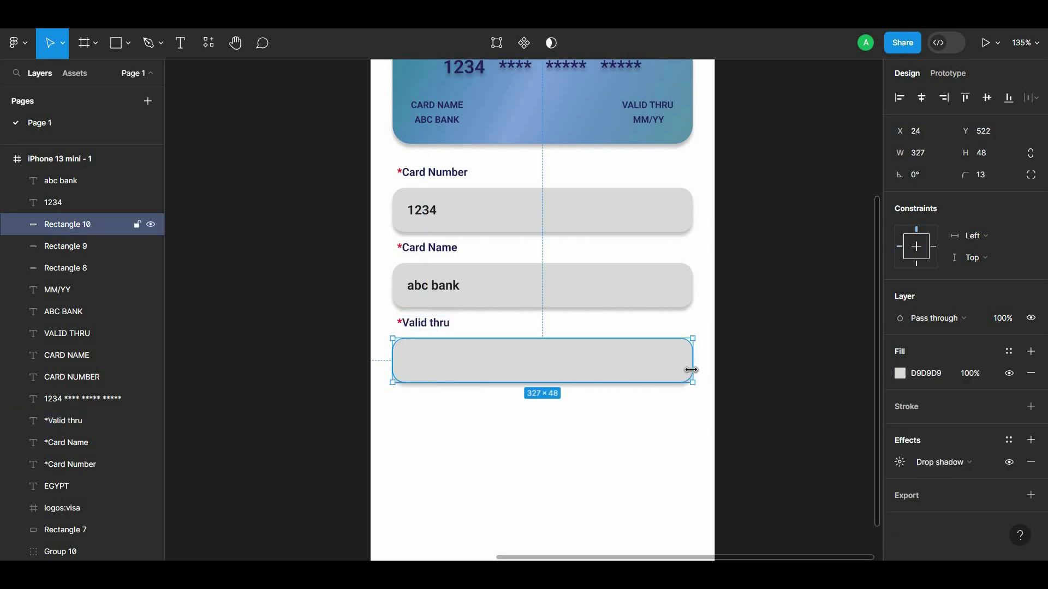
pyautogui.moveTo(692, 369); pyautogui.dragTo(536, 369)
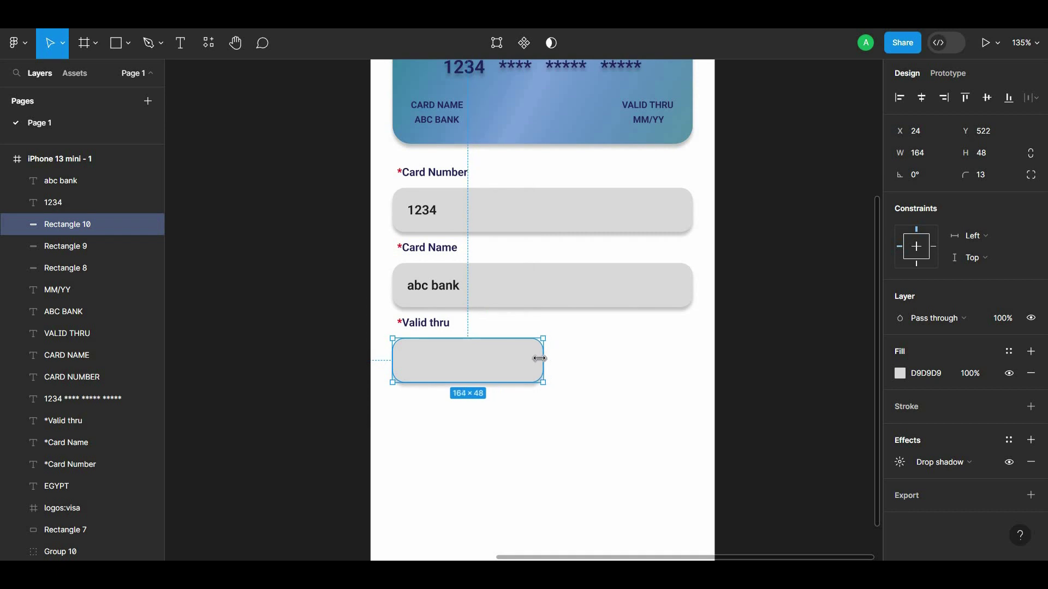
pyautogui.moveTo(465, 364); pyautogui.dragTo(622, 374)
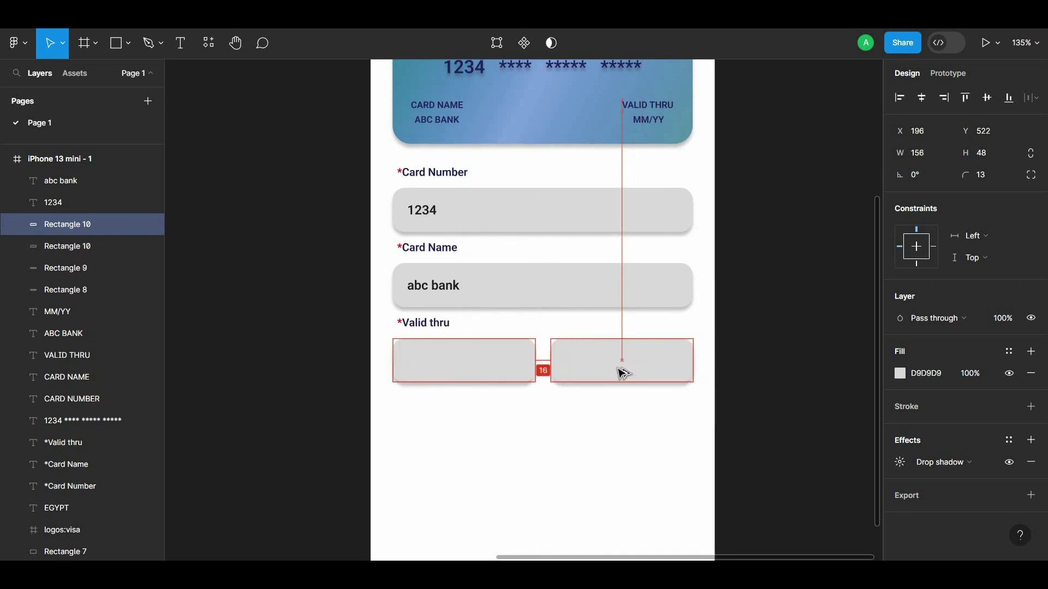
pyautogui.press('Delete')
pyautogui.click(518, 362)
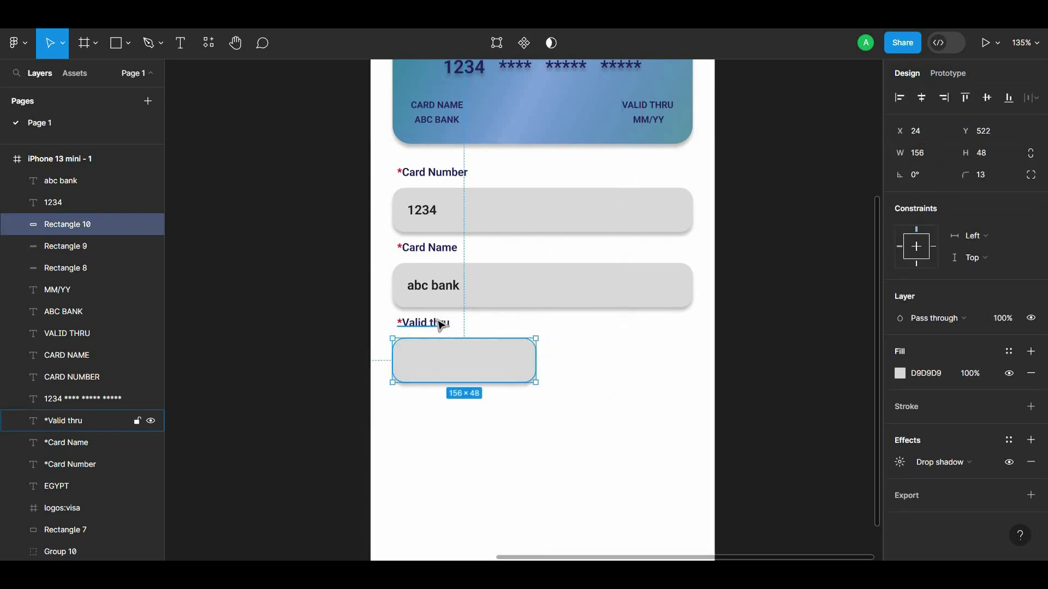
# Add centred MM/YY placeholder text inside the Valid thru box
pyautogui.moveTo(434, 285)
pyautogui.mouseDown()
pyautogui.moveTo(452, 372)
pyautogui.moveTo(452, 363)
pyautogui.mouseUp()
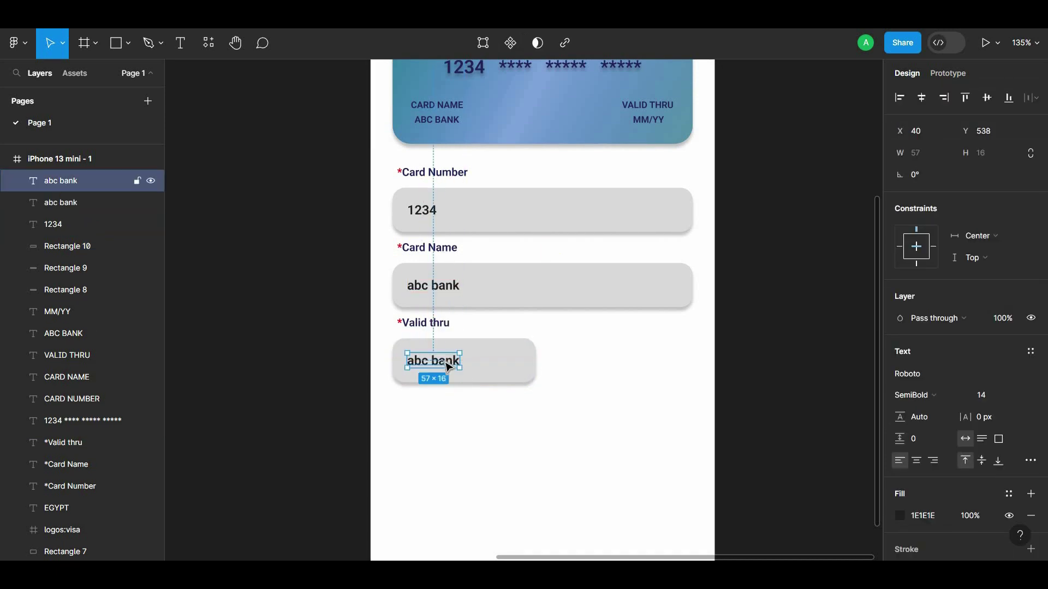
pyautogui.press('Return')
pyautogui.write('MM')
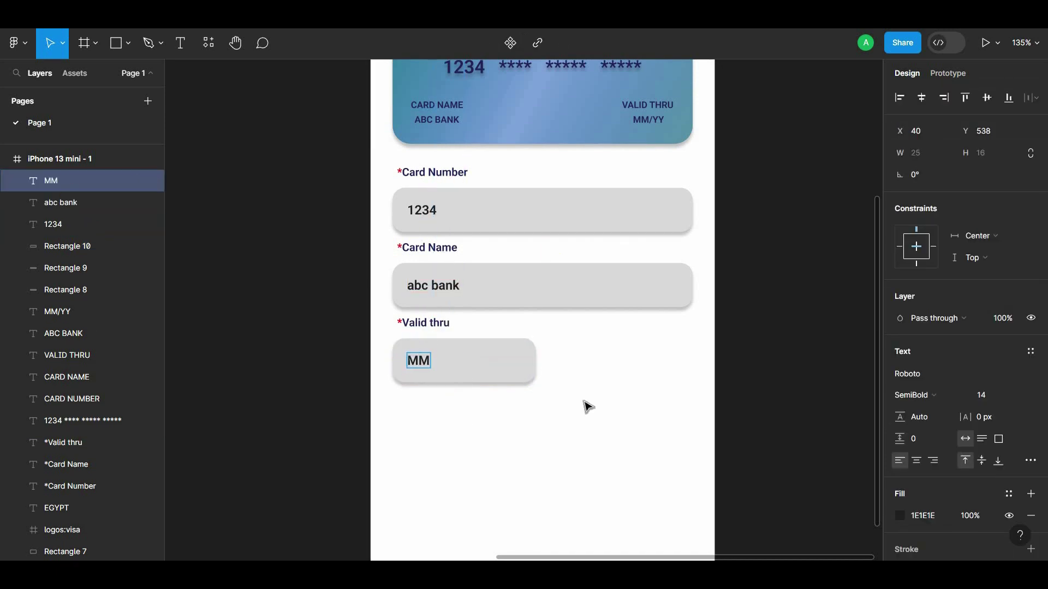
pyautogui.write('/YY')
pyautogui.press('Escape')
pyautogui.scroll(1, 545, 399)
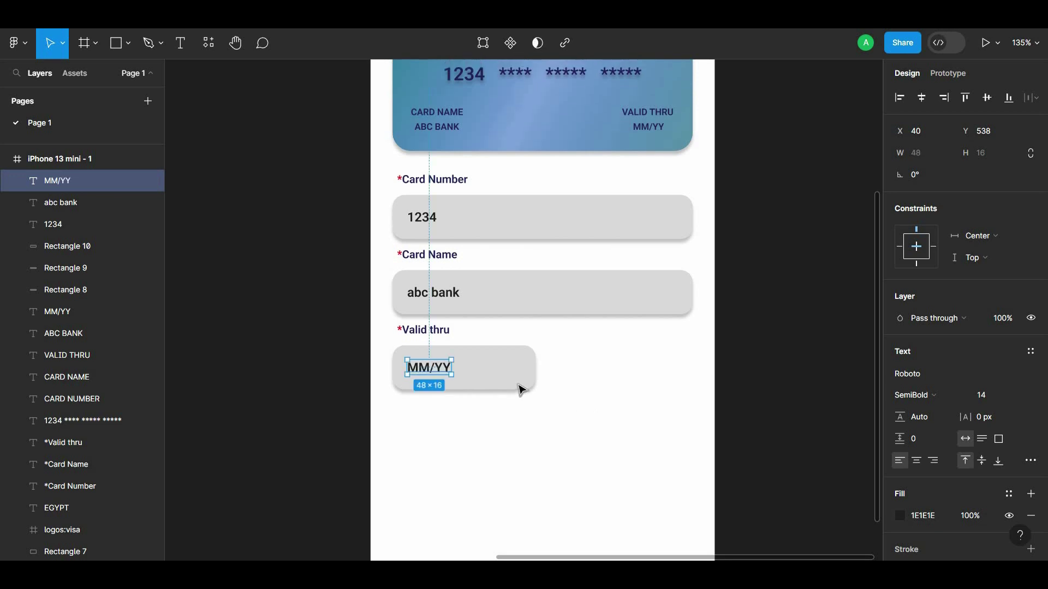
pyautogui.keyDown('shift'); pyautogui.click(477, 379); pyautogui.keyUp('shift')
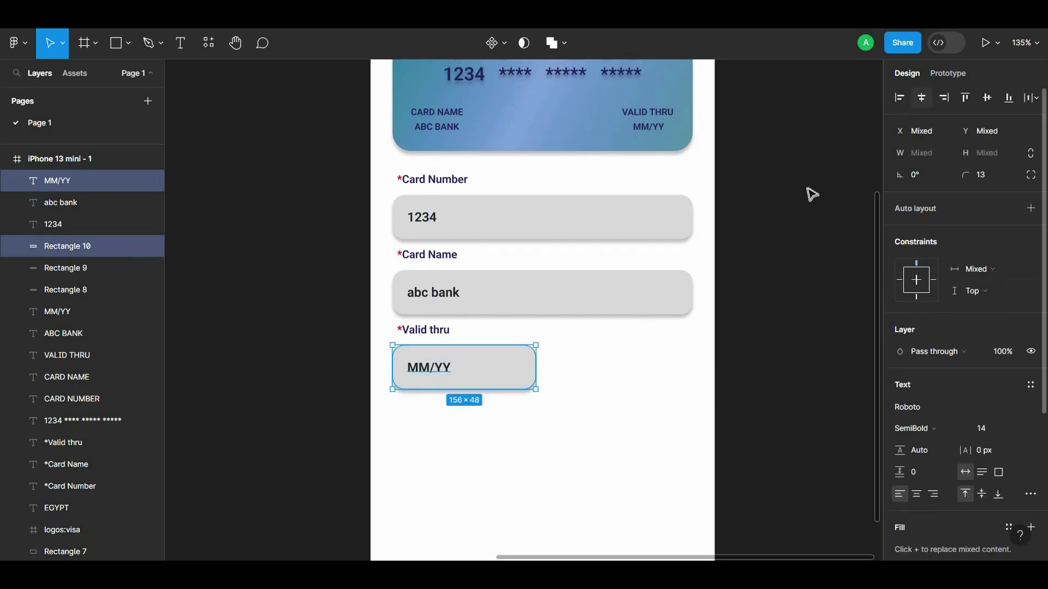
pyautogui.hotkey('alt', 'h')
pyautogui.click(541, 377)
# Duplicate the Valid thru label, box and text to the right, retyped as cvv
pyautogui.click(480, 369)
pyautogui.keyDown('shift'); pyautogui.click(538, 372); pyautogui.keyUp('shift')
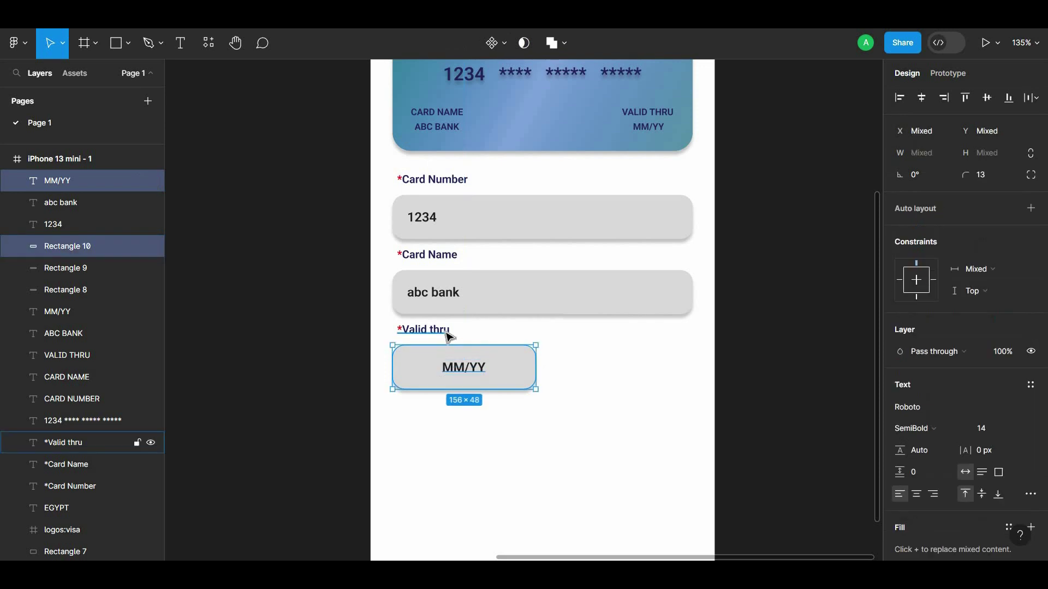
pyautogui.keyDown('shift'); pyautogui.click(440, 331); pyautogui.keyUp('shift')
pyautogui.moveTo(529, 377); pyautogui.dragTo(638, 380)
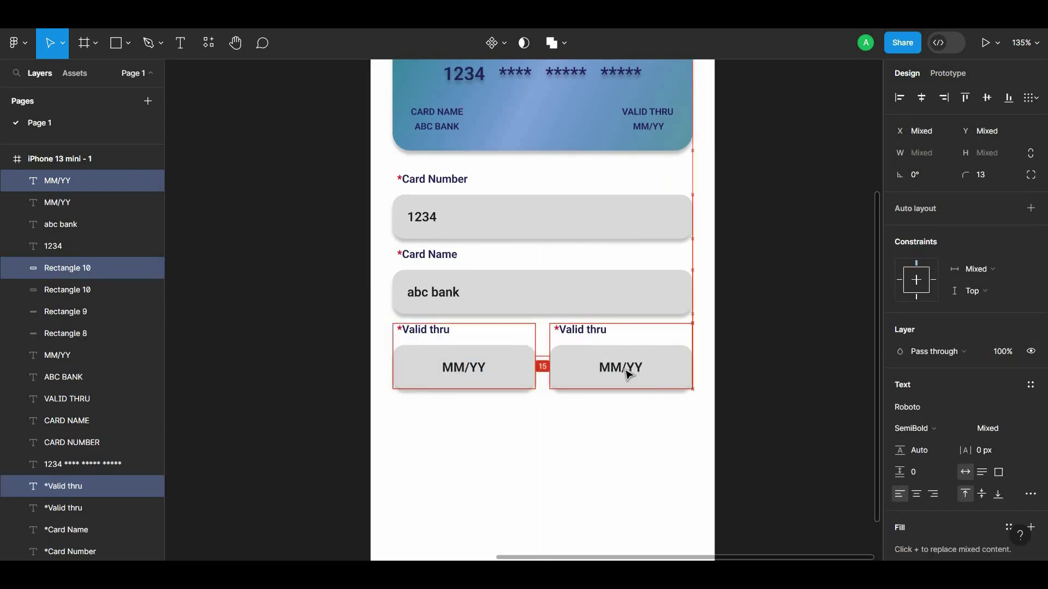
pyautogui.doubleClick(622, 368)
pyautogui.write('cvv')
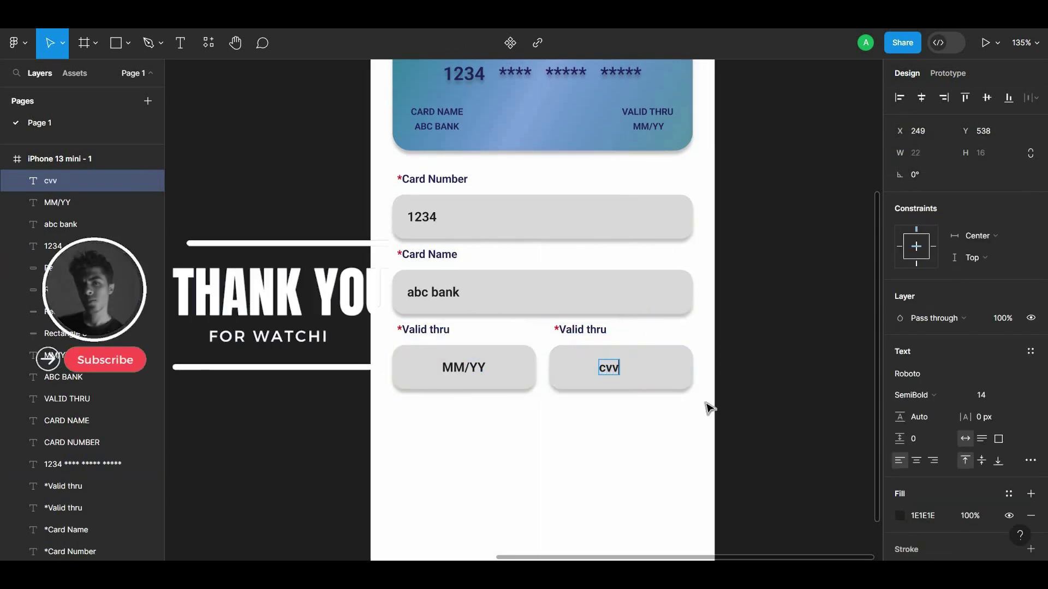
pyautogui.press('Escape')
pyautogui.keyDown('shift'); pyautogui.click(636, 368); pyautogui.keyUp('shift')
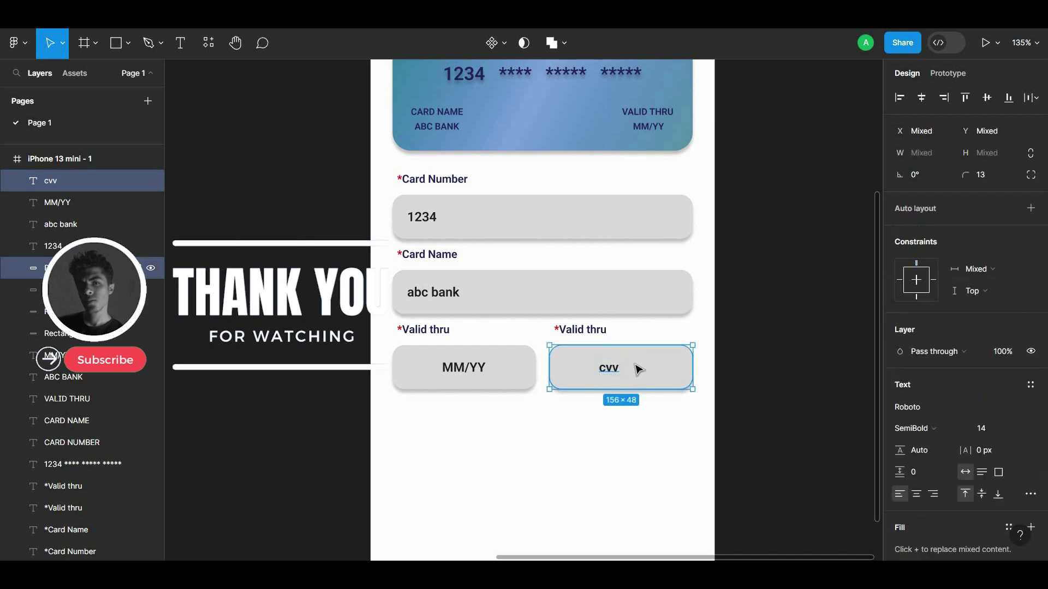
# Left-align the Valid thru, Card Name and Card Number labels with their boxes
pyautogui.click(744, 306)
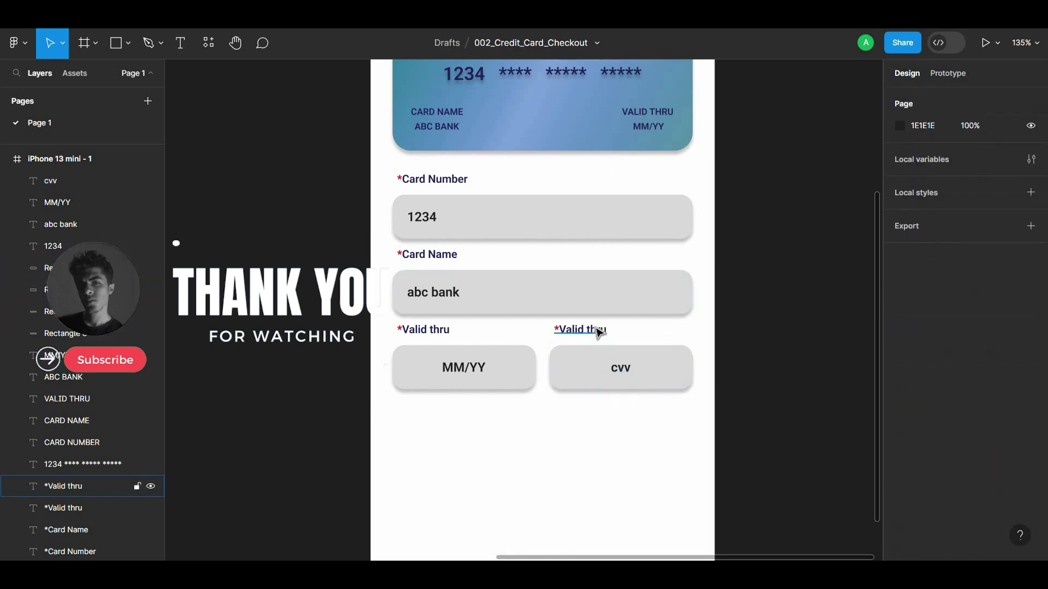
pyautogui.click(599, 331)
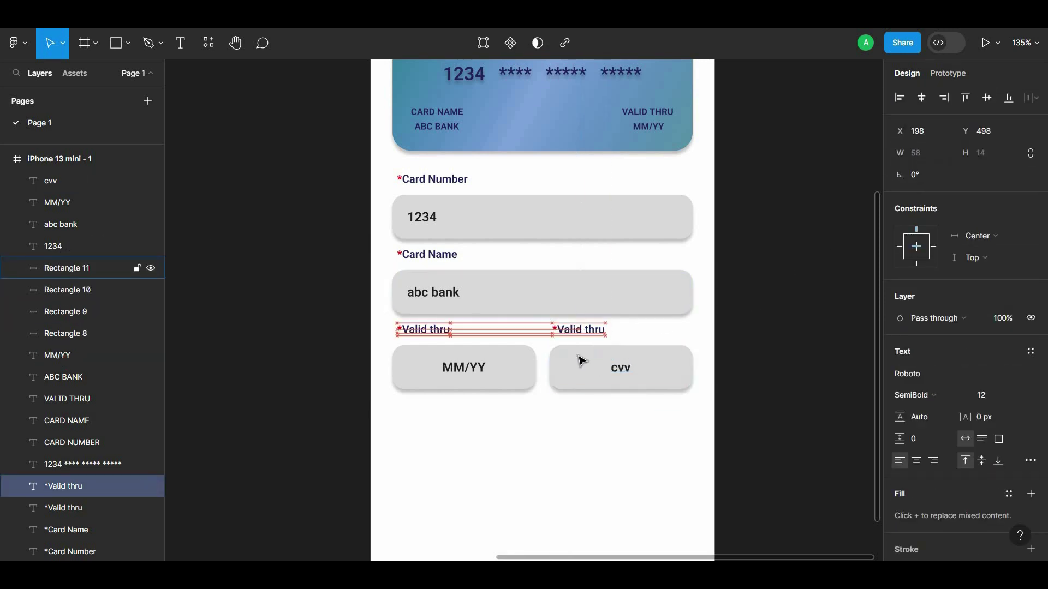
pyautogui.press('Left')
pyautogui.press('Left')
pyautogui.press('Left')
pyautogui.moveTo(432, 334); pyautogui.dragTo(423, 338)
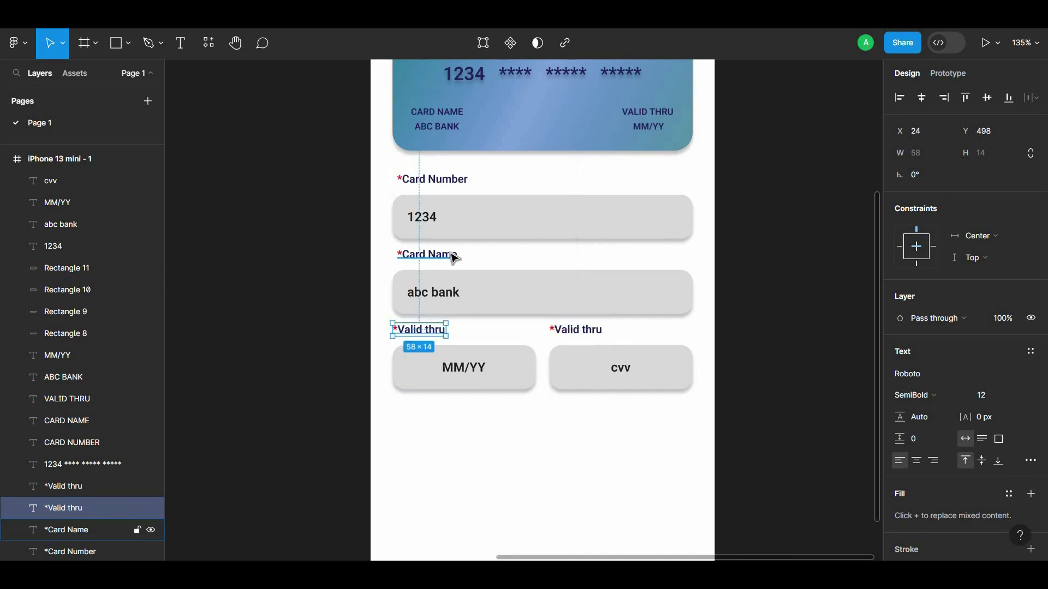
pyautogui.moveTo(452, 257); pyautogui.dragTo(405, 264)
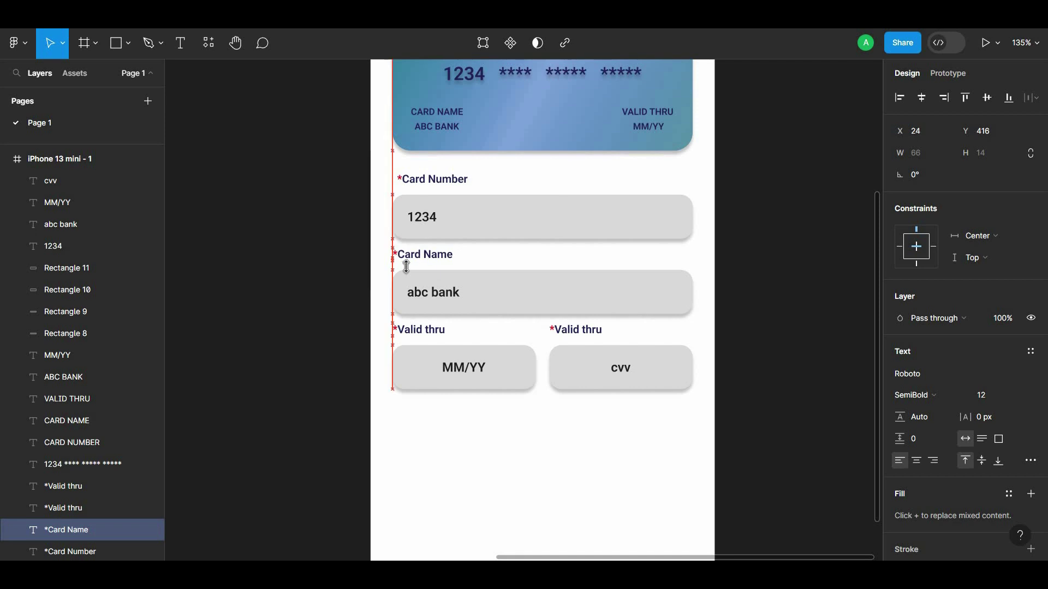
pyautogui.click(412, 182)
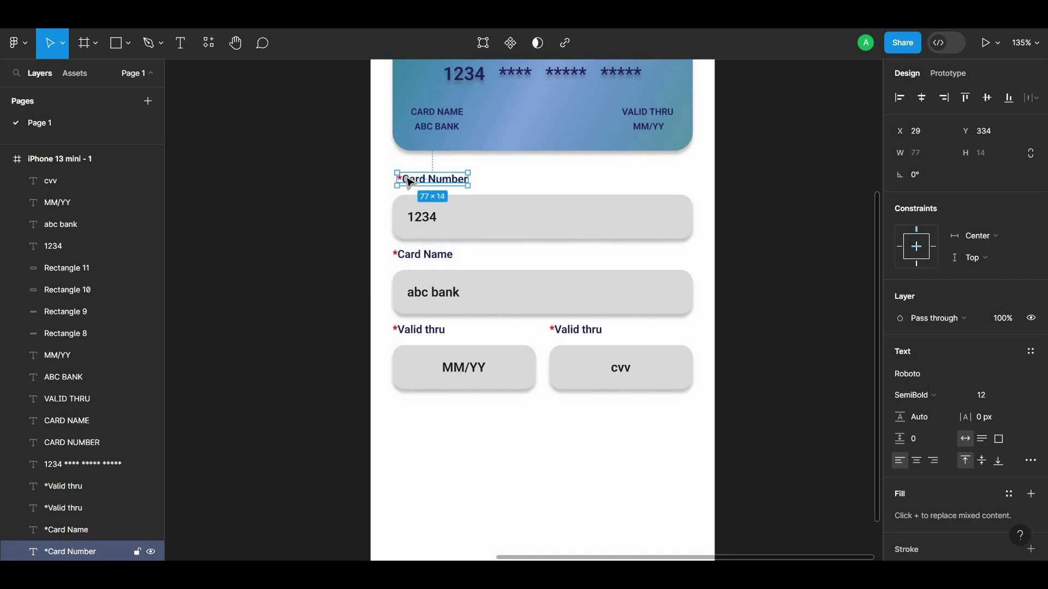
pyautogui.moveTo(409, 181); pyautogui.dragTo(406, 182)
pyautogui.scroll(-5, 594, 339)
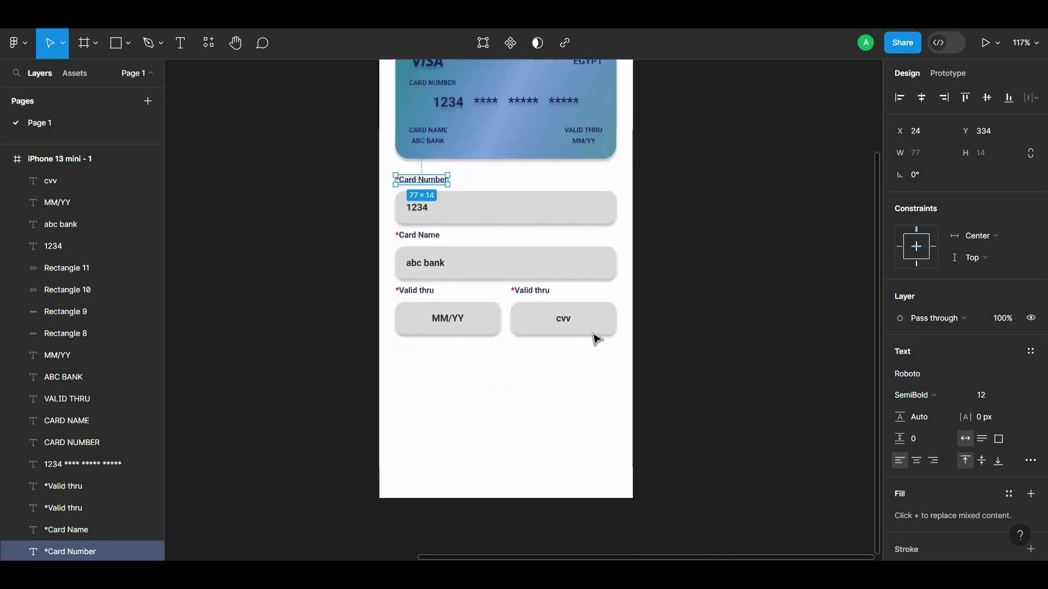
pyautogui.press('Escape')
pyautogui.scroll(5, 558, 352)
# Group each field's label, box and text: cvv, MM/YY, Card Name and Card Number
pyautogui.moveTo(540, 361); pyautogui.dragTo(424, 249)
pyautogui.hotkey('ctrl', 'g')
pyautogui.click(362, 340)
pyautogui.moveTo(380, 345); pyautogui.dragTo(398, 262)
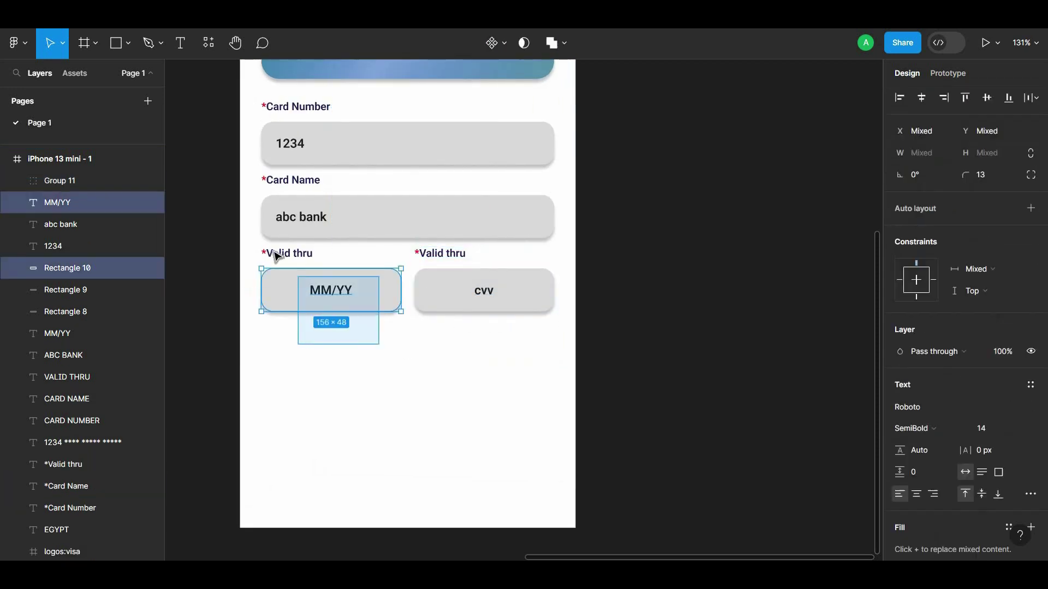
pyautogui.hotkey('ctrl', 'g')
pyautogui.moveTo(586, 202); pyautogui.dragTo(228, 190)
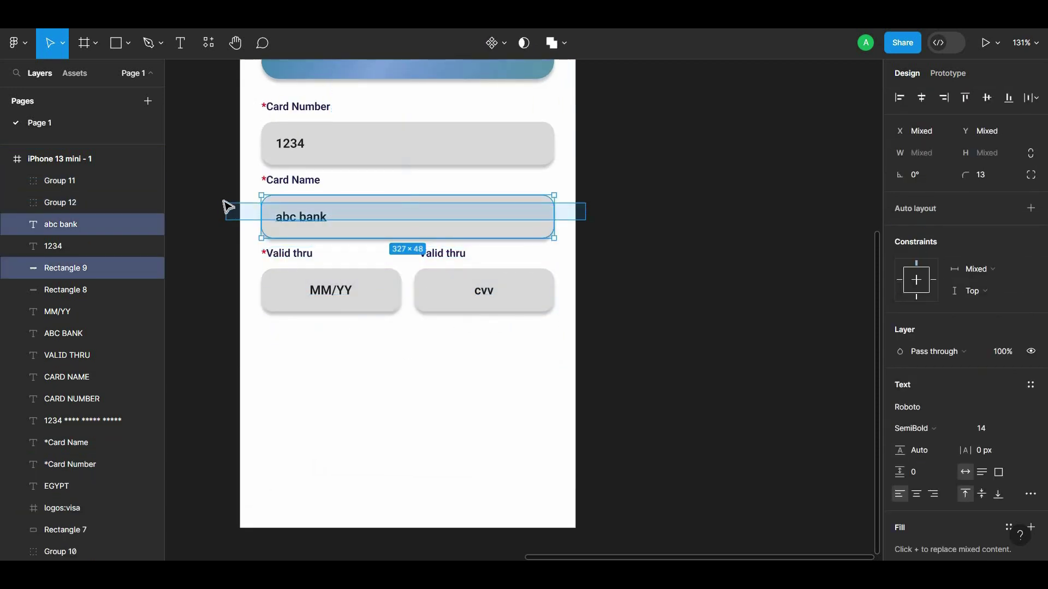
pyautogui.moveTo(562, 243)
pyautogui.mouseDown()
pyautogui.moveTo(235, 175)
pyautogui.moveTo(412, 213)
pyautogui.mouseUp()
pyautogui.hotkey('ctrl', 'g')
pyautogui.scroll(3, 274, 173)
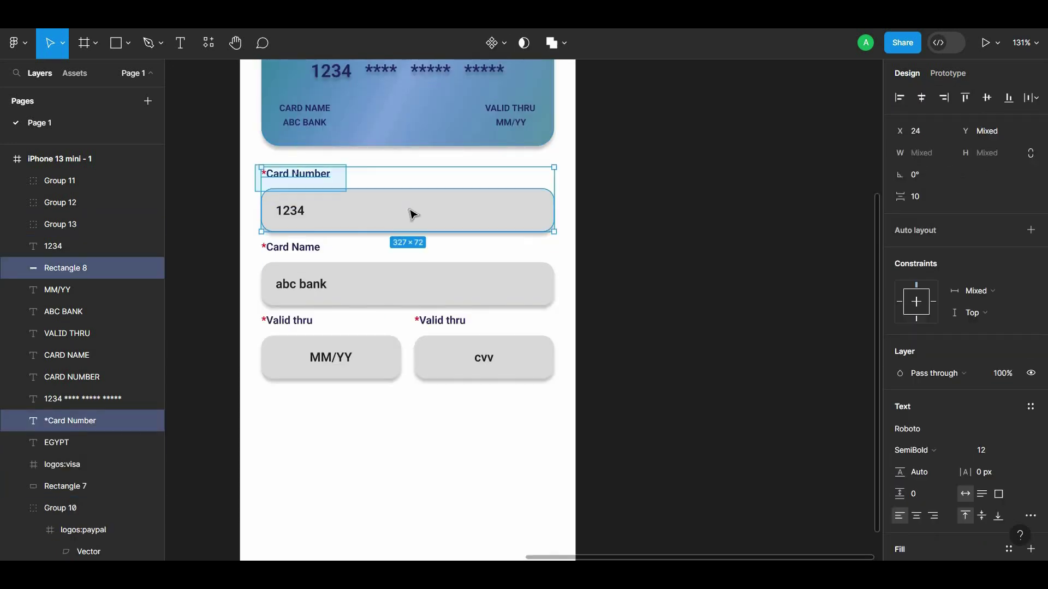
pyautogui.hotkey('ctrl', 'g')
# Select all four field groups and widen the even spacing between them
pyautogui.keyDown('shift'); pyautogui.click(403, 283); pyautogui.keyUp('shift')
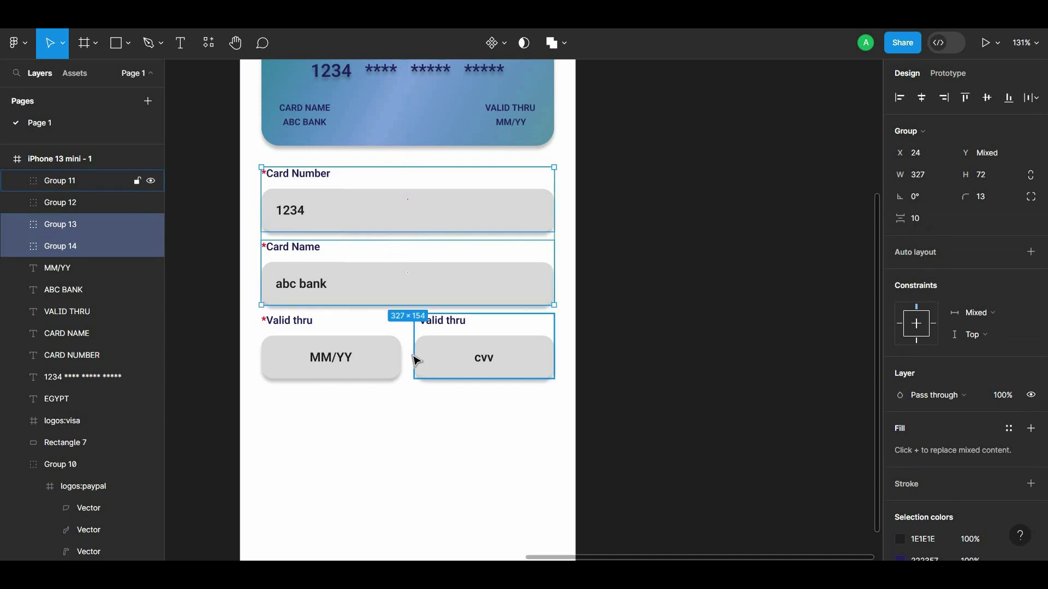
pyautogui.keyDown('shift'); pyautogui.click(415, 358); pyautogui.keyUp('shift')
pyautogui.click(540, 425)
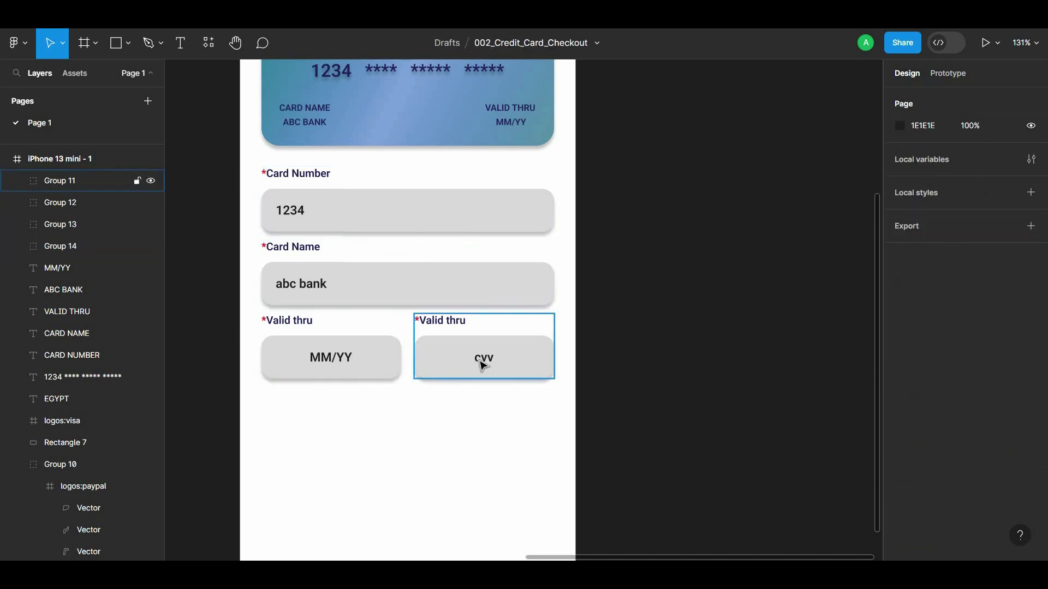
pyautogui.click(484, 360)
pyautogui.keyDown('shift'); pyautogui.click(331, 357); pyautogui.keyUp('shift')
pyautogui.keyDown('shift'); pyautogui.click(424, 290); pyautogui.keyUp('shift')
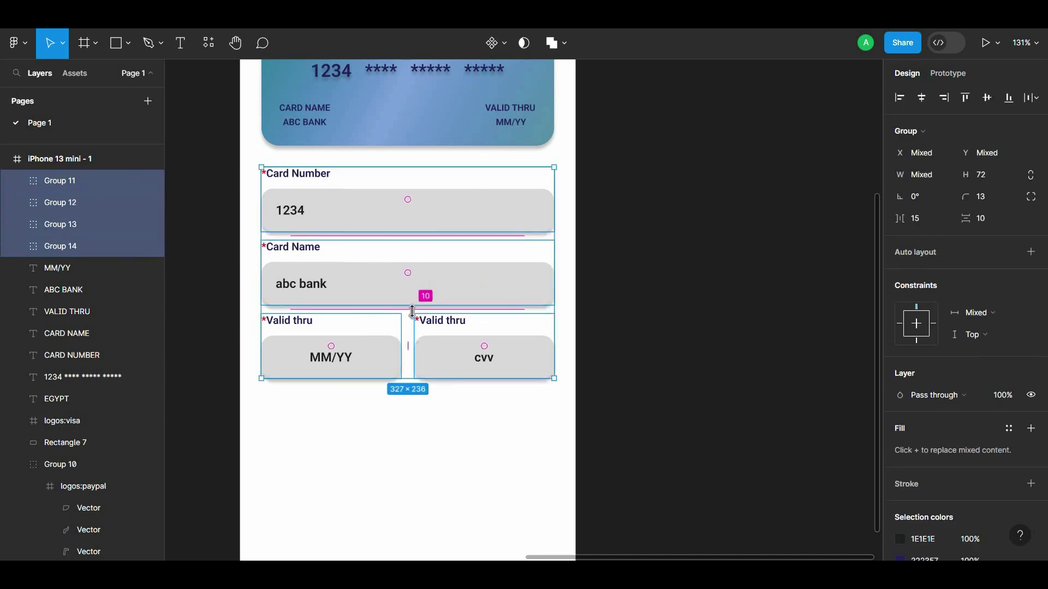
pyautogui.moveTo(412, 312); pyautogui.dragTo(412, 313)
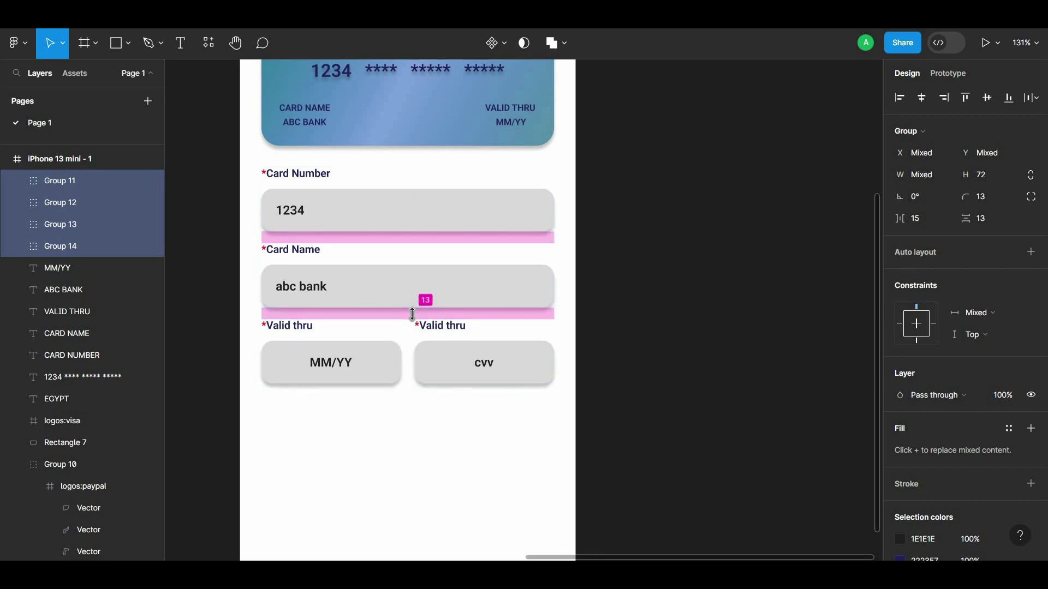
pyautogui.click(446, 407)
pyautogui.scroll(-3, 449, 412)
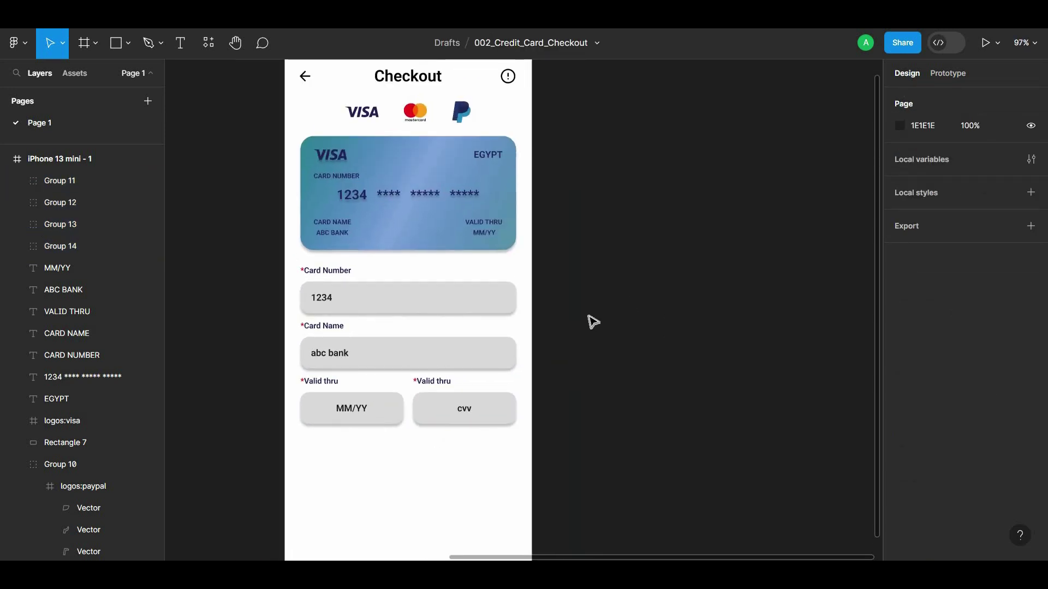
# Duplicate the Card Name box and text below the Valid thru row
pyautogui.scroll(1, 480, 343)
pyautogui.click(475, 341)
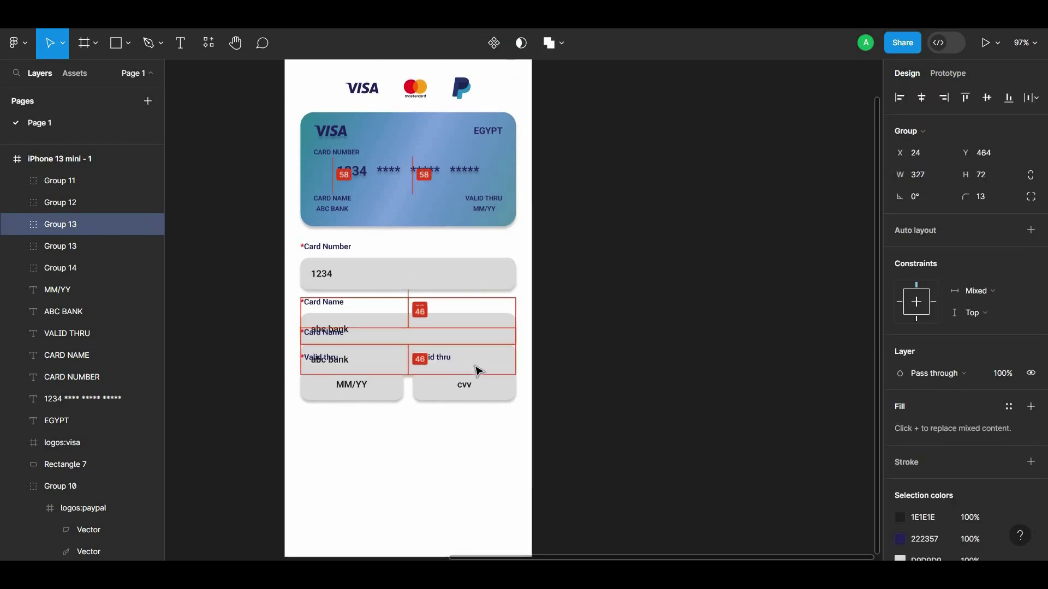
pyautogui.doubleClick(459, 327)
pyautogui.keyDown('shift'); pyautogui.click(491, 334); pyautogui.keyUp('shift')
pyautogui.moveTo(491, 334); pyautogui.dragTo(500, 433)
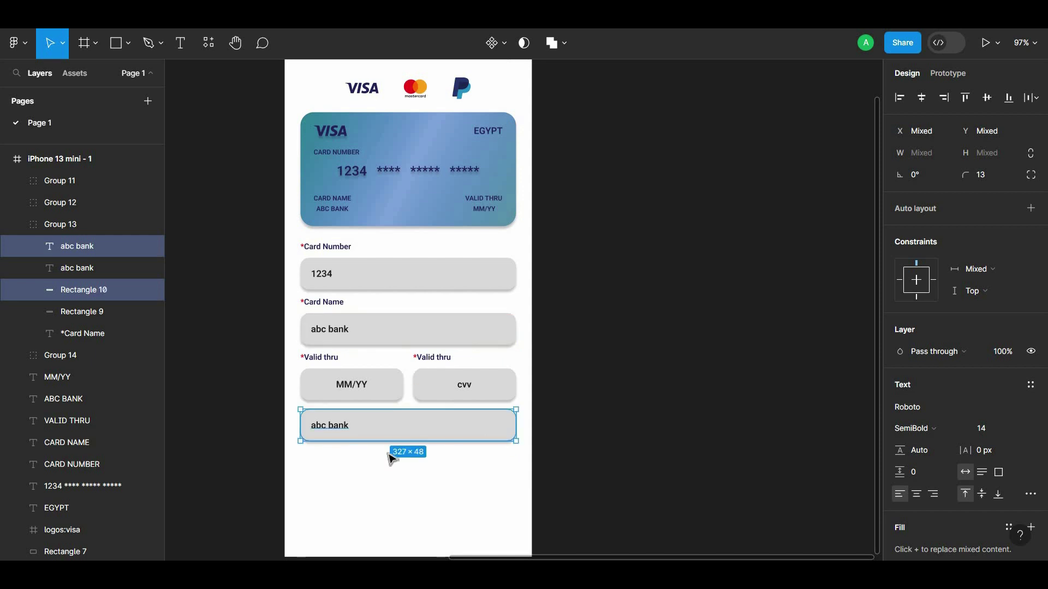
# Ungroup the duplicated field's layers
pyautogui.click(341, 429)
pyautogui.doubleClick(344, 427)
pyautogui.click(412, 422)
pyautogui.press('Escape')
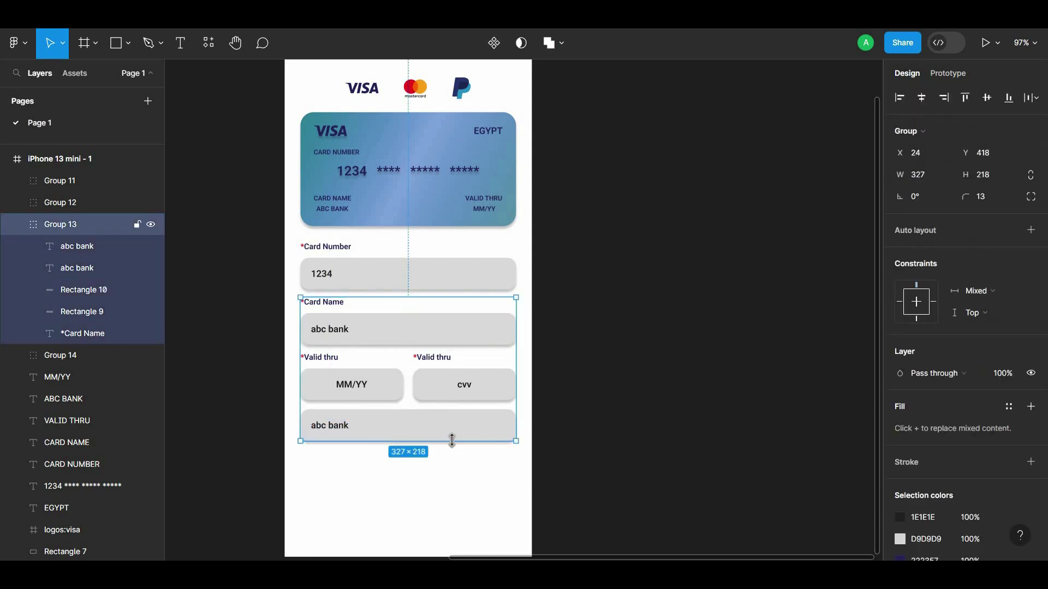
pyautogui.hotkey('ctrl', 'shift', 'g')
pyautogui.click(419, 499)
# Change the duplicate's text to Pay now and centre it on the button
pyautogui.doubleClick(346, 425)
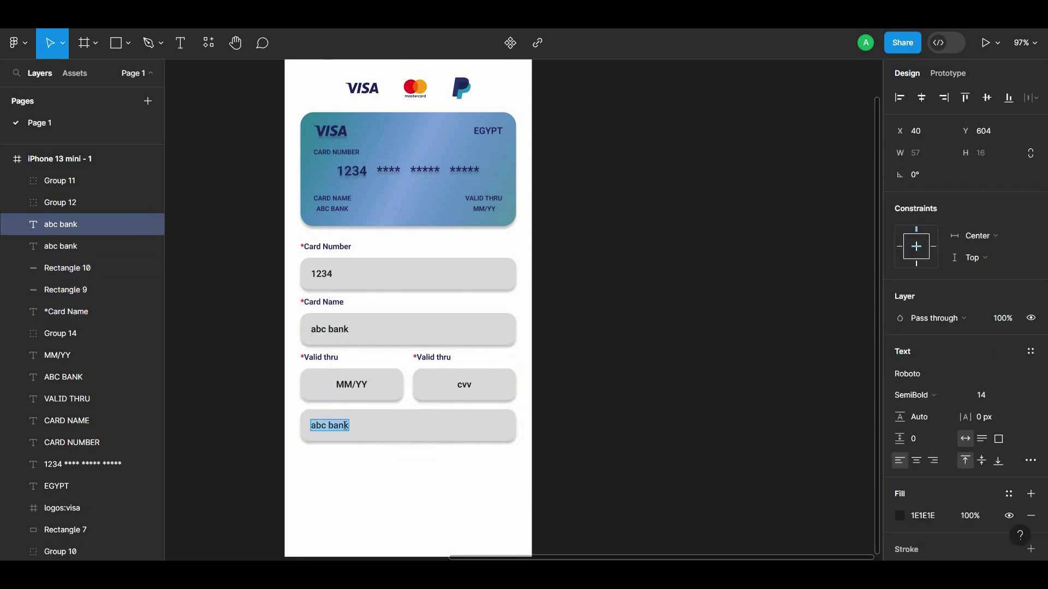
pyautogui.write('Pay now')
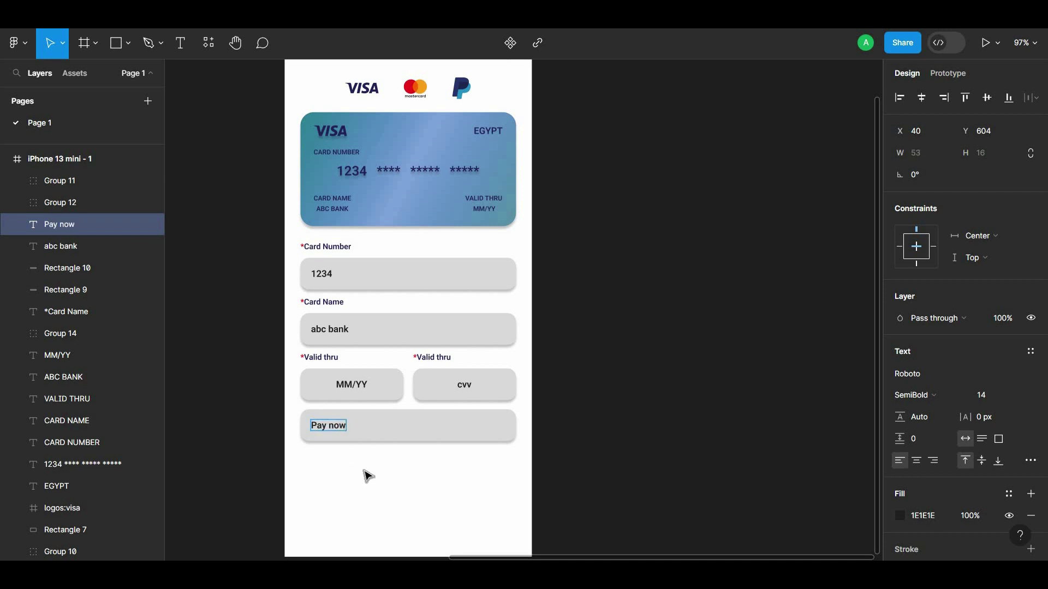
pyautogui.press('Escape')
pyautogui.keyDown('shift'); pyautogui.click(403, 438); pyautogui.keyUp('shift')
pyautogui.click(921, 97)
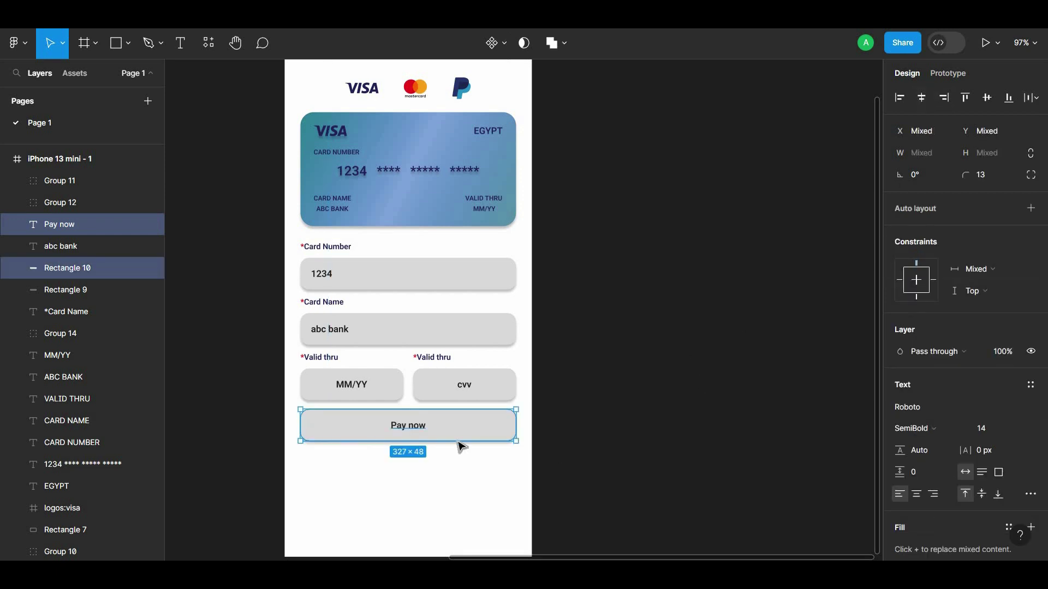
# Fill the button background dark navy (222458)
pyautogui.click(420, 429)
pyautogui.click(489, 435)
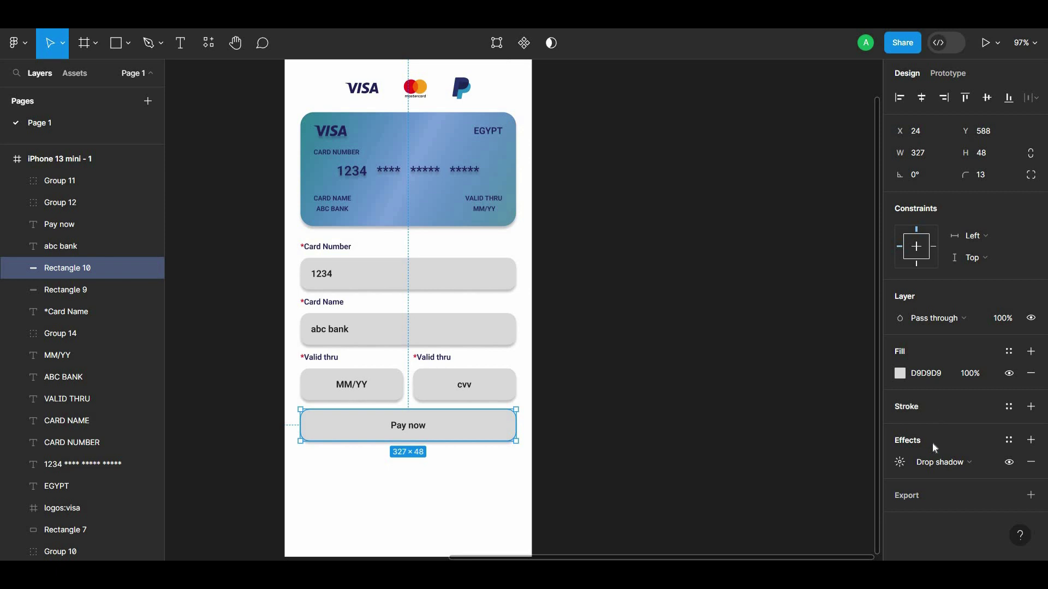
pyautogui.click(901, 373)
pyautogui.click(802, 490)
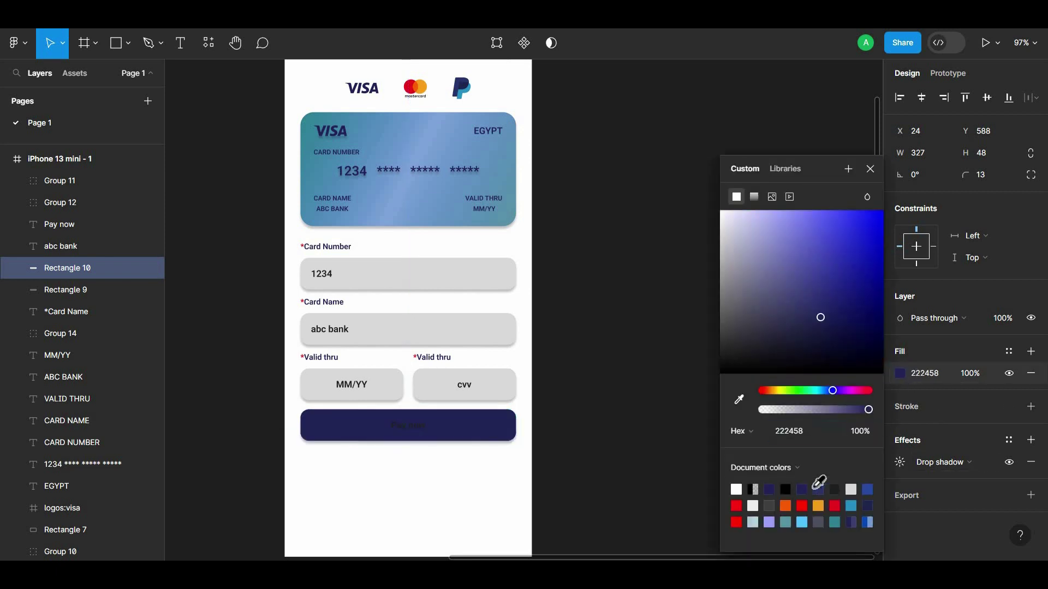
# Make the Pay now label white at size 16 and recentre it on the button
pyautogui.click(414, 426)
pyautogui.click(901, 515)
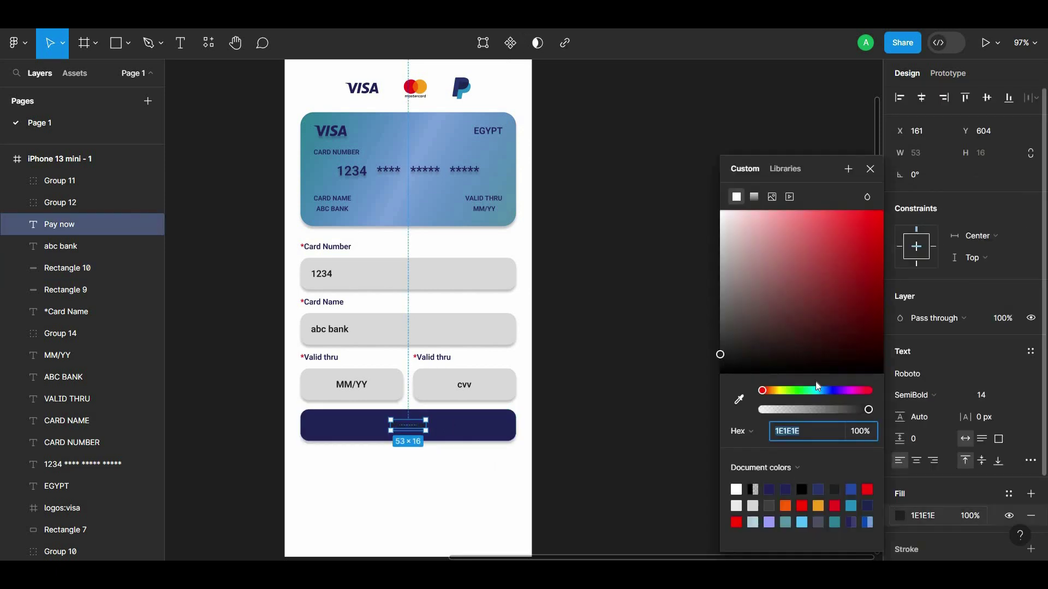
pyautogui.click(682, 117)
pyautogui.click(414, 426)
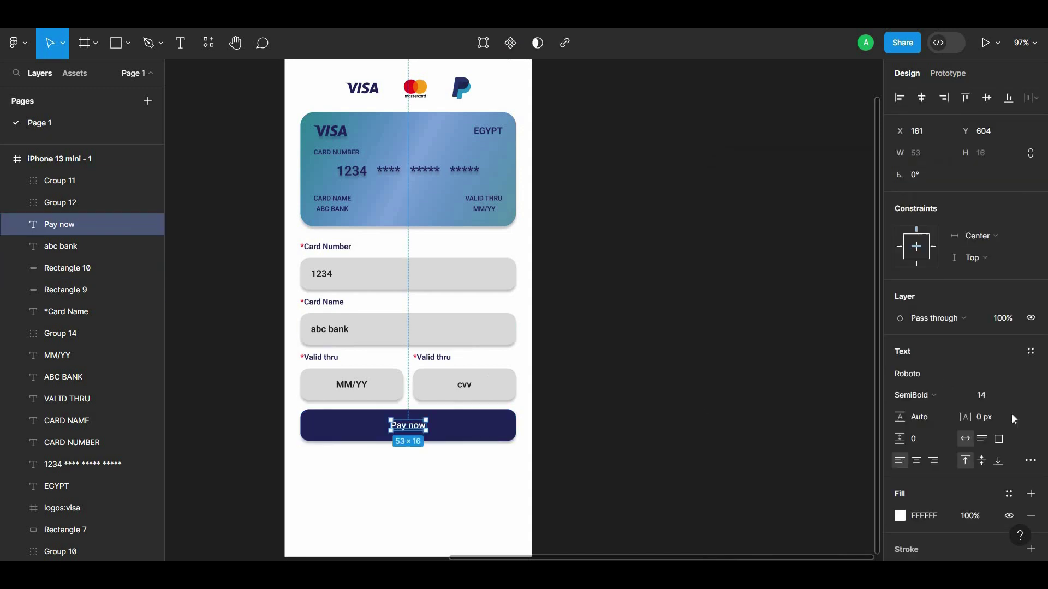
pyautogui.click(1018, 395)
pyautogui.write('16')
pyautogui.keyDown('shift'); pyautogui.click(508, 431); pyautogui.keyUp('shift')
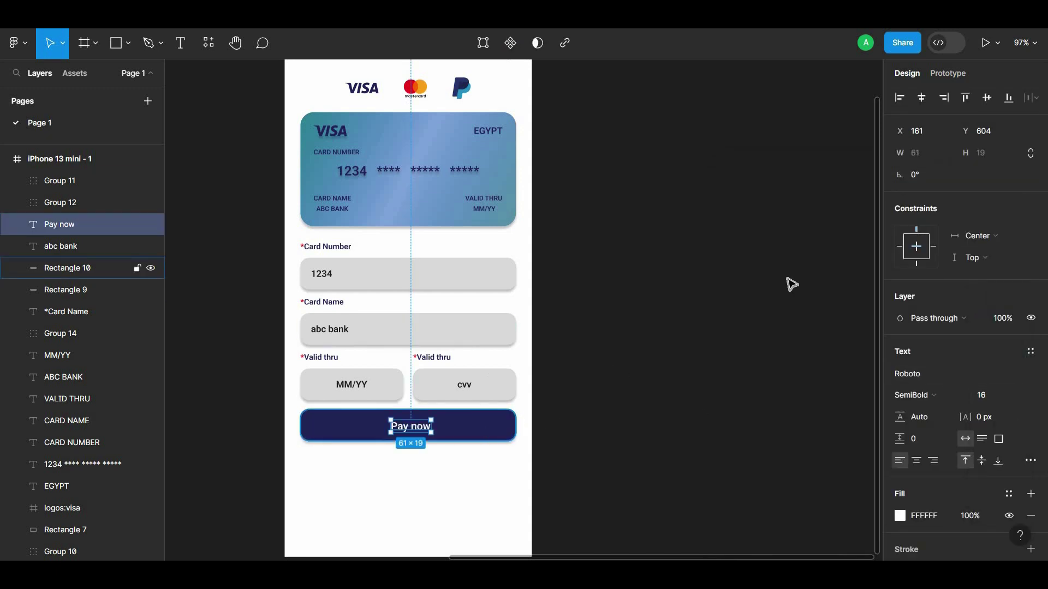
pyautogui.click(921, 97)
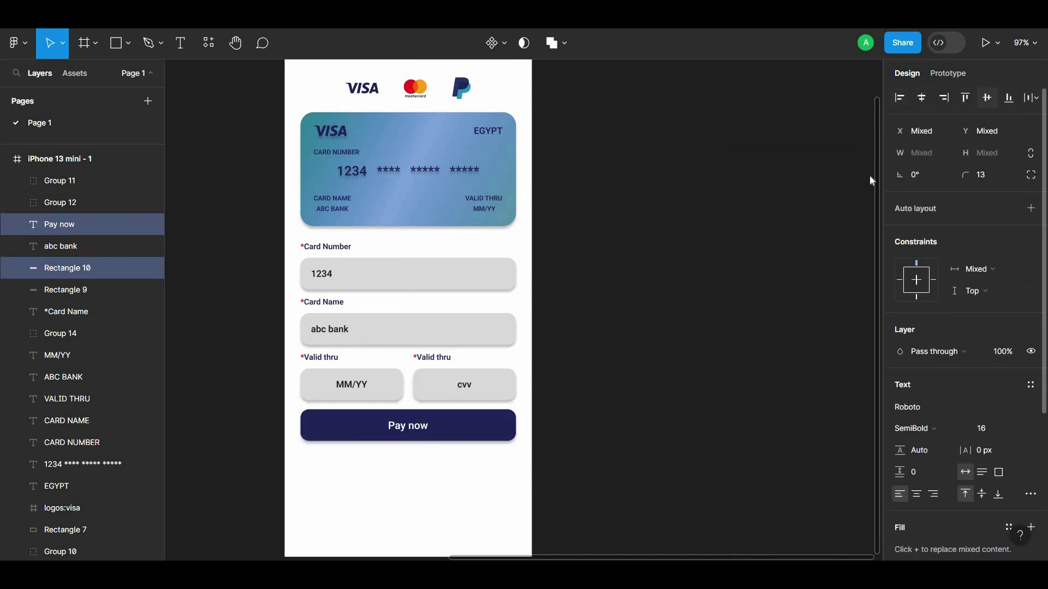
pyautogui.click(635, 349)
# Scroll through the screen, checking the card's MM/YY and ABC BANK text
pyautogui.scroll(2, 562, 413)
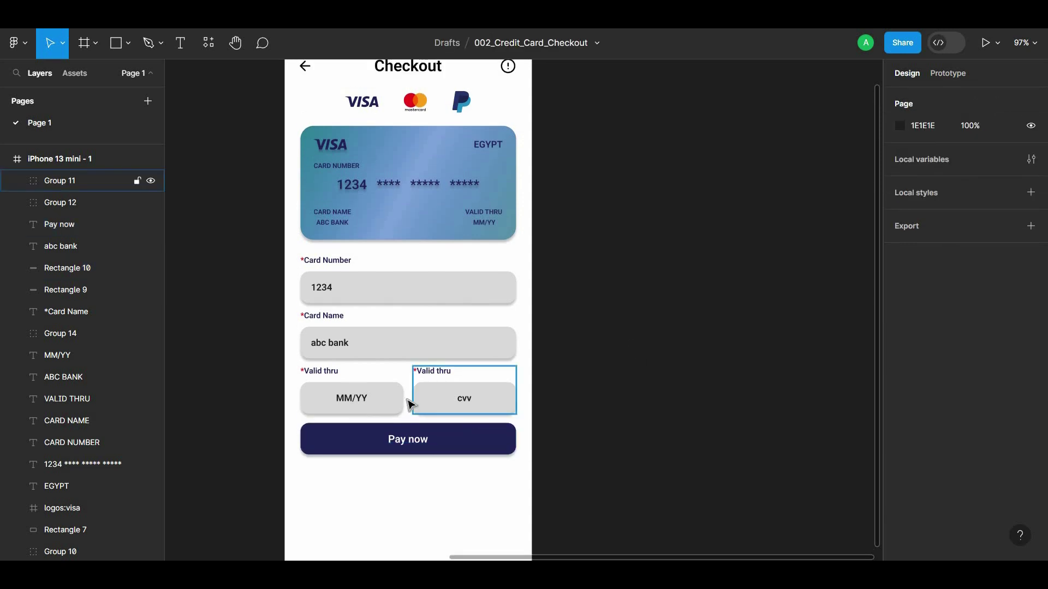
pyautogui.scroll(2, 537, 377)
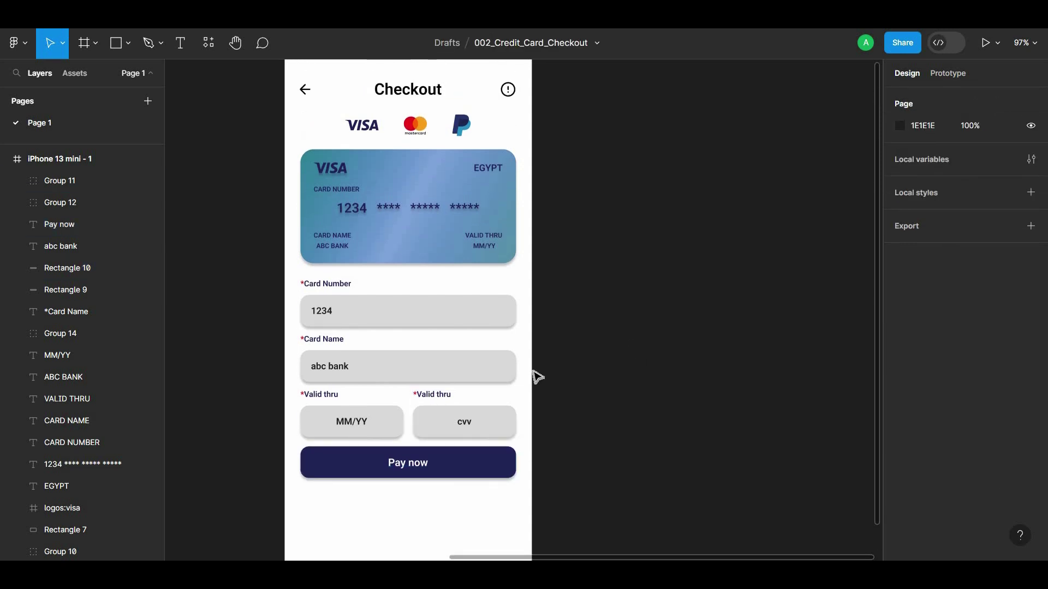
pyautogui.keyDown('ctrl'); pyautogui.scroll(3, 539, 372); pyautogui.keyUp('ctrl')
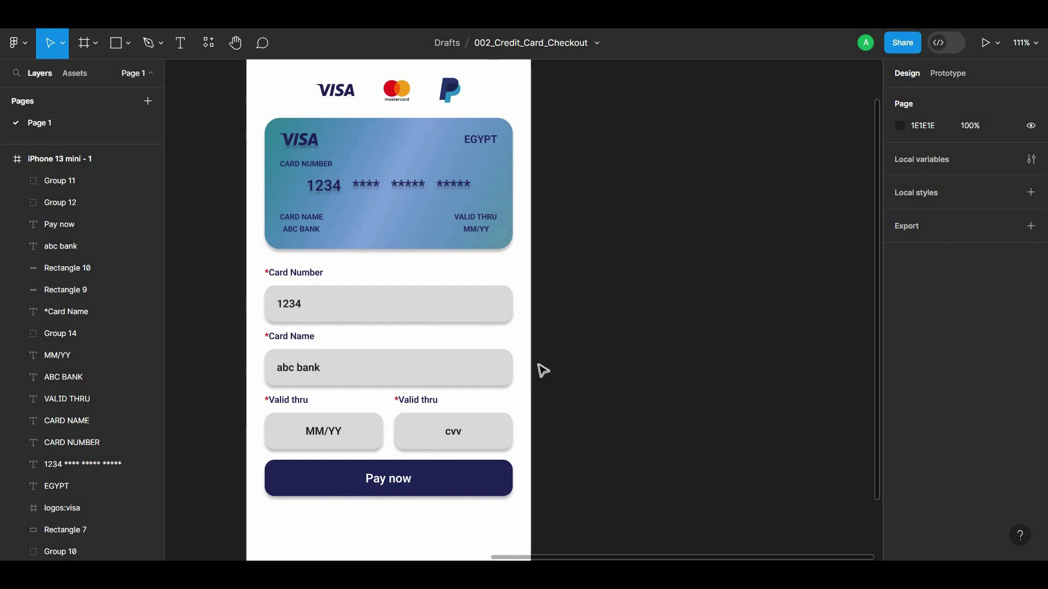
pyautogui.scroll(-5, 548, 365)
pyautogui.scroll(10, 548, 365)
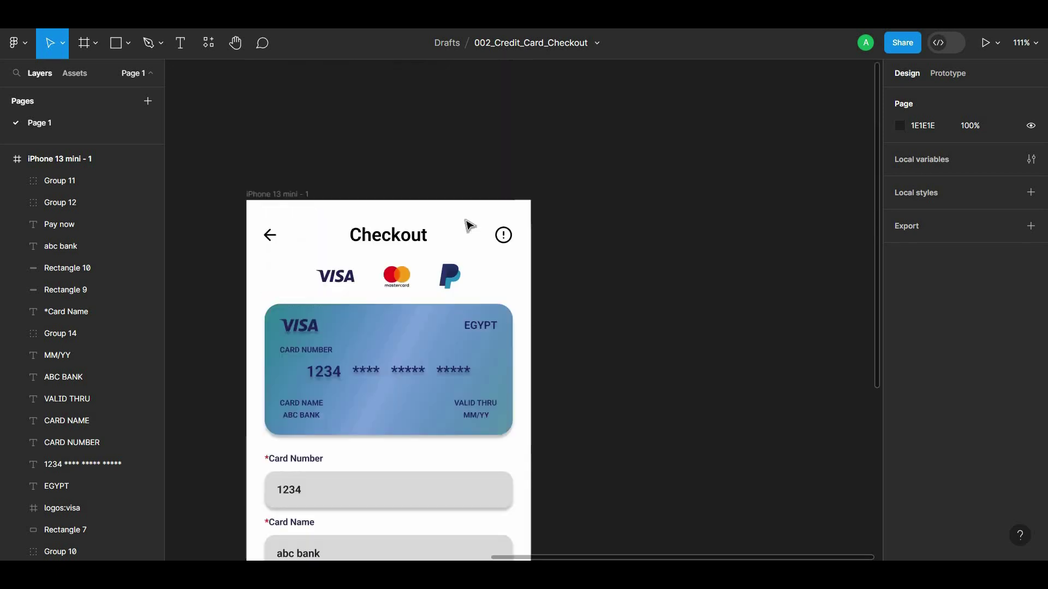
pyautogui.click(480, 420)
pyautogui.keyDown('shift'); pyautogui.click(300, 416); pyautogui.keyUp('shift')
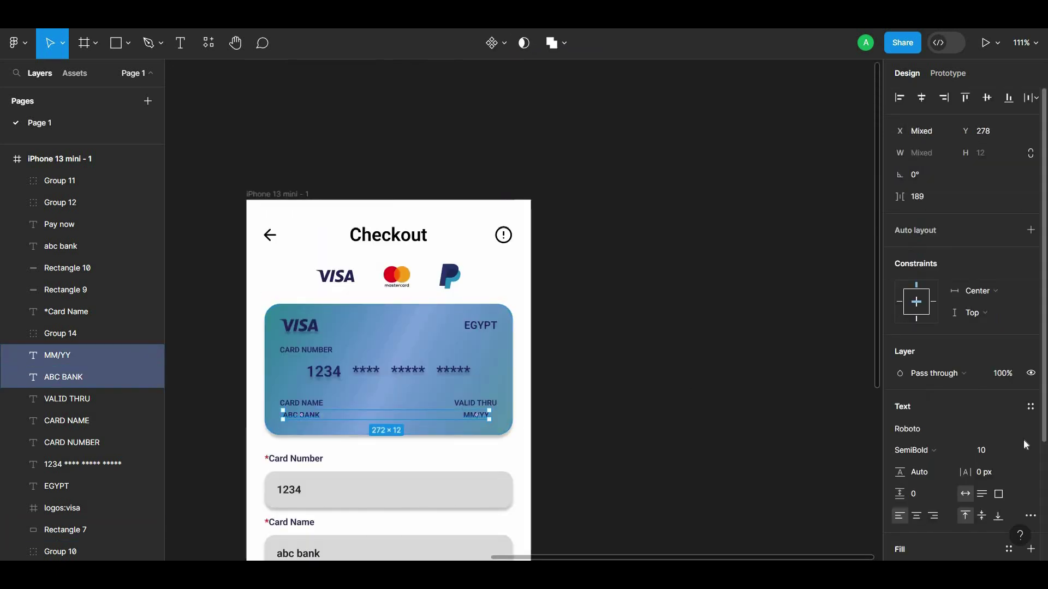
pyautogui.click(643, 346)
pyautogui.scroll(-1, 416, 318)
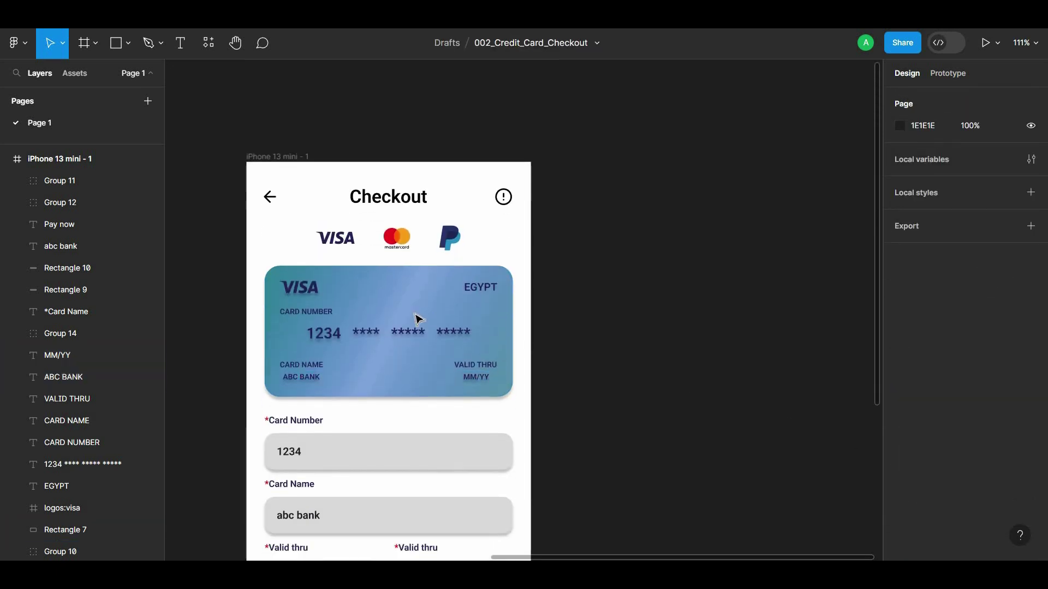
pyautogui.scroll(-2, 550, 371)
pyautogui.scroll(-2, 550, 371)
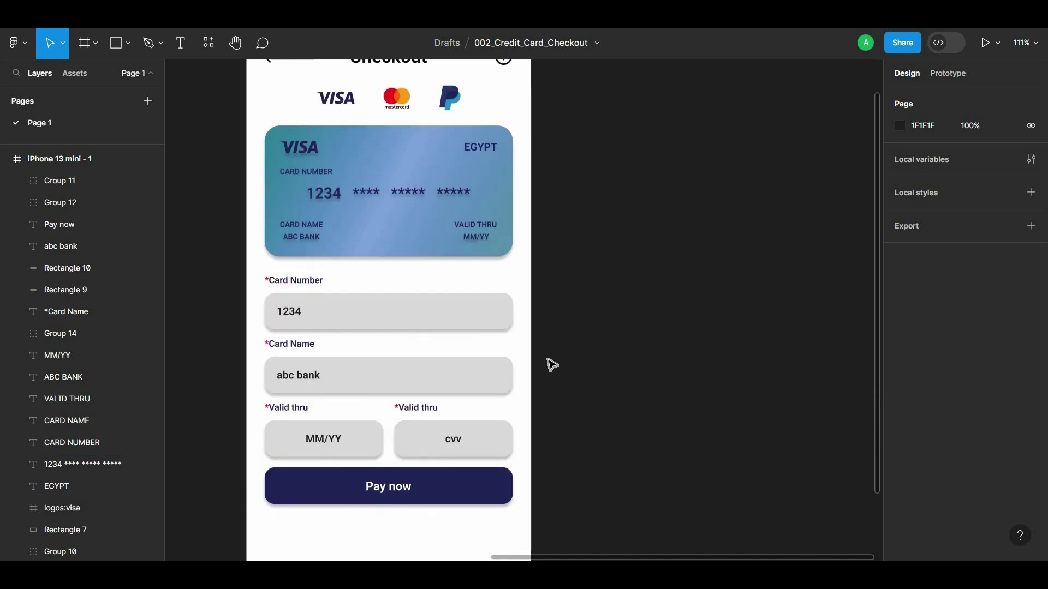
pyautogui.scroll(-4, 551, 364)
pyautogui.scroll(-1, 552, 363)
pyautogui.scroll(-1, 564, 391)
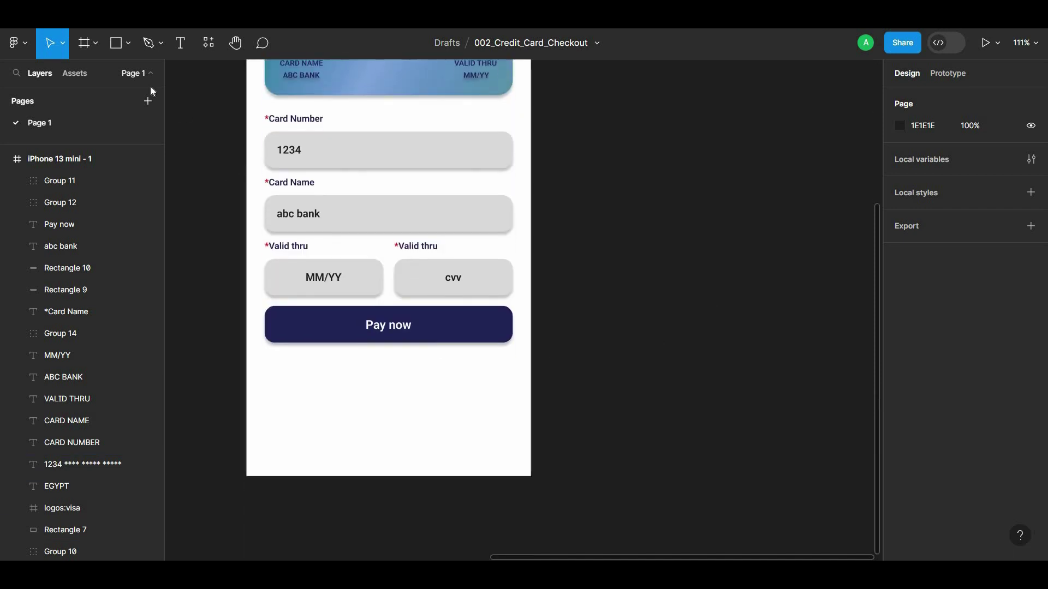
# Draw a full-width panel below Pay now with its top corners rounded to 24
pyautogui.click(115, 52)
pyautogui.moveTo(246, 357); pyautogui.dragTo(531, 476)
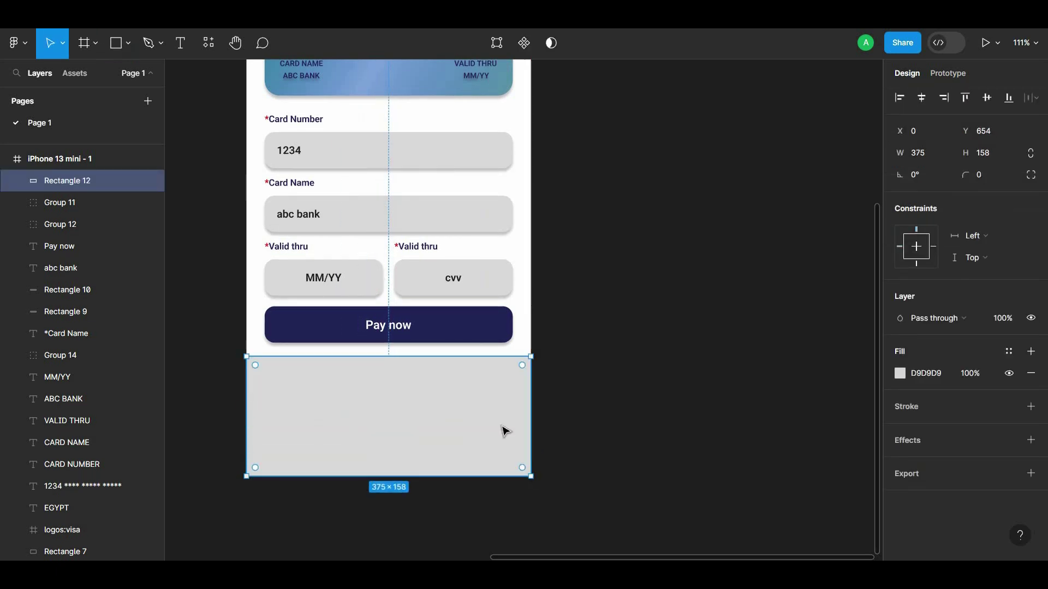
pyautogui.click(1031, 174)
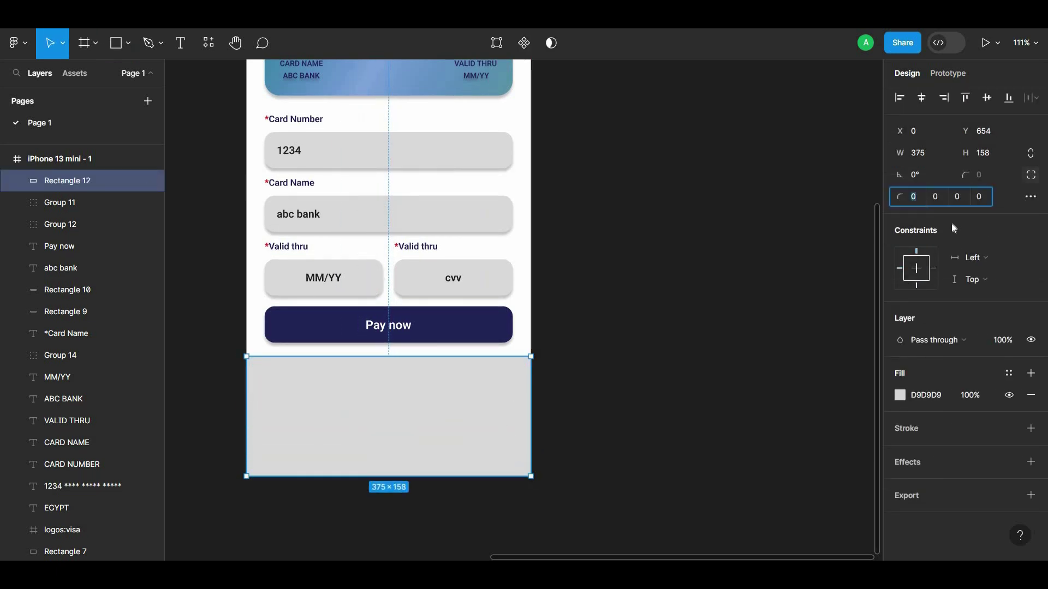
pyautogui.write('24')
pyautogui.click(935, 197)
pyautogui.write('4')
pyautogui.press('Return')
# Fill the panel with a navy linear gradient ending in an opaque deep navy stop
pyautogui.click(667, 244)
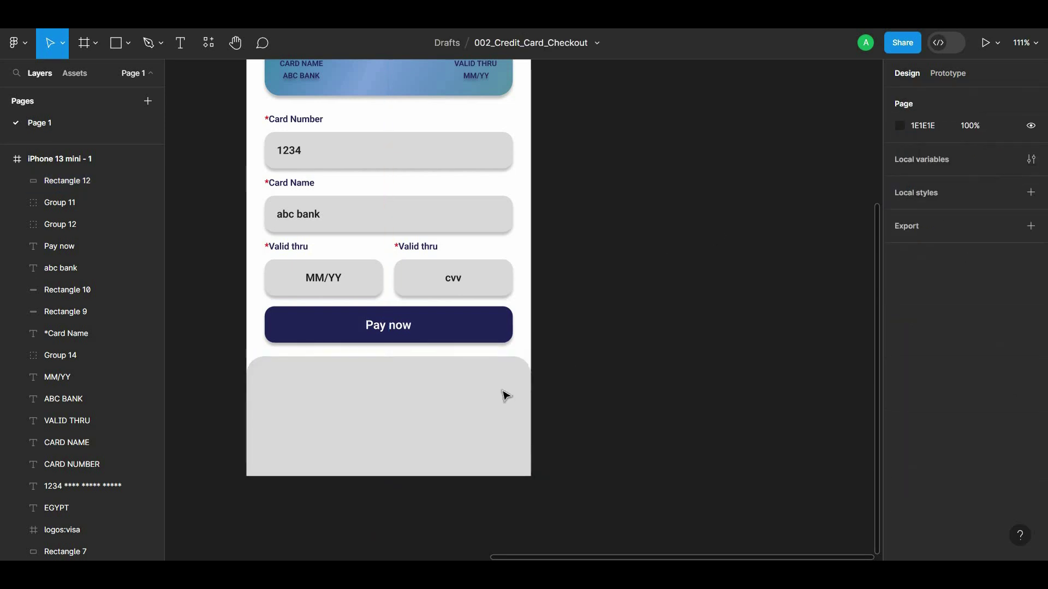
pyautogui.click(503, 393)
pyautogui.click(900, 395)
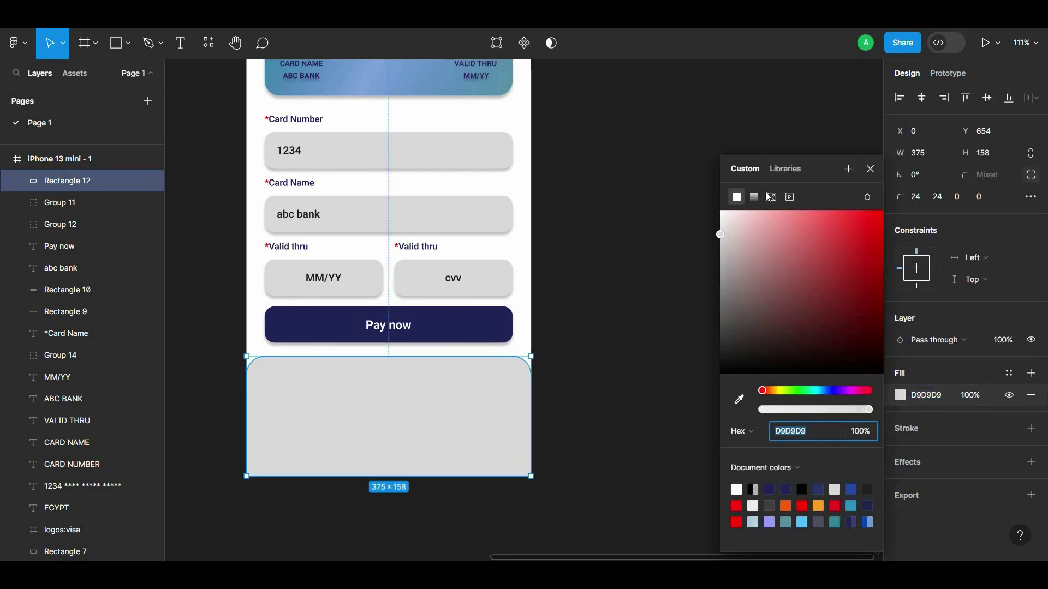
pyautogui.click(753, 120)
pyautogui.scroll(2, 377, 435)
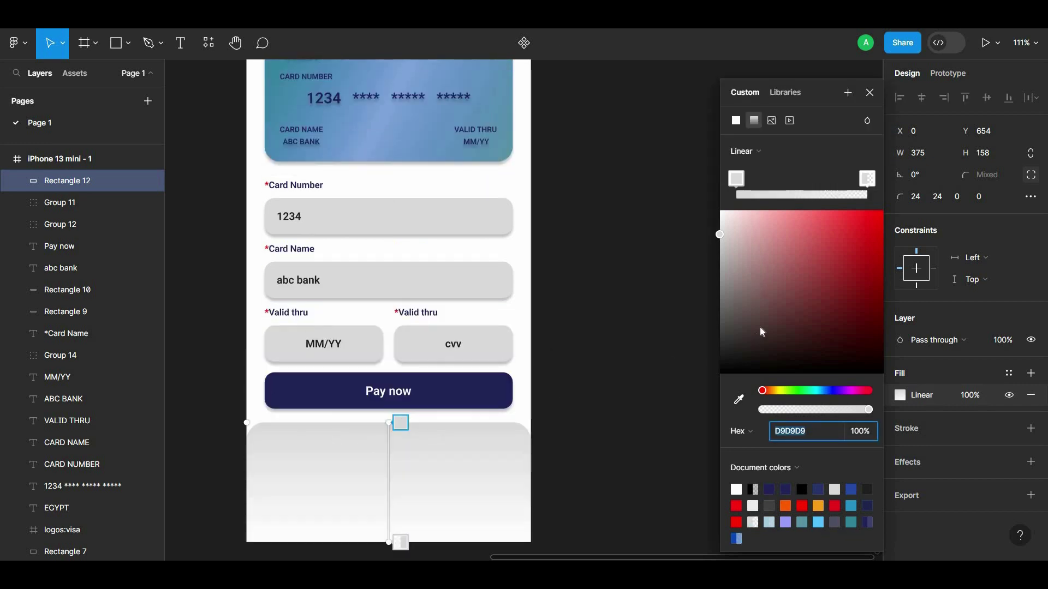
pyautogui.click(786, 489)
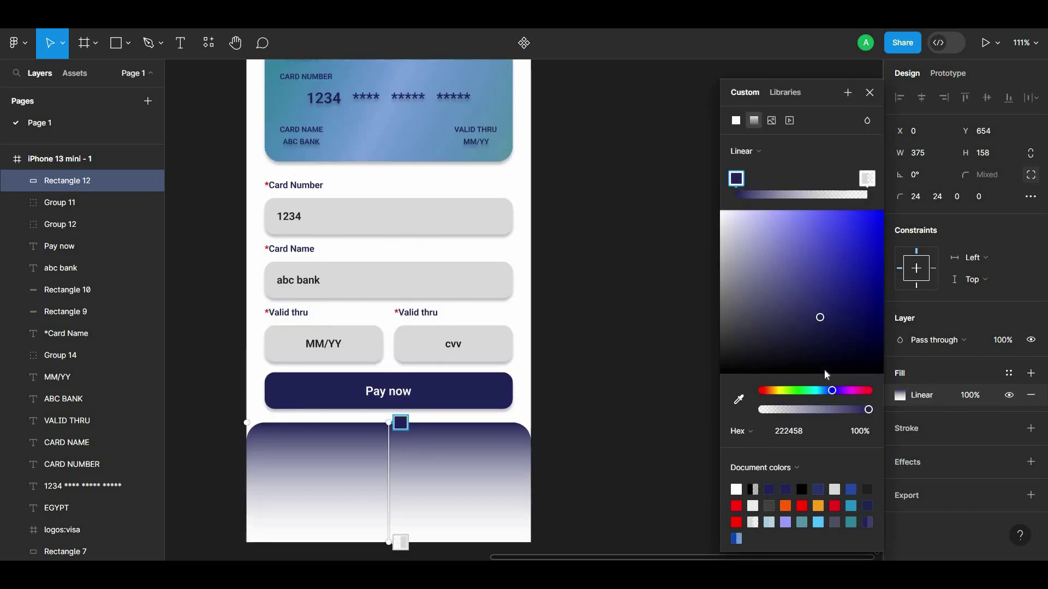
pyautogui.click(867, 178)
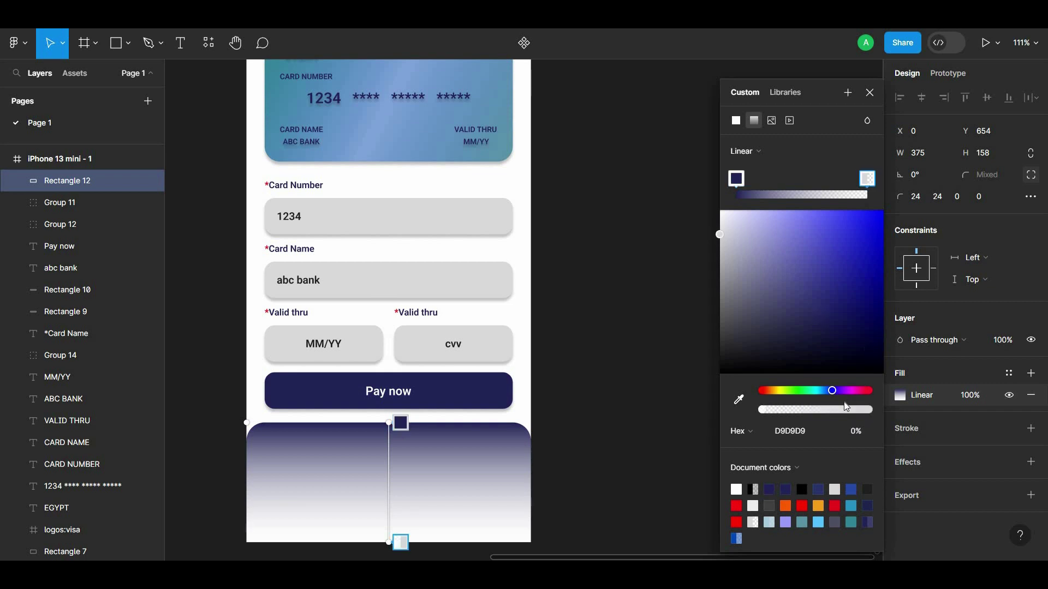
pyautogui.moveTo(837, 410); pyautogui.dragTo(928, 415)
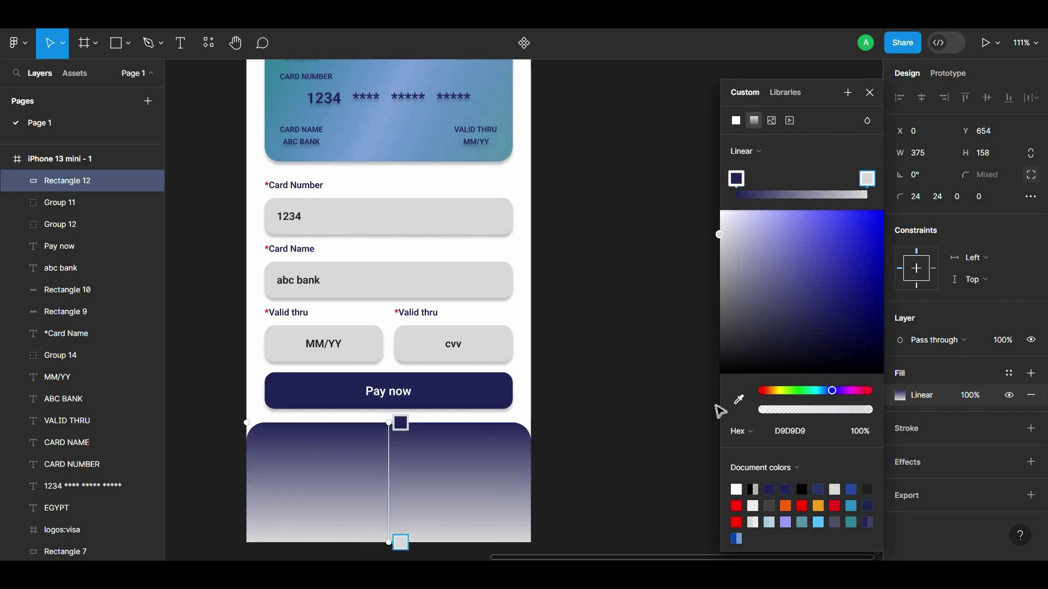
pyautogui.moveTo(804, 289)
pyautogui.mouseDown()
pyautogui.moveTo(802, 330)
pyautogui.moveTo(751, 332)
pyautogui.mouseUp()
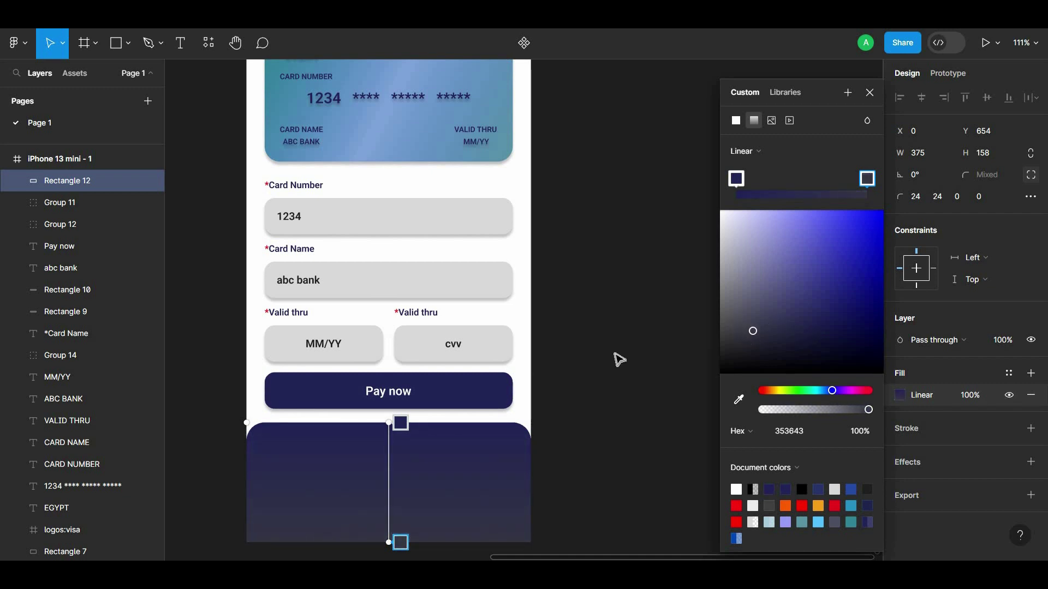
pyautogui.scroll(3, 617, 327)
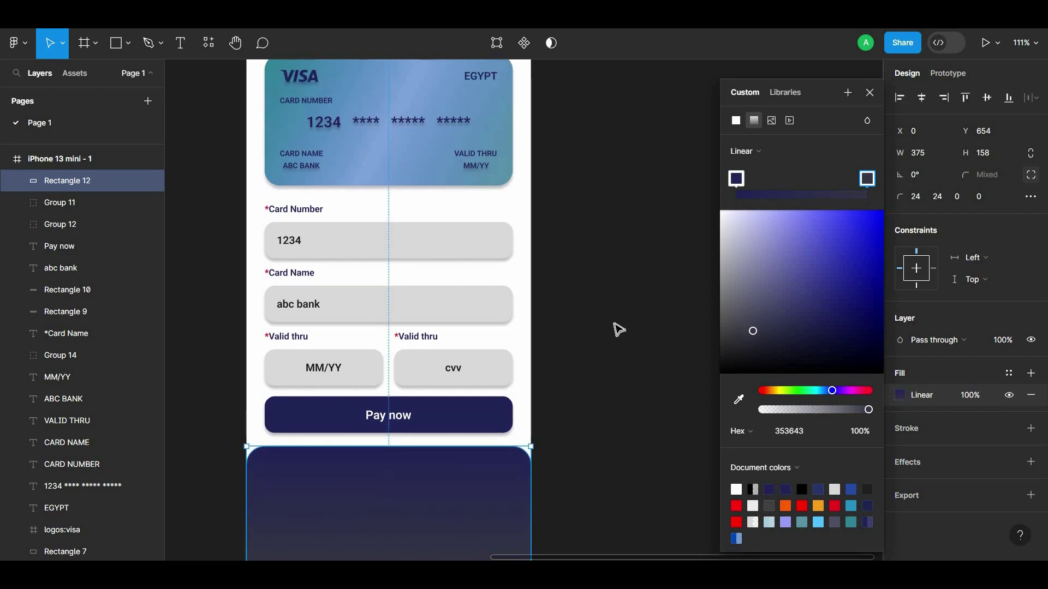
pyautogui.click(617, 327)
pyautogui.scroll(-4, 617, 328)
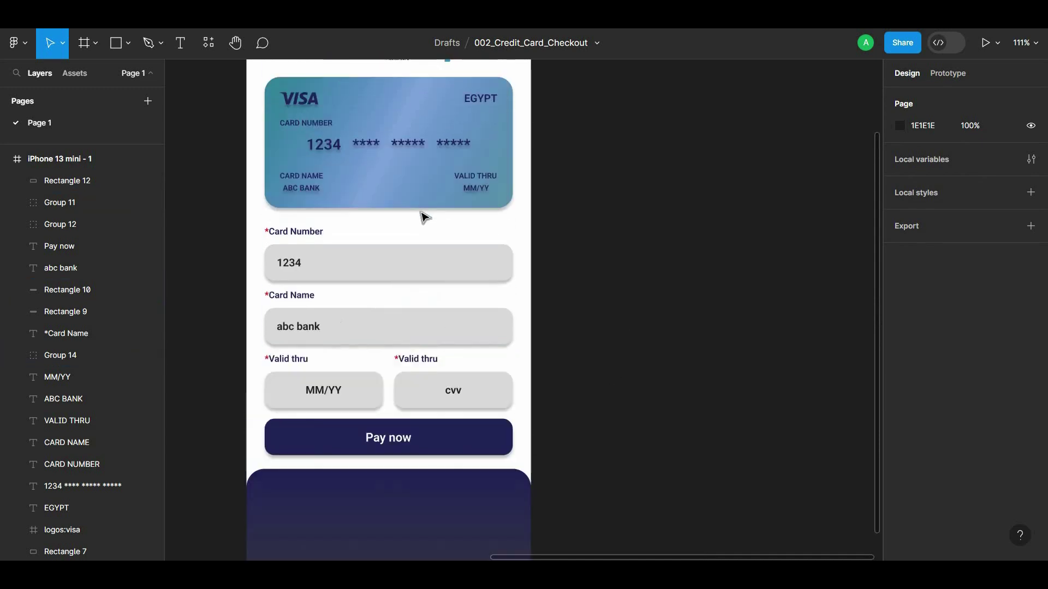
# Copy the EGYPT card text into the dark bottom panel, then dismiss its context menu
pyautogui.scroll(3, 424, 215)
pyautogui.click(477, 100)
pyautogui.moveTo(484, 104); pyautogui.dragTo(484, 513)
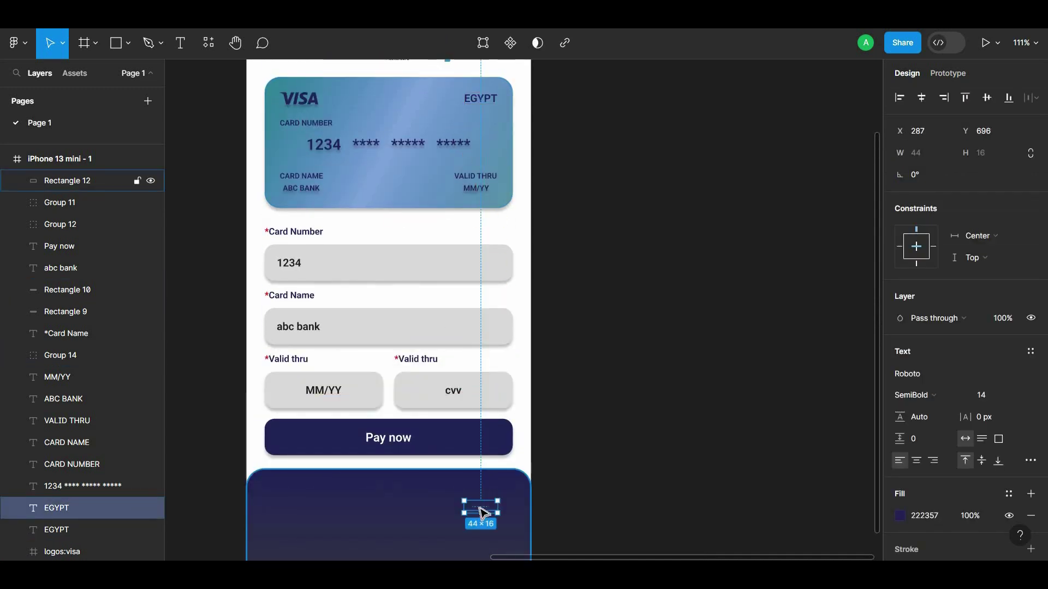
pyautogui.rightClick(471, 512)
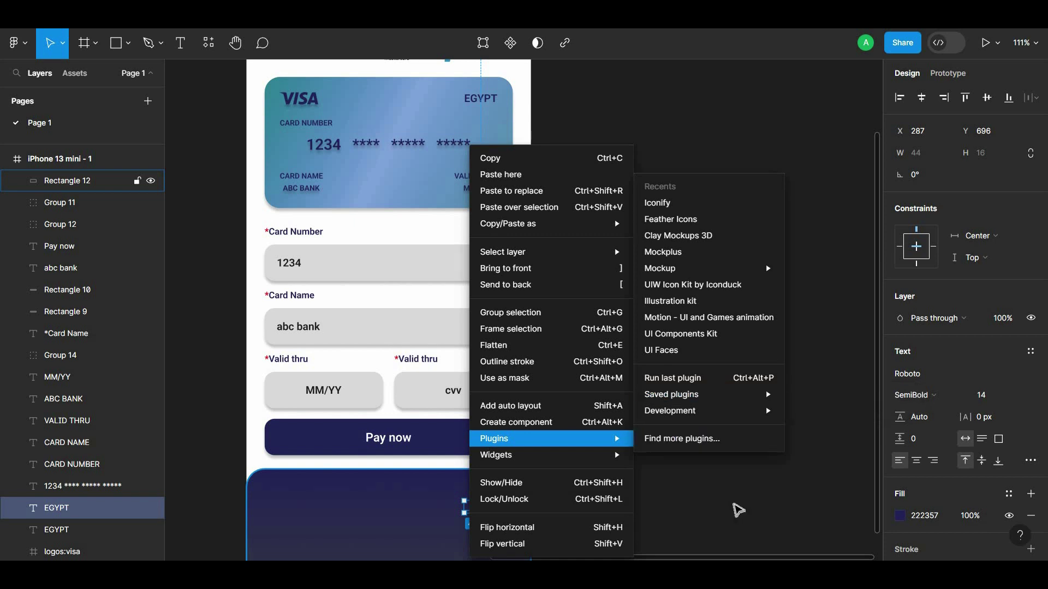
pyautogui.click(737, 507)
# Alt-drag a copy of Pay now into the bottom panel, bring it to front, and retype it as Purchase
pyautogui.click(379, 439)
pyautogui.moveTo(378, 439); pyautogui.dragTo(385, 490)
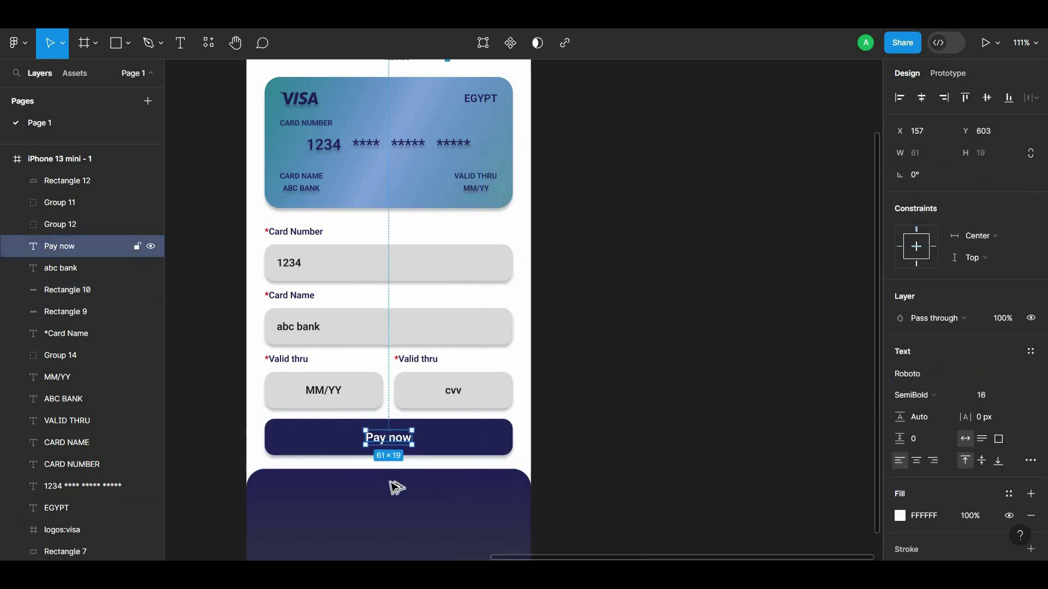
pyautogui.rightClick(386, 491)
pyautogui.click(428, 268)
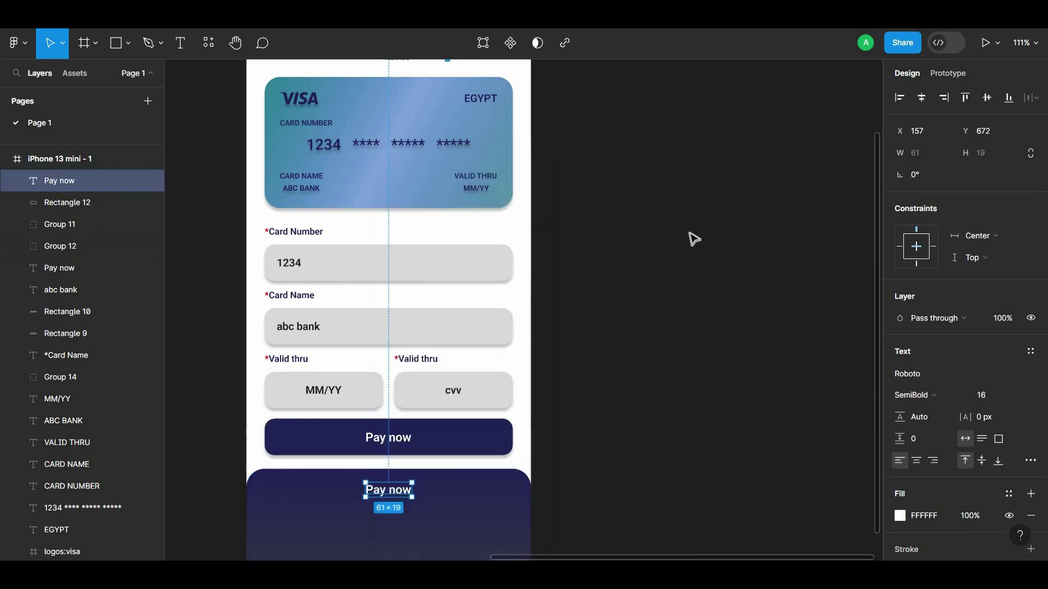
pyautogui.scroll(-1, 540, 416)
pyautogui.scroll(-1, 540, 416)
pyautogui.press('Return')
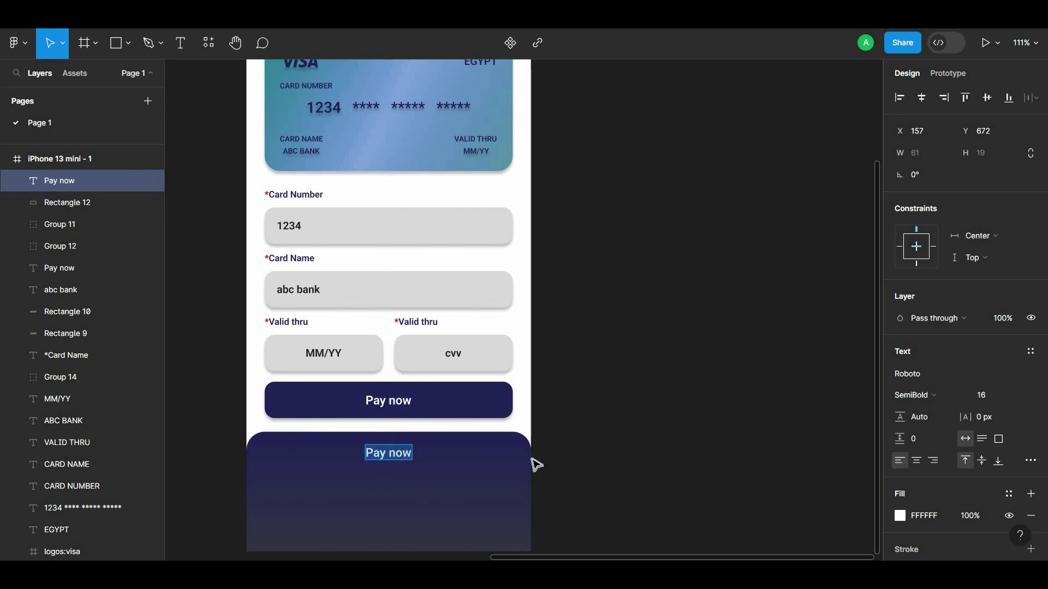
pyautogui.write('Purchase')
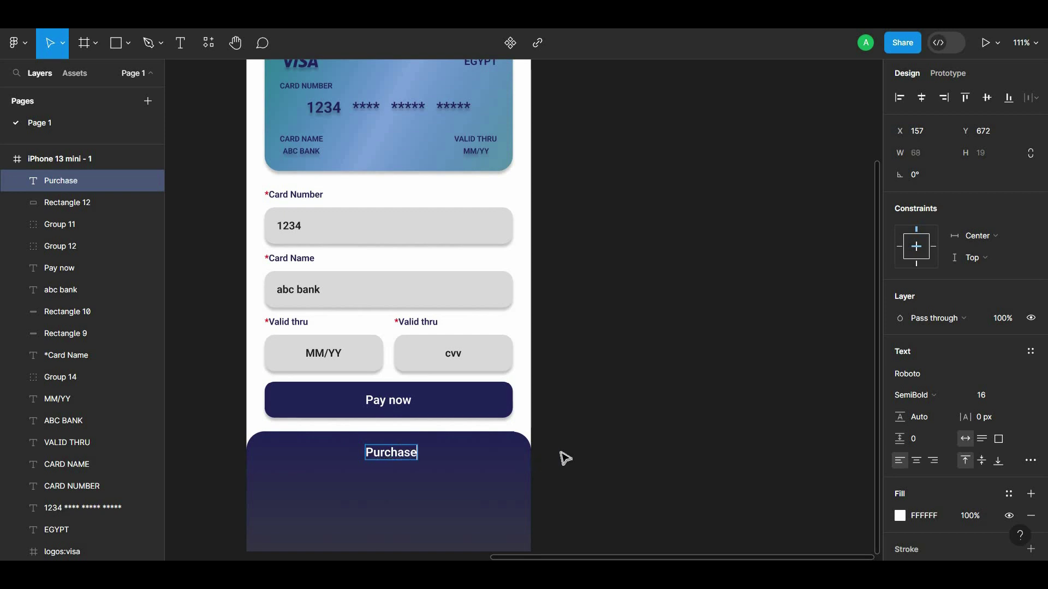
pyautogui.press('Escape')
# Move Purchase to the panel's left side at x=24
pyautogui.moveTo(397, 458); pyautogui.dragTo(295, 460)
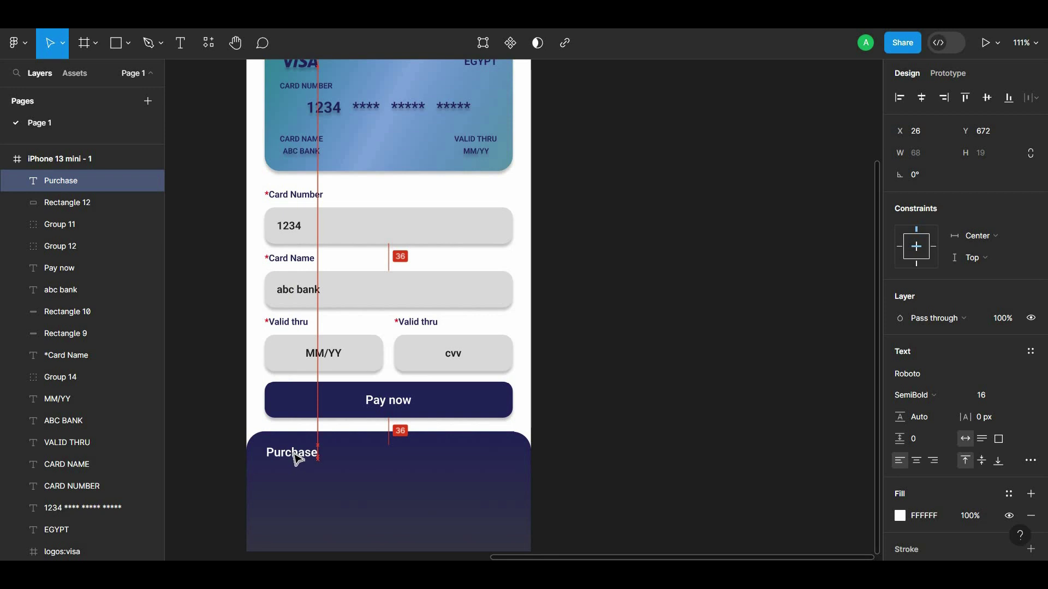
pyautogui.moveTo(294, 460); pyautogui.dragTo(295, 459)
pyautogui.click(602, 405)
pyautogui.scroll(-1, 545, 415)
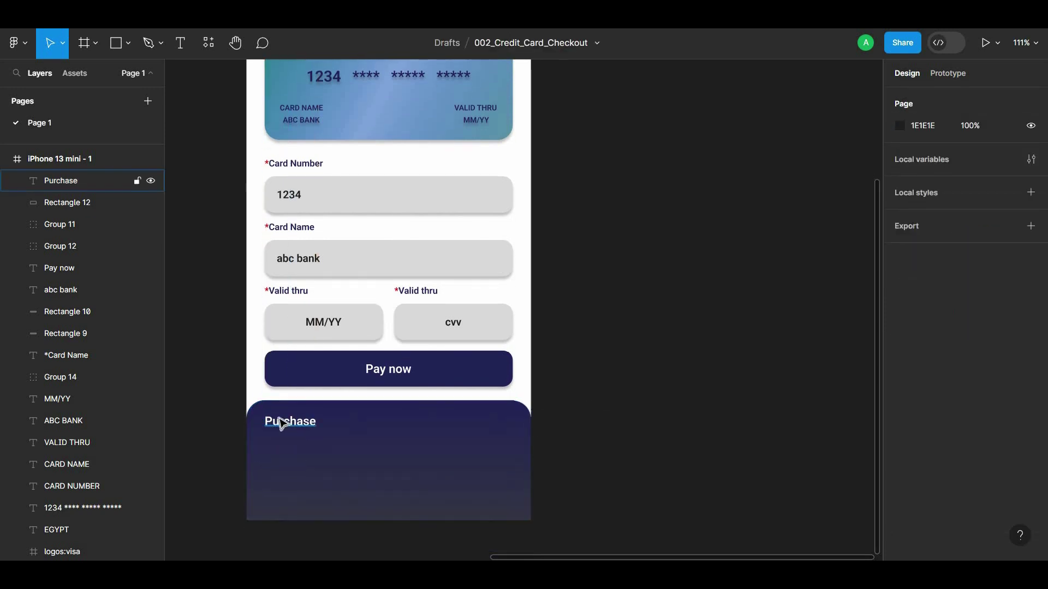
# Set the Purchase heading's font size to 24, then settle on 20
pyautogui.click(281, 422)
pyautogui.click(1021, 395)
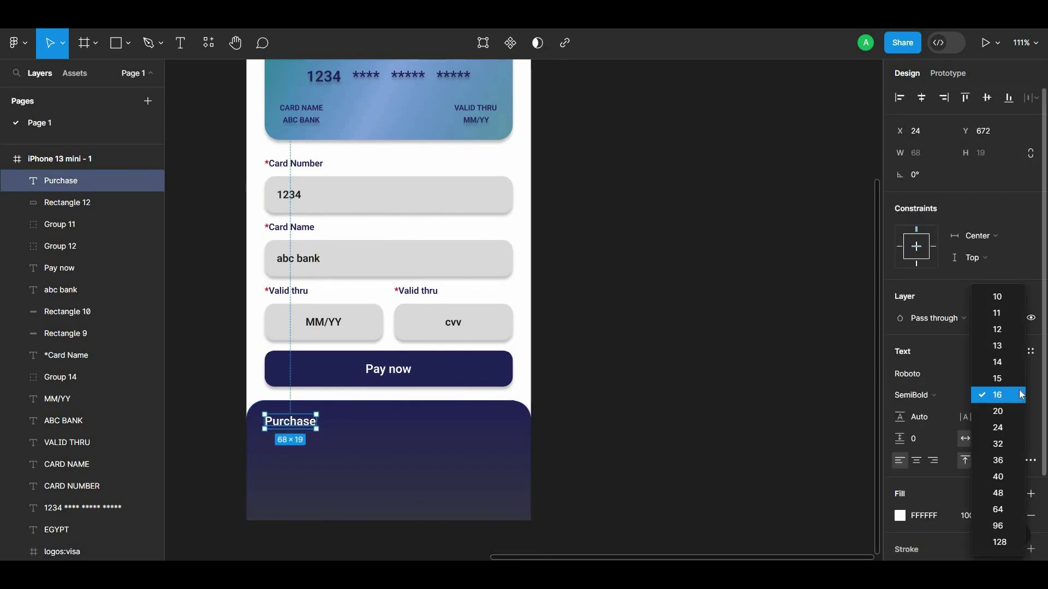
pyautogui.click(1012, 428)
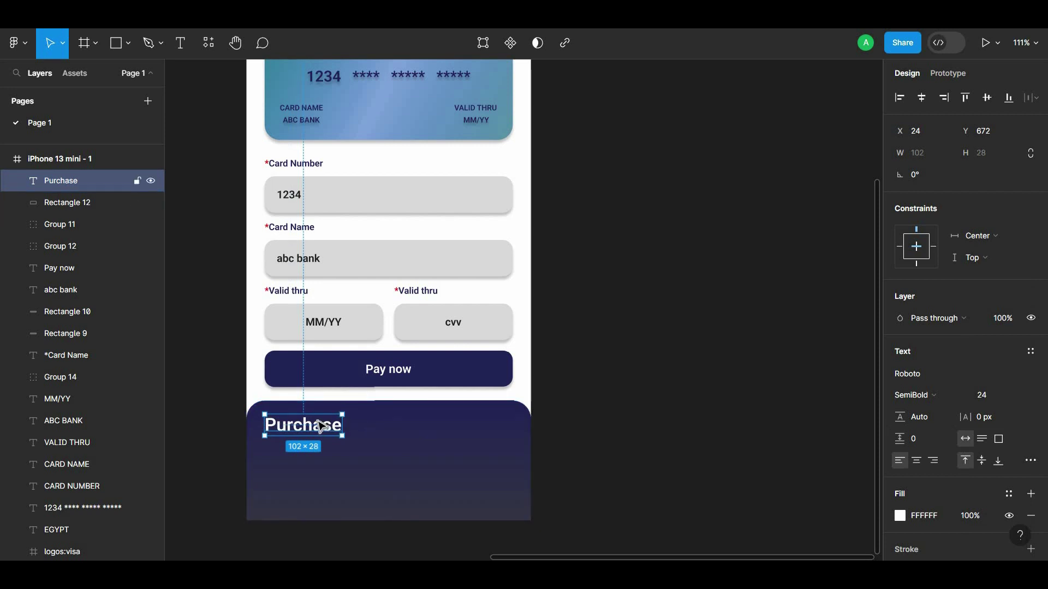
pyautogui.moveTo(320, 425); pyautogui.dragTo(326, 406)
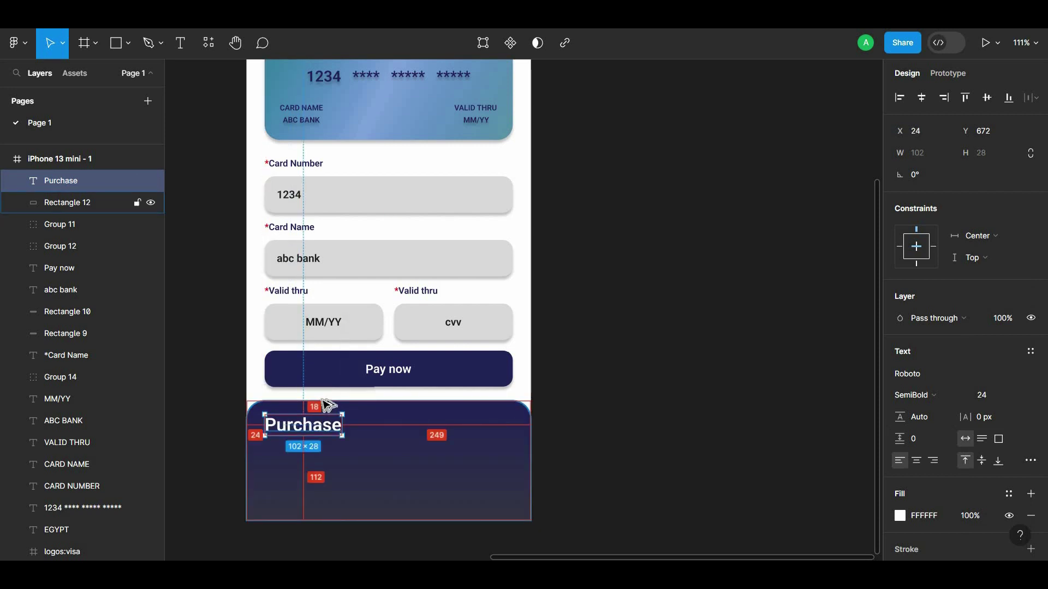
pyautogui.click(982, 395)
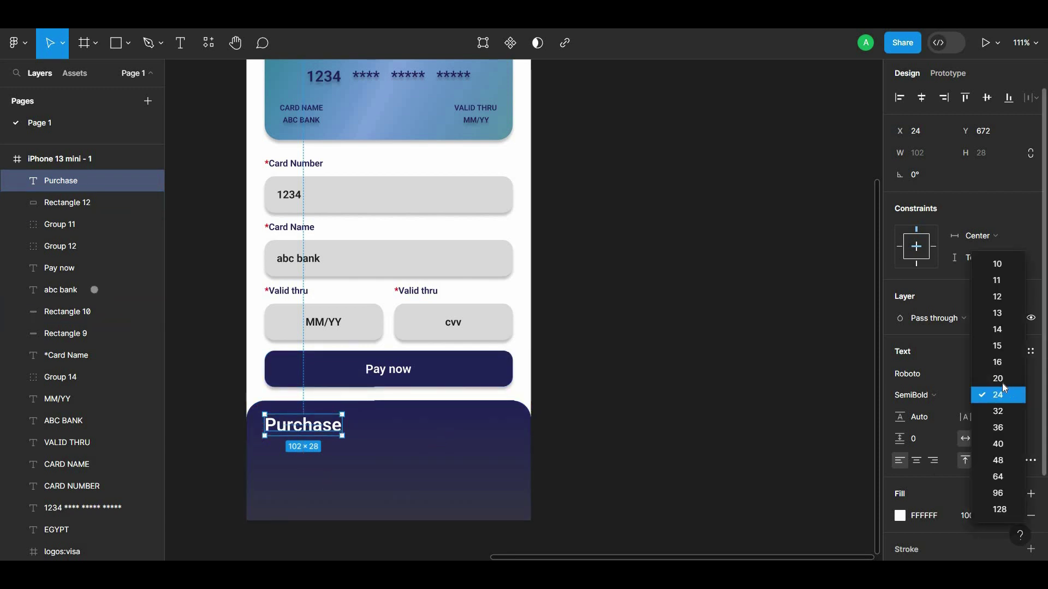
pyautogui.click(1001, 379)
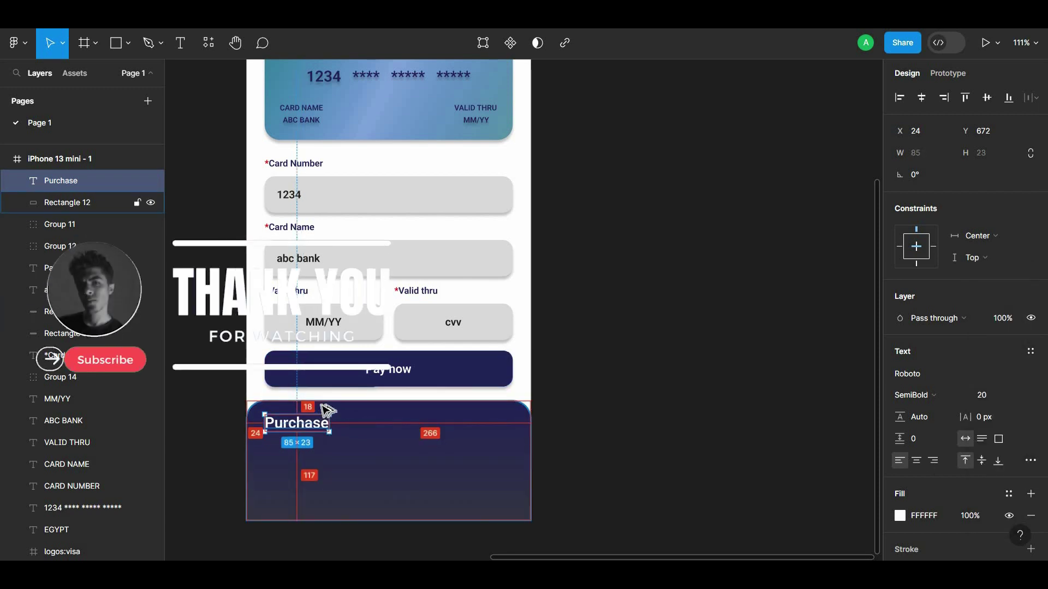
pyautogui.click(652, 376)
pyautogui.scroll(-4, 666, 398)
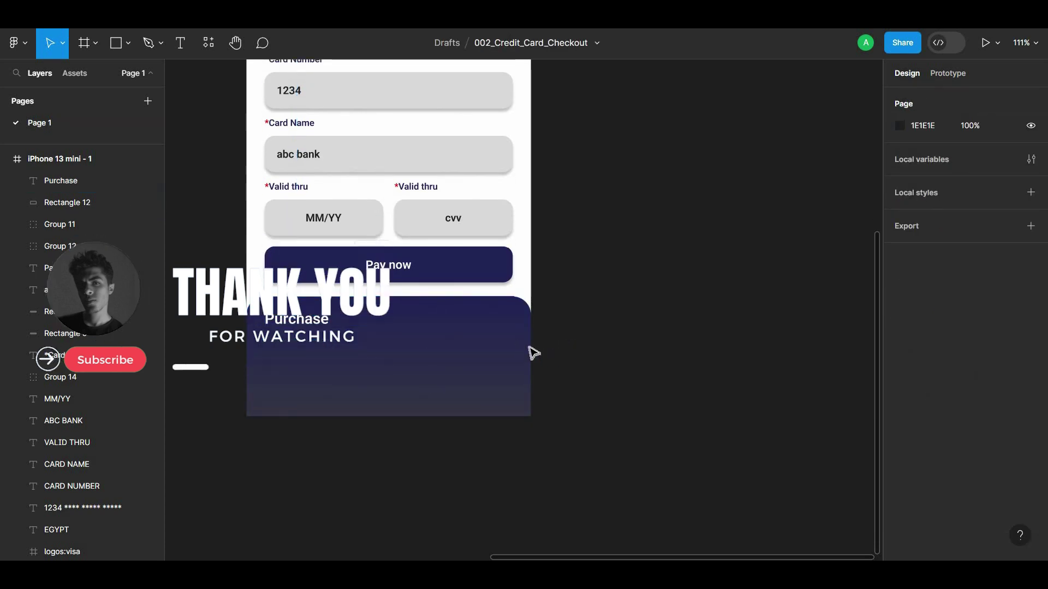
# Drag the red shoe image into the Purchase panel under the heading
pyautogui.scroll(-5, 524, 350)
pyautogui.hscroll(-6, 514, 343)
pyautogui.moveTo(720, 389); pyautogui.dragTo(744, 440)
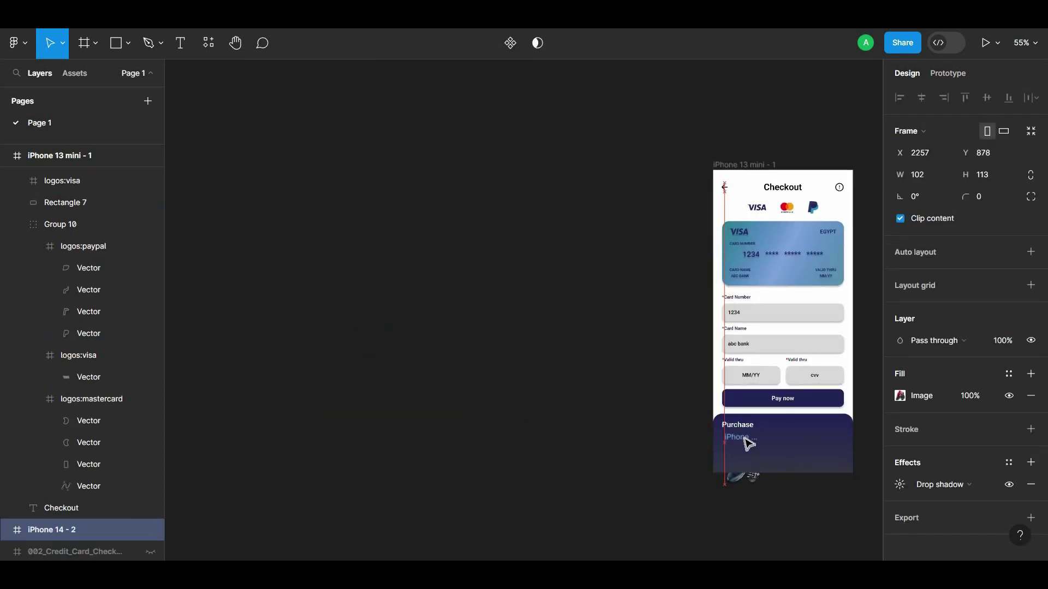
pyautogui.scroll(2, 519, 360)
pyautogui.hscroll(8, 331, 312)
pyautogui.scroll(-3, 332, 313)
pyautogui.scroll(2, 533, 381)
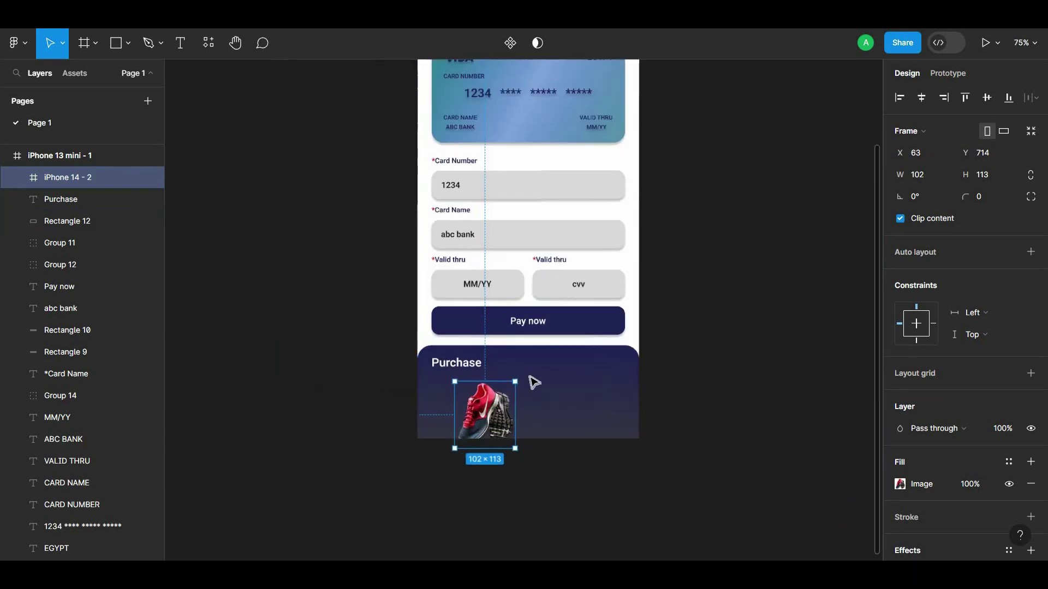
pyautogui.scroll(2, 535, 335)
pyautogui.hscroll(2, 535, 334)
pyautogui.moveTo(452, 443)
pyautogui.mouseDown()
pyautogui.moveTo(427, 395)
pyautogui.moveTo(428, 371)
pyautogui.mouseUp()
# Scale the shoe image to 0.88x with K and align it left at x=24
pyautogui.click(426, 391)
pyautogui.click(468, 470)
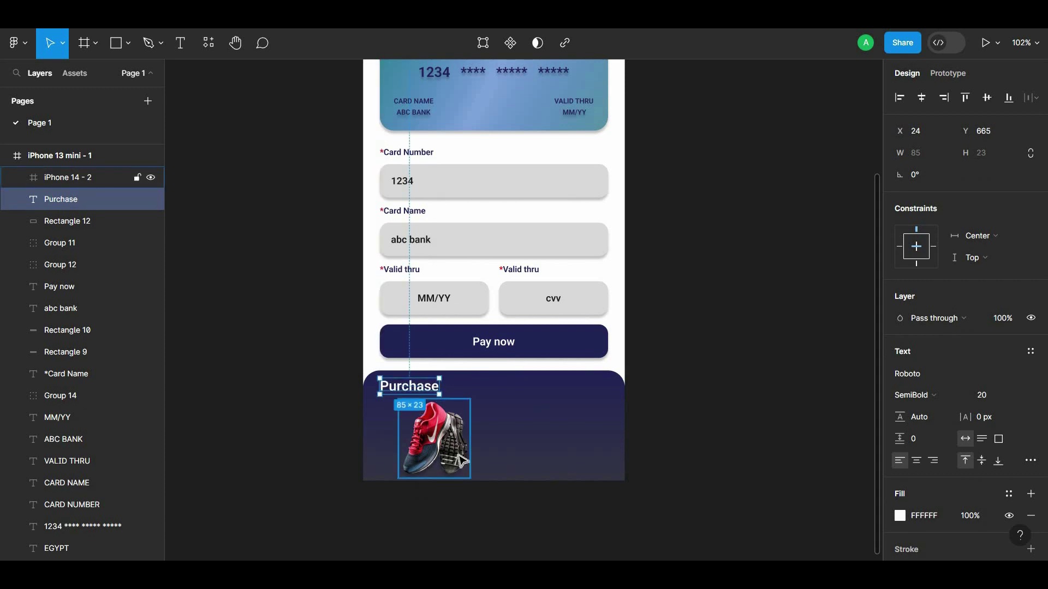
pyautogui.press('k')
pyautogui.moveTo(469, 478); pyautogui.dragTo(419, 441)
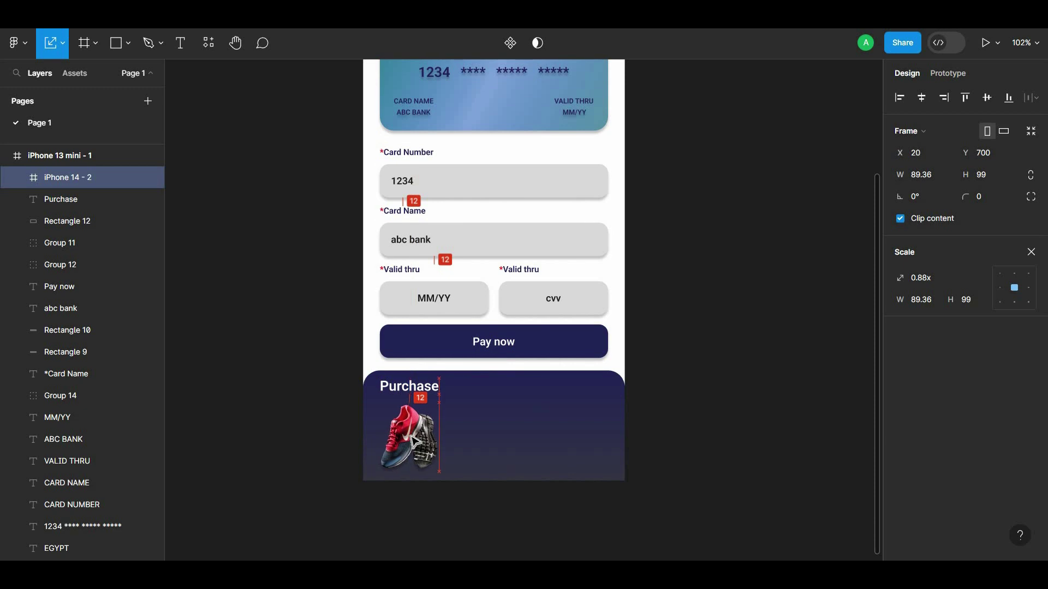
pyautogui.click(492, 512)
pyautogui.scroll(3, 491, 512)
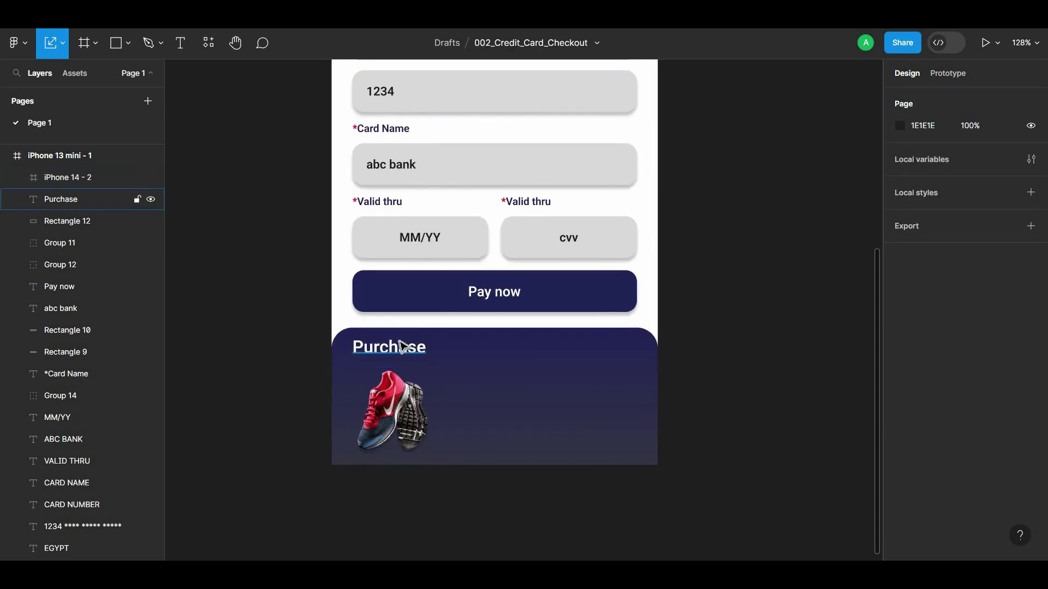
# Alt-drag a Purchase copy to the panel's right and retype it as Men's Shoe
pyautogui.moveTo(389, 347); pyautogui.dragTo(583, 349)
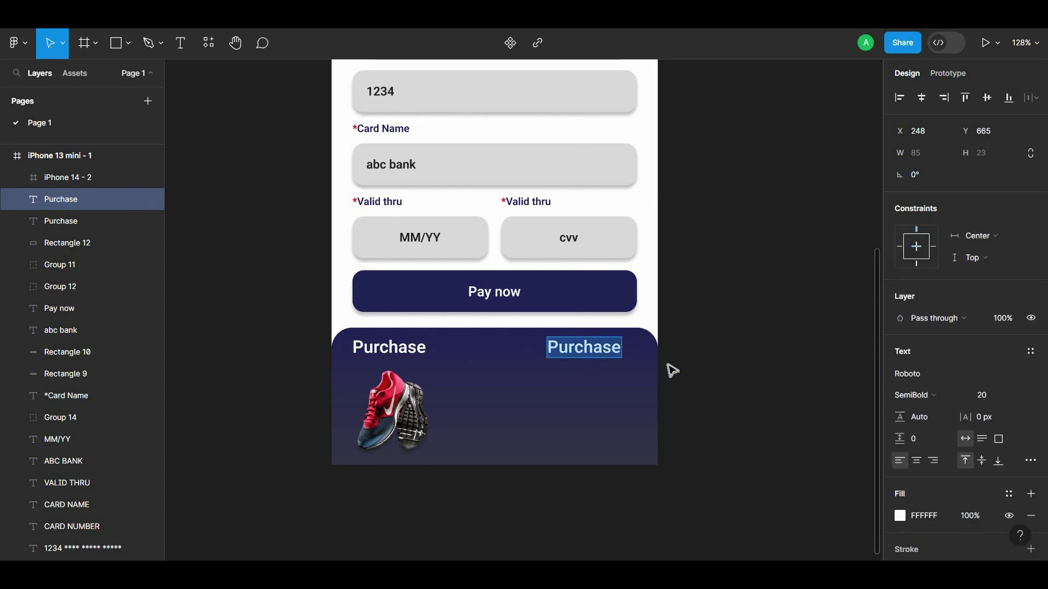
pyautogui.write("Men's Shoe")
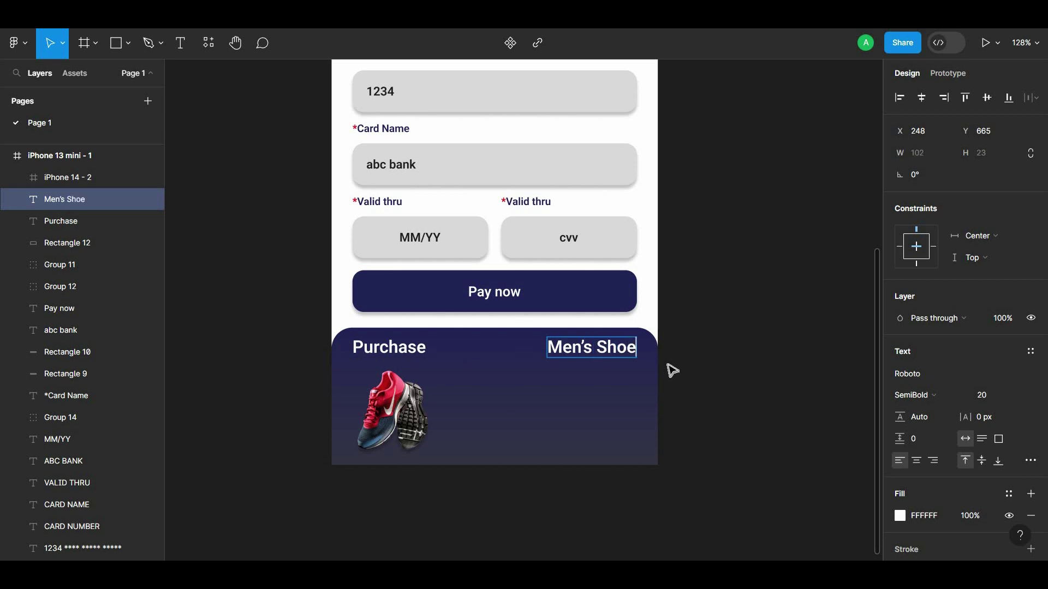
pyautogui.press('Escape')
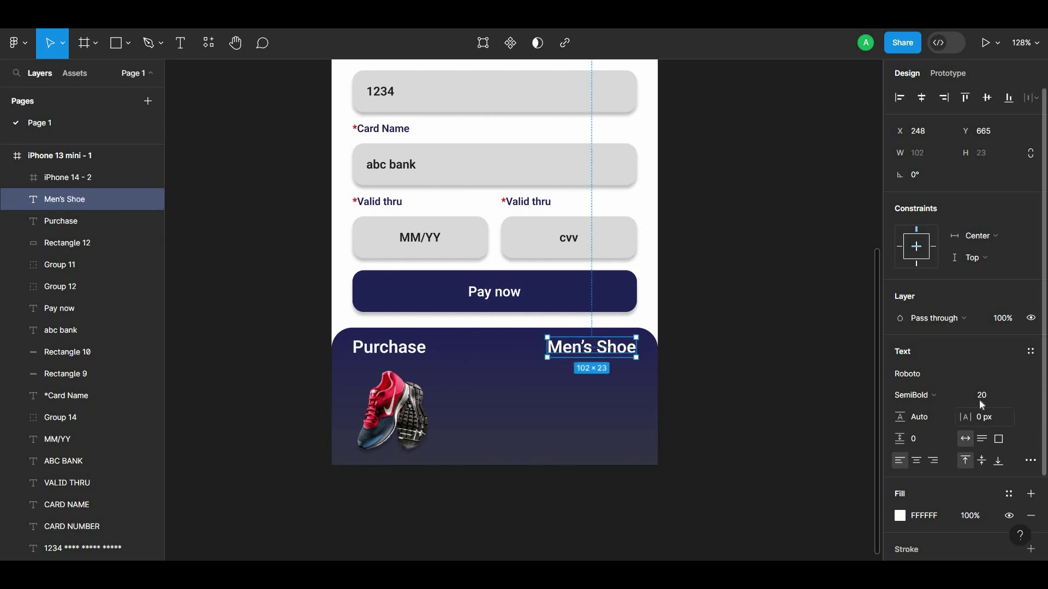
# Set Men's Shoe to Regular weight, size 14, and shift it slightly down
pyautogui.click(943, 394)
pyautogui.click(927, 283)
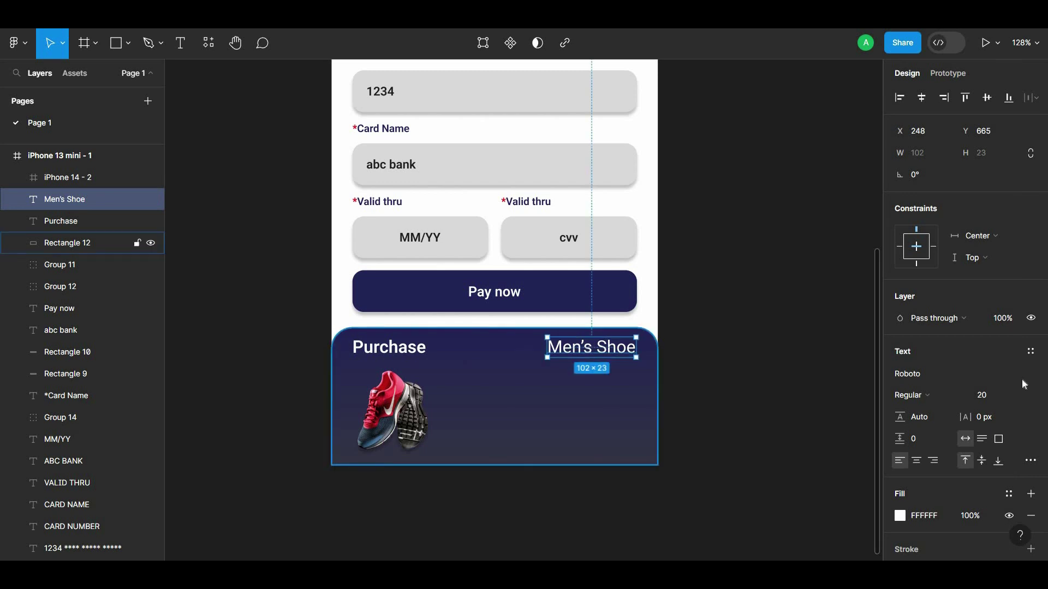
pyautogui.click(1020, 400)
pyautogui.click(1000, 342)
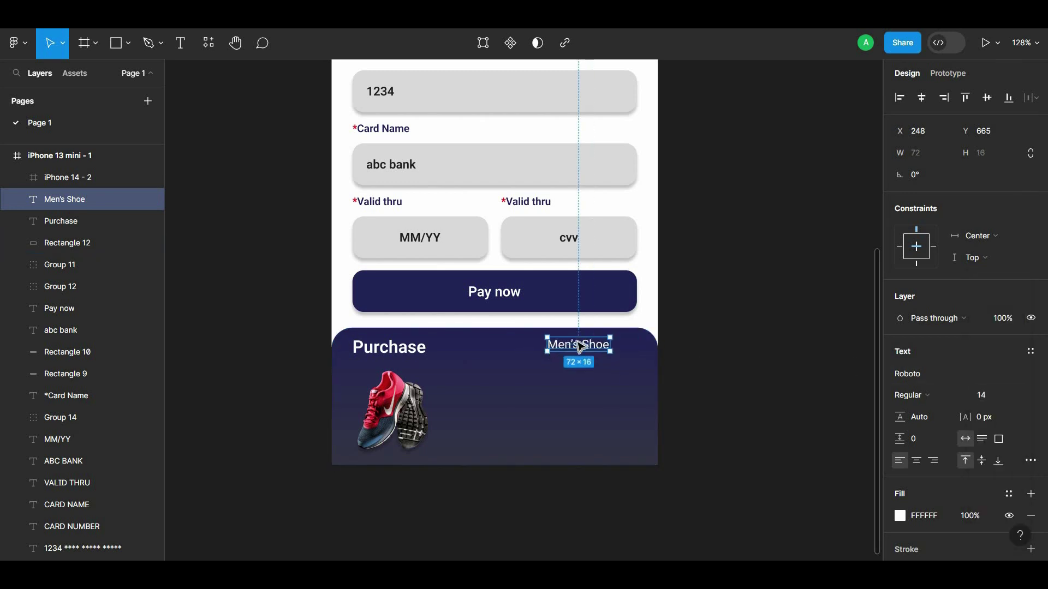
pyautogui.moveTo(579, 347); pyautogui.dragTo(585, 382)
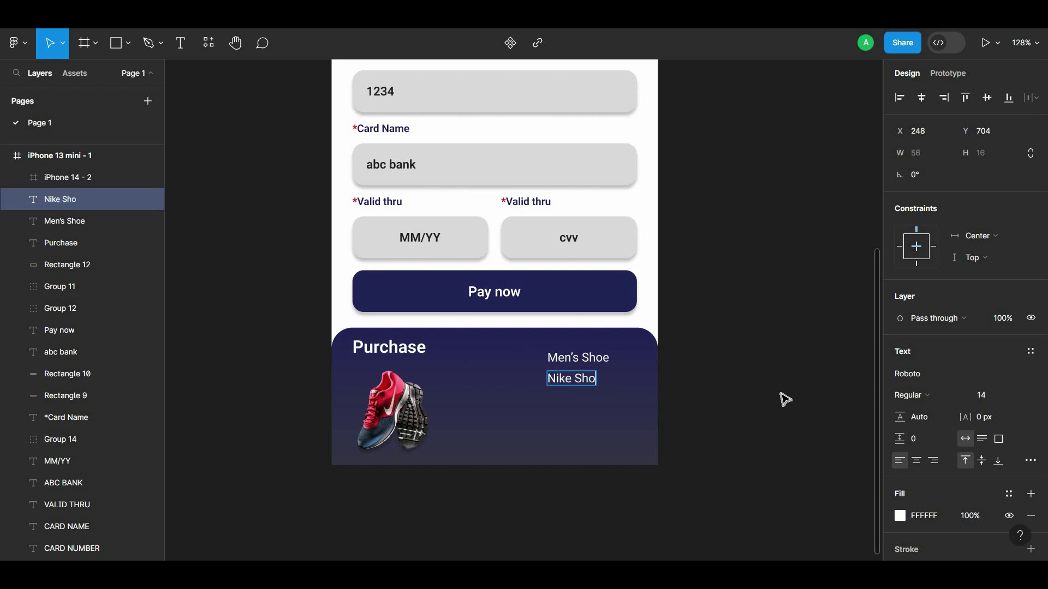
# Make Nike Shoe Bold at size 24 and nudge it into place below Men's Shoe
pyautogui.click(943, 395)
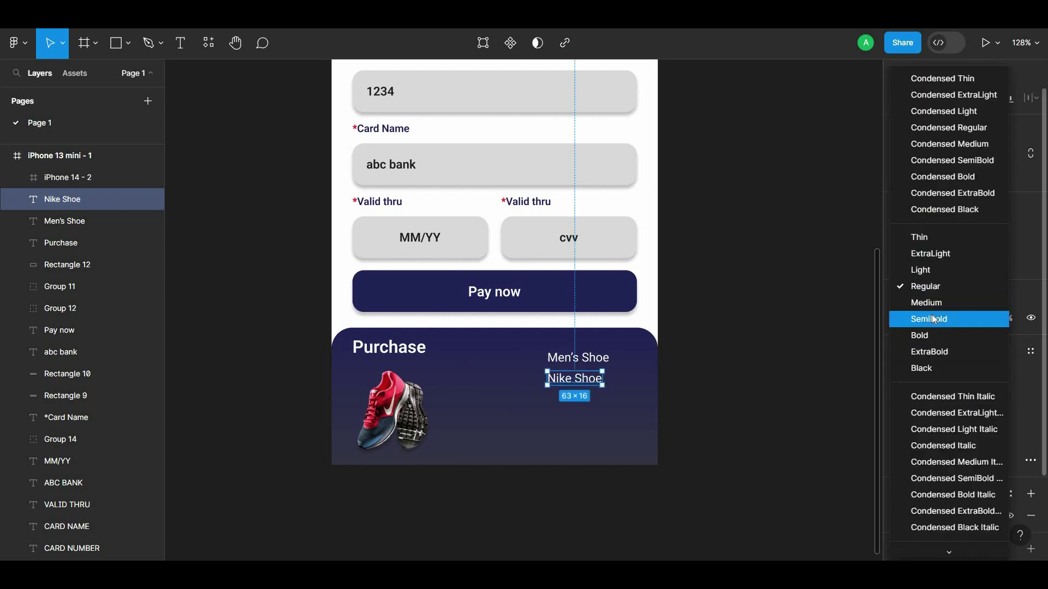
pyautogui.click(928, 335)
pyautogui.click(930, 384)
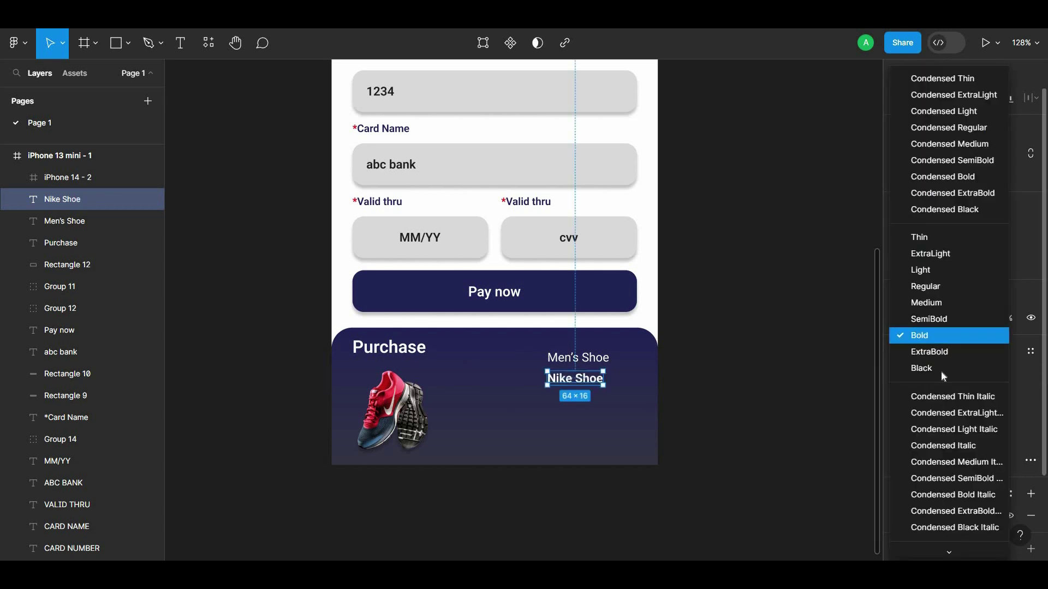
pyautogui.press('Escape')
pyautogui.click(948, 382)
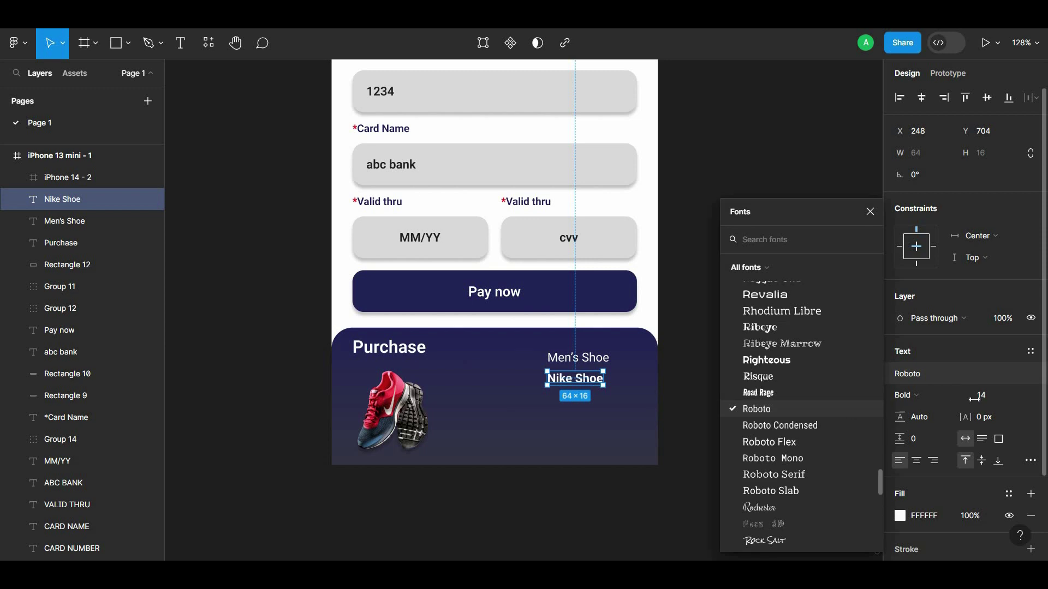
pyautogui.press('Escape')
pyautogui.click(1012, 395)
pyautogui.click(997, 429)
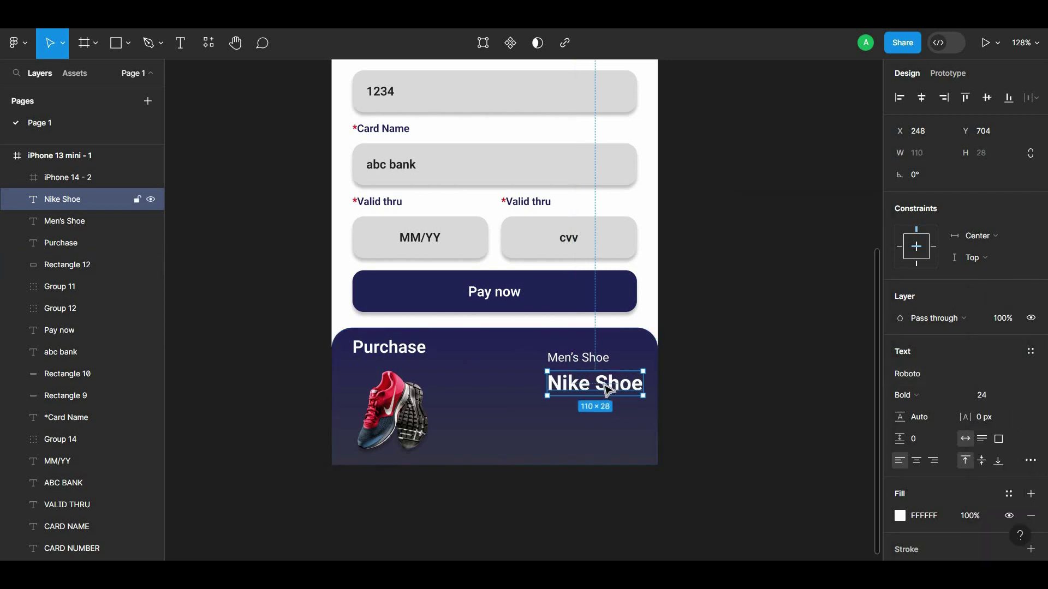
pyautogui.moveTo(611, 392); pyautogui.dragTo(611, 396)
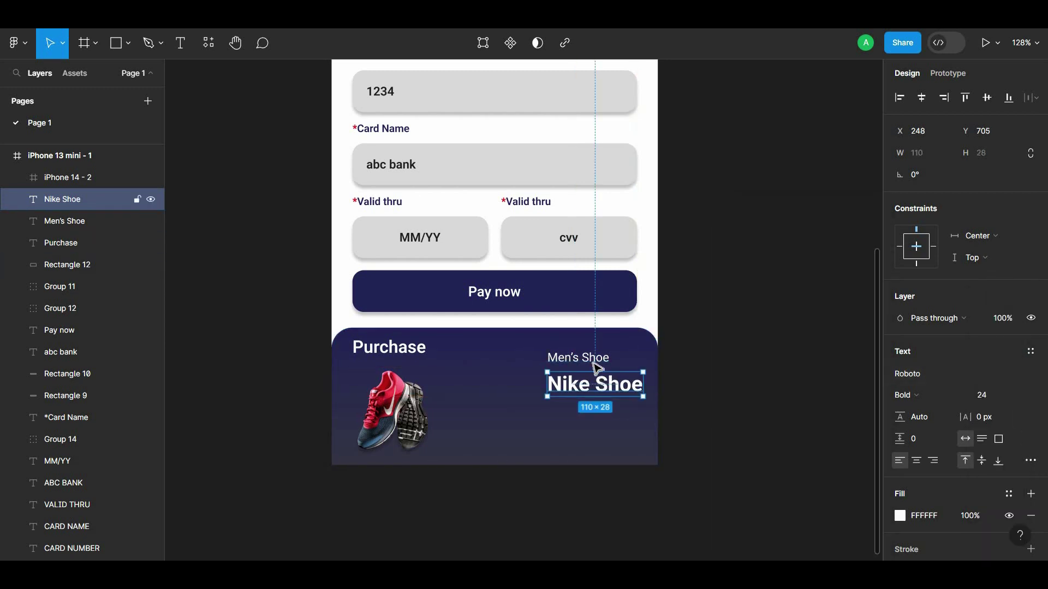
pyautogui.moveTo(597, 360); pyautogui.dragTo(610, 423)
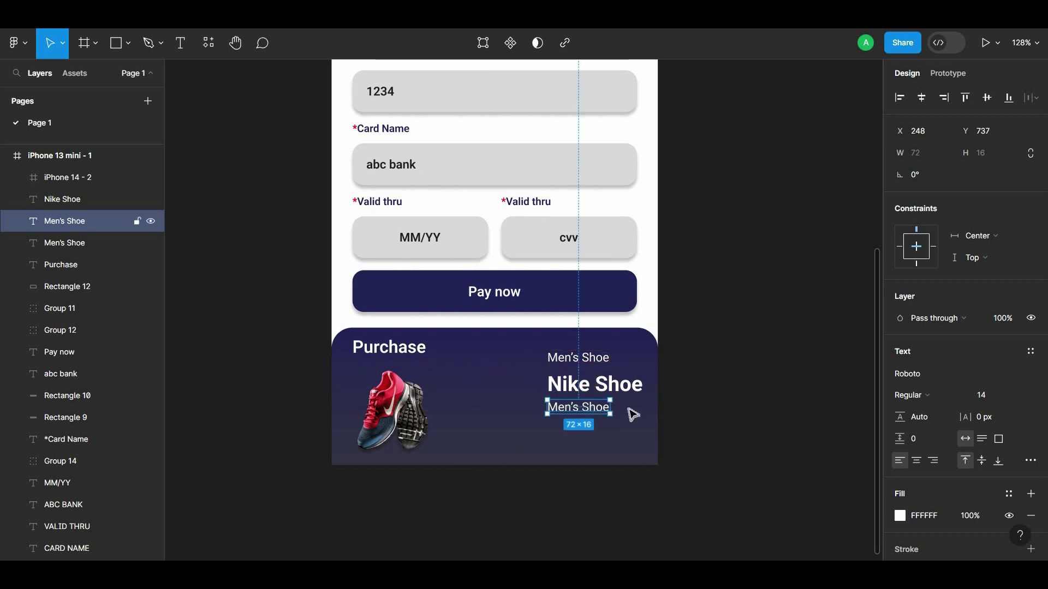
# Retype the duplicated Men's Shoe text as $ 123.45 and set its weight to SemiBold
pyautogui.write('$ 123.45')
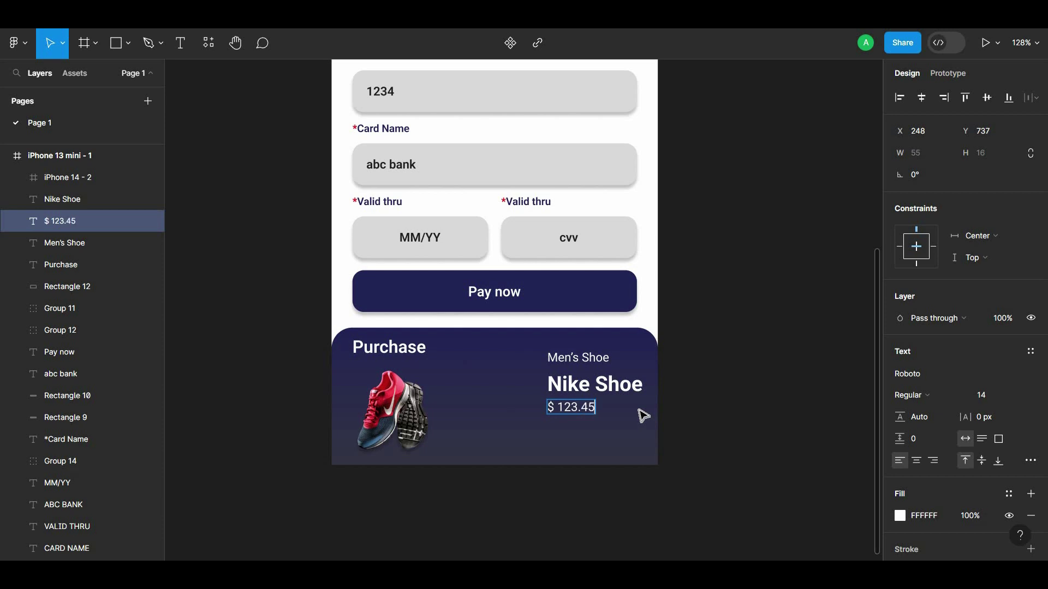
pyautogui.press('Escape')
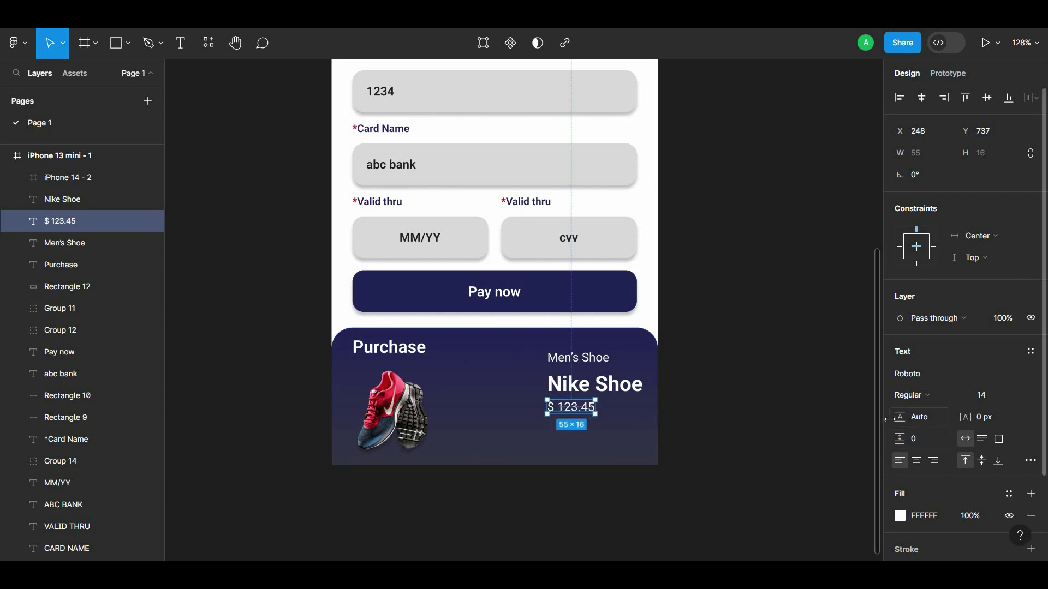
pyautogui.click(923, 397)
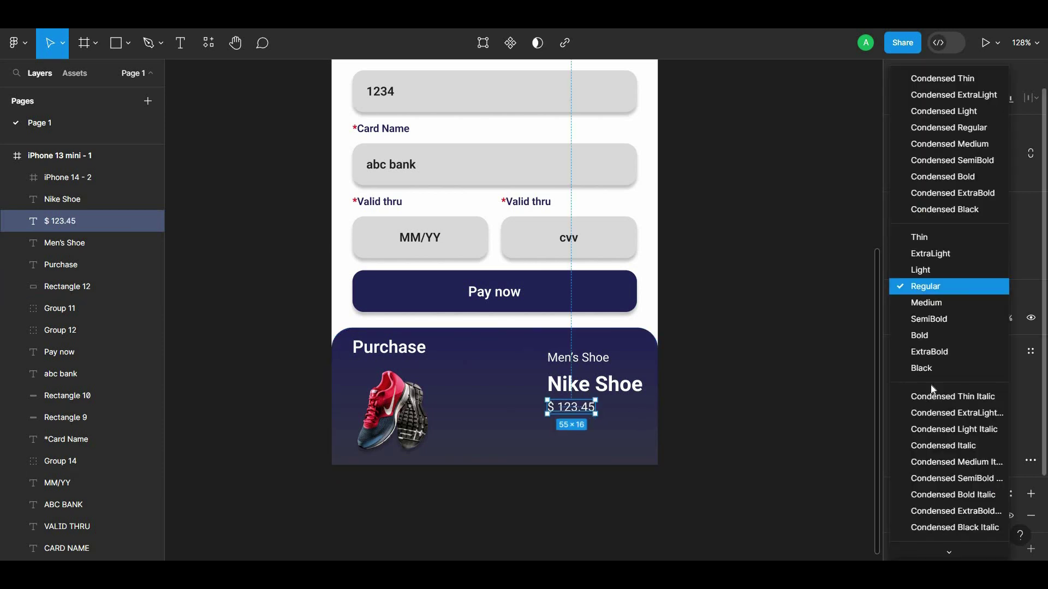
pyautogui.click(928, 320)
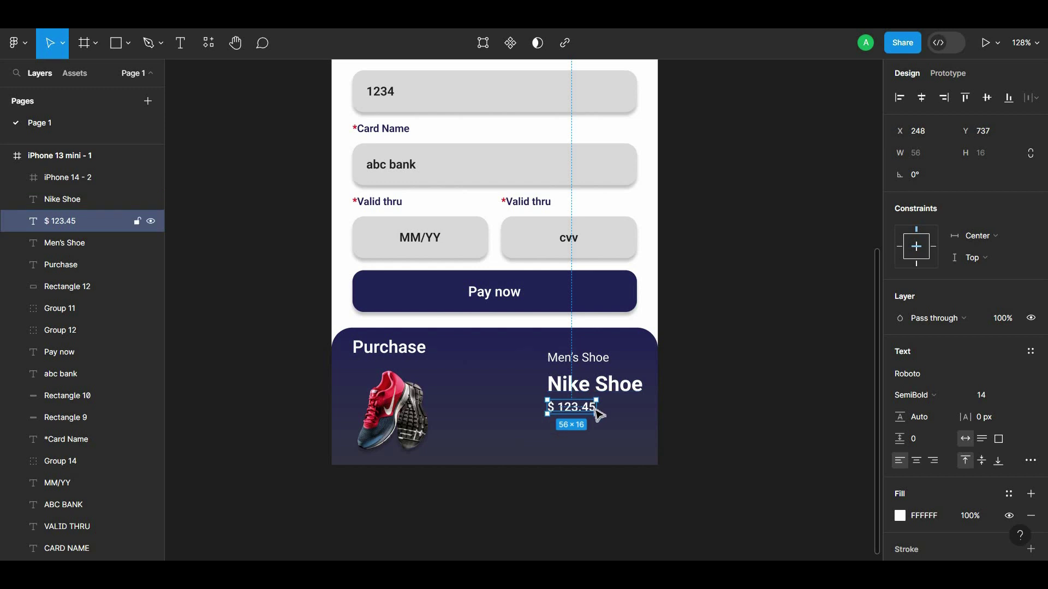
pyautogui.press('Escape')
pyautogui.scroll(1, 591, 416)
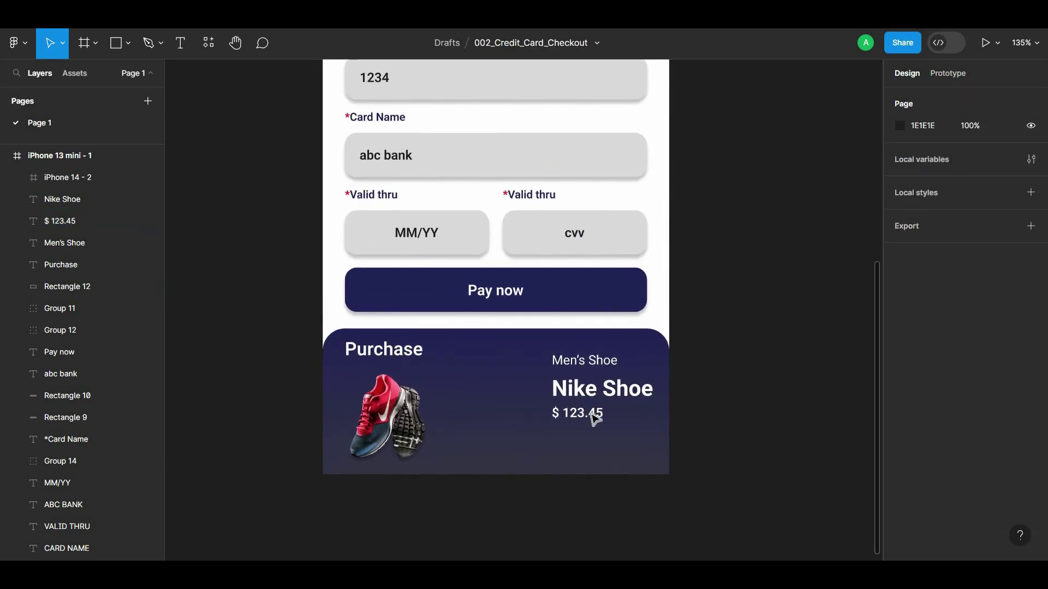
# Select Men's Shoe, Nike Shoe and $ 123.45 and even out the gaps between them
pyautogui.click(595, 417)
pyautogui.keyDown('shift'); pyautogui.click(601, 389); pyautogui.keyUp('shift')
pyautogui.click(584, 360)
pyautogui.keyDown('shift'); pyautogui.click(595, 389); pyautogui.keyUp('shift')
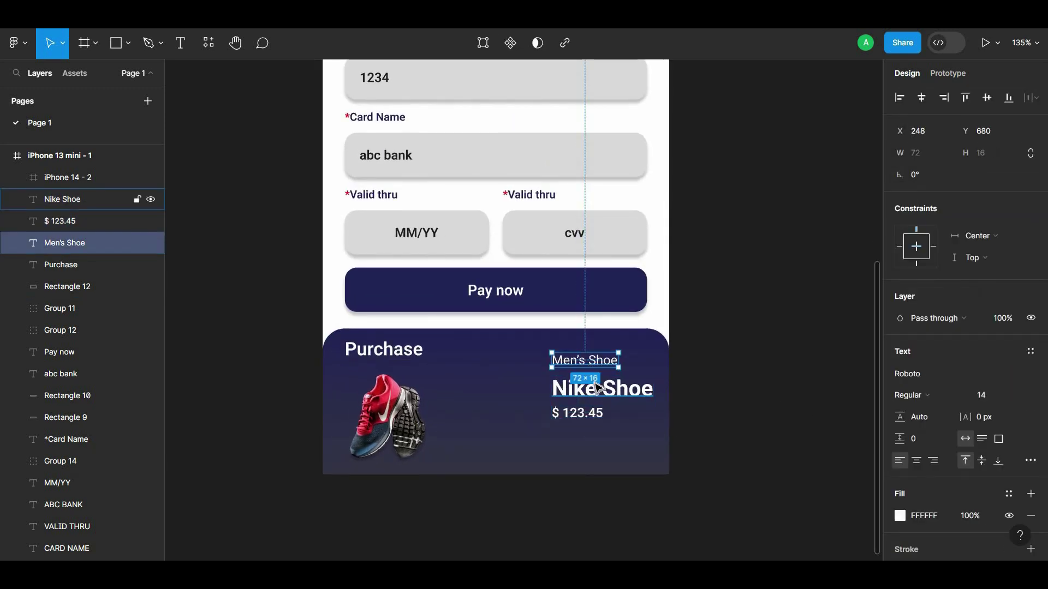
pyautogui.keyDown('shift'); pyautogui.click(598, 416); pyautogui.keyUp('shift')
pyautogui.scroll(3, 631, 416)
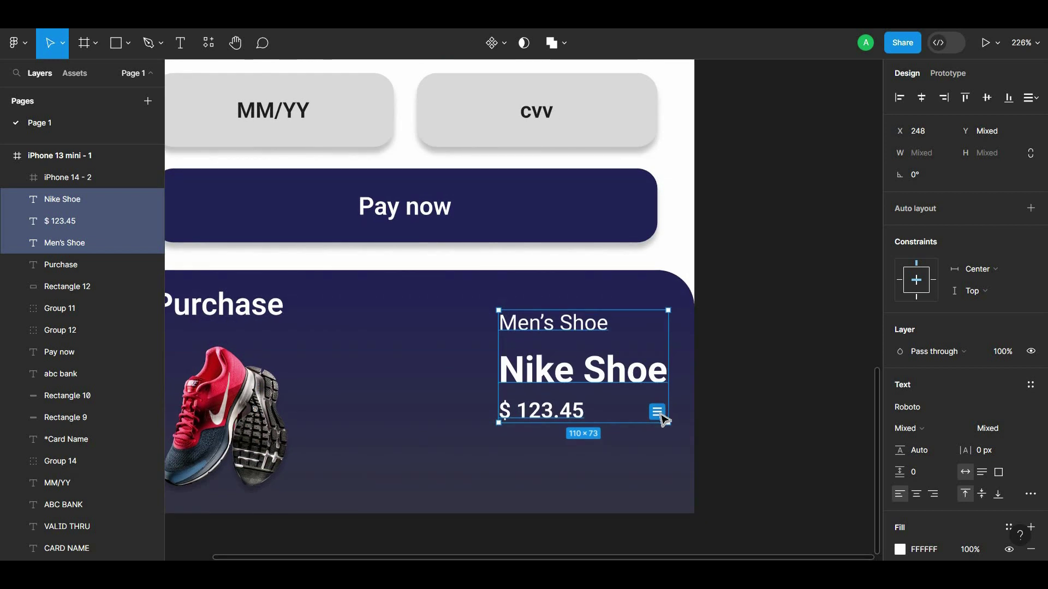
pyautogui.click(657, 412)
pyautogui.moveTo(564, 370)
pyautogui.mouseDown()
pyautogui.moveTo(548, 412)
pyautogui.moveTo(535, 389)
pyautogui.mouseUp()
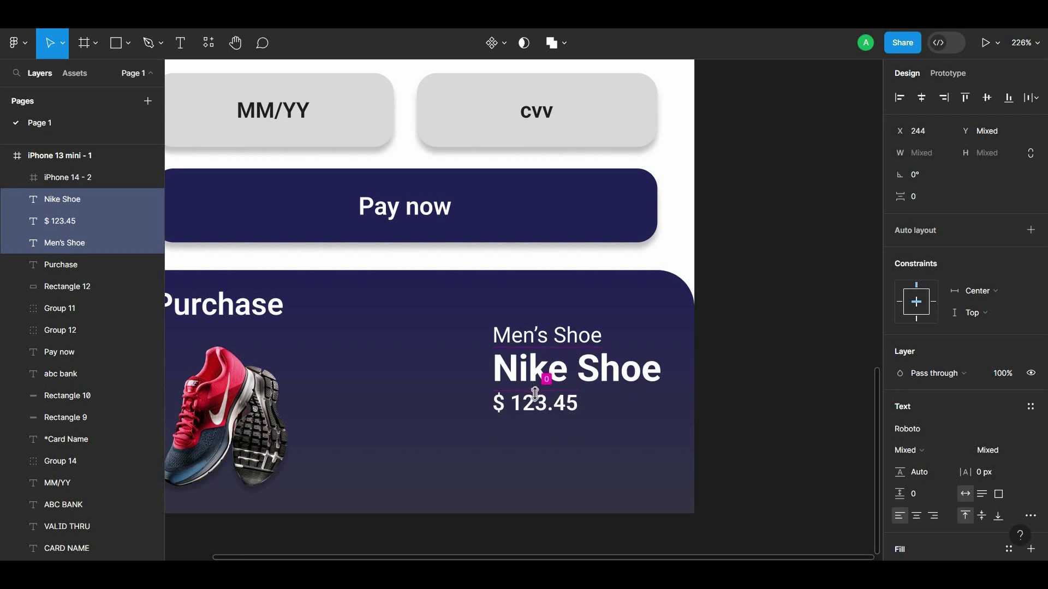
pyautogui.scroll(-3, 759, 371)
pyautogui.click(726, 410)
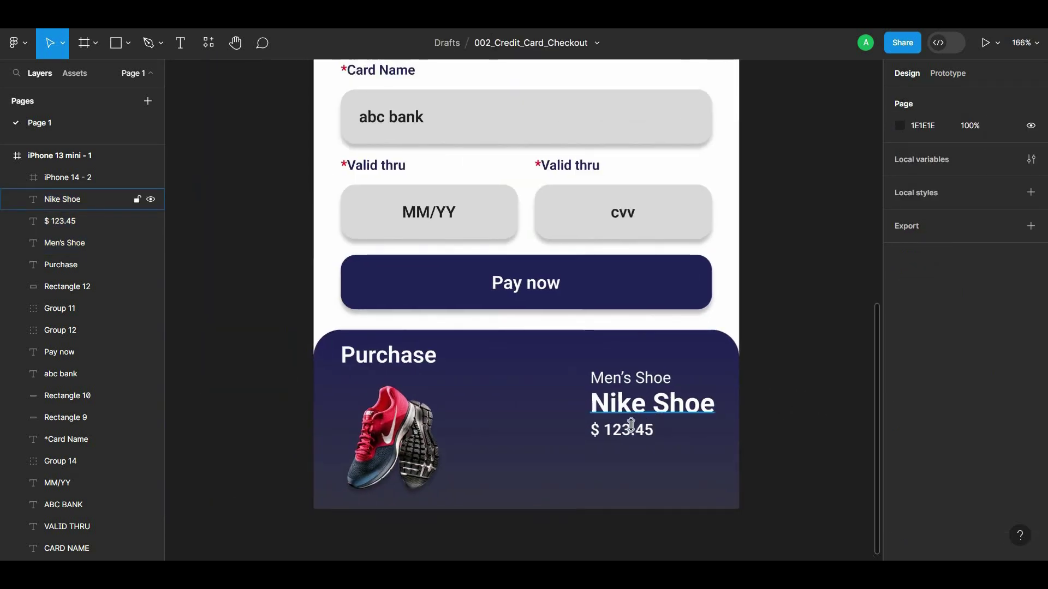
# Widen the spacing, group the three texts with Ctrl+G, and shift the group right
pyautogui.click(623, 429)
pyautogui.keyDown('shift'); pyautogui.click(628, 378); pyautogui.keyUp('shift')
pyautogui.keyDown('shift'); pyautogui.click(621, 407); pyautogui.keyUp('shift')
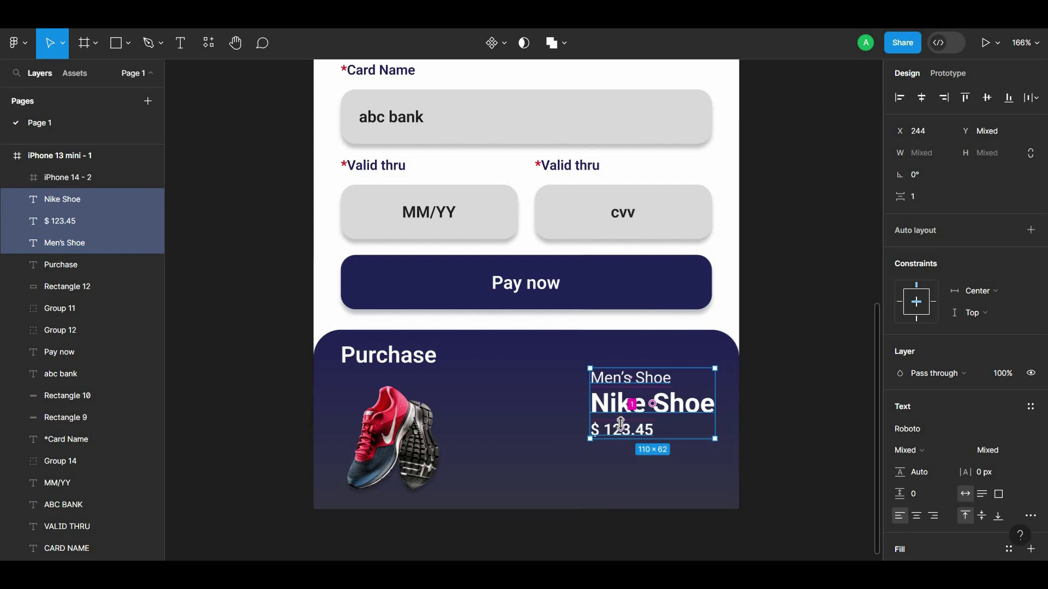
pyautogui.moveTo(621, 424); pyautogui.dragTo(621, 431)
pyautogui.moveTo(693, 417); pyautogui.dragTo(667, 426)
pyautogui.hotkey('ctrl', 'g')
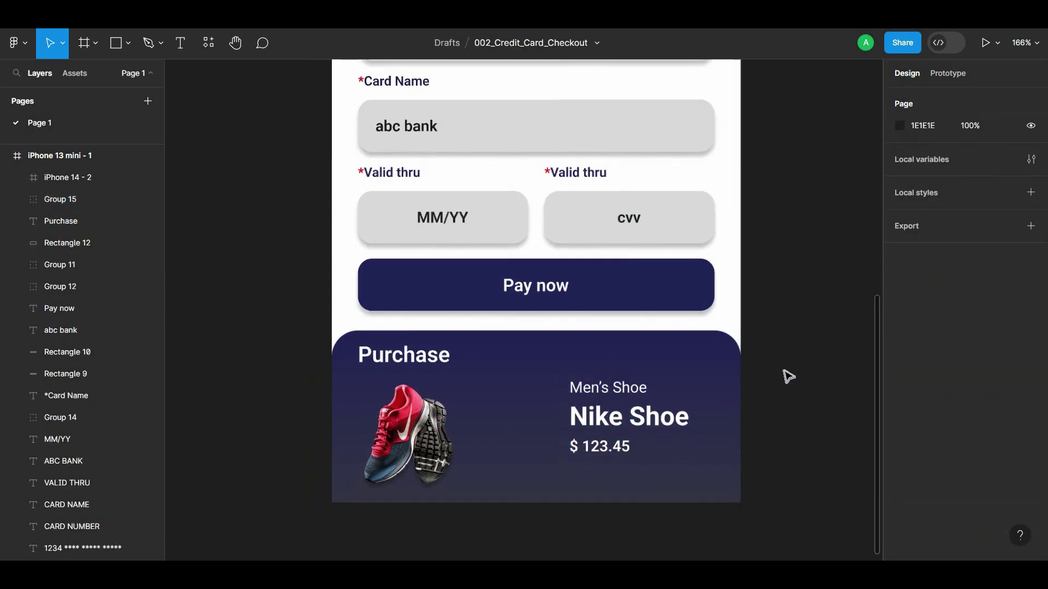
pyautogui.keyDown('ctrl'); pyautogui.scroll(-3, 710, 425); pyautogui.keyUp('ctrl')
pyautogui.moveTo(642, 464); pyautogui.dragTo(670, 468)
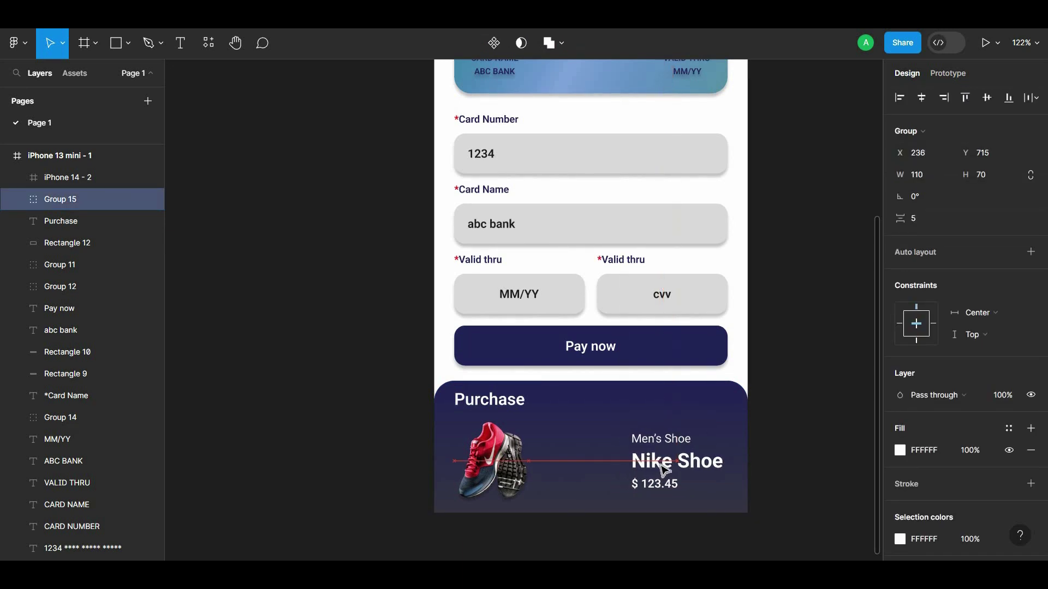
pyautogui.click(795, 426)
pyautogui.keyDown('ctrl'); pyautogui.scroll(-2, 795, 425); pyautogui.keyUp('ctrl')
# Select the cvv, MM/YY and abc bank texts and lower their fill opacity for a lighter grey
pyautogui.scroll(1, 775, 427)
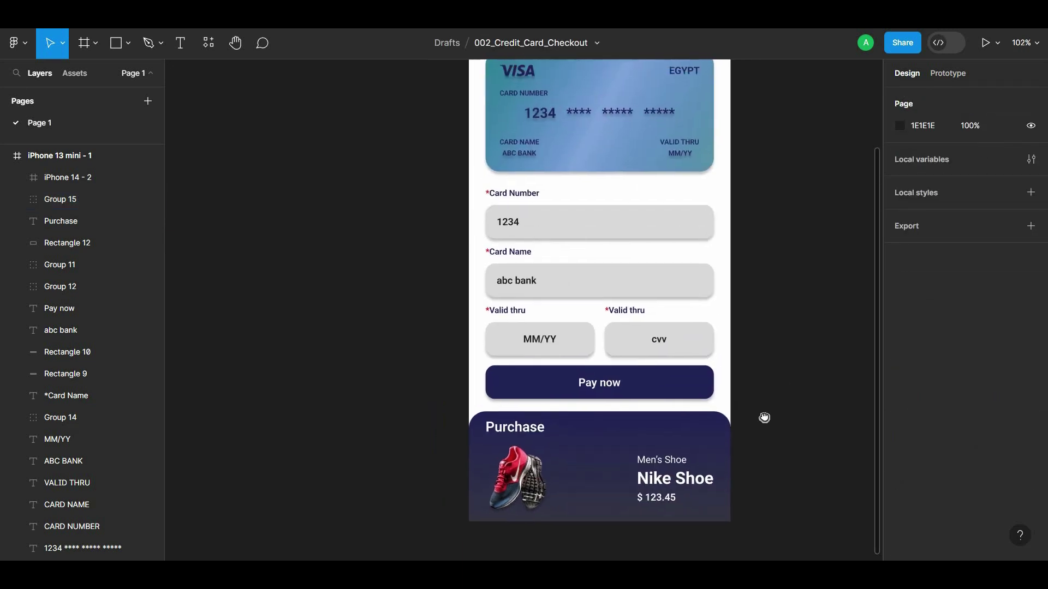
pyautogui.scroll(1, 758, 429)
pyautogui.click(637, 366)
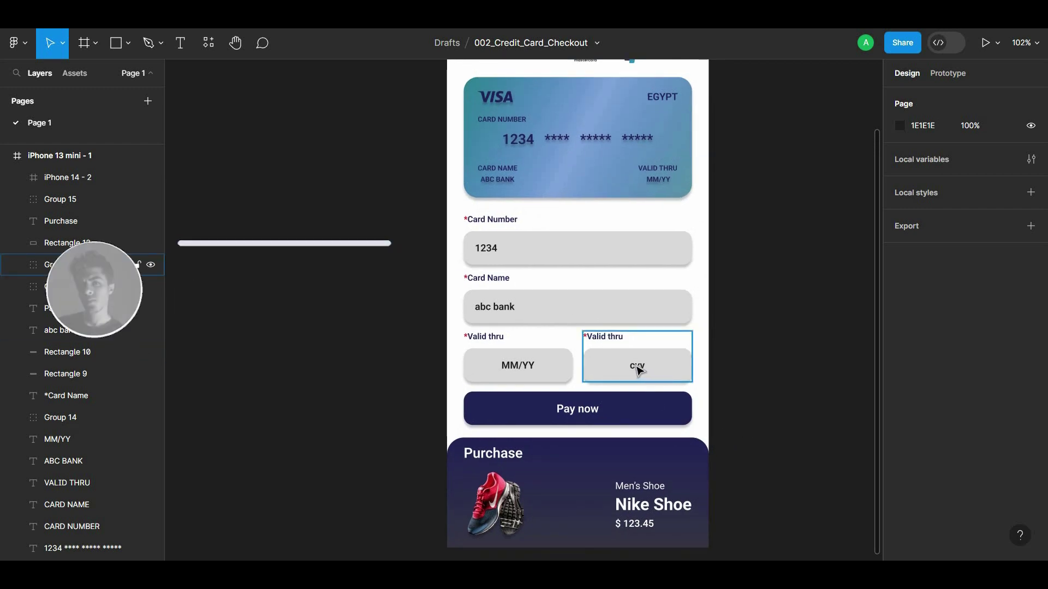
pyautogui.doubleClick(638, 370)
pyautogui.keyDown('shift'); pyautogui.click(517, 365); pyautogui.keyUp('shift')
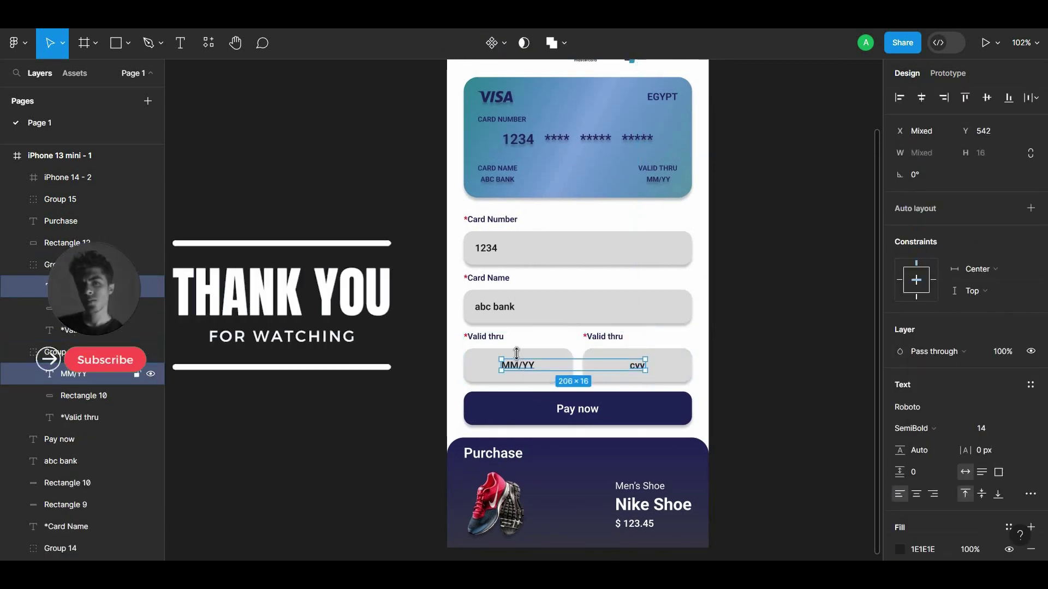
pyautogui.keyDown('shift'); pyautogui.click(494, 307); pyautogui.keyUp('shift')
pyautogui.scroll(-2, 920, 496)
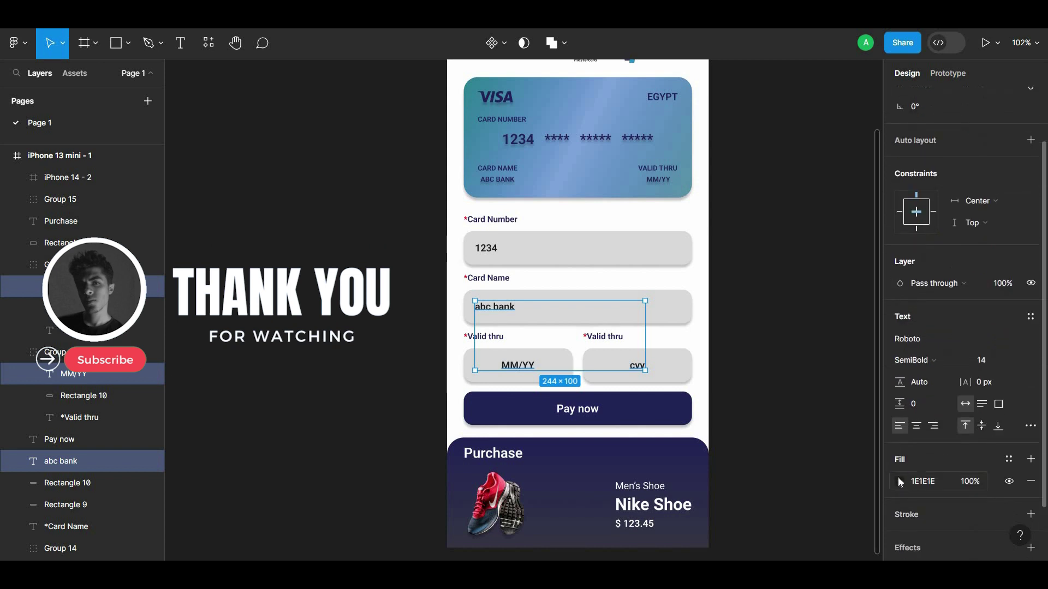
pyautogui.click(899, 480)
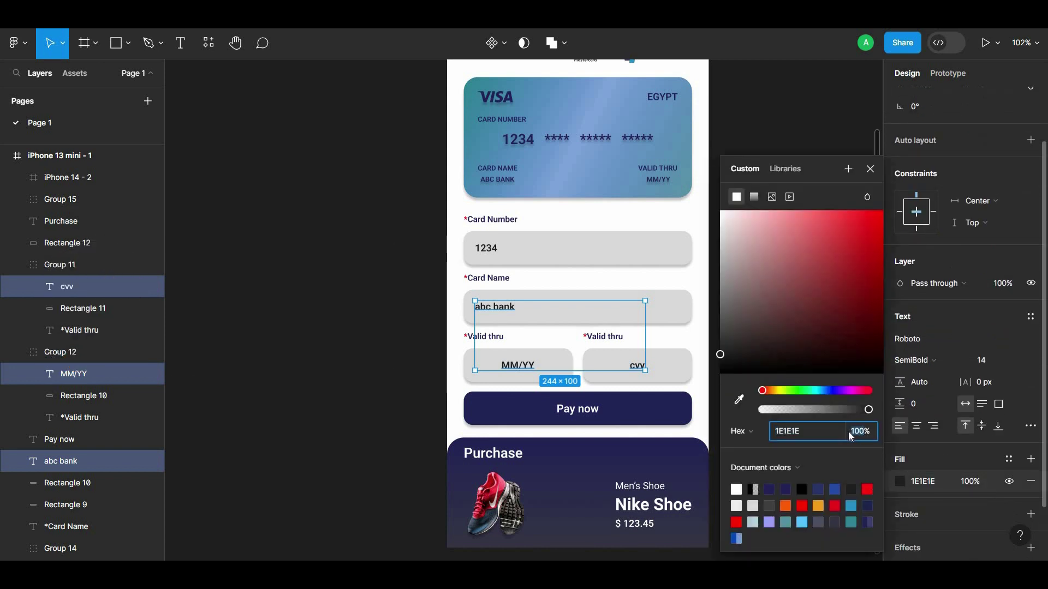
pyautogui.click(817, 128)
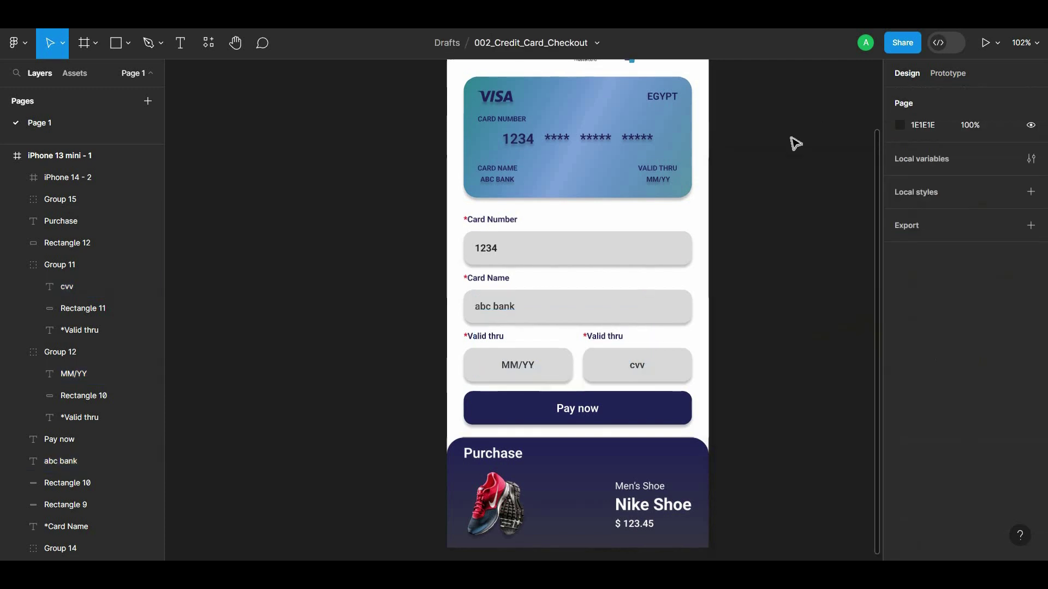
# Scroll and pan the canvas to bring the whole checkout screen into view
pyautogui.scroll(-3, 716, 280)
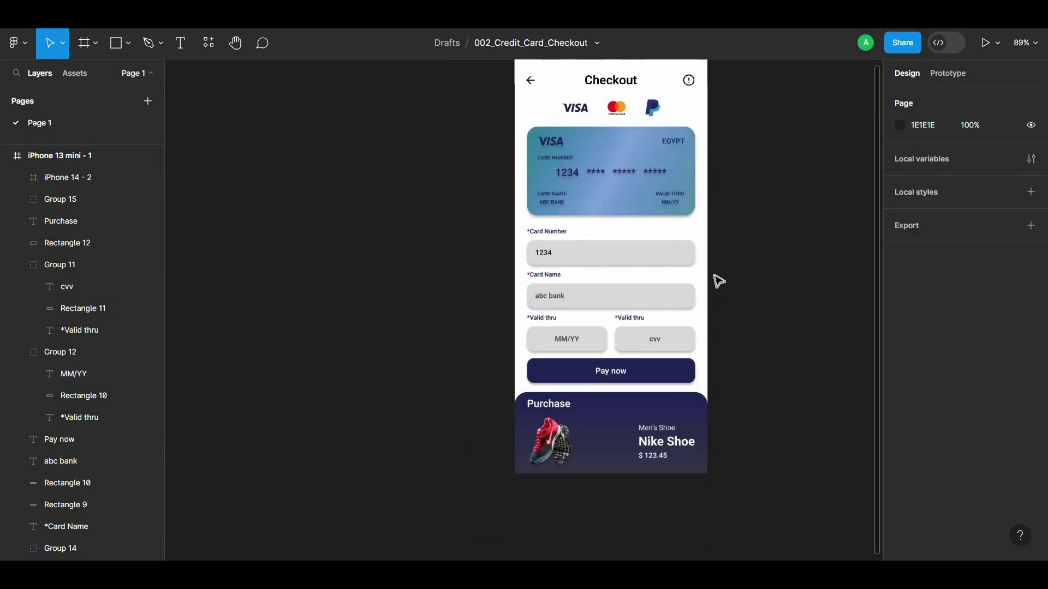
pyautogui.scroll(5, 726, 281)
pyautogui.scroll(-1, 731, 273)
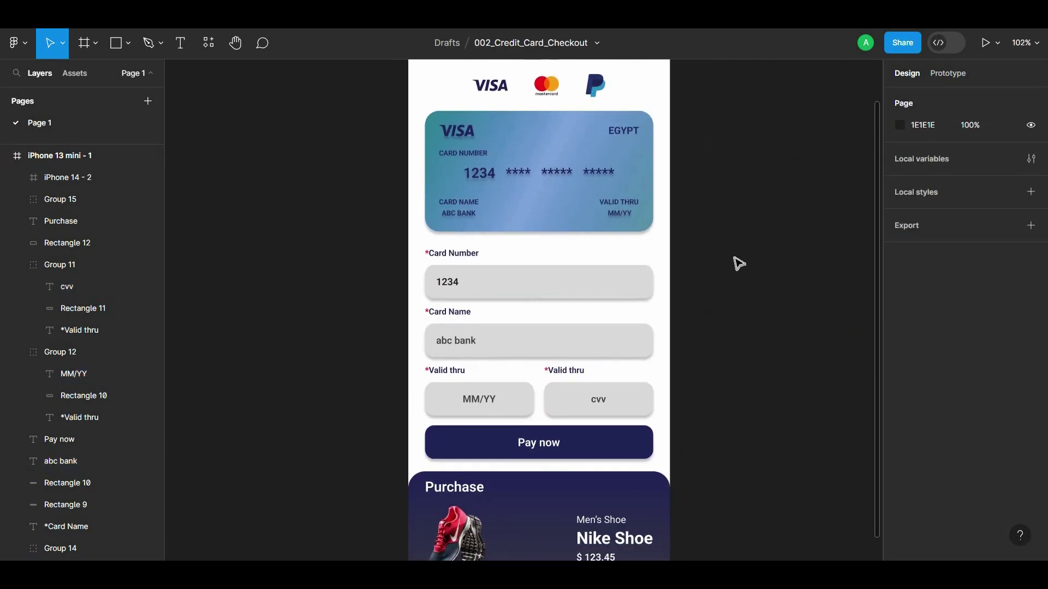
pyautogui.scroll(-1, 737, 264)
pyautogui.scroll(-1, 739, 263)
pyautogui.scroll(-1, 737, 253)
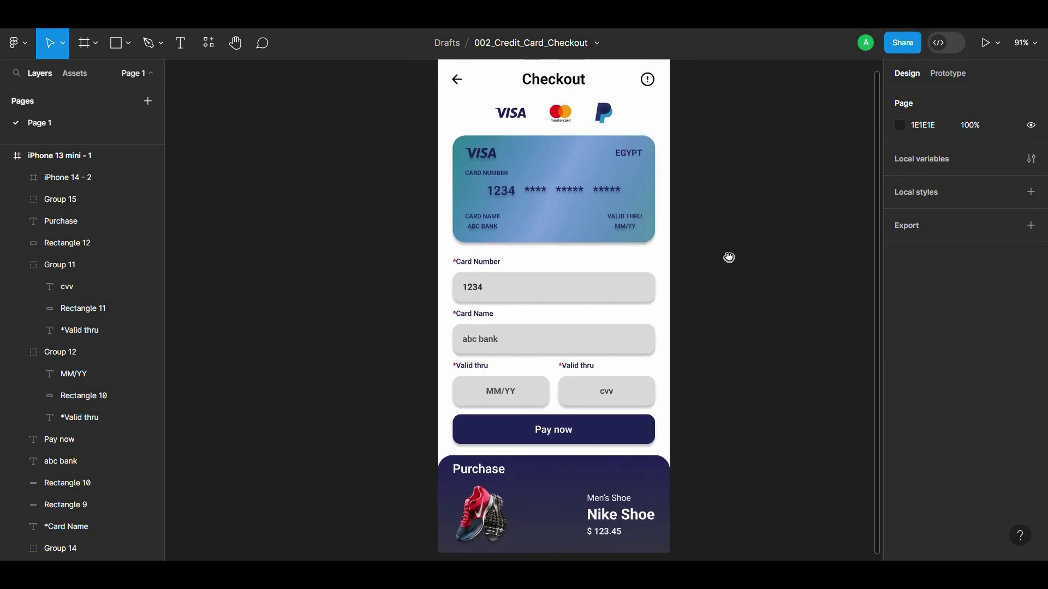
pyautogui.scroll(-1, 749, 240)
pyautogui.moveTo(749, 240); pyautogui.dragTo(726, 260)
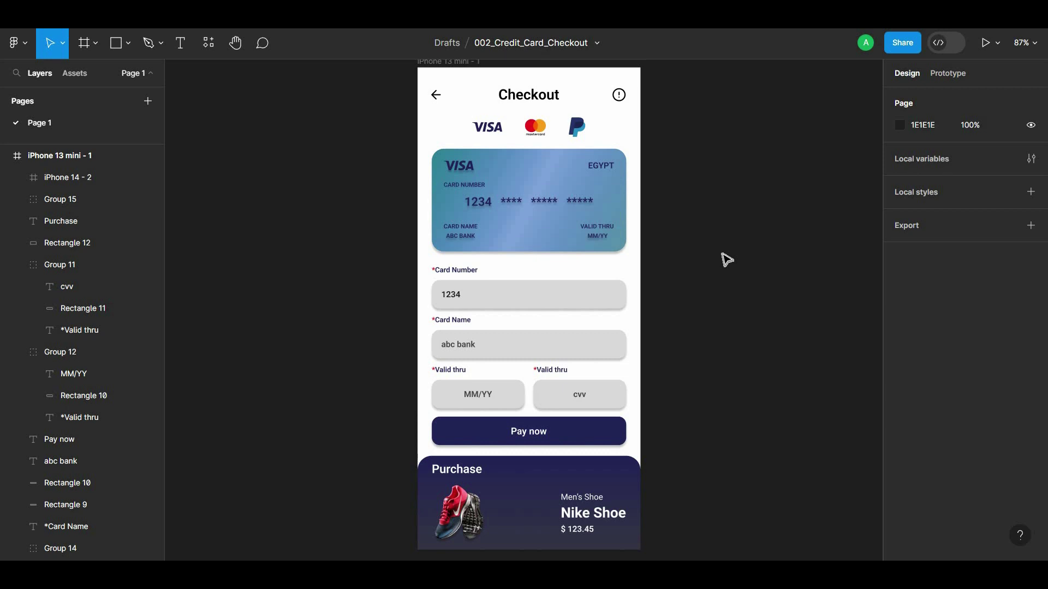
# Remove the drop shadow from the shoe image in the Effects section
pyautogui.click(478, 505)
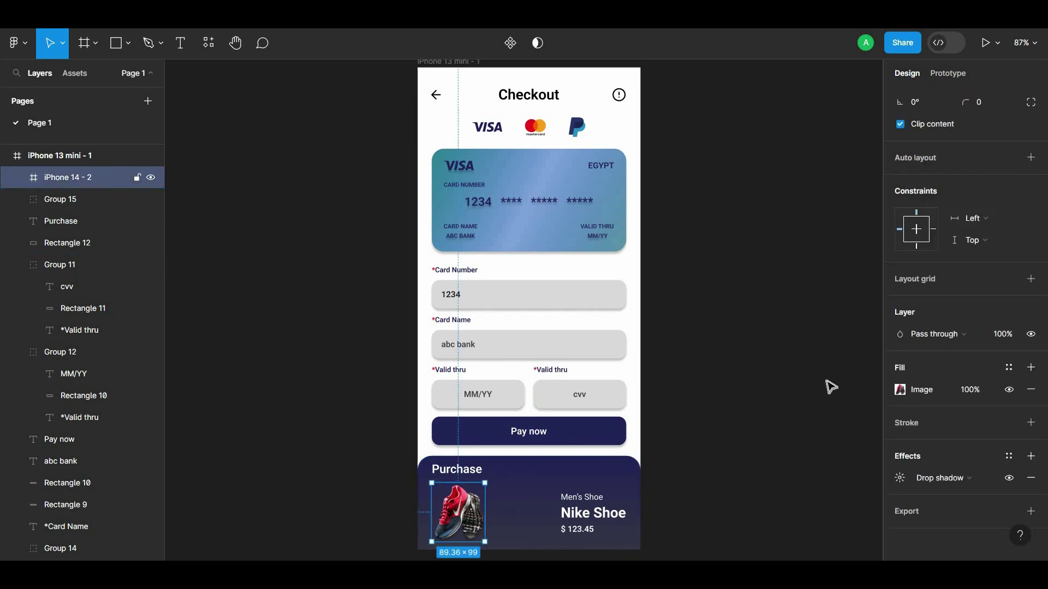
pyautogui.scroll(-1, 832, 387)
pyautogui.click(1031, 478)
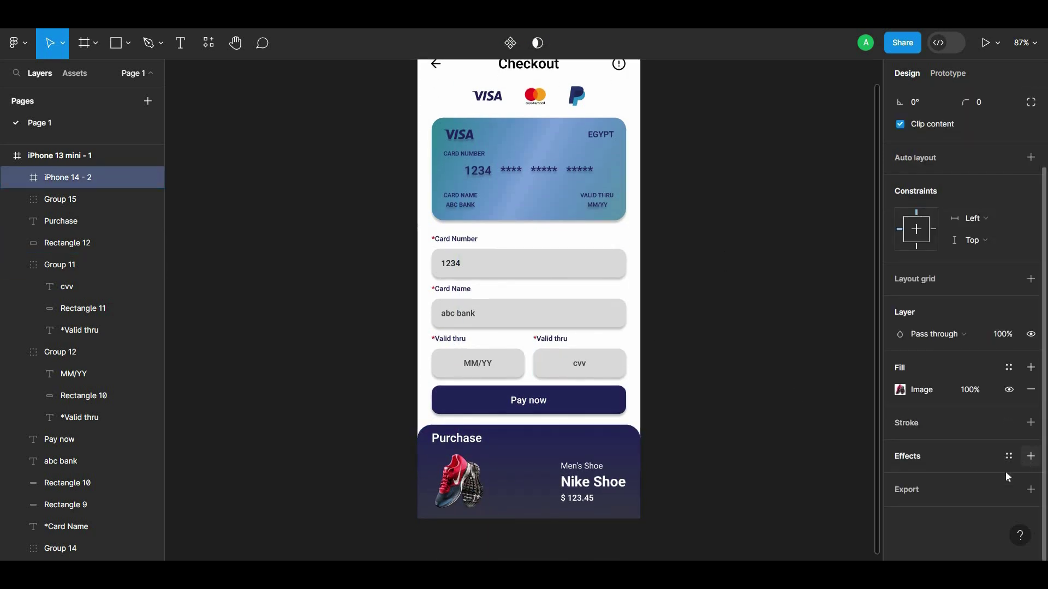
pyautogui.click(671, 464)
pyautogui.click(603, 412)
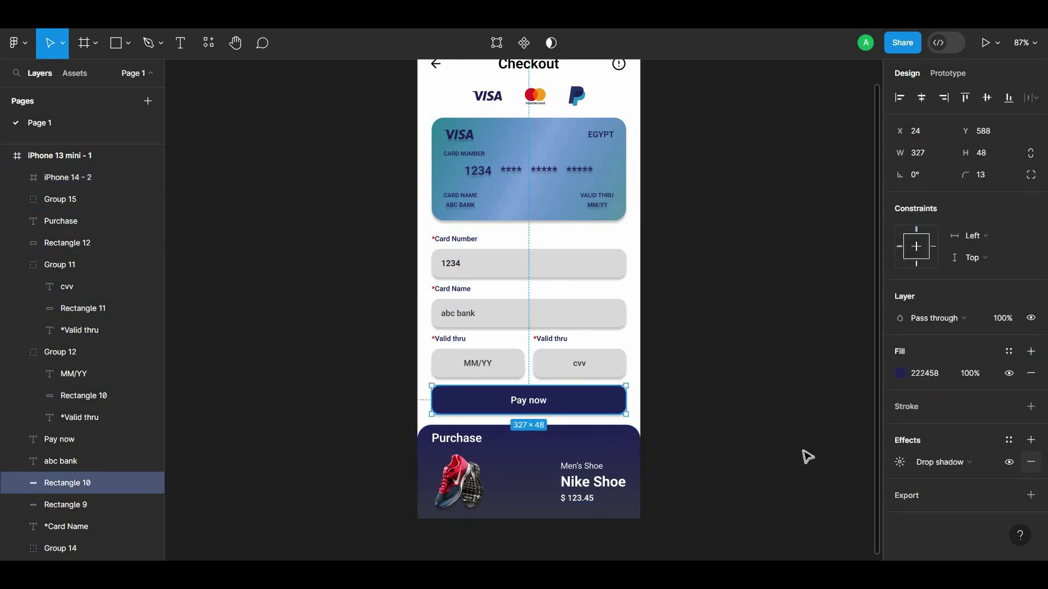
pyautogui.click(774, 448)
pyautogui.scroll(1, 774, 447)
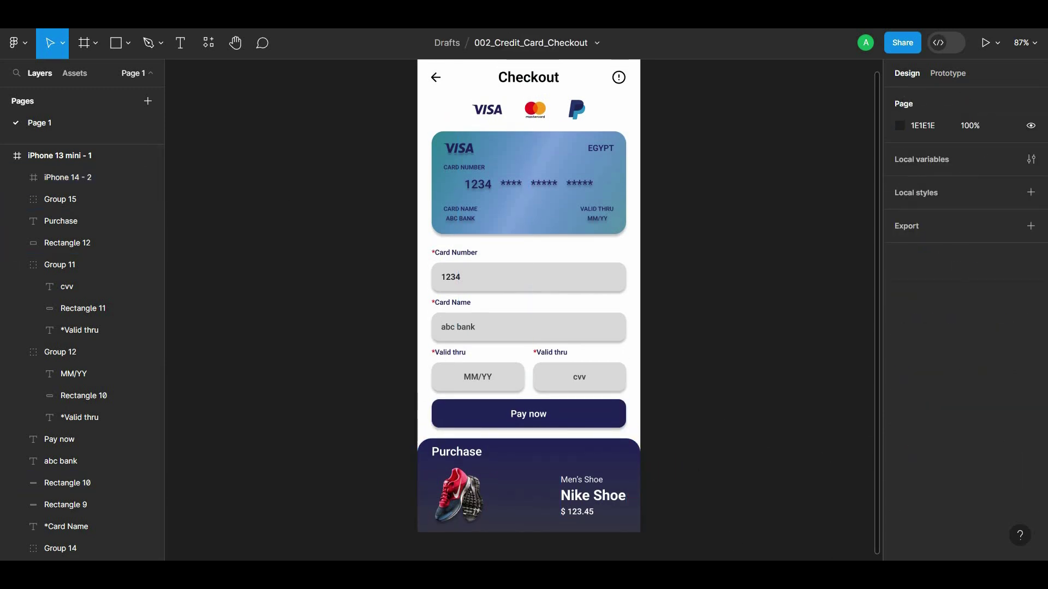